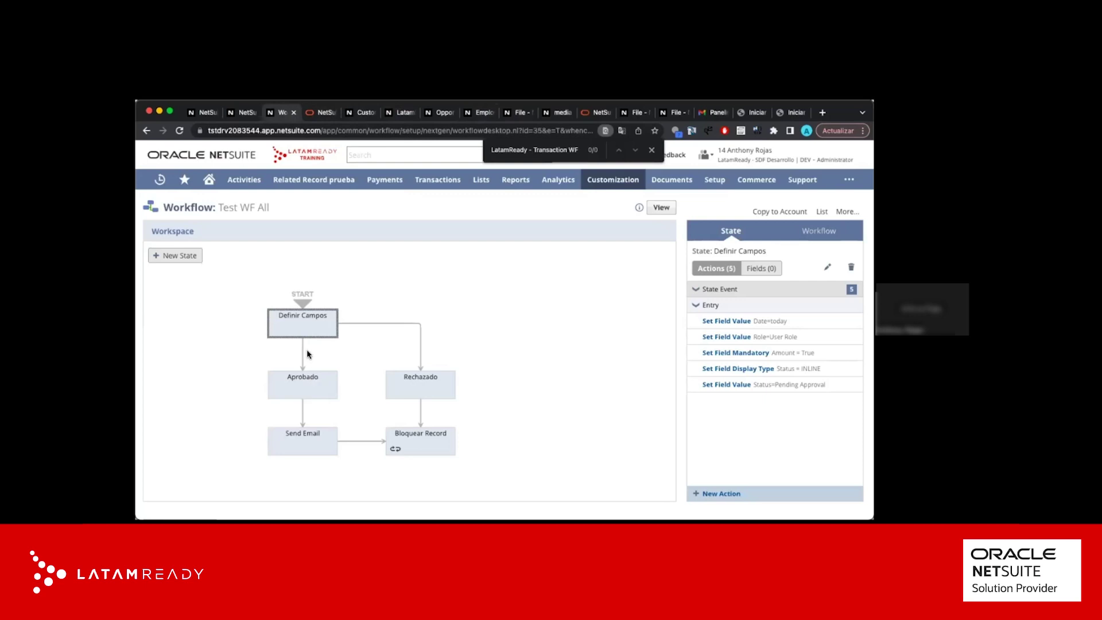
Inspect the transition from Definir Campos to Rechazado, and the actions of the Definir Campos state
left_click(401, 323)
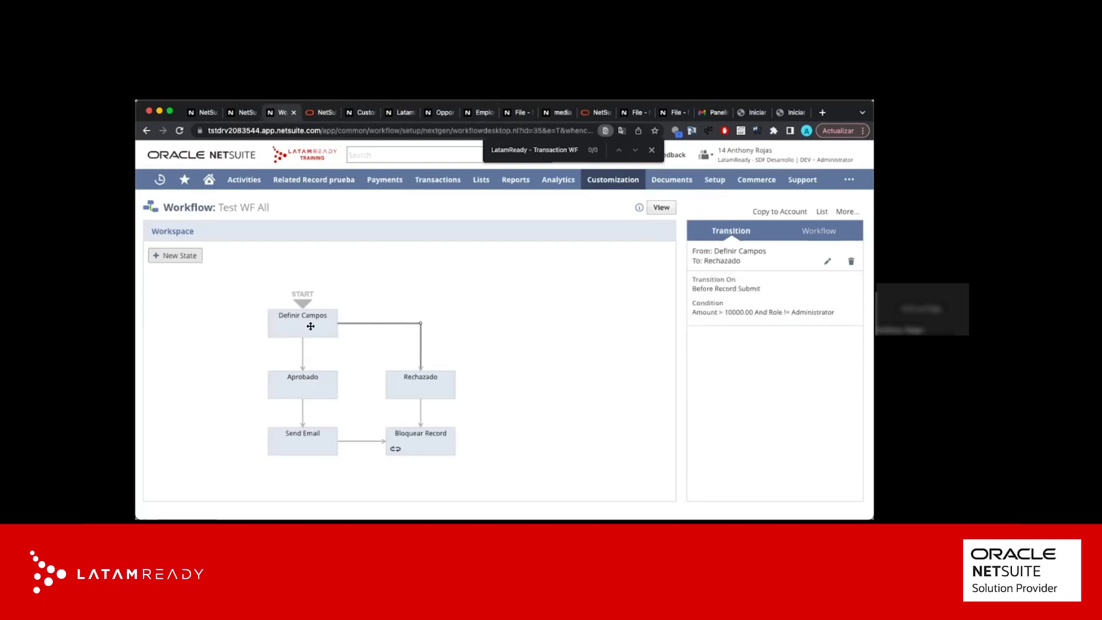
left_click(311, 326)
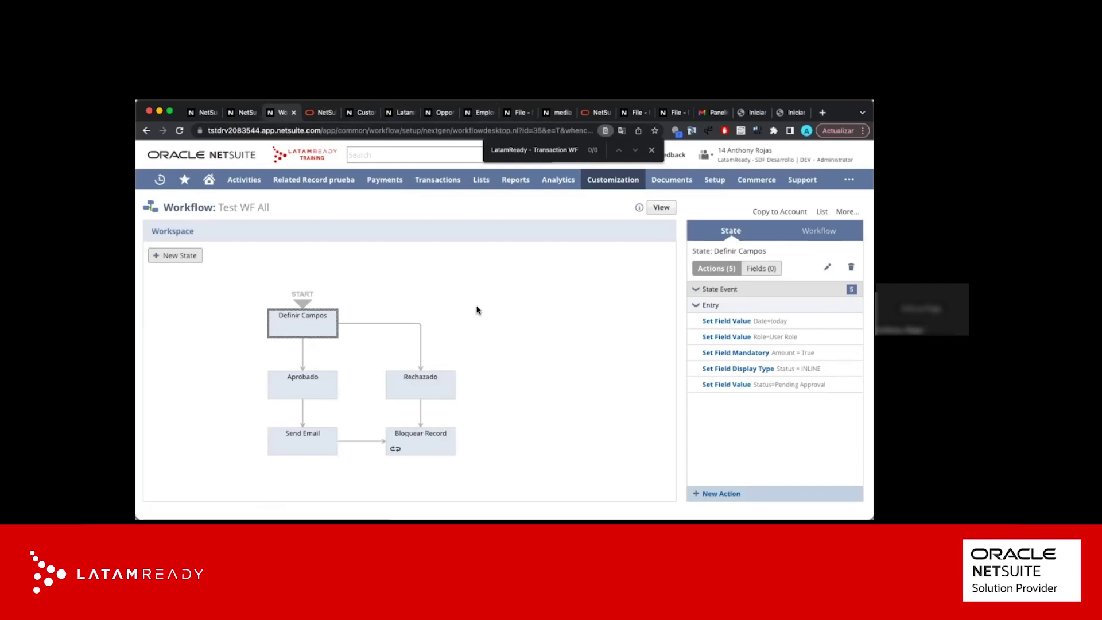
Open the company's Enable Features page and check the SuiteFlow setting among the SuiteCloud features
left_click(443, 118)
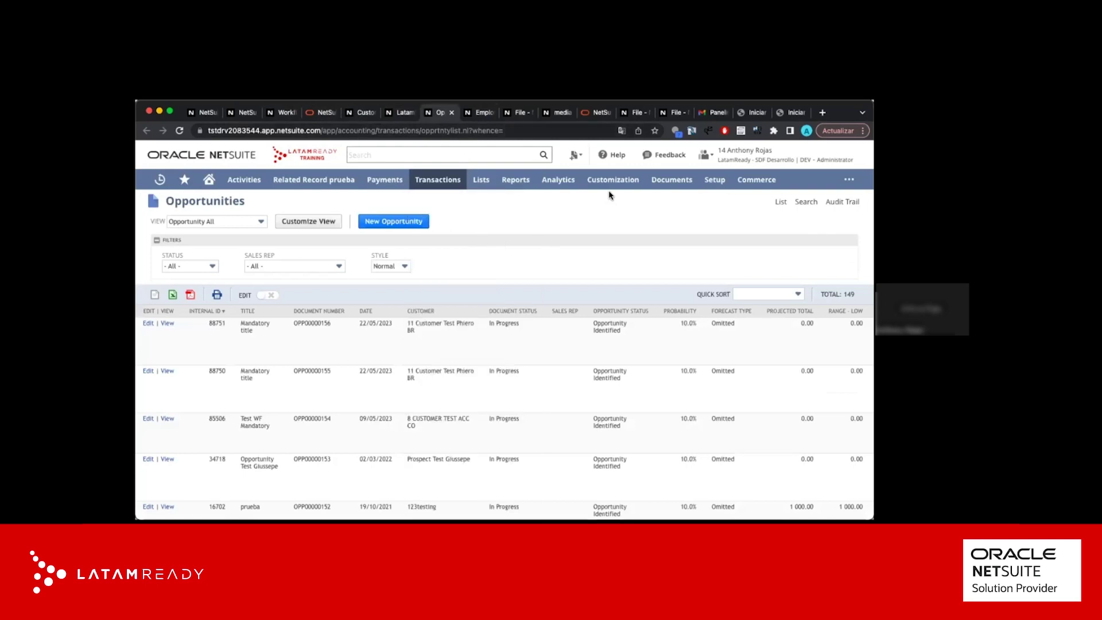
mouse_move(714, 181)
mouse_move(737, 290)
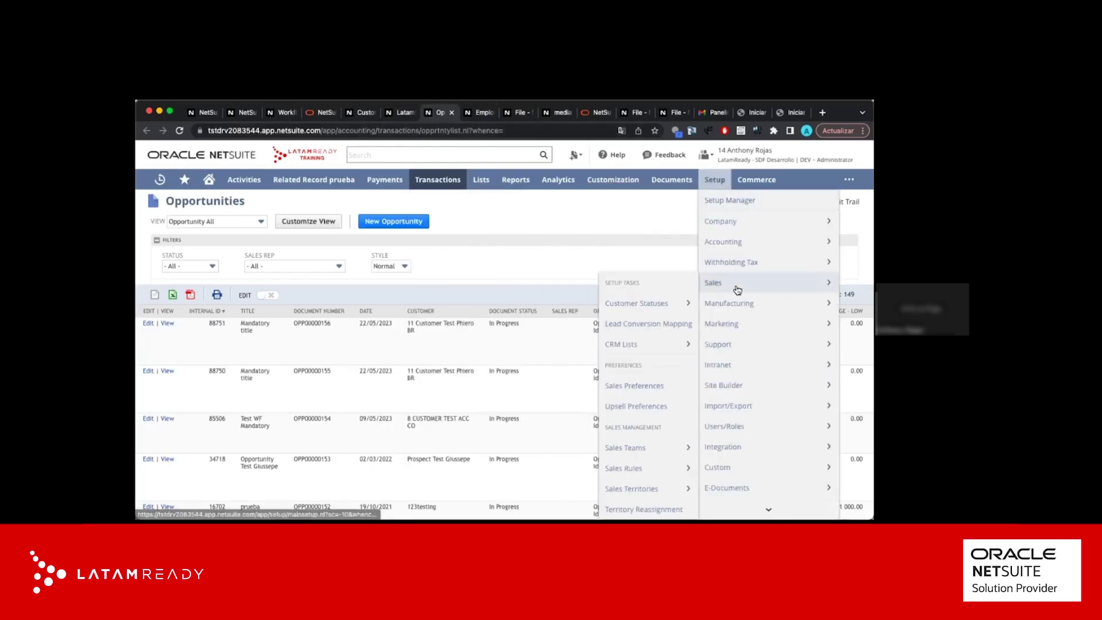
mouse_move(734, 229)
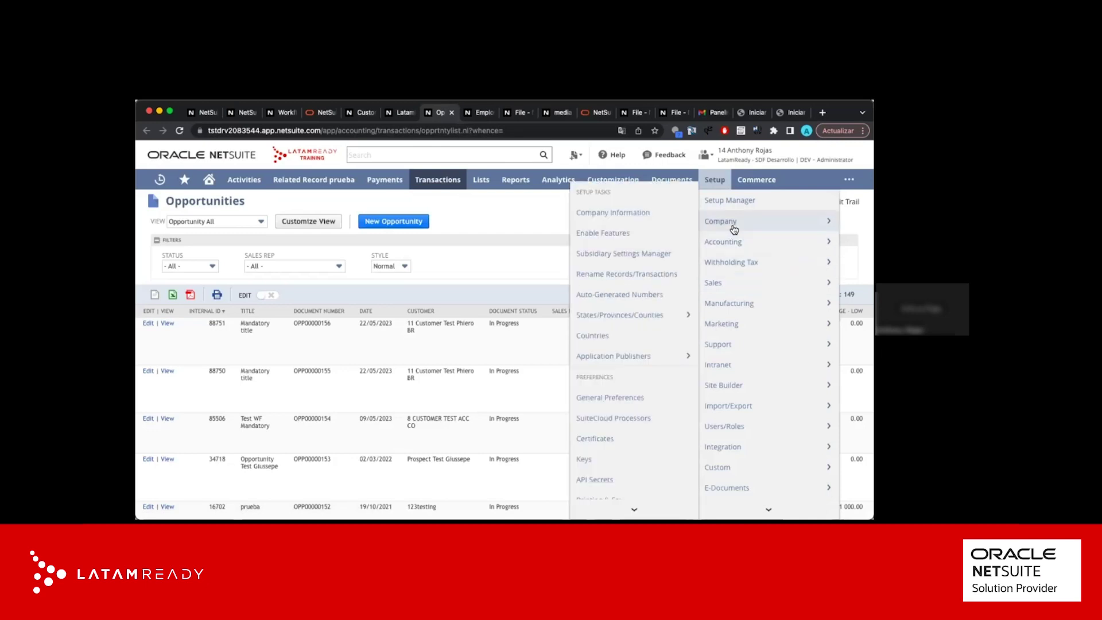
left_click(658, 237, "super")
left_click(463, 114)
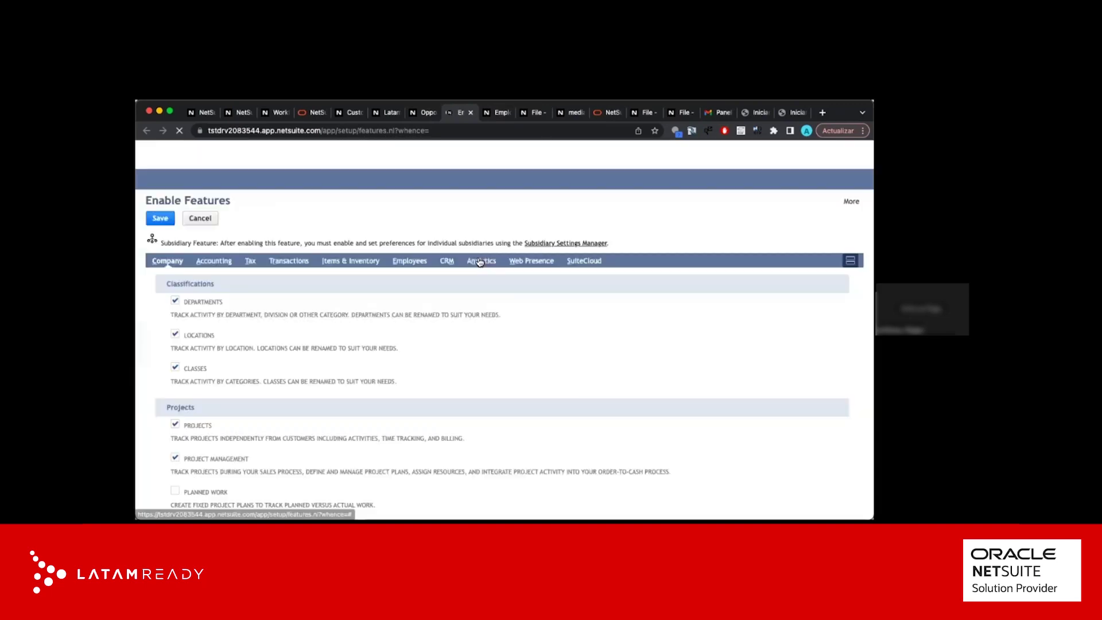
left_click(584, 265)
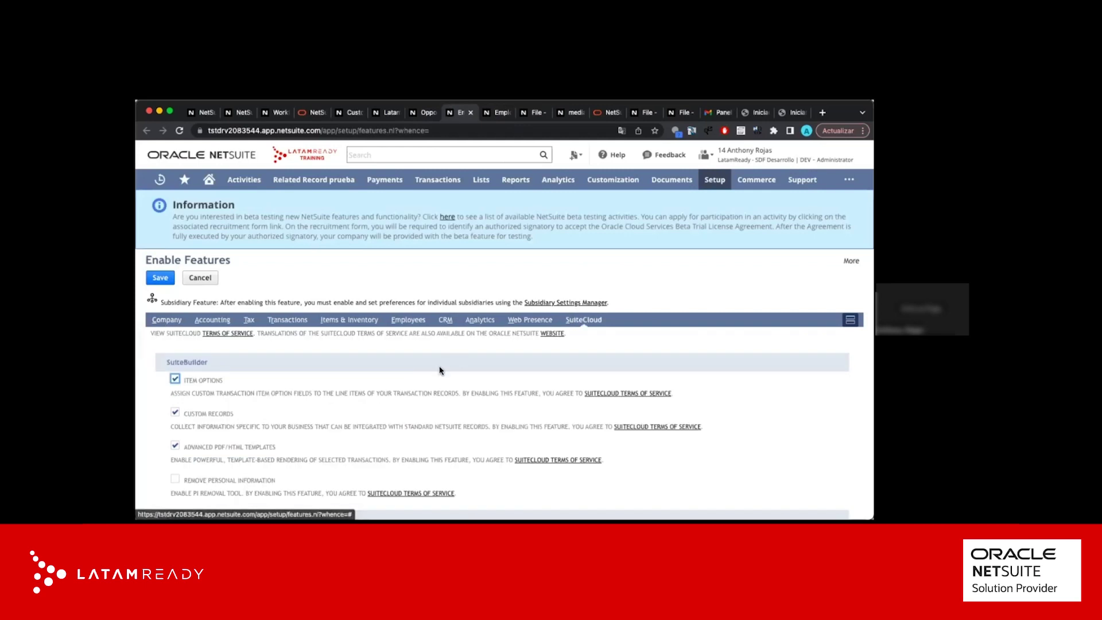
scroll(442, 367, "down", 5)
scroll(229, 426, "down", 1)
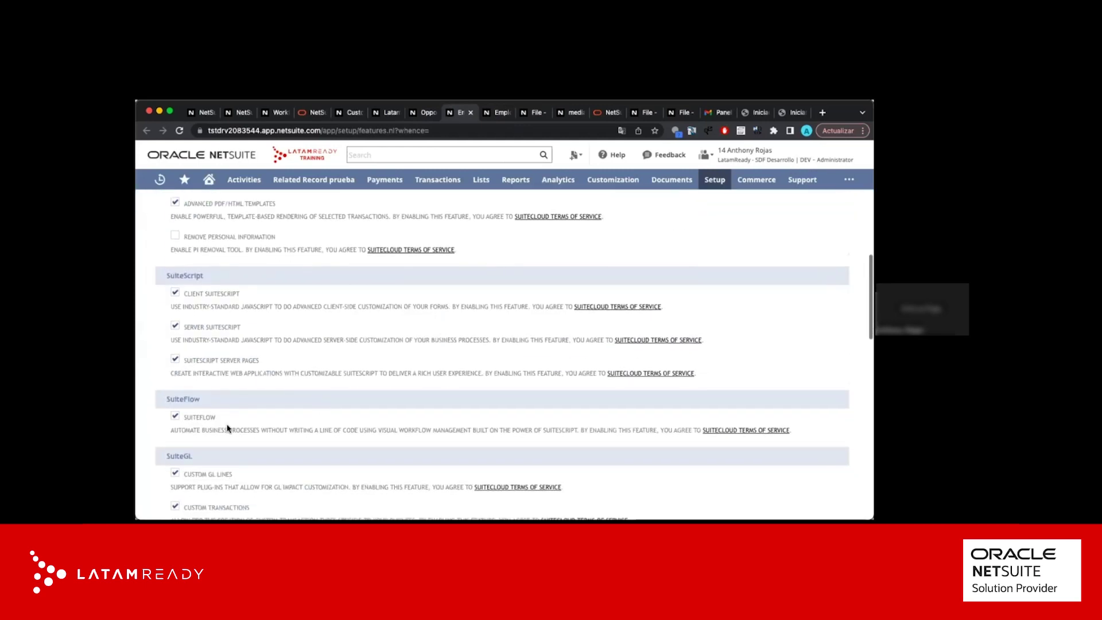
scroll(214, 403, "down", 1)
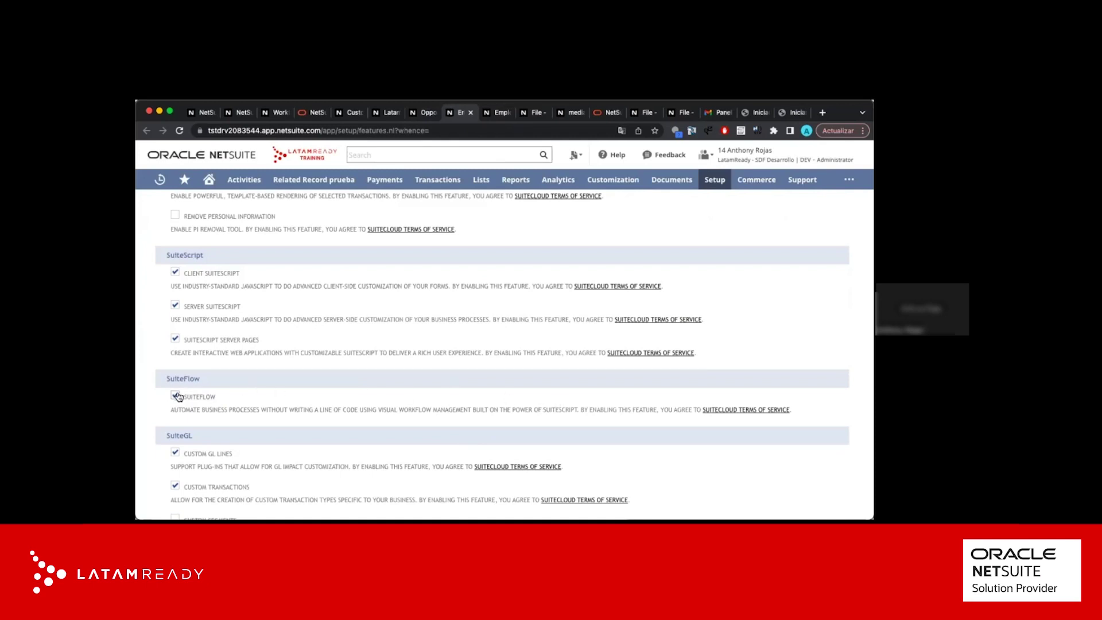
mouse_move(613, 179)
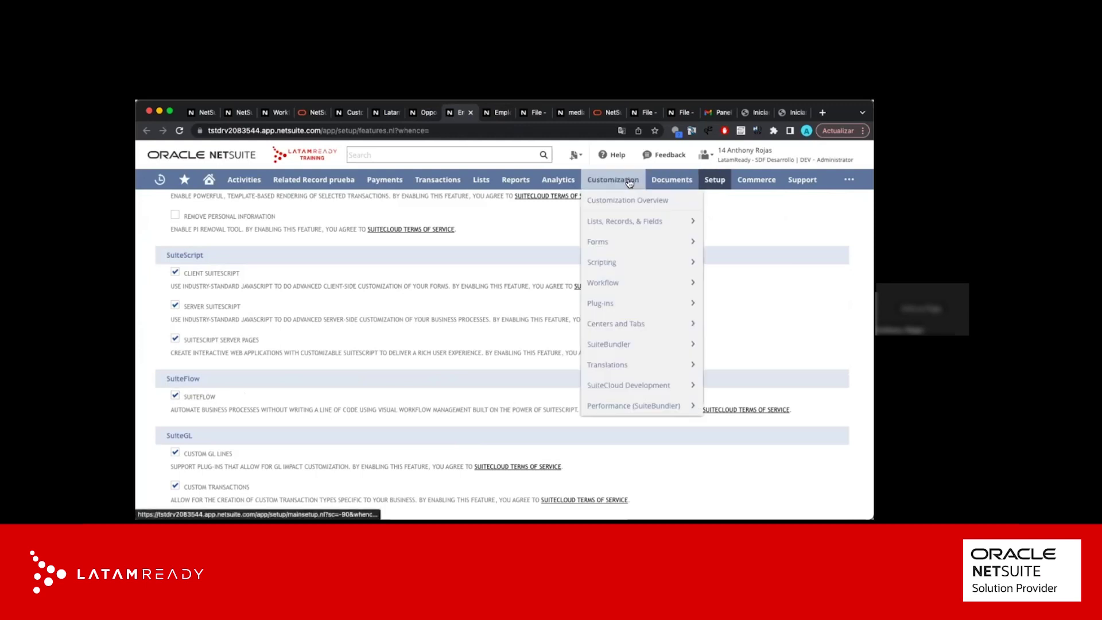
mouse_move(627, 271)
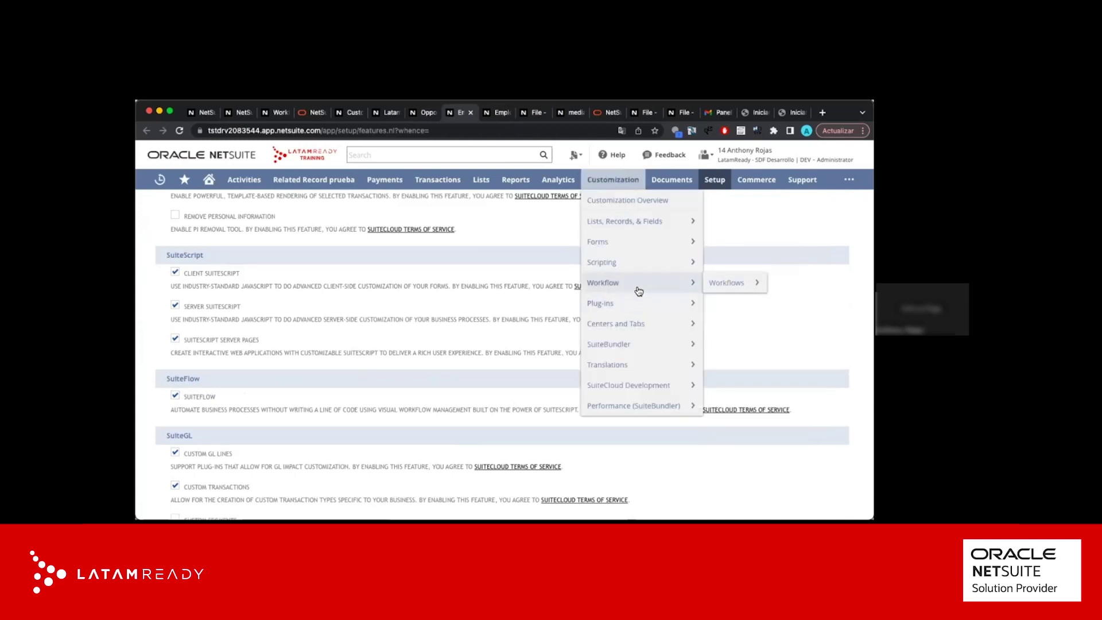
mouse_move(715, 295)
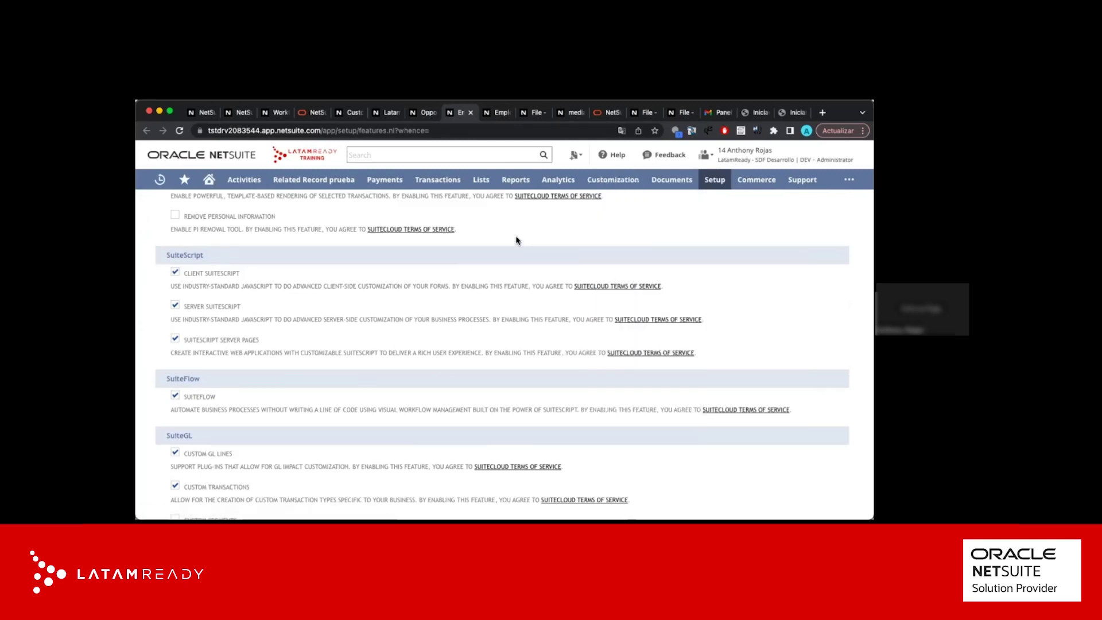
Search for "manage roles", go to the Manage Roles page and open the 13: Controller role for editing
left_click(497, 154)
type("manage roles")
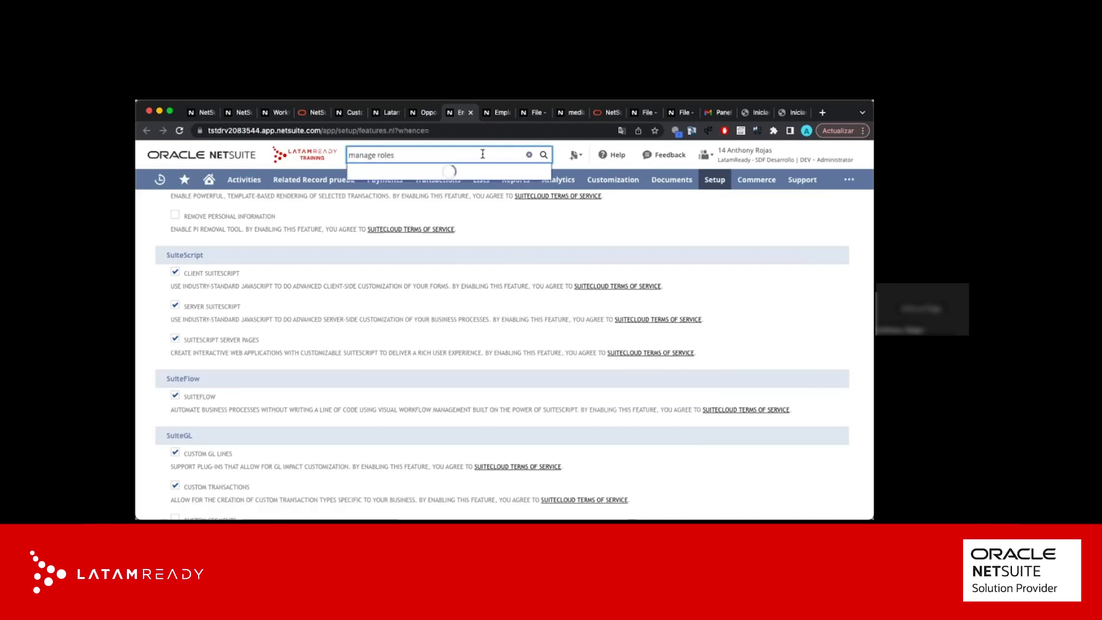
left_click(419, 189, "super")
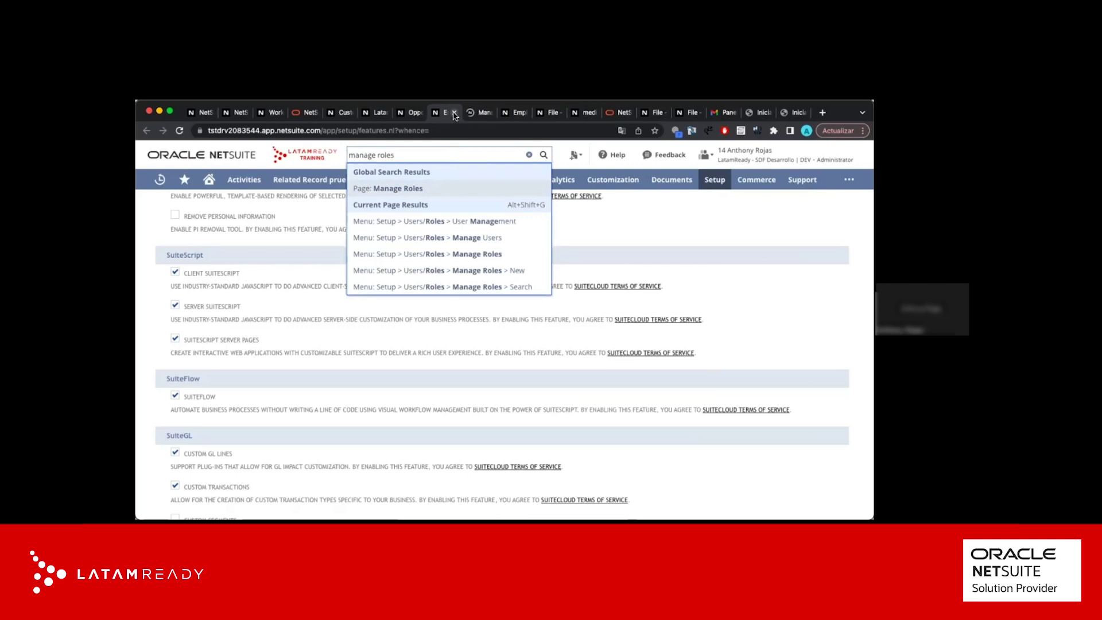
left_click(454, 113)
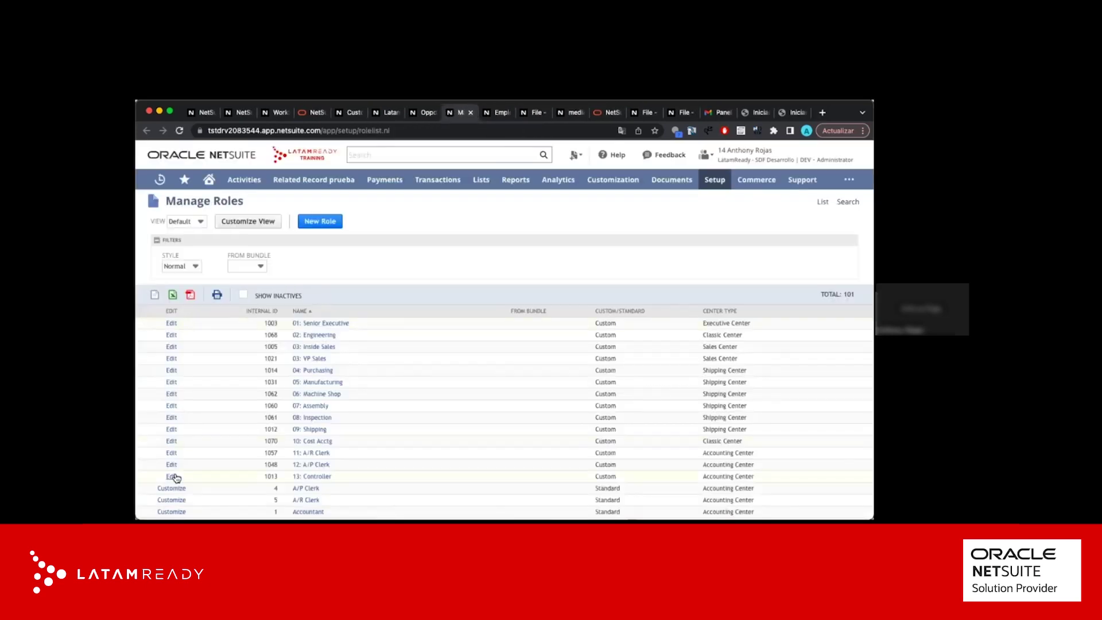
left_click(174, 477, "super")
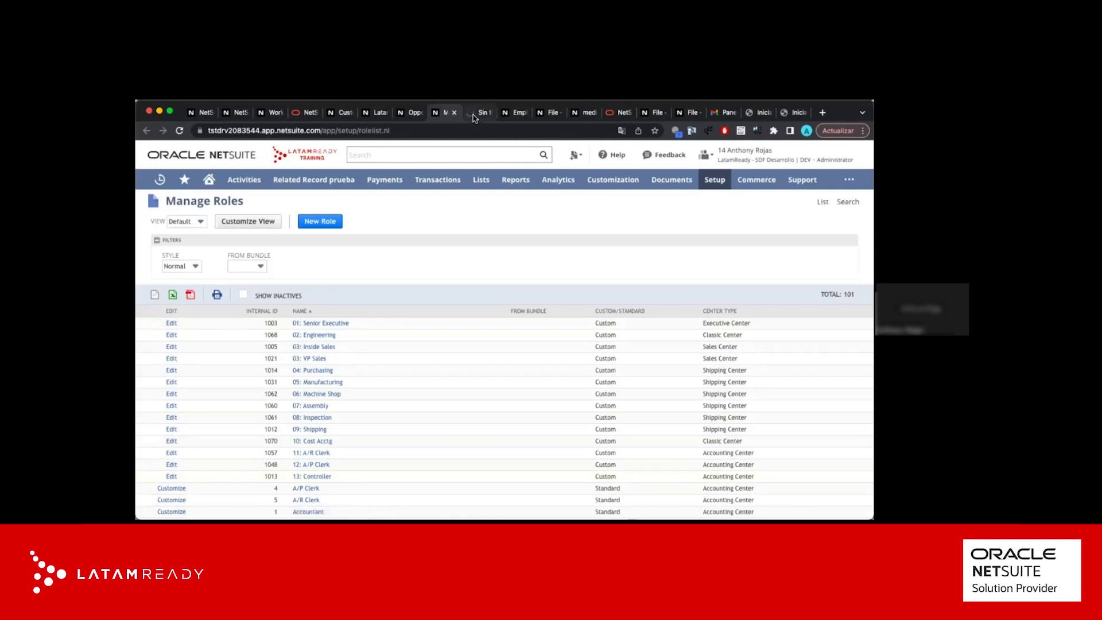
left_click(474, 115)
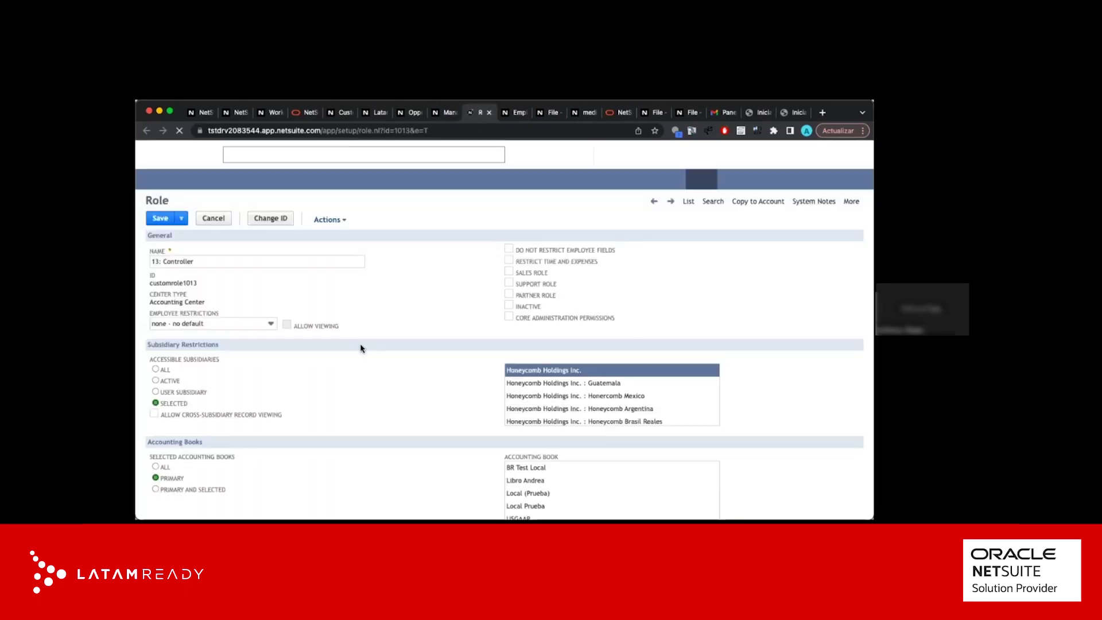
Enter a Workflow setup permission with the Full level on the Controller role, and close the role without saving
scroll(361, 349, "down", 5)
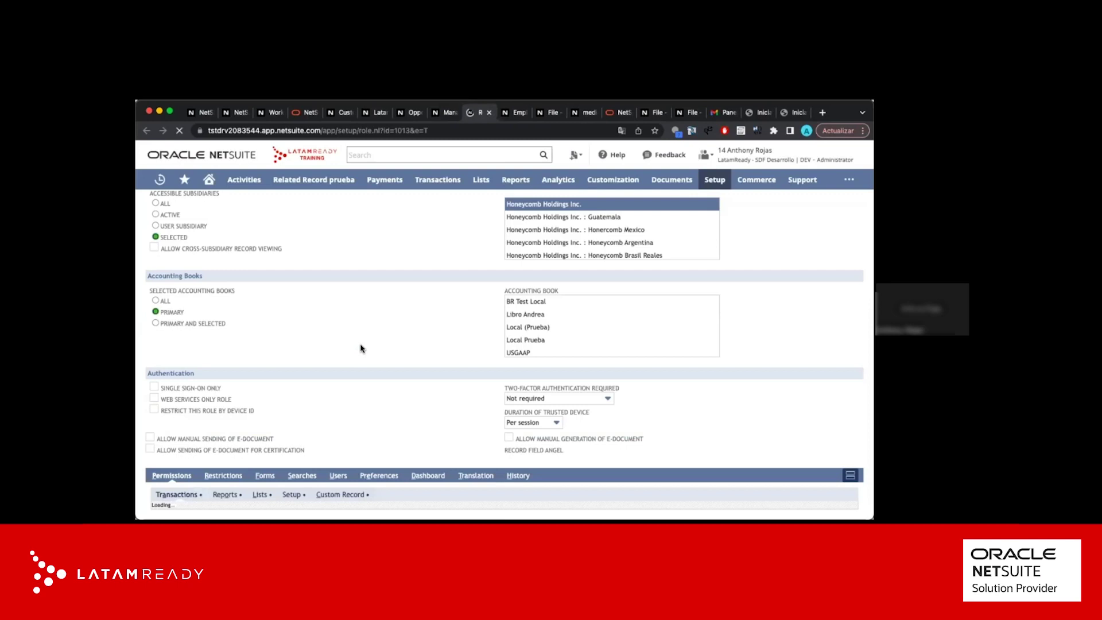
scroll(360, 349, "down", 15)
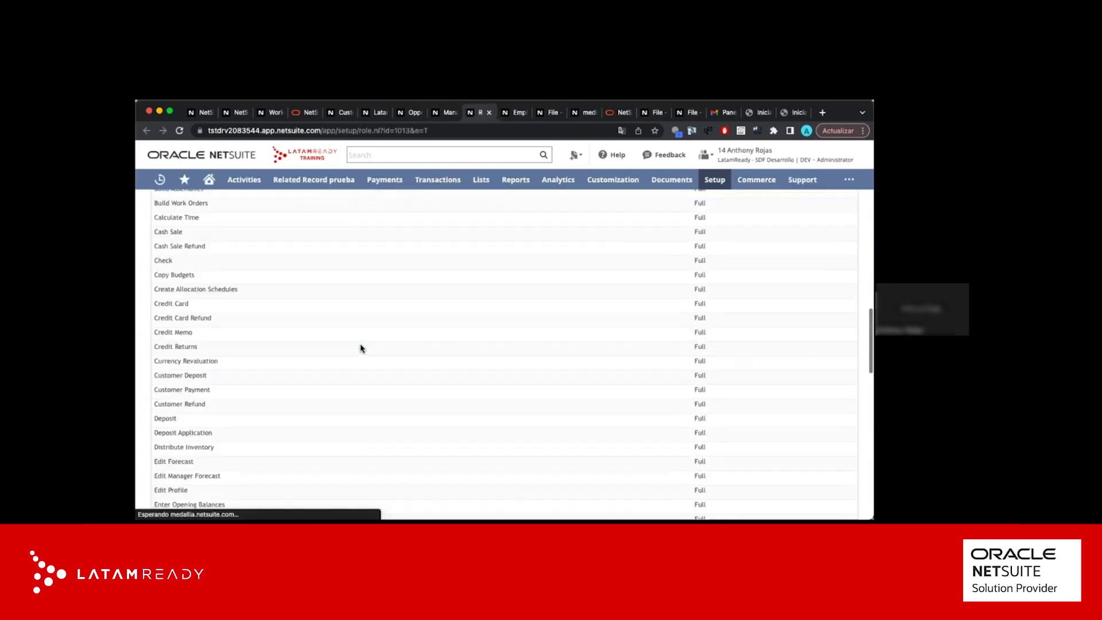
scroll(296, 349, "down", 15)
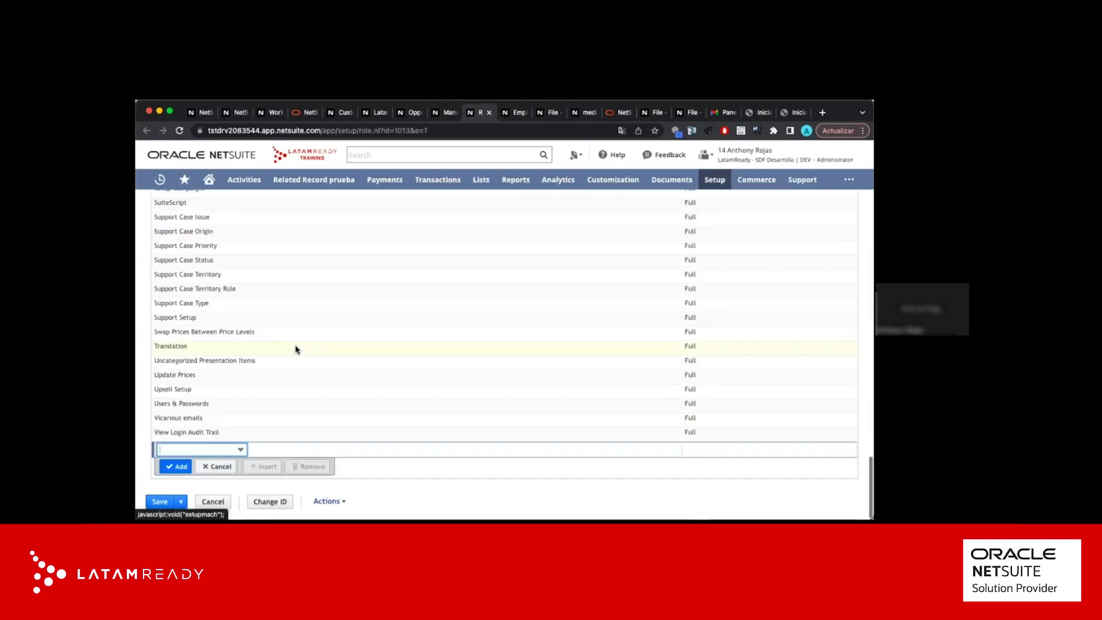
type("Workflow")
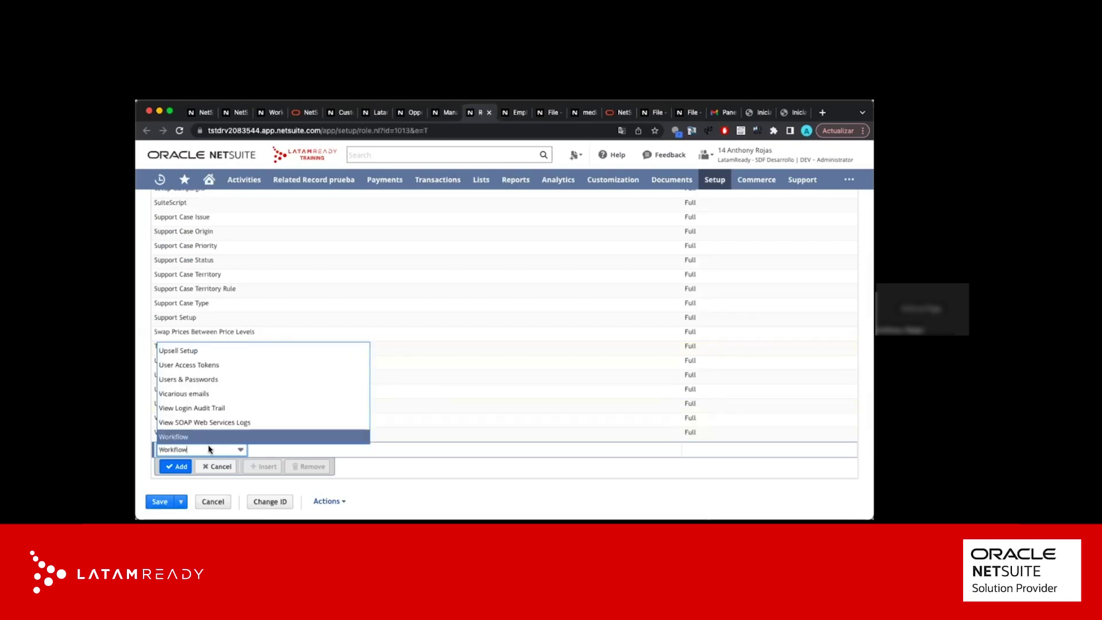
key("Return")
left_click(711, 446)
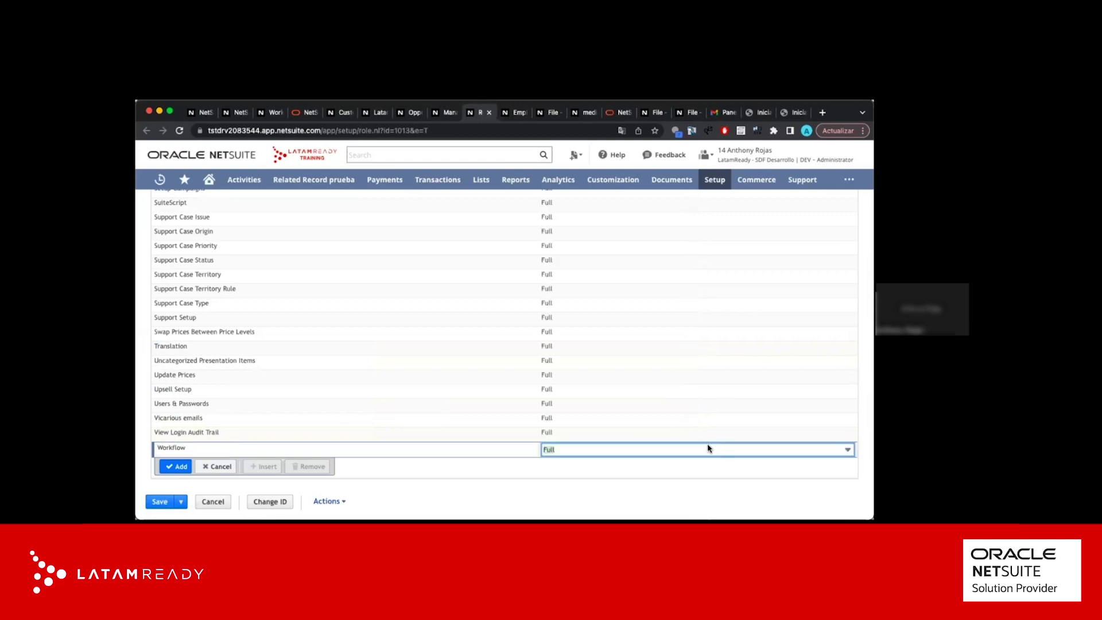
left_click(709, 448)
left_click(659, 467)
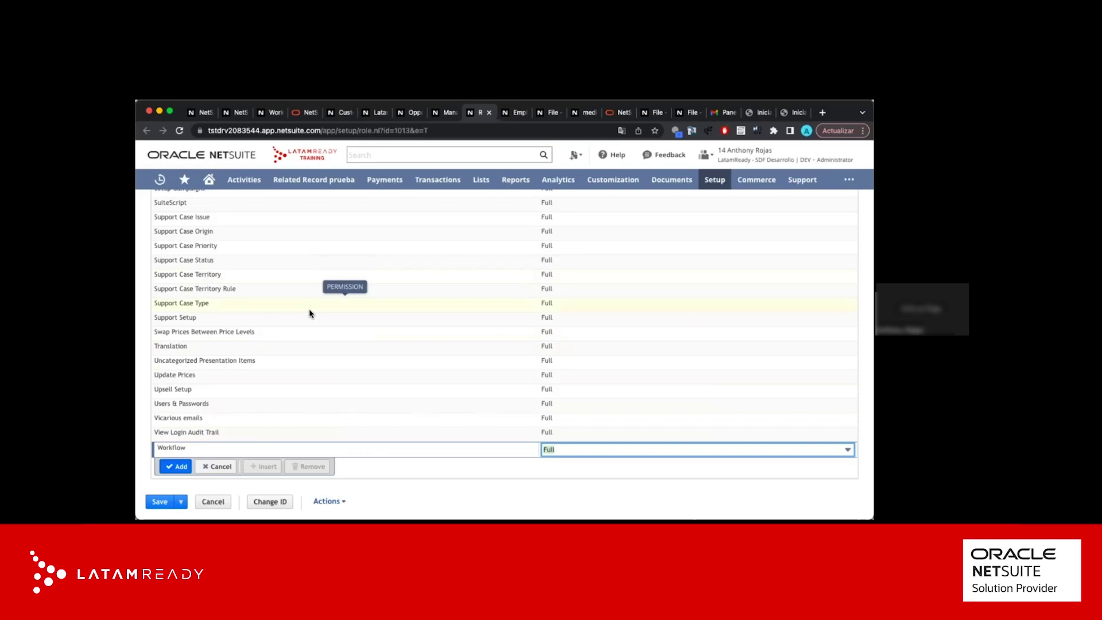
scroll(309, 314, "up", 20)
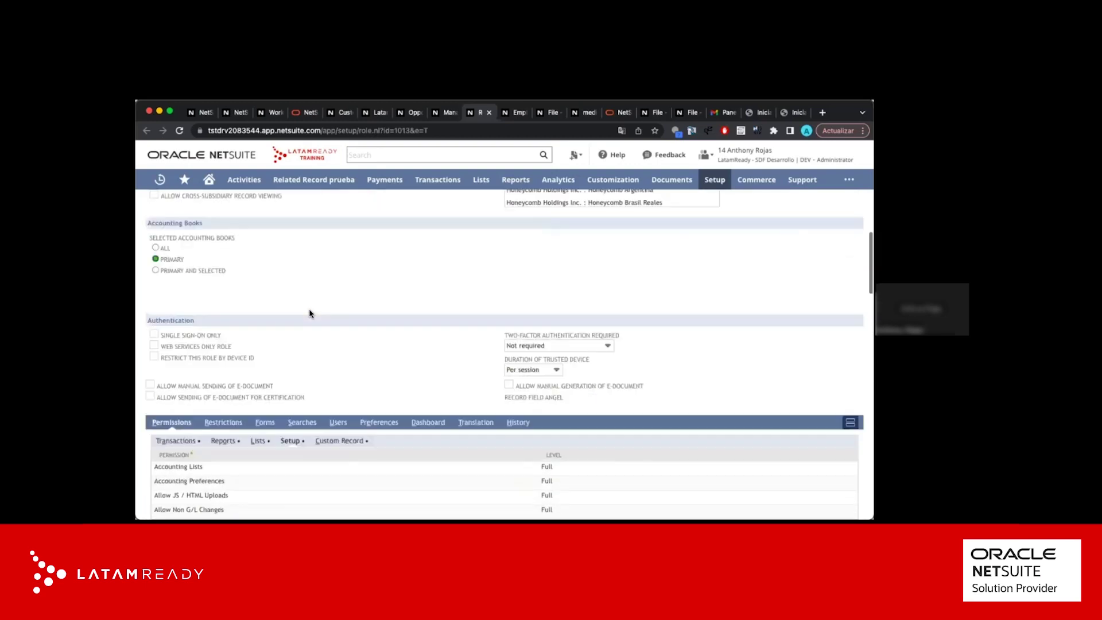
left_click(488, 113)
key("Return")
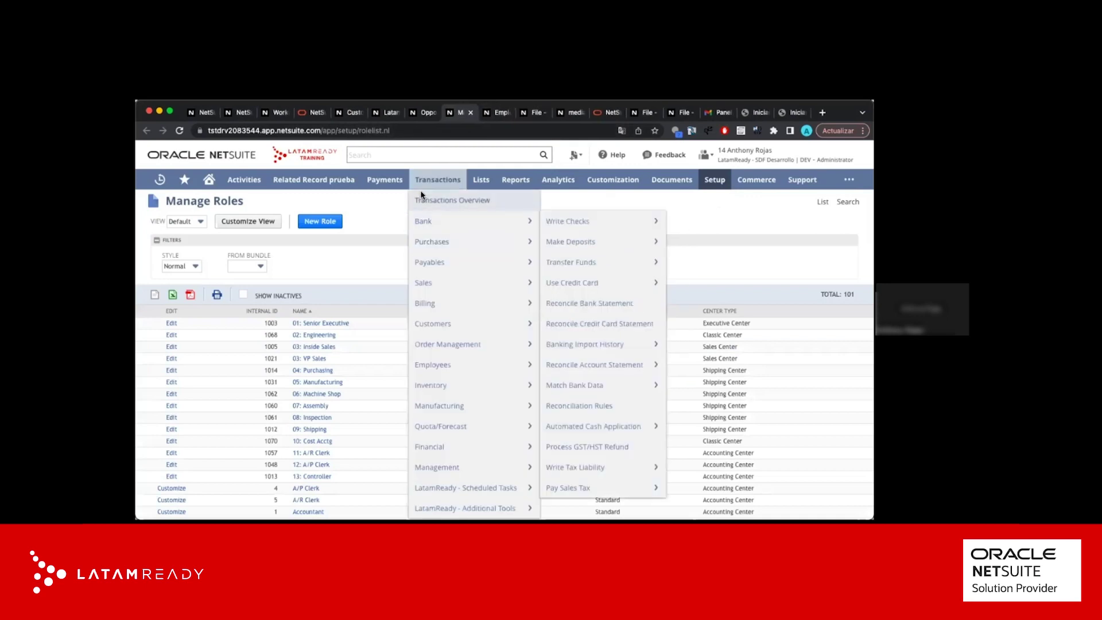
Go to the list of workflows and open the Opportunity WF workflow for editing
mouse_move(625, 184)
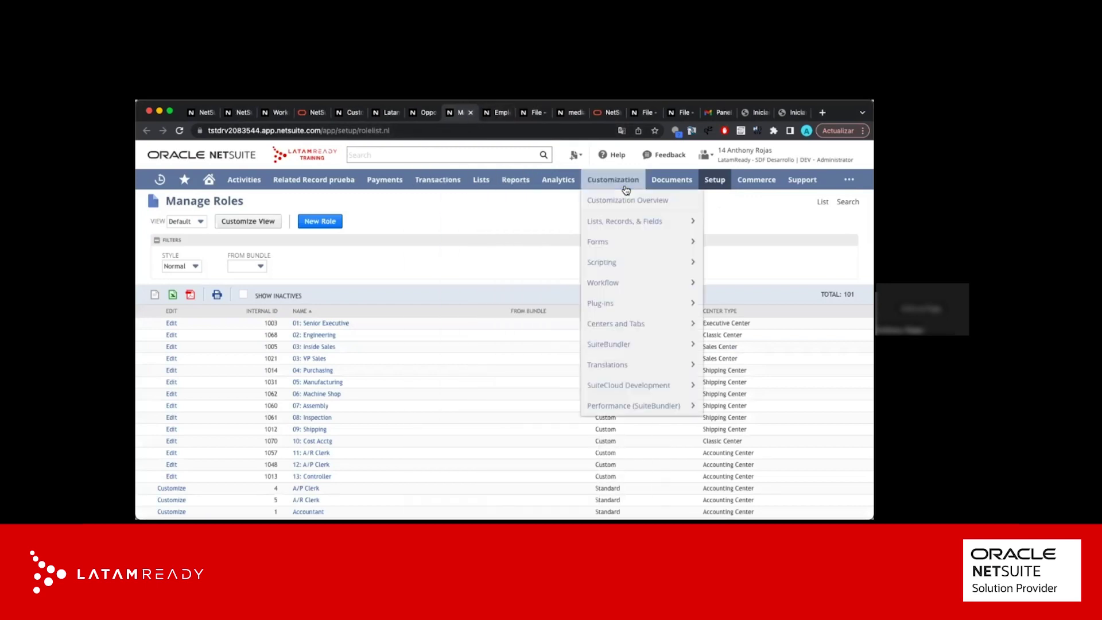
mouse_move(645, 283)
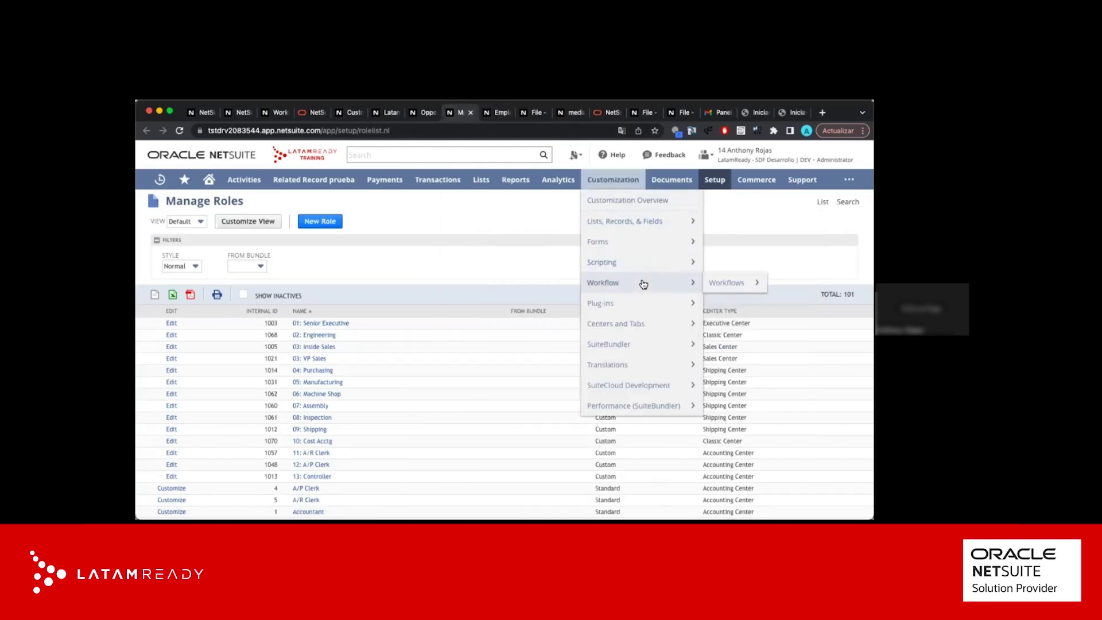
left_click(717, 283)
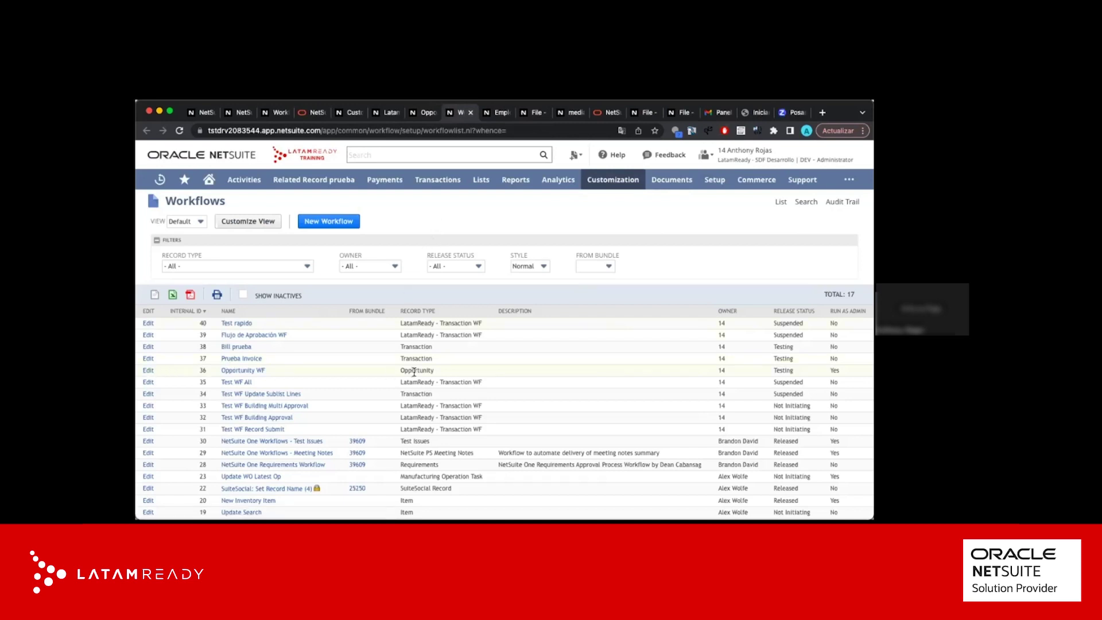
left_click(150, 371)
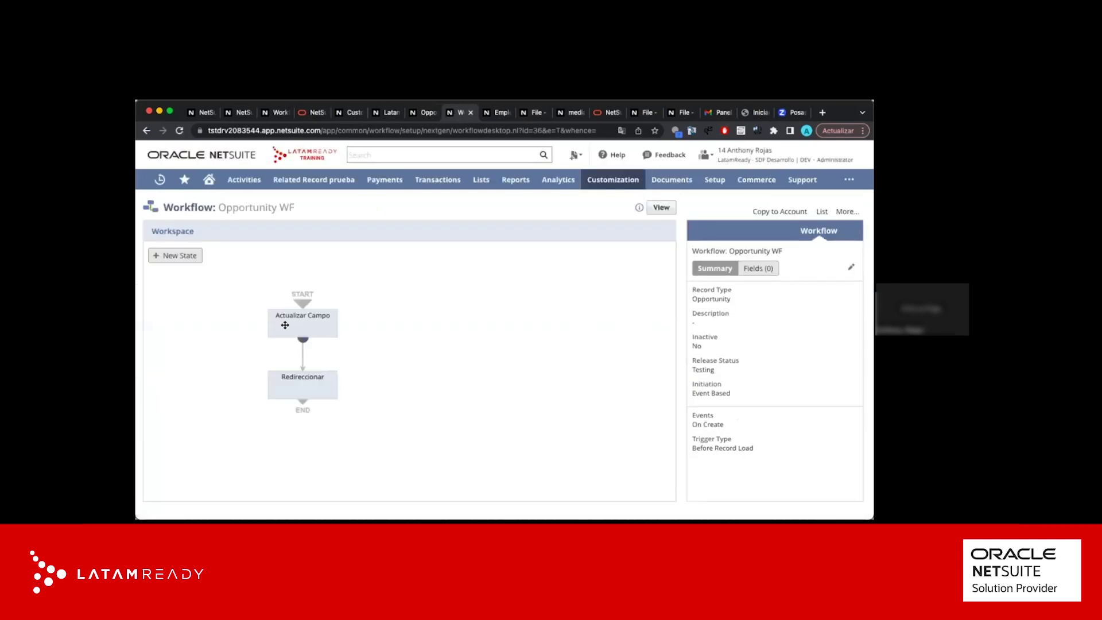
Return to the Opportunities list and start a new opportunity record
mouse_move(437, 180)
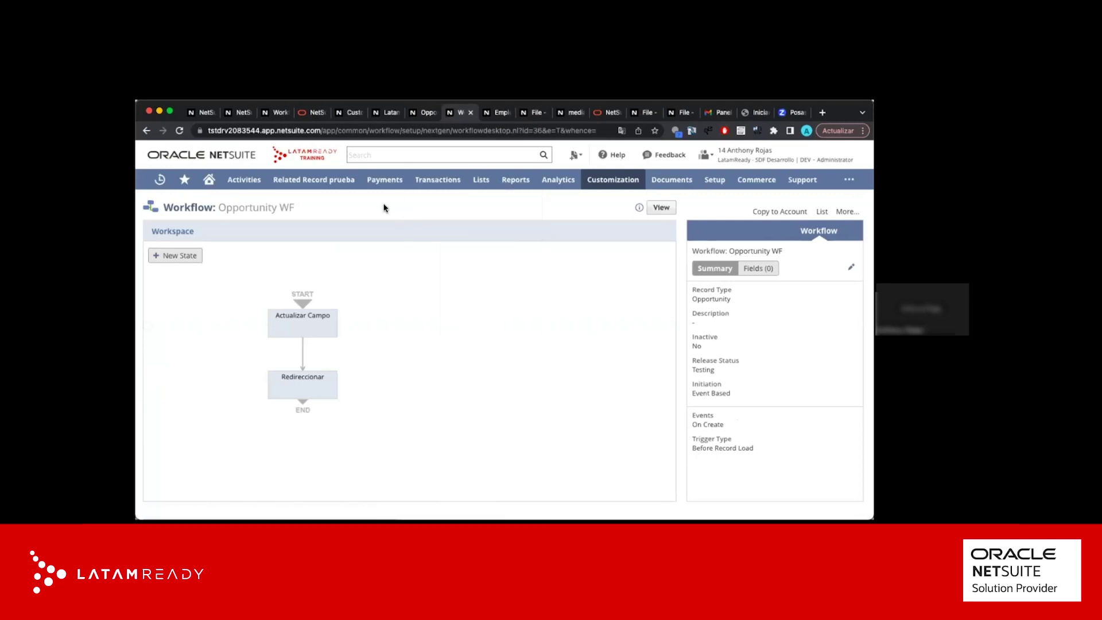
left_click(403, 258)
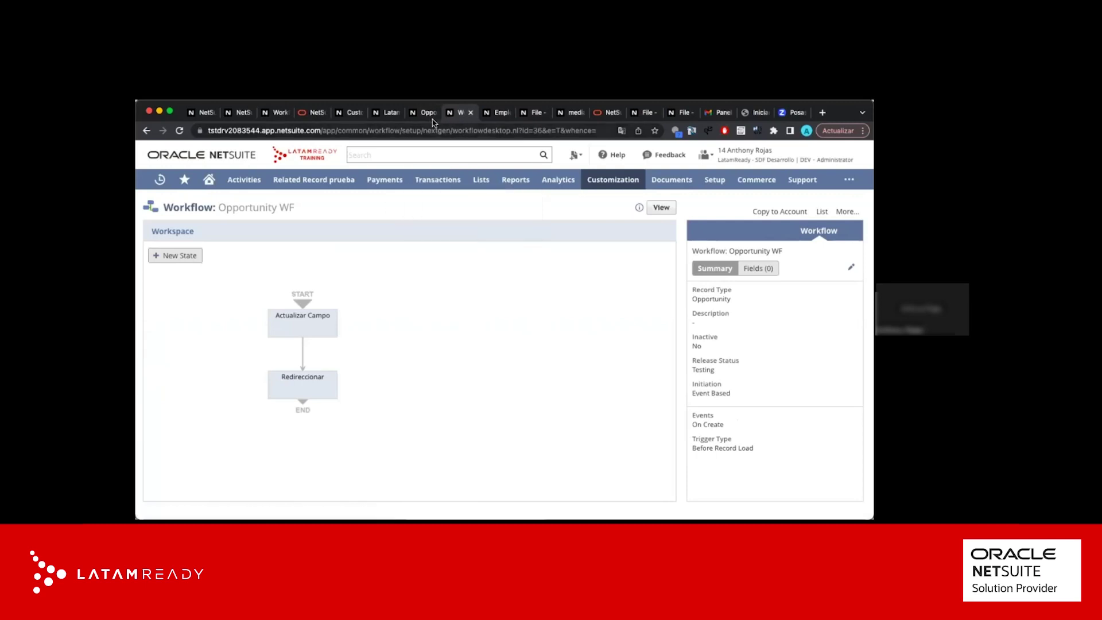
mouse_move(438, 180)
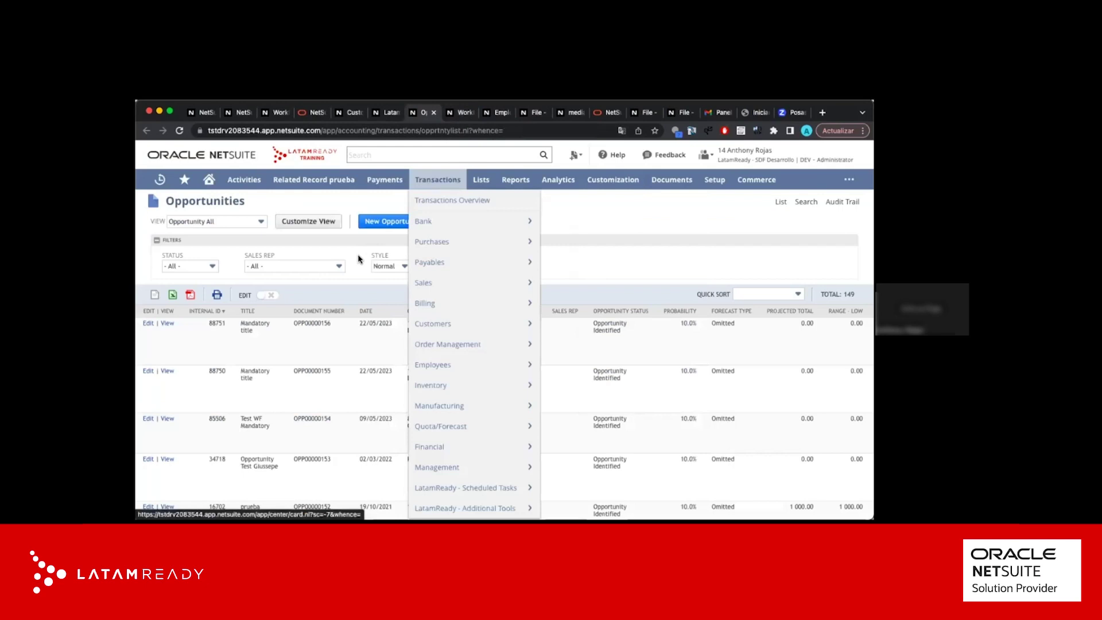
mouse_move(453, 242)
mouse_move(584, 241)
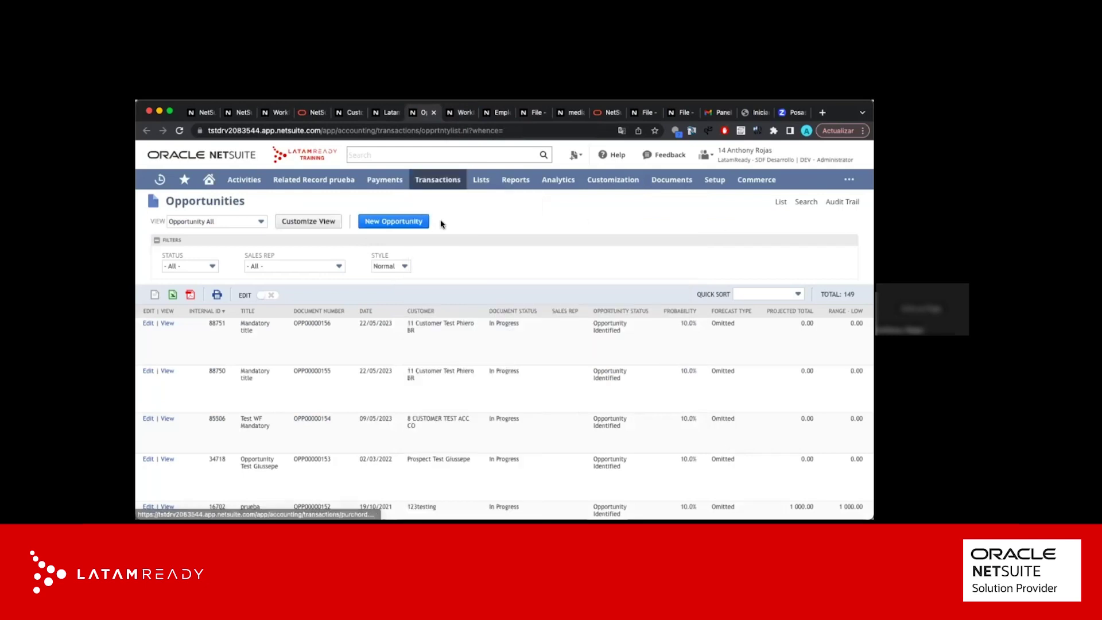
left_click(414, 224)
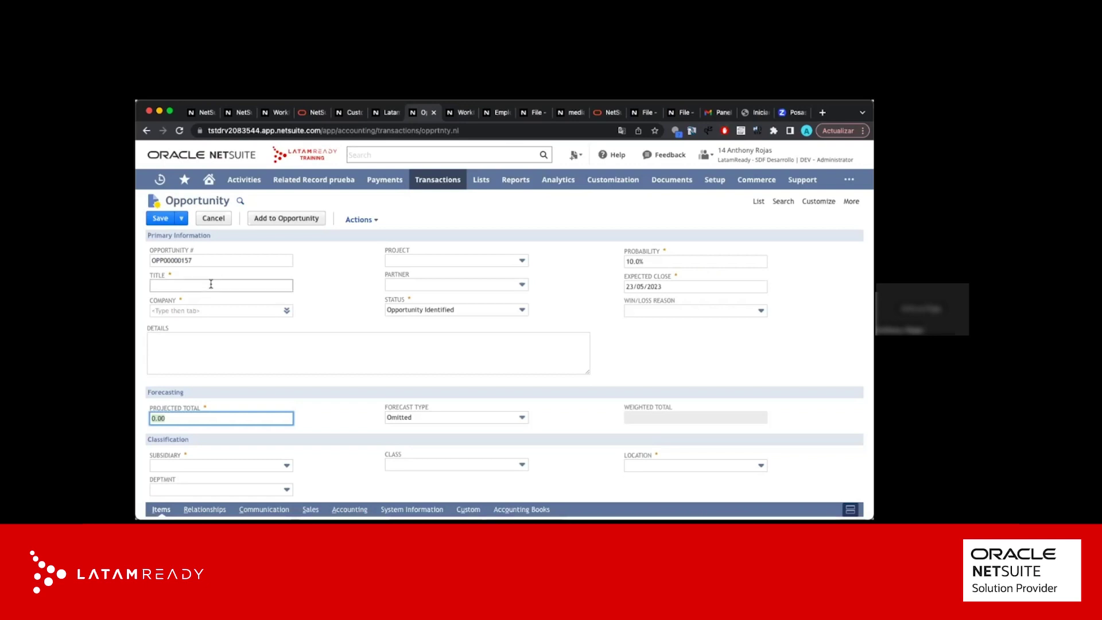
left_click(144, 281)
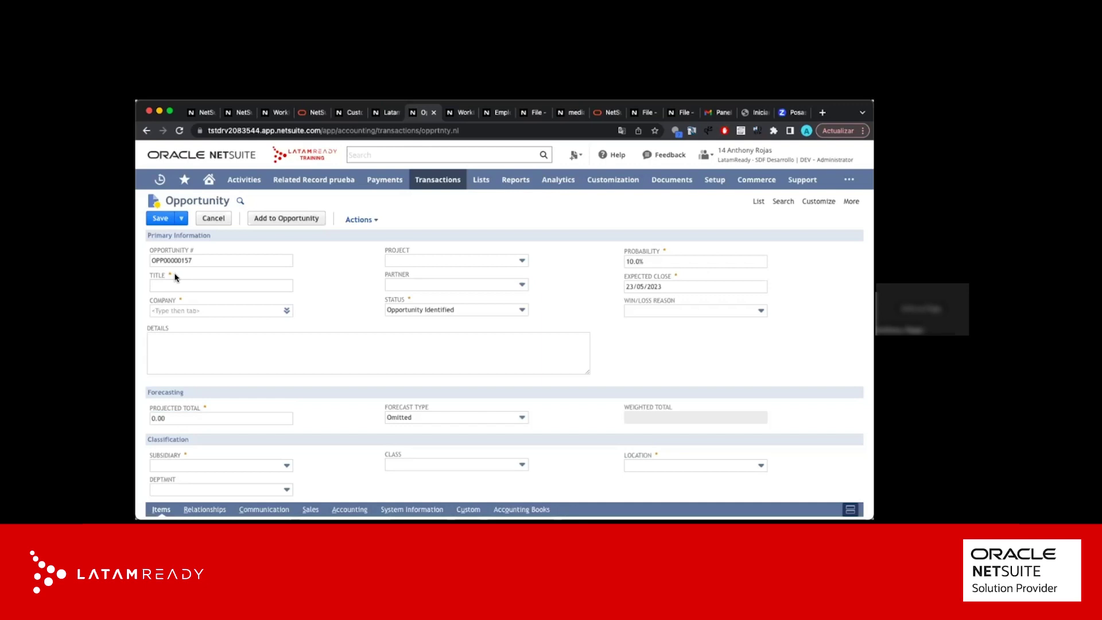
Choose the Brazilian test customer as the opportunity's company and enter the title "Titulo Mandatory"
left_click(194, 305)
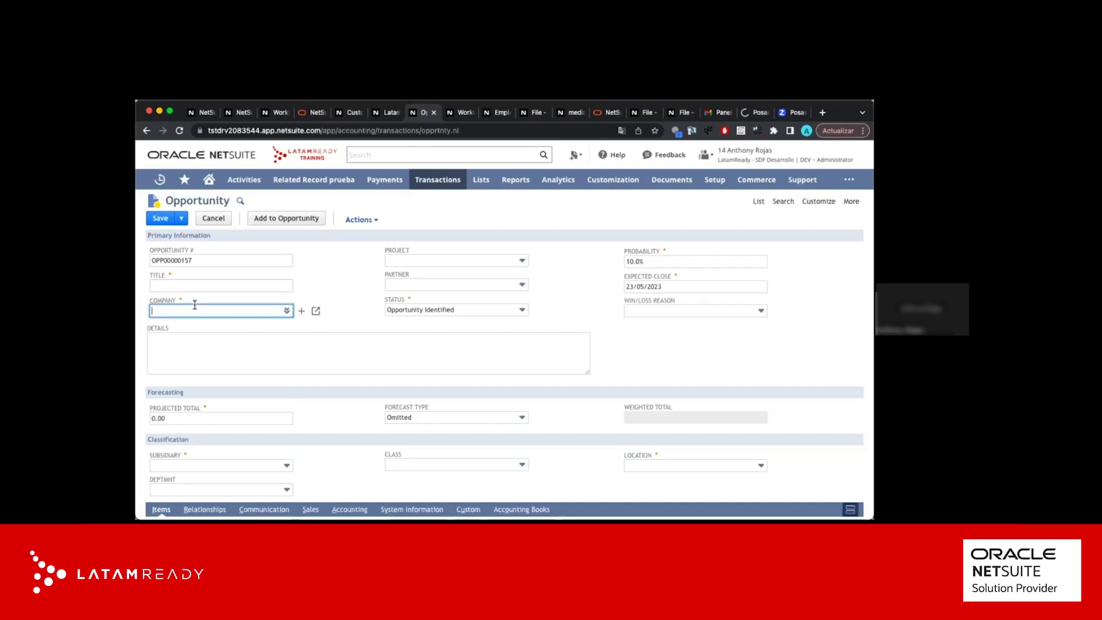
type("%")
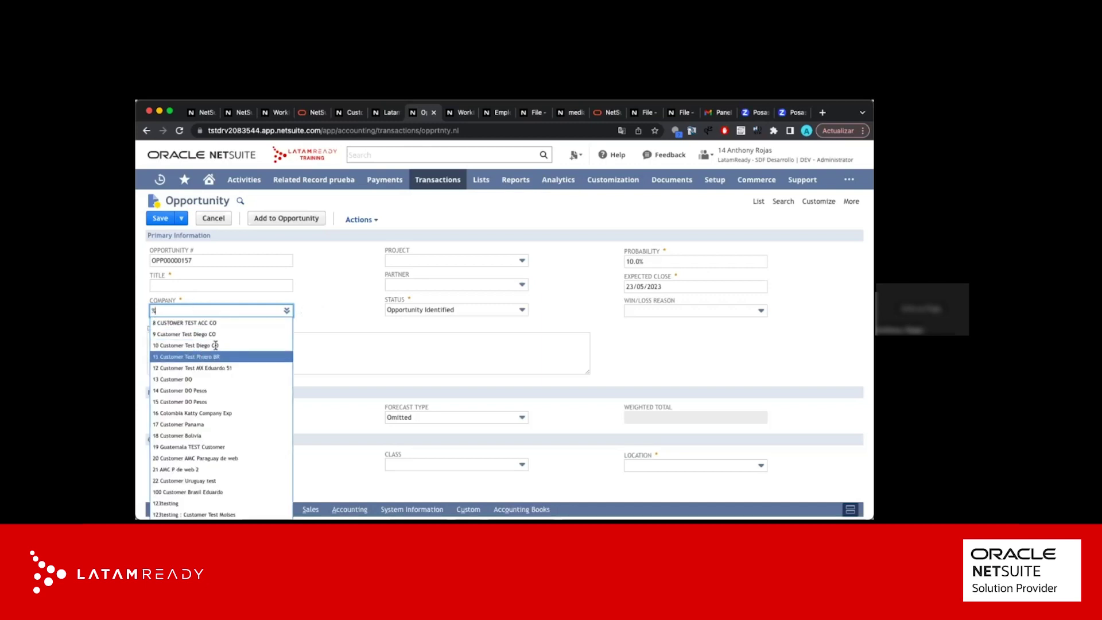
left_click(216, 346)
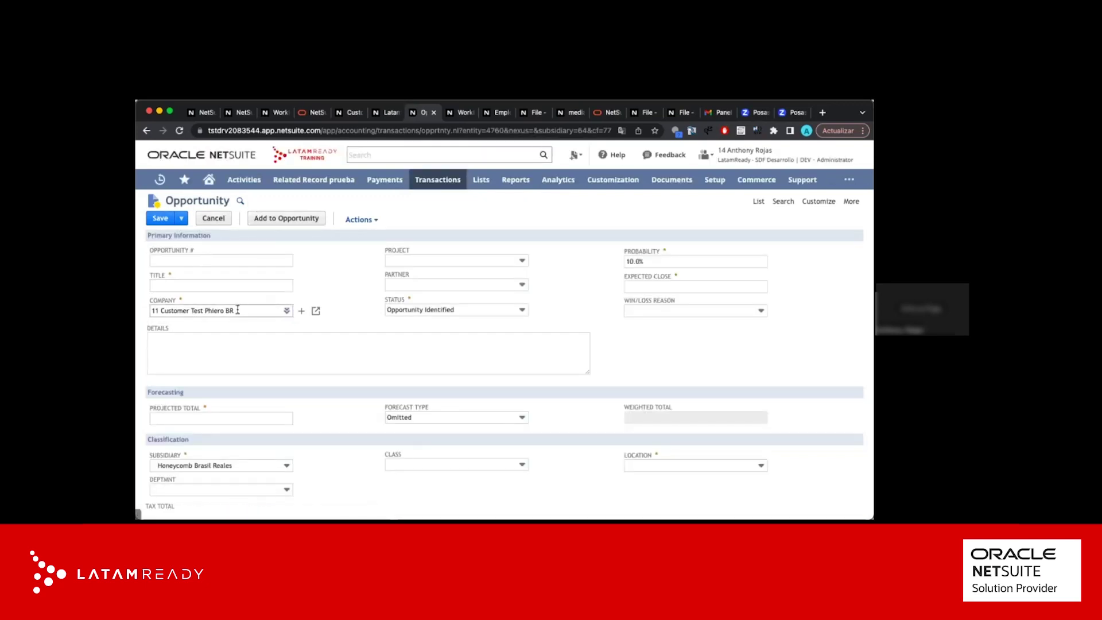
left_click(221, 286)
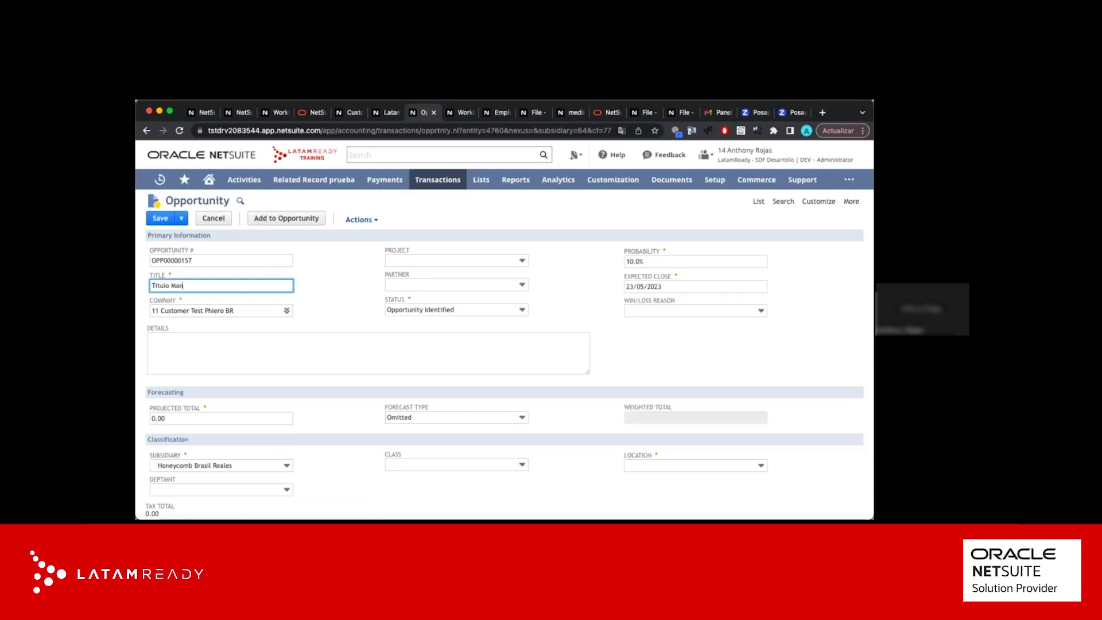
triple_click(199, 286)
Set the opportunity's location to bral and save the record
left_click(649, 464)
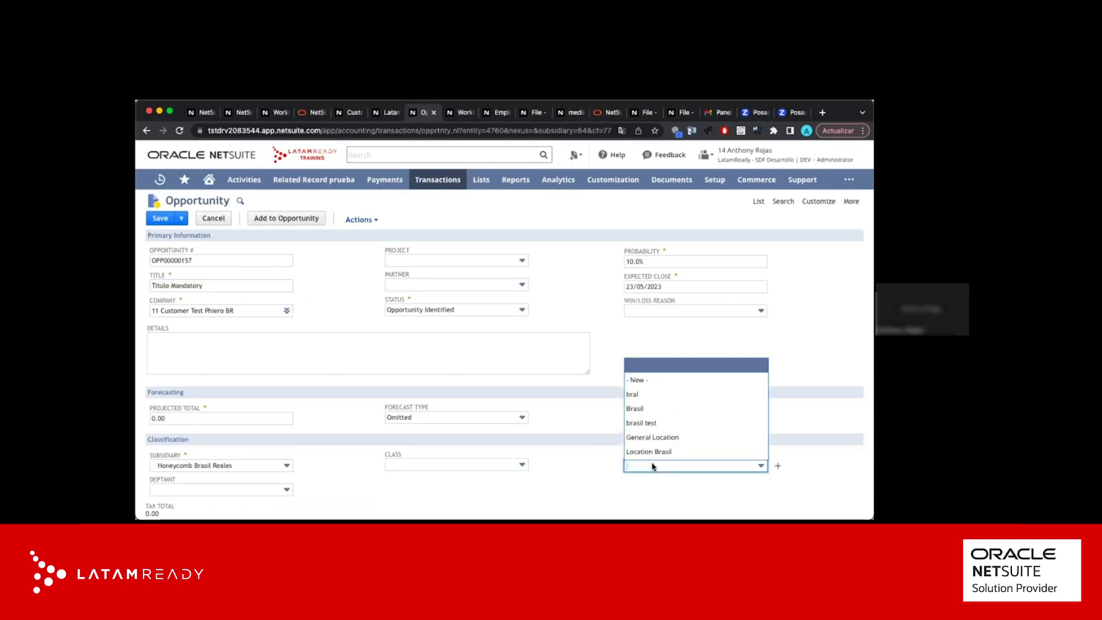
left_click(651, 393)
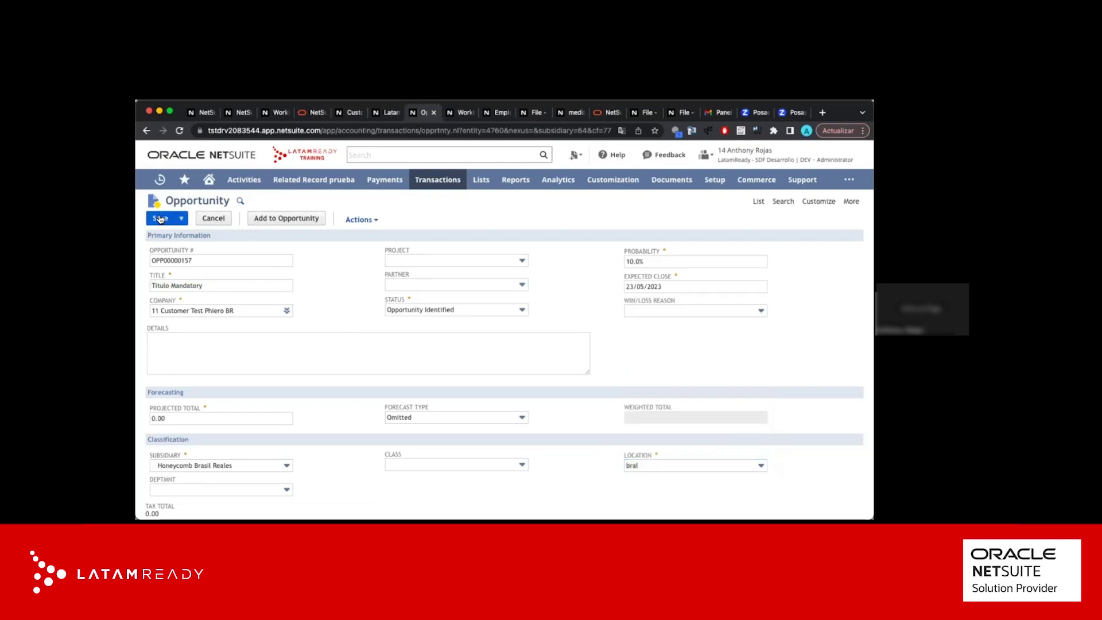
left_click(160, 219)
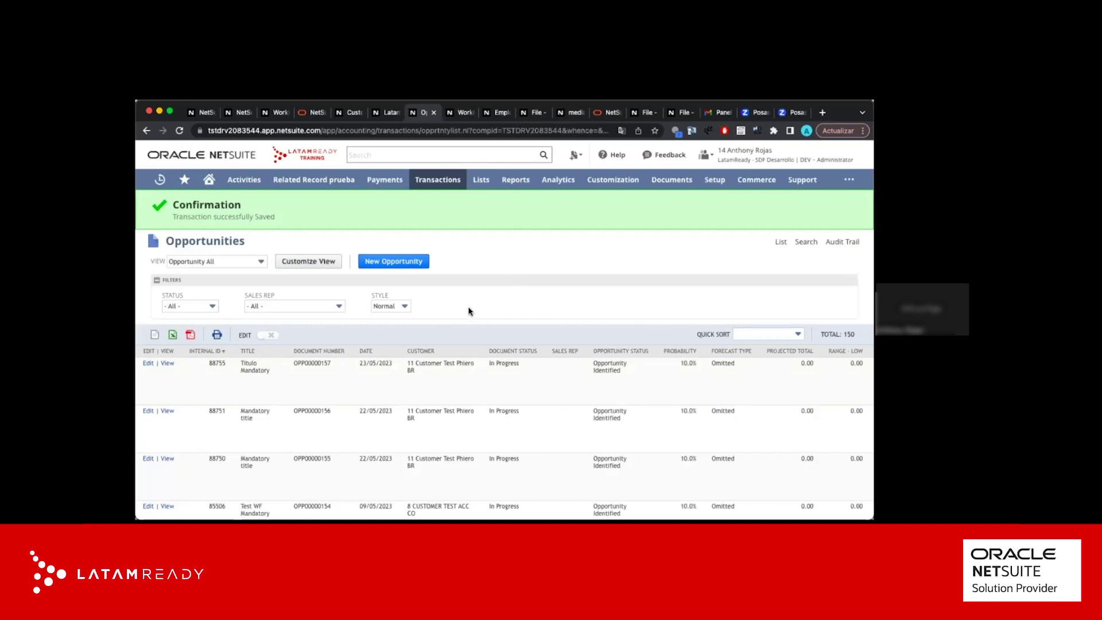
Return to the Opportunity WF workflow and review its record type, inactive setting, release status and initiation
left_click(453, 114)
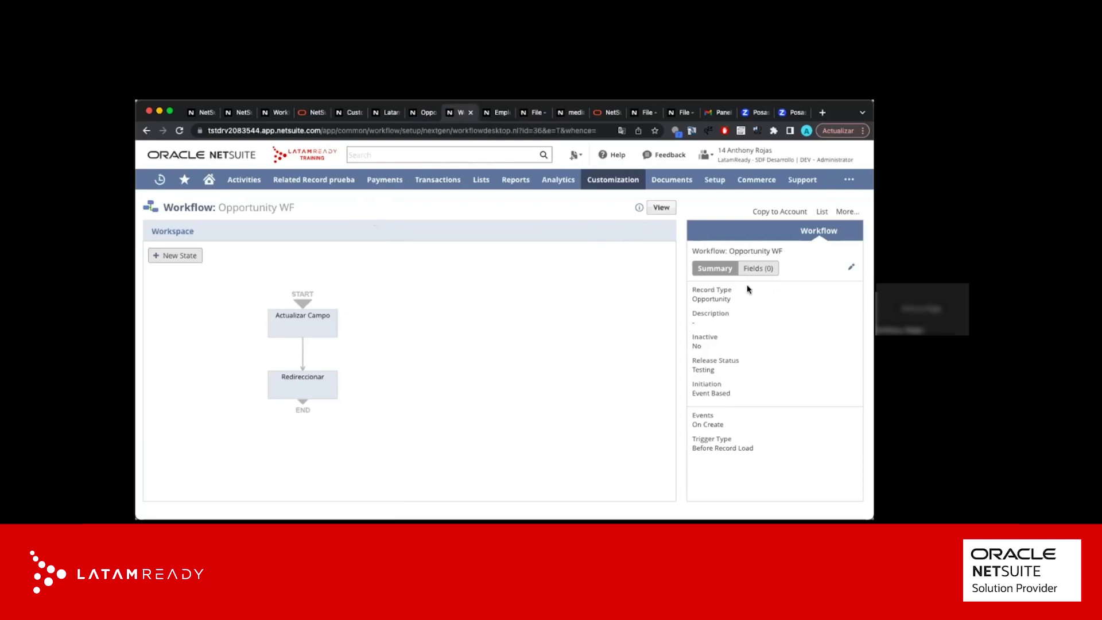
double_click(722, 300)
double_click(696, 345)
double_click(714, 369)
triple_click(714, 392)
Inspect the Actualizar Campo and Redireccionar states of the workflow and the transition between them
left_click(323, 324)
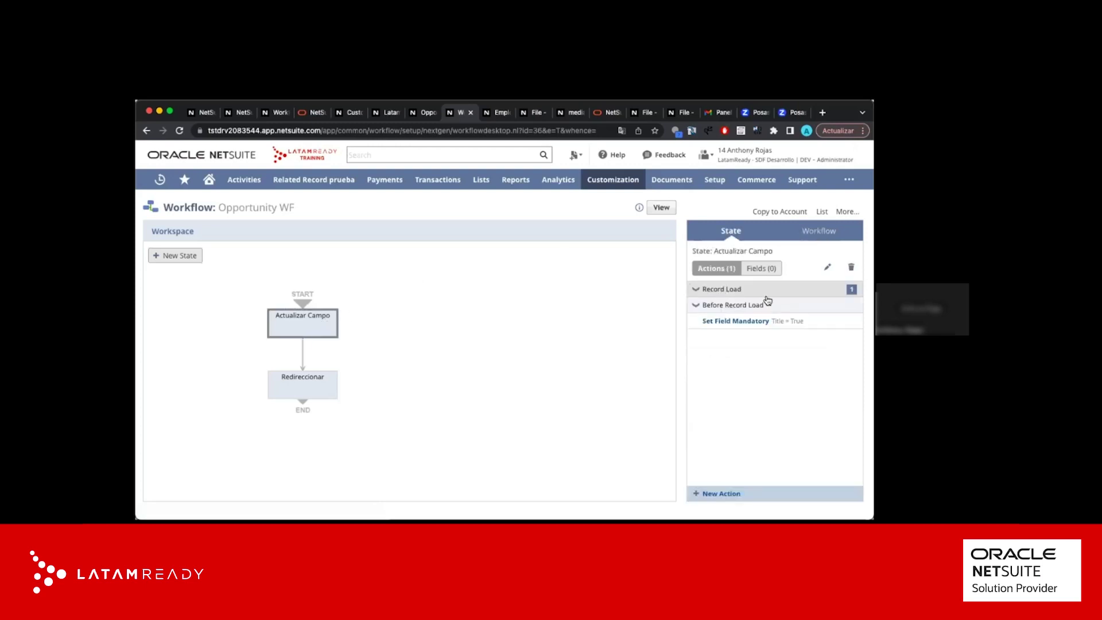
left_click(304, 353)
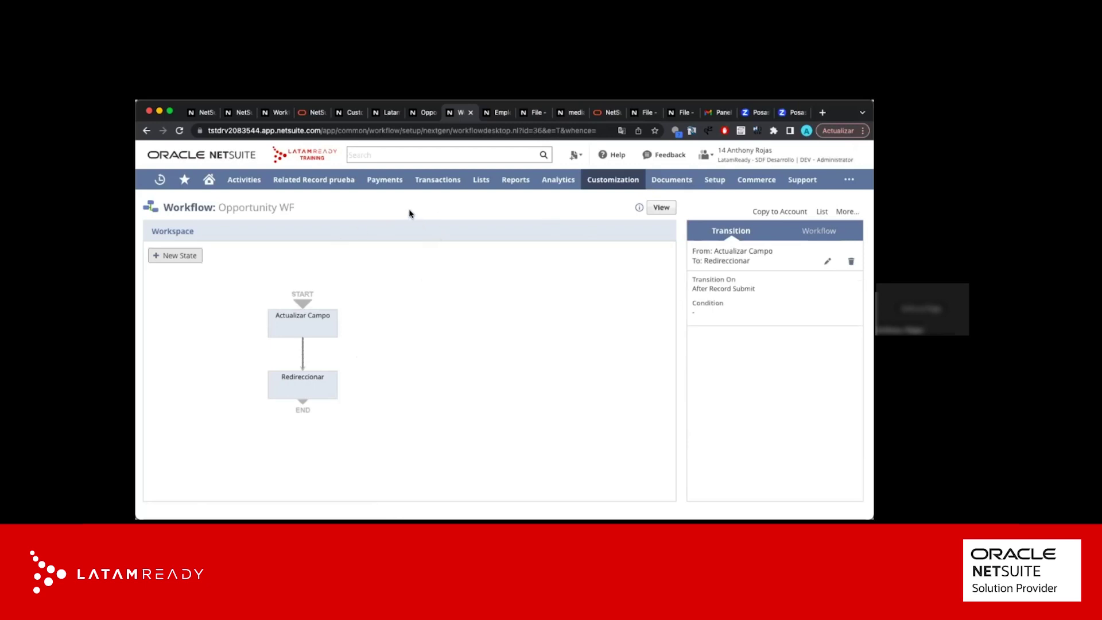
left_click(301, 320)
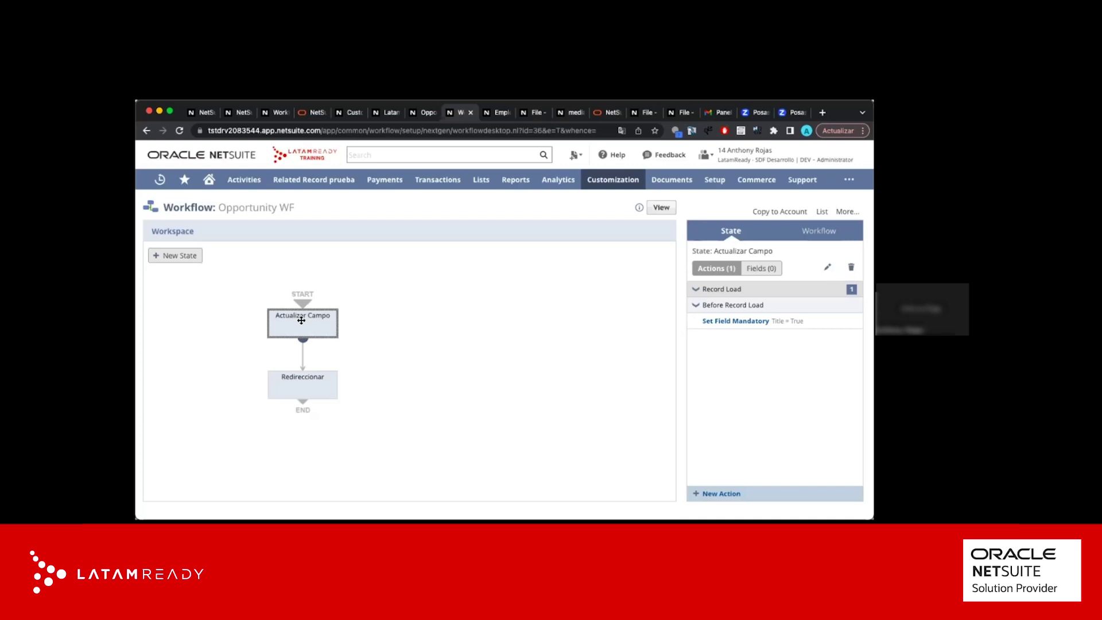
left_click(302, 383)
left_click(308, 325)
Go back to the Opportunities list and open the Titulo Mandatory opportunity for editing
left_click(426, 112)
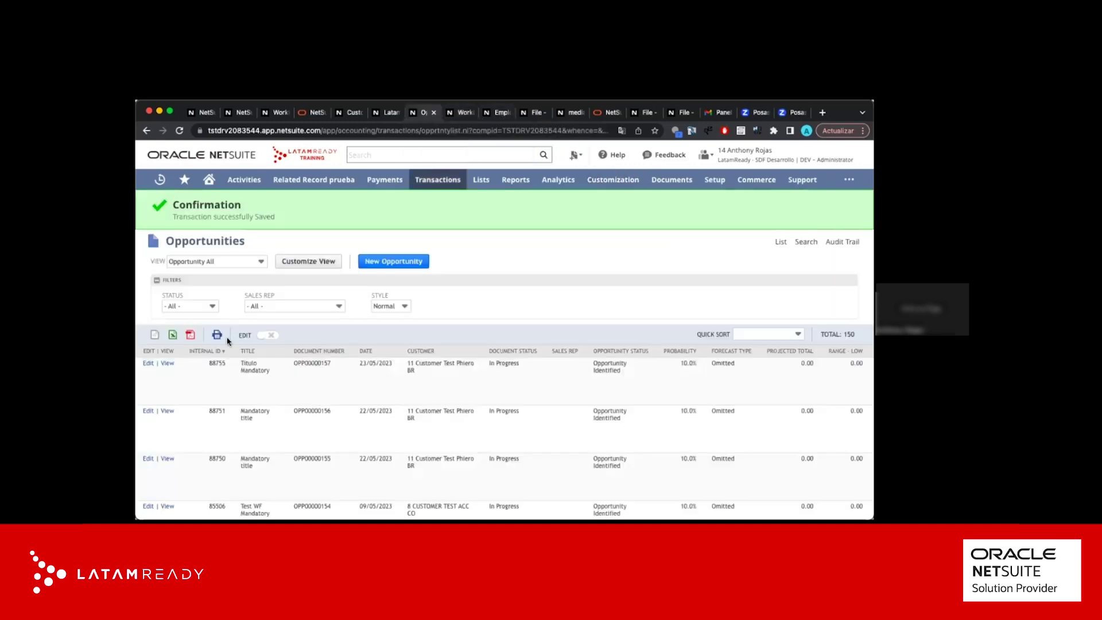
left_click(151, 363)
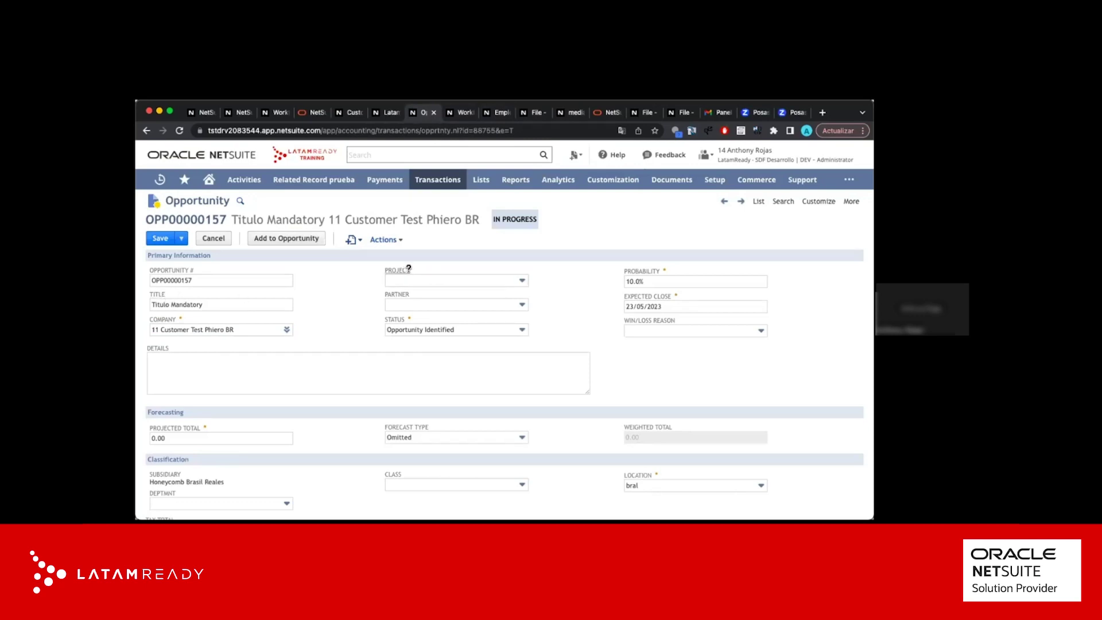
Return to the Opportunity WF workflow and view the details of the Redireccionar state's Go To Page action
left_click(461, 115)
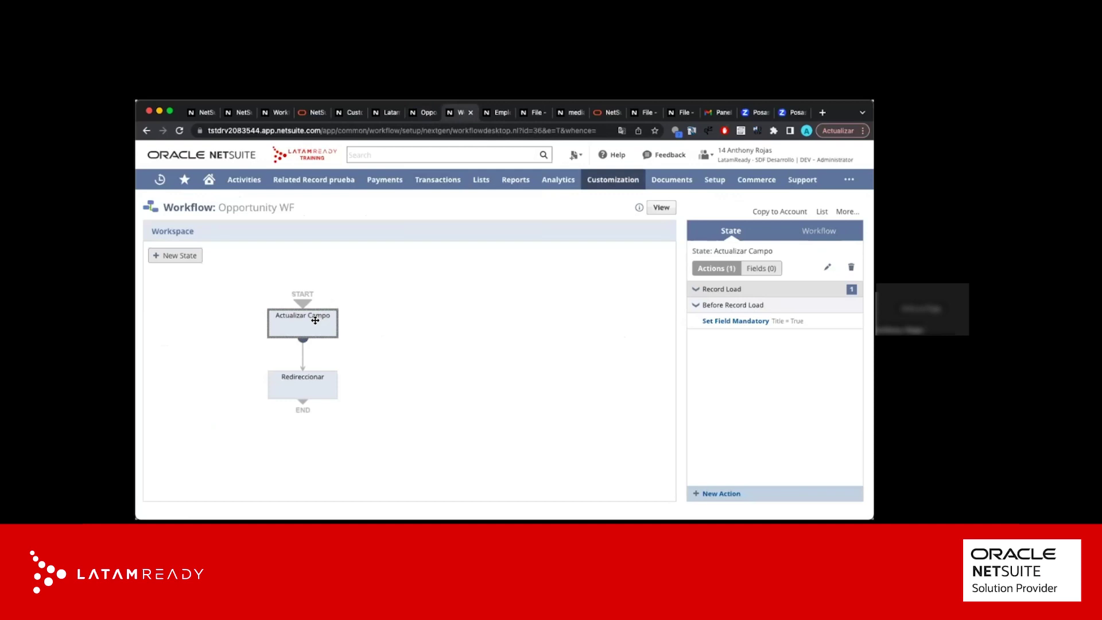
left_click(293, 382)
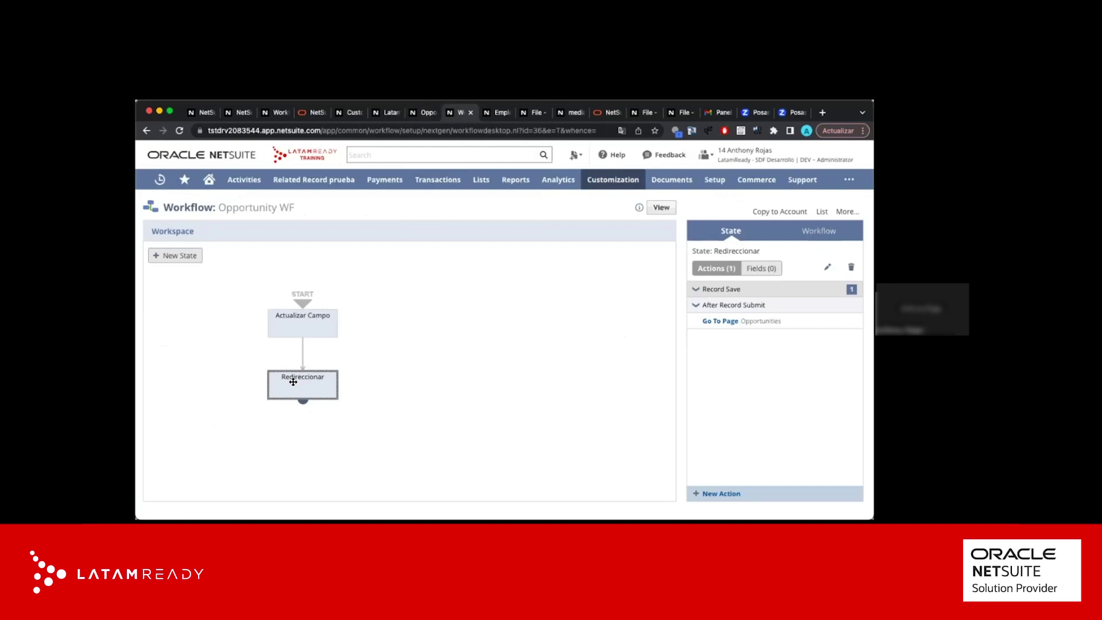
mouse_move(725, 325)
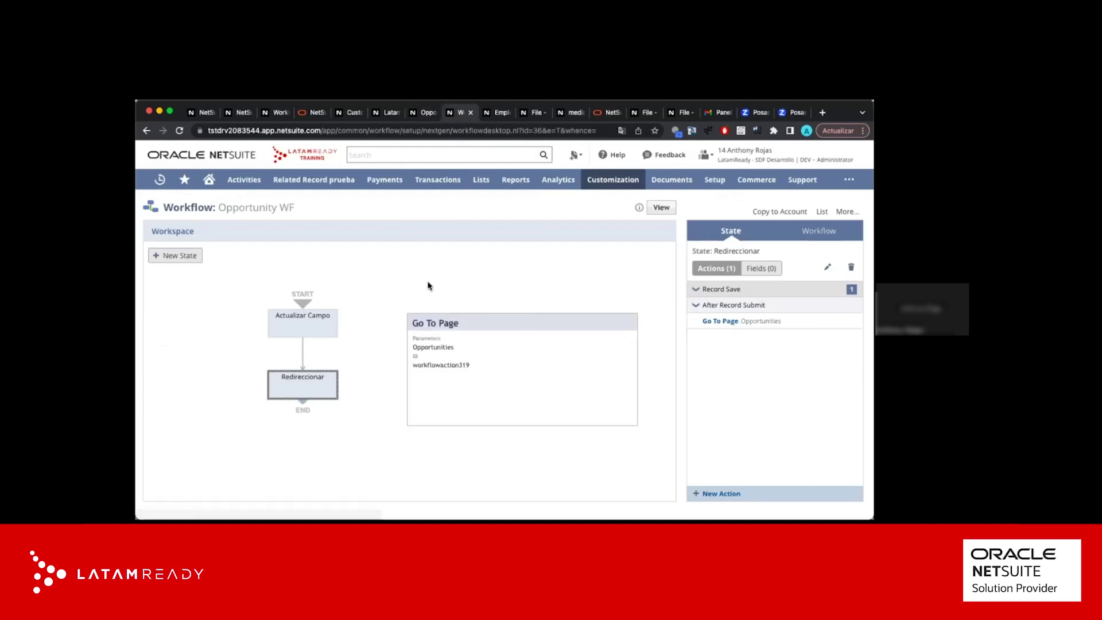
Open the Actualizar Campo state's settings to review its actions, and close them without changes
mouse_move(321, 321)
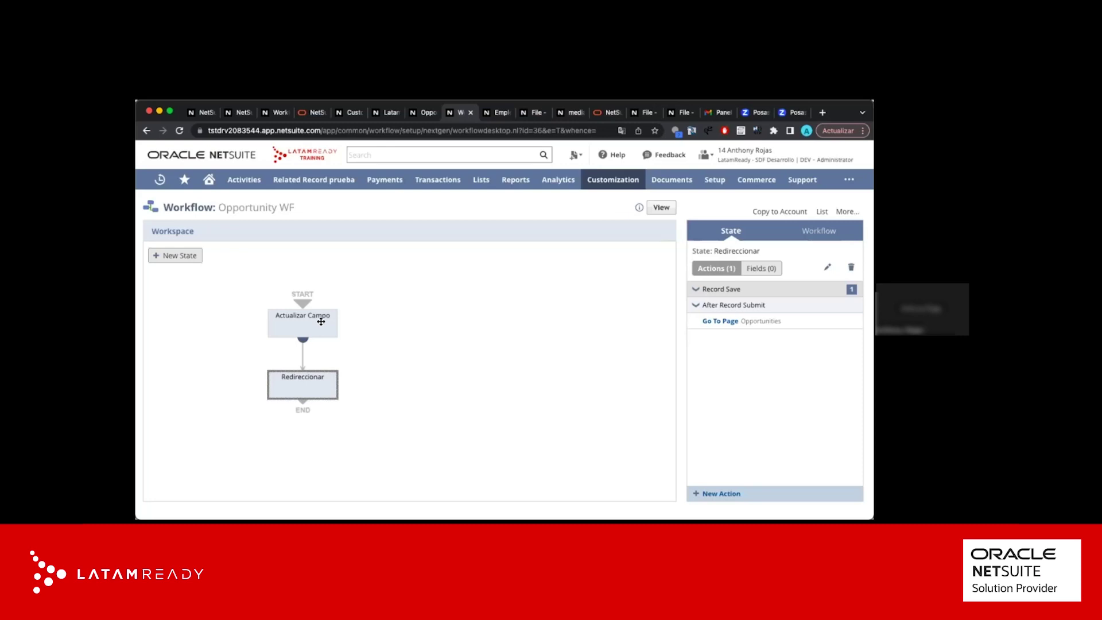
left_click(302, 319)
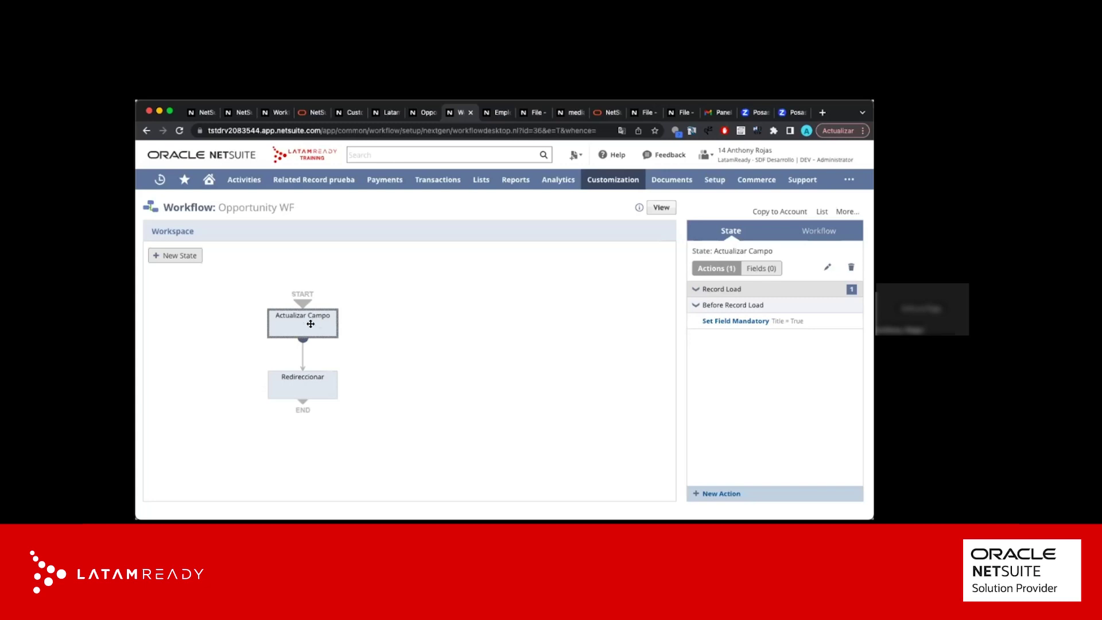
double_click(310, 324)
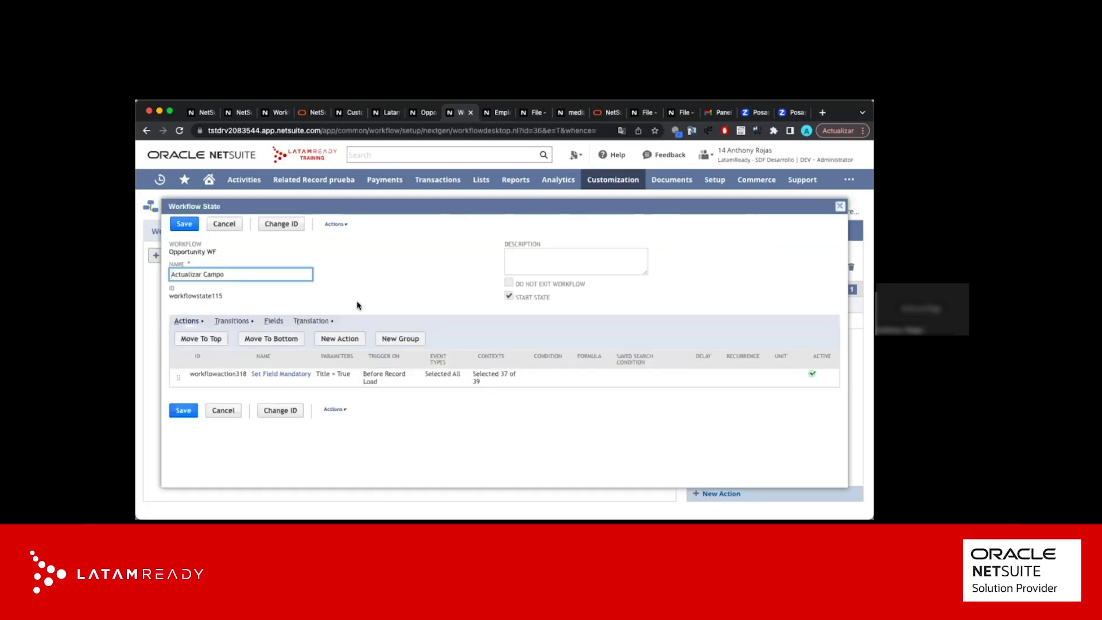
left_click(360, 300)
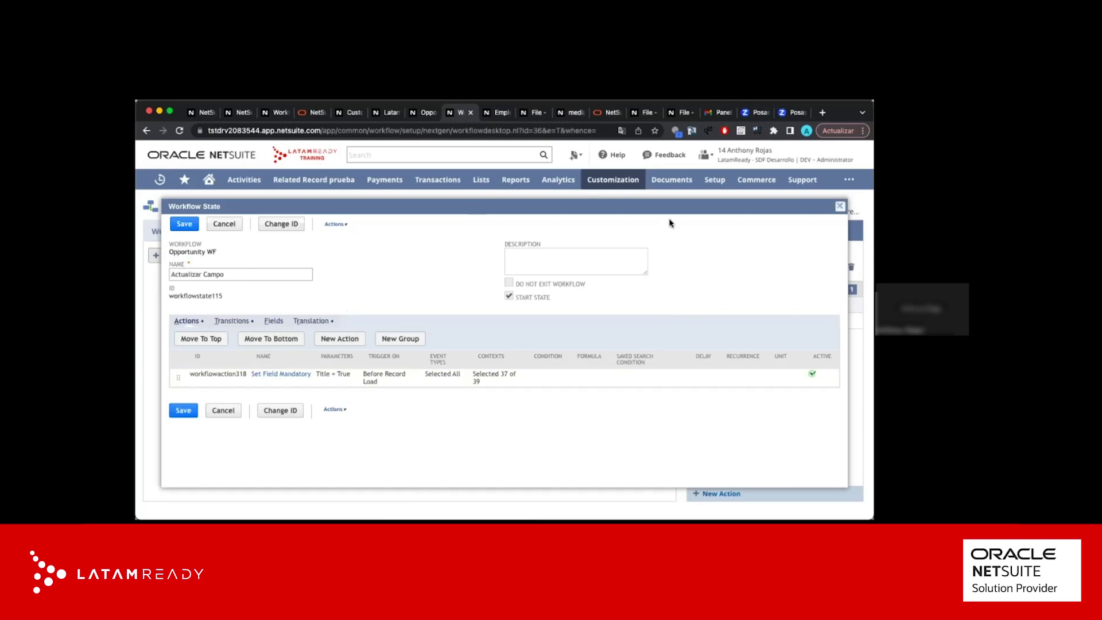
left_click(841, 206)
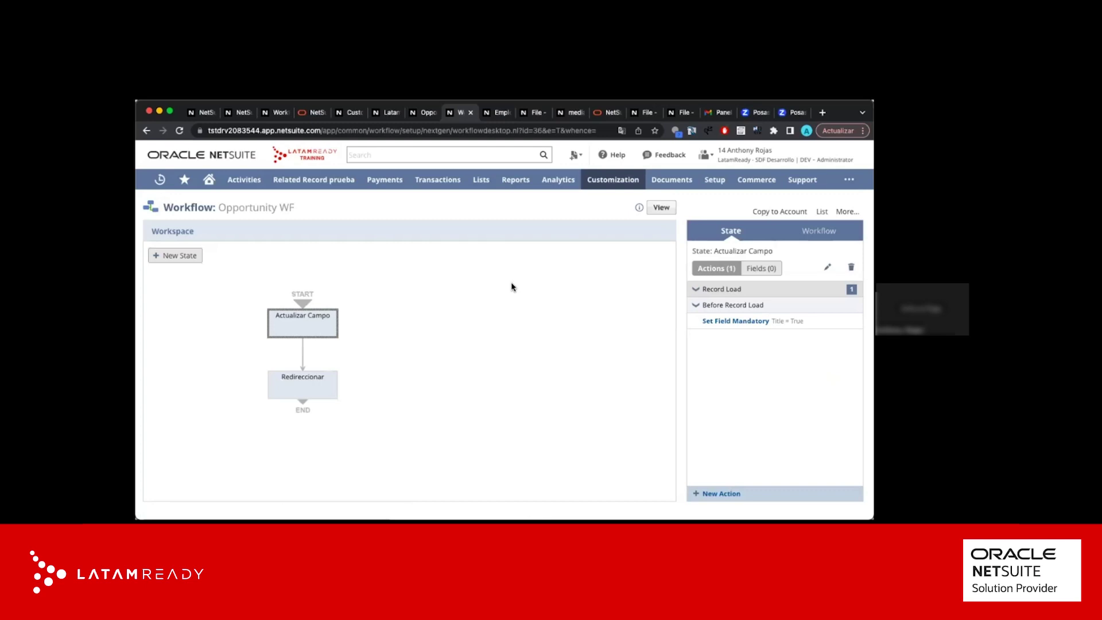
Review the transition from Actualizar Campo to Redireccionar and compare the trigger types of the two states' actions
mouse_move(303, 347)
left_click(303, 354)
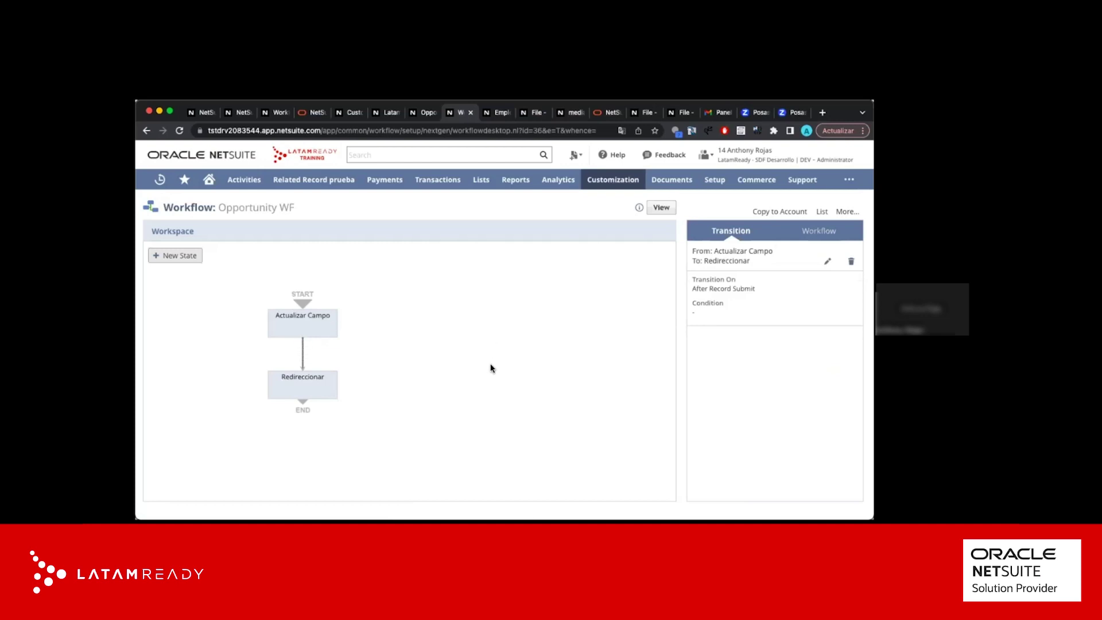
left_click(295, 319)
left_click(296, 380)
left_click(307, 326)
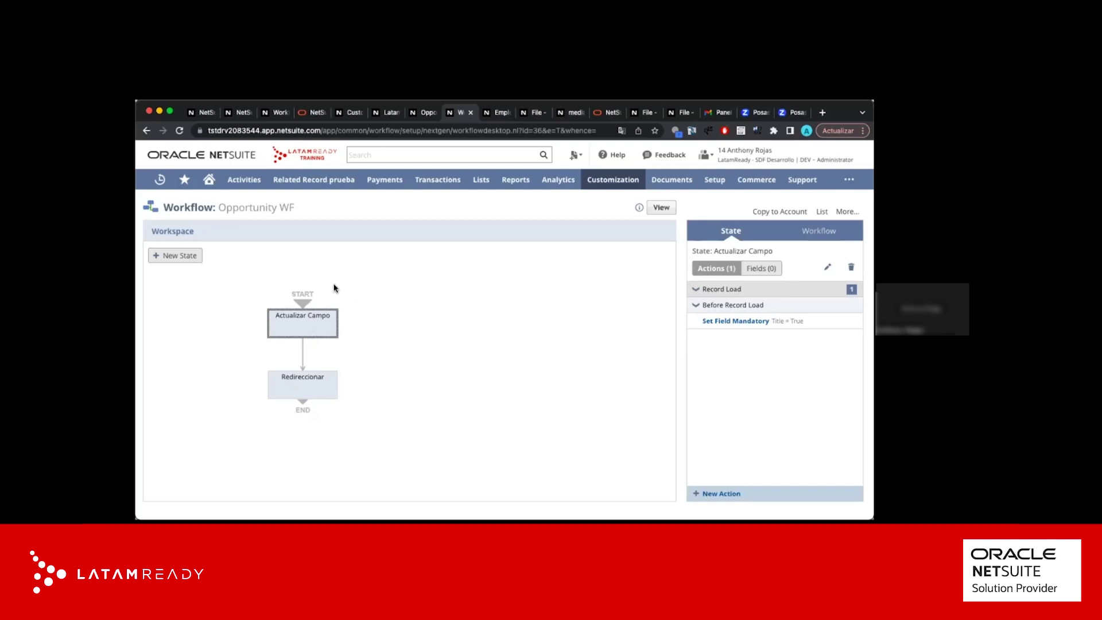
View the workflow trigger diagram, and start another new opportunity from the Opportunities list
left_click(572, 113)
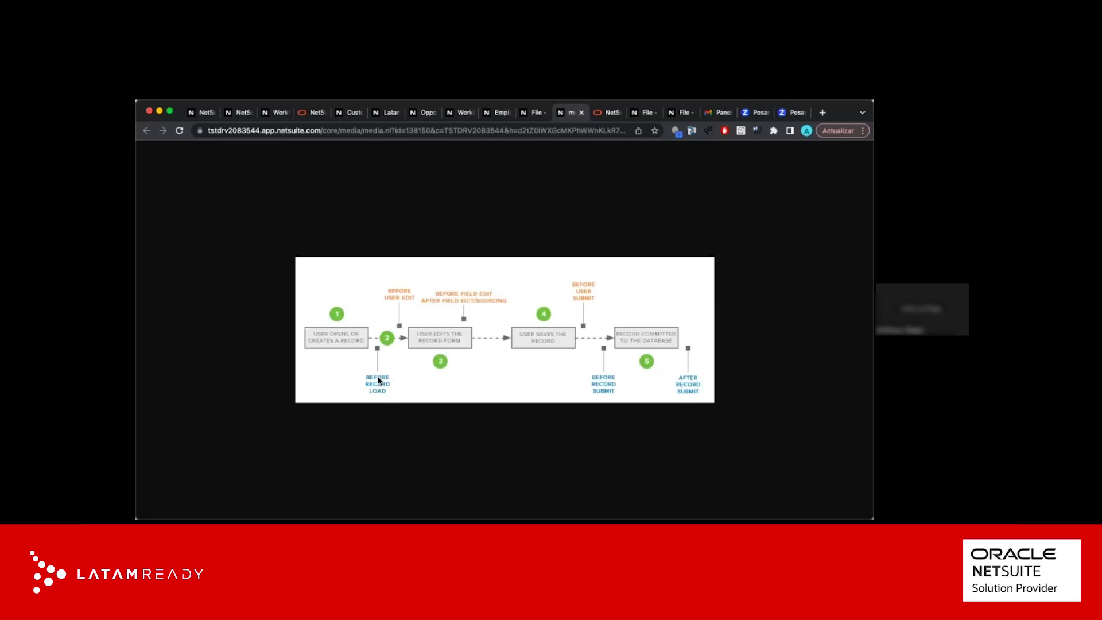
left_click(427, 112)
mouse_move(544, 226)
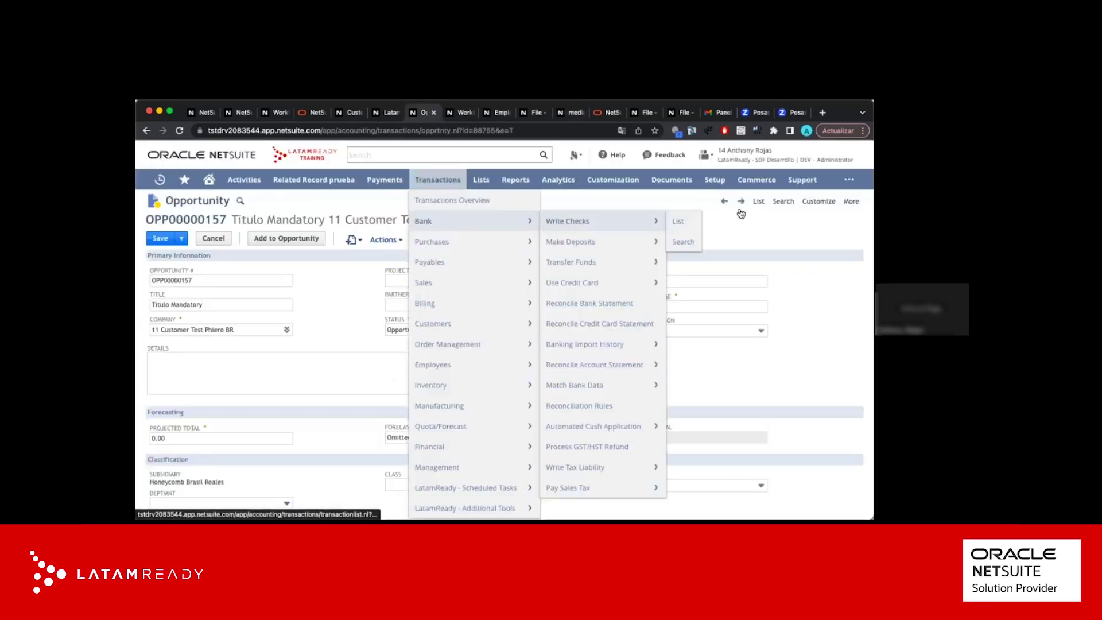
left_click(758, 201)
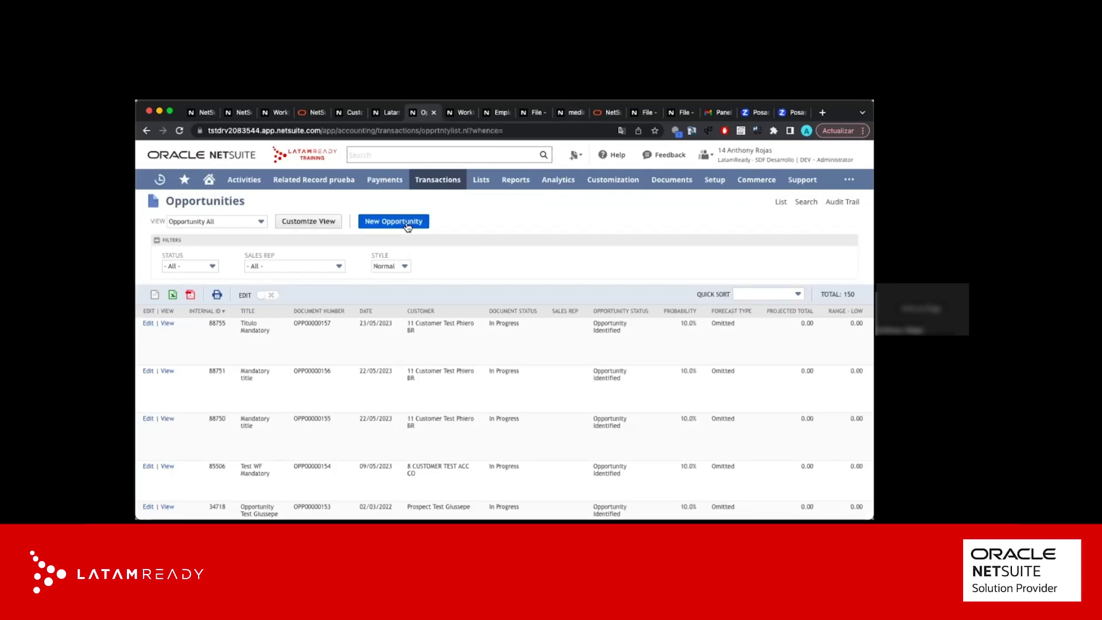
left_click(408, 227)
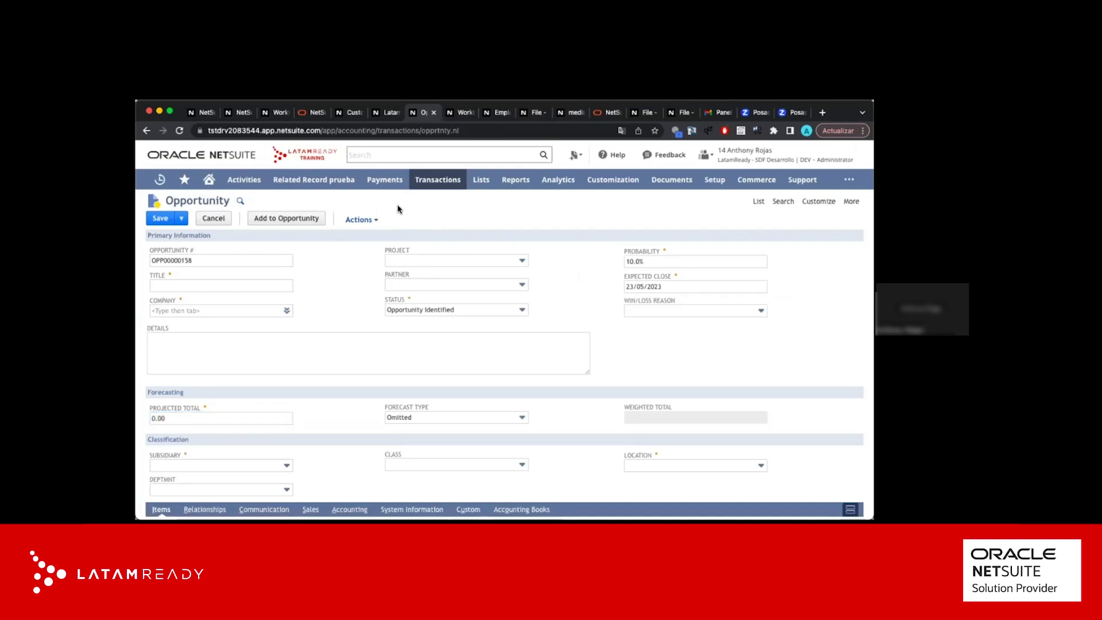
left_click(249, 283)
type("Test")
key("BackSpace")
key("BackSpace")
key("BackSpace")
key("BackSpace")
left_click(314, 295)
left_click(180, 131)
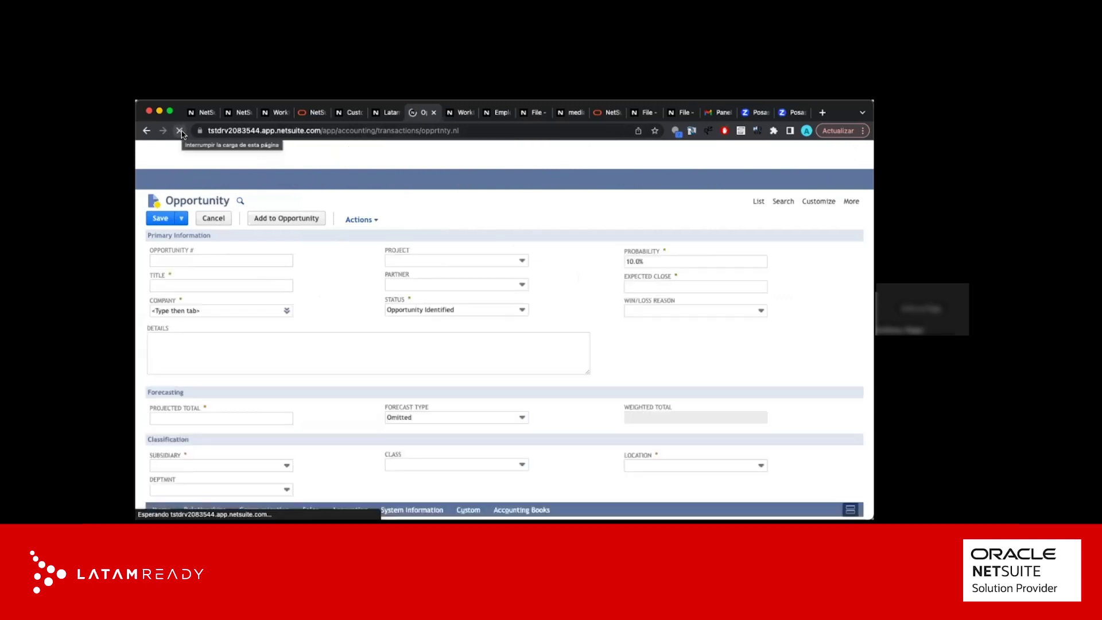
Open the Opportunities list in a separate browser tab, view the Titulo Mandatory opportunity and open it for editing
left_click(758, 212, "super")
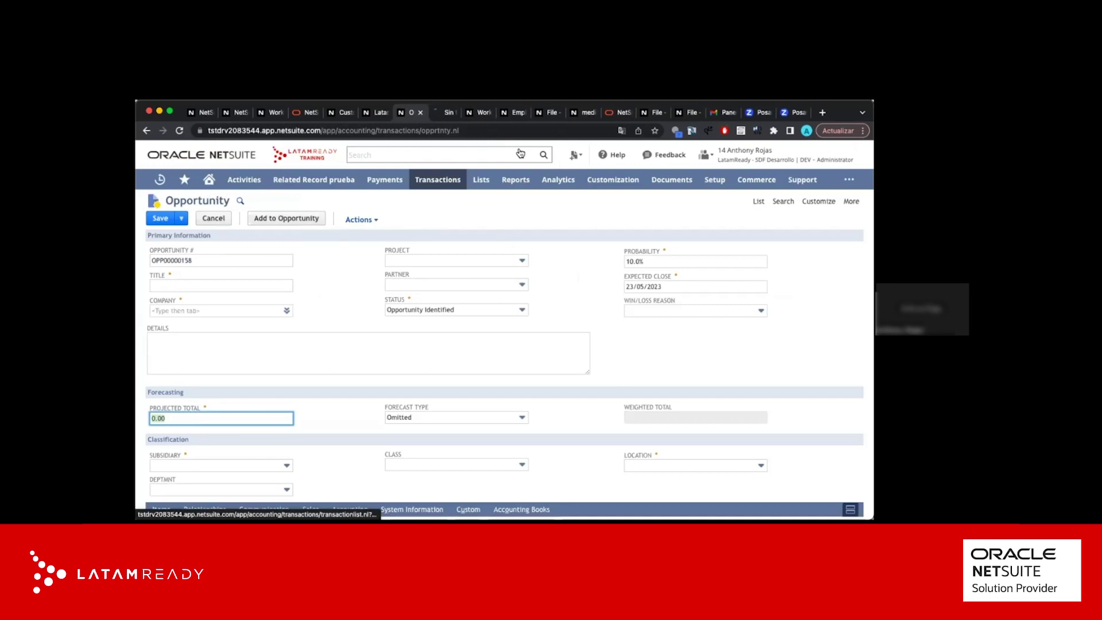
left_click(442, 113)
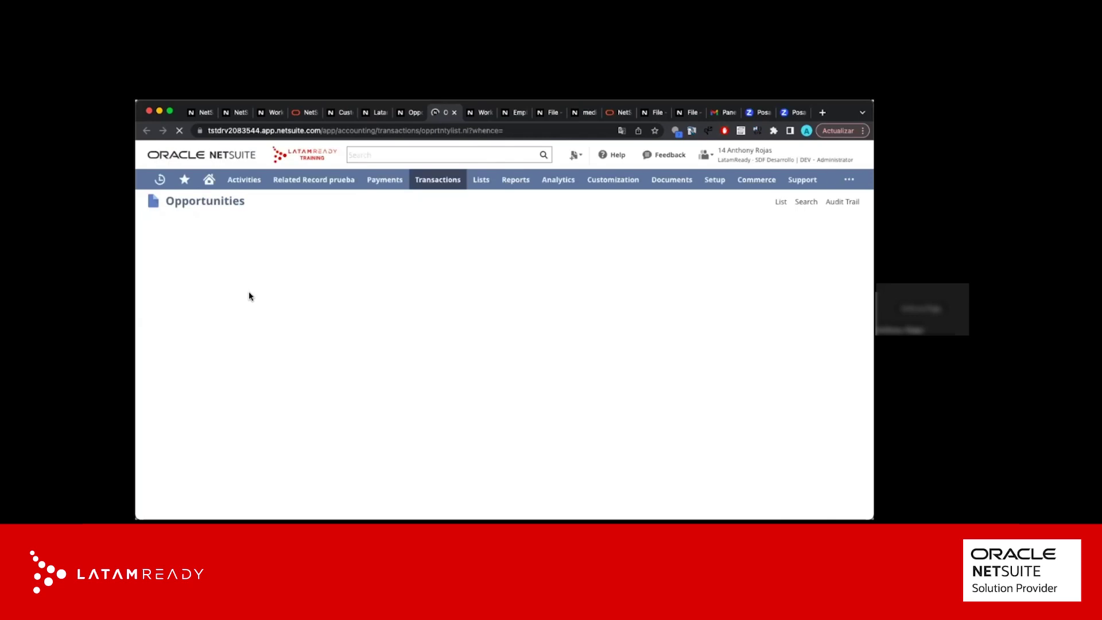
left_click(169, 325)
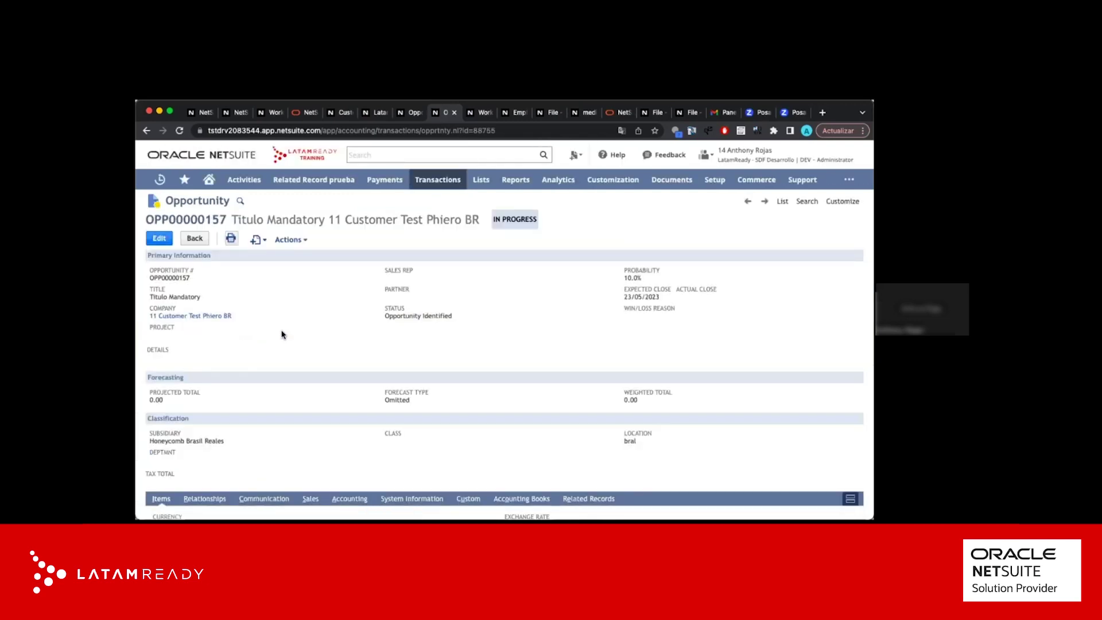
left_click(161, 239)
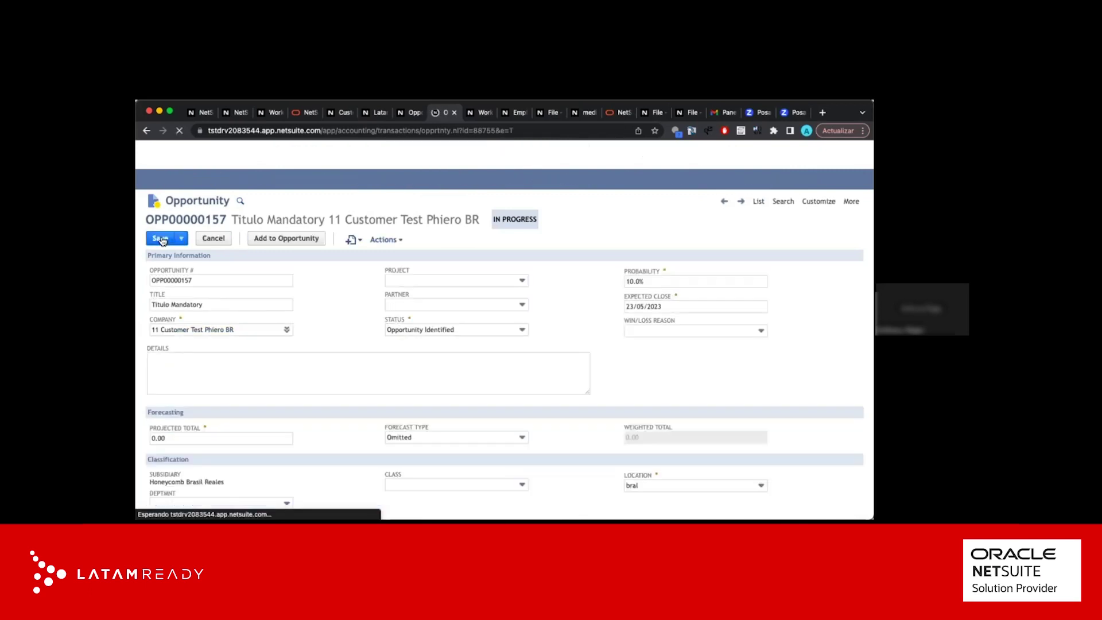
left_click(449, 285)
left_click(365, 299)
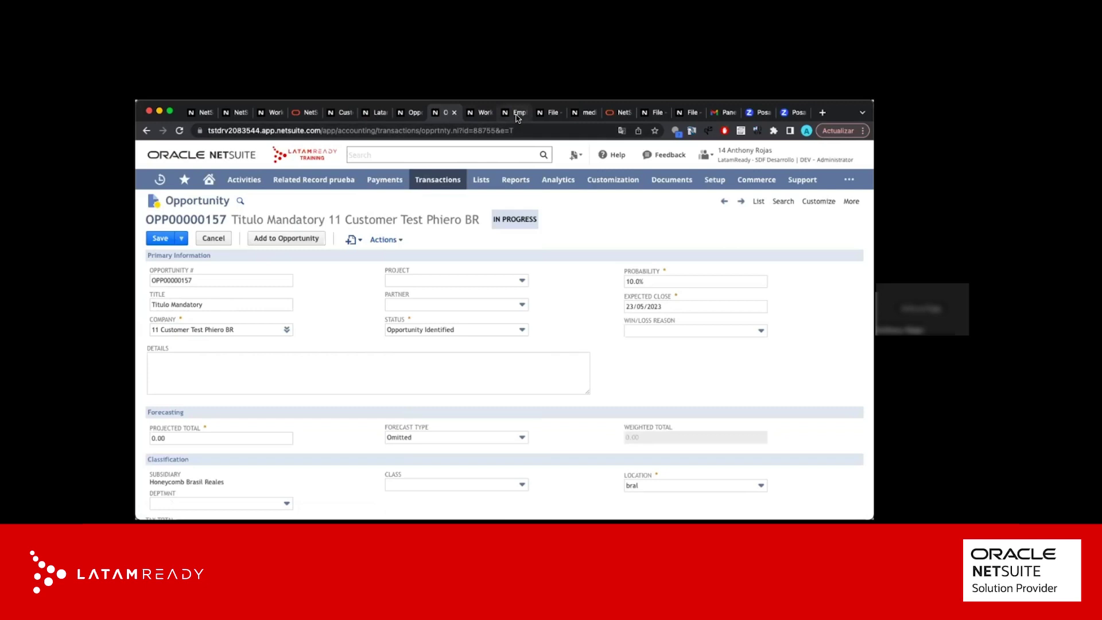
Check the After Record Submit point on the trigger diagram and return to the Opportunity WF workflow
left_click(583, 113)
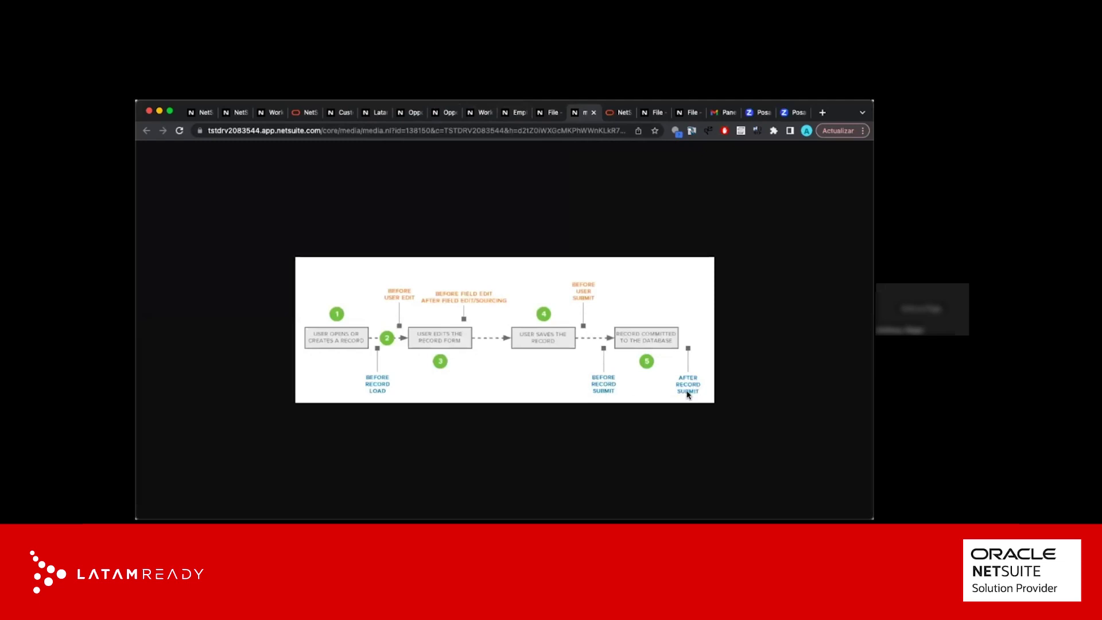
left_click(482, 112)
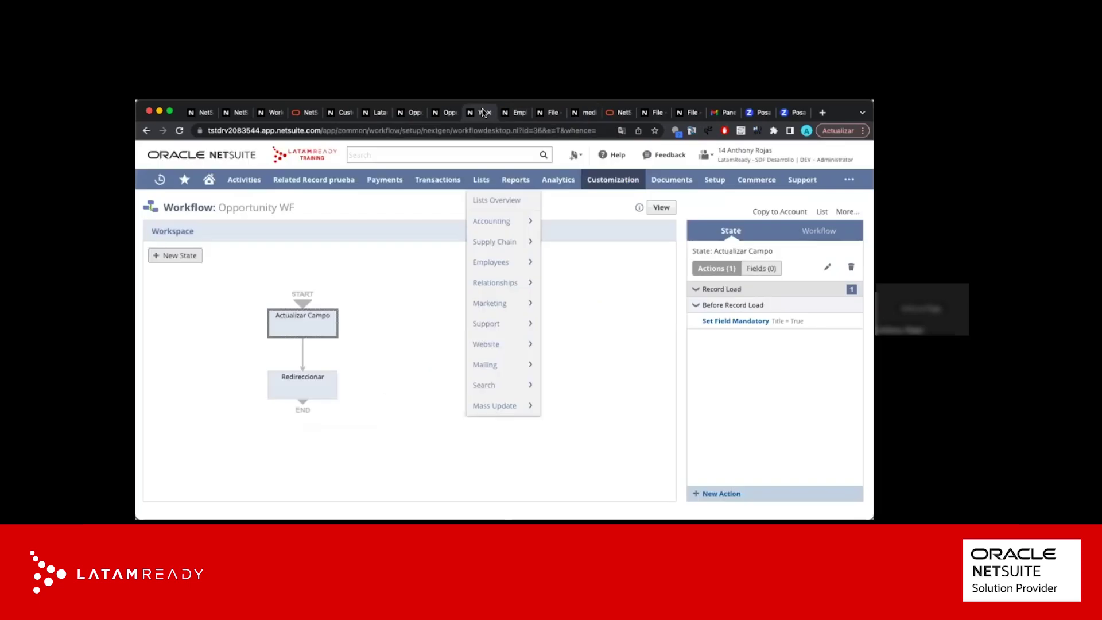
Compare the Titulo Mandatory opportunity's edit form with the trigger points on the workflow trigger diagram
left_click(442, 114)
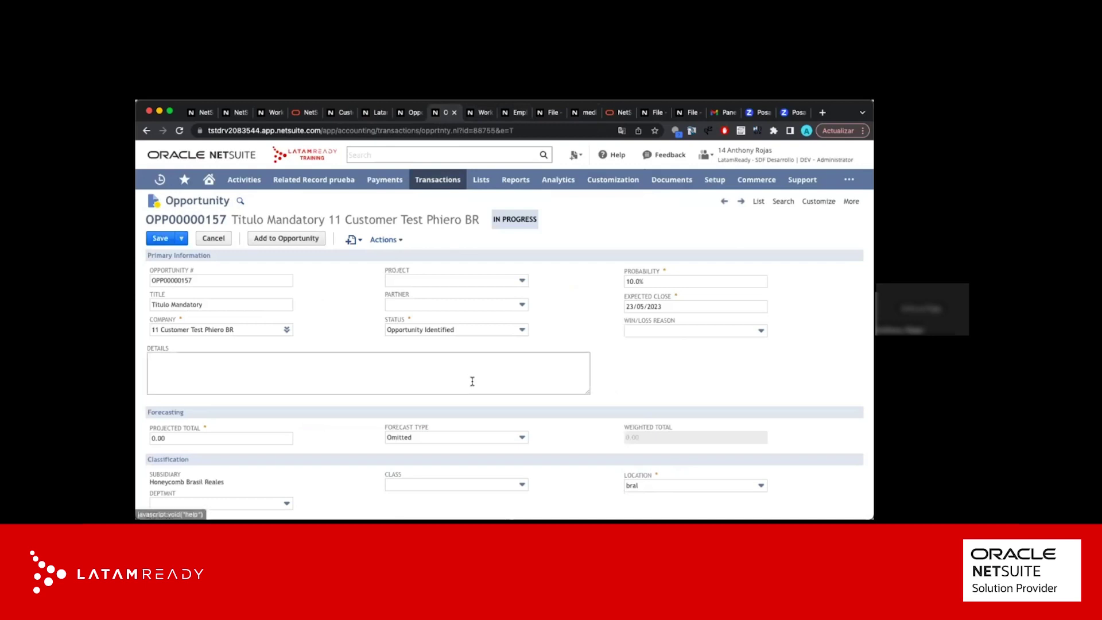
scroll(421, 485, "down", 1)
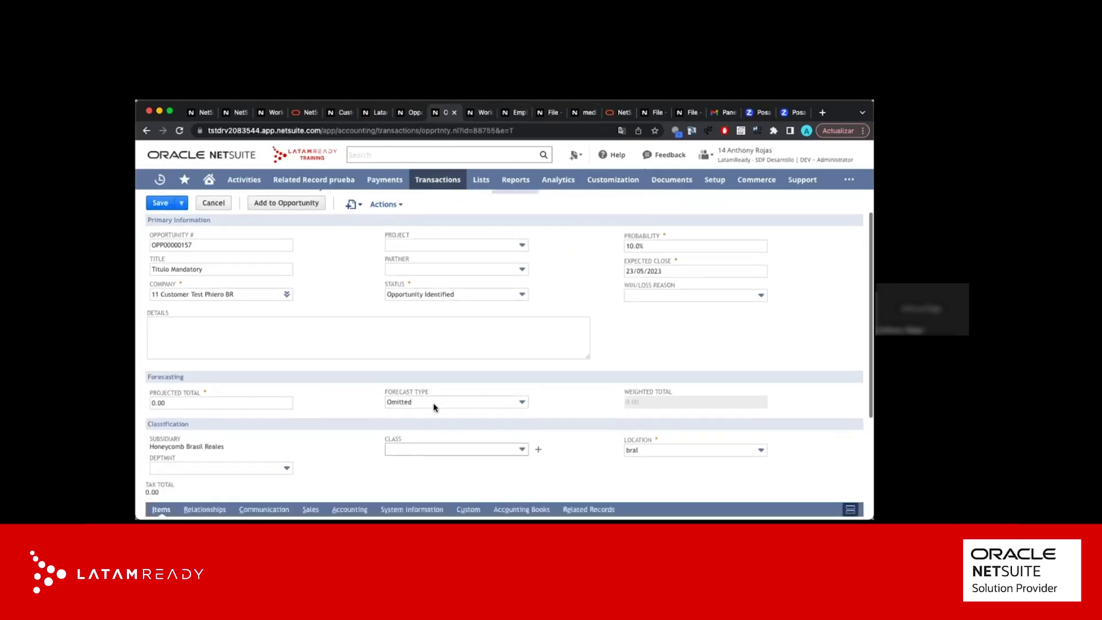
scroll(352, 303, "up", 1)
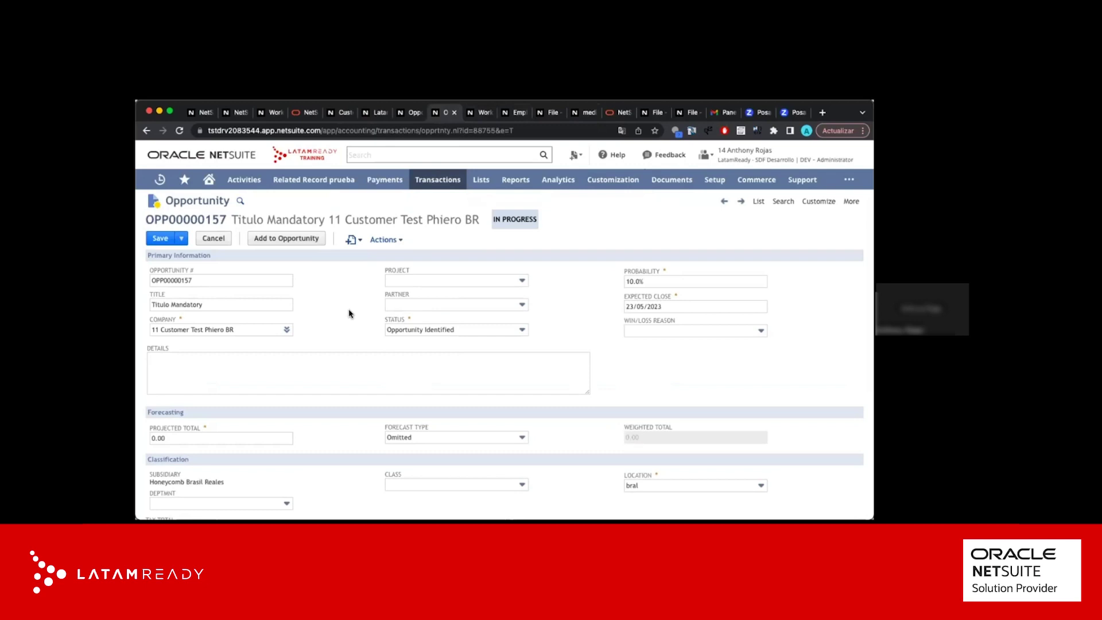
left_click(575, 114)
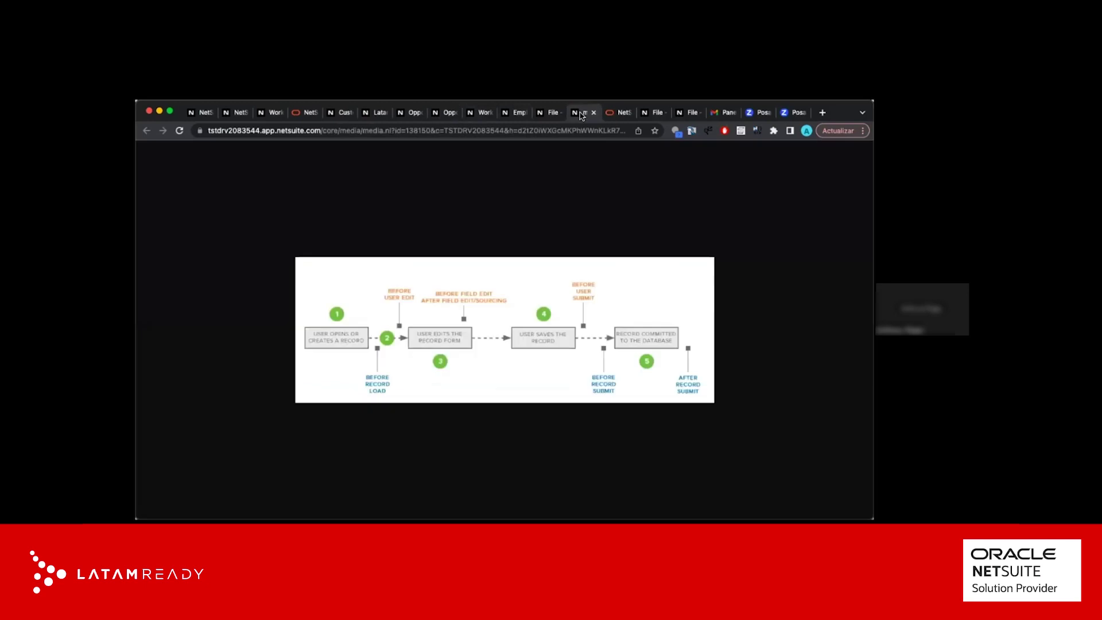
left_click(478, 113)
left_click(447, 114)
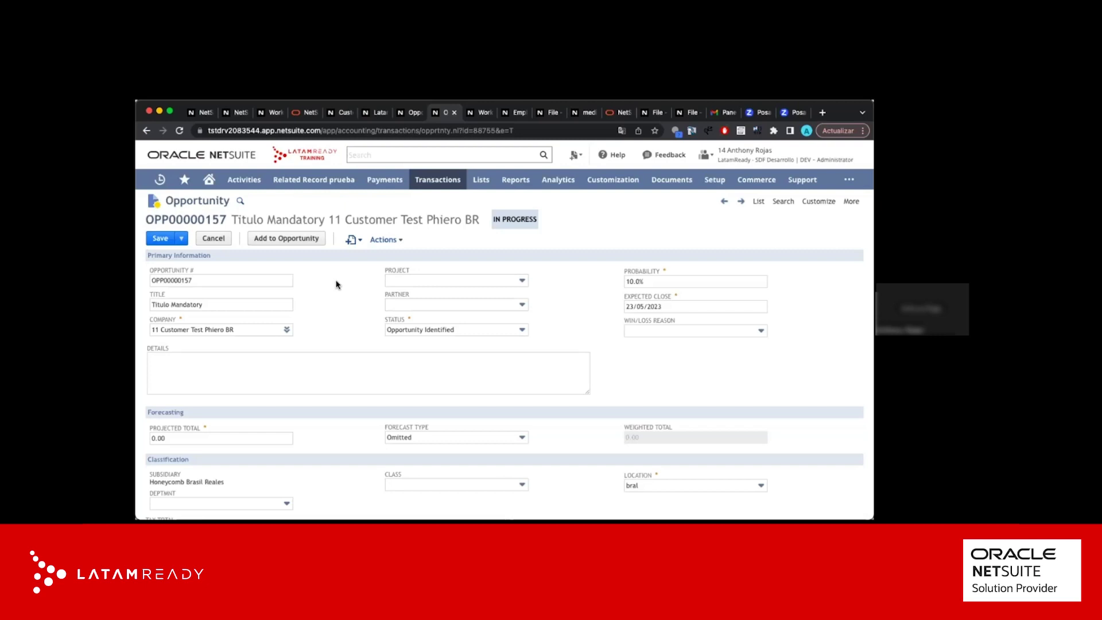
left_click(580, 112)
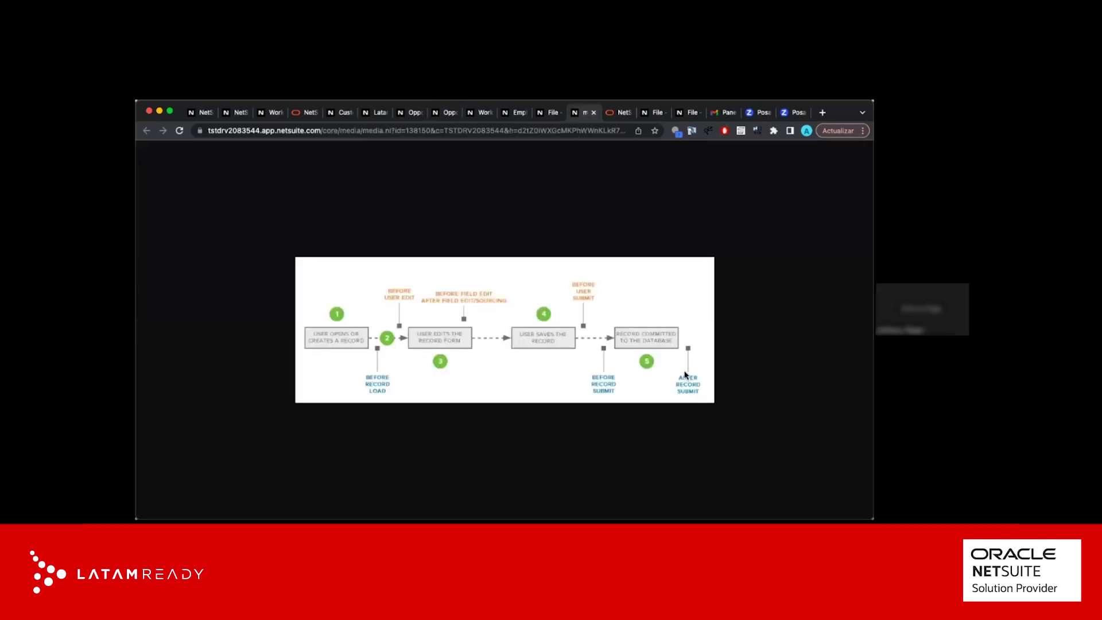
left_click(446, 114)
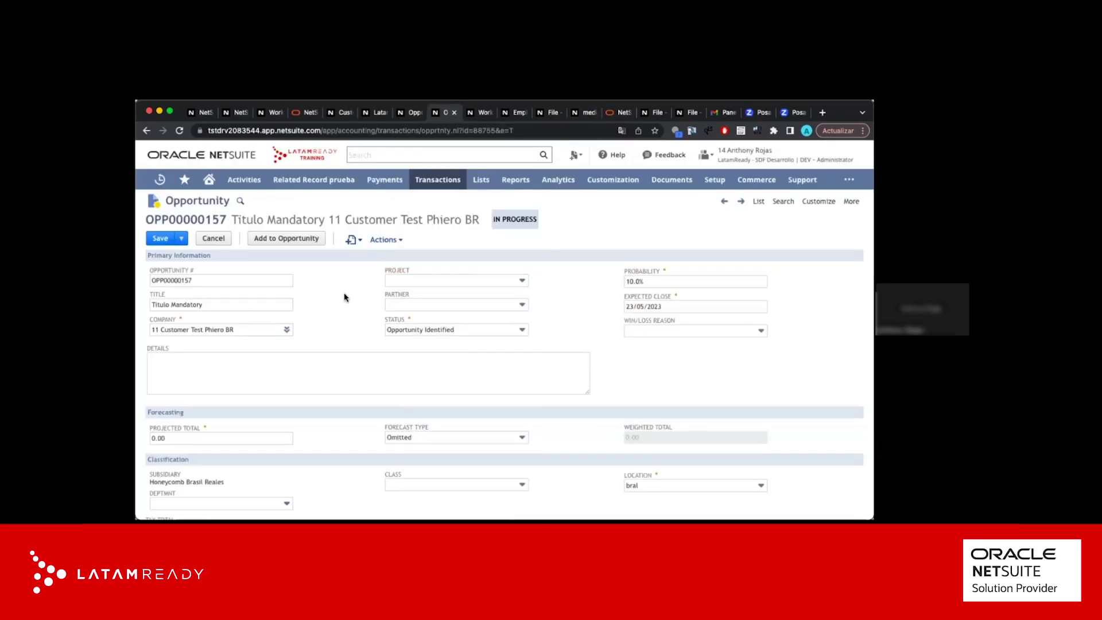
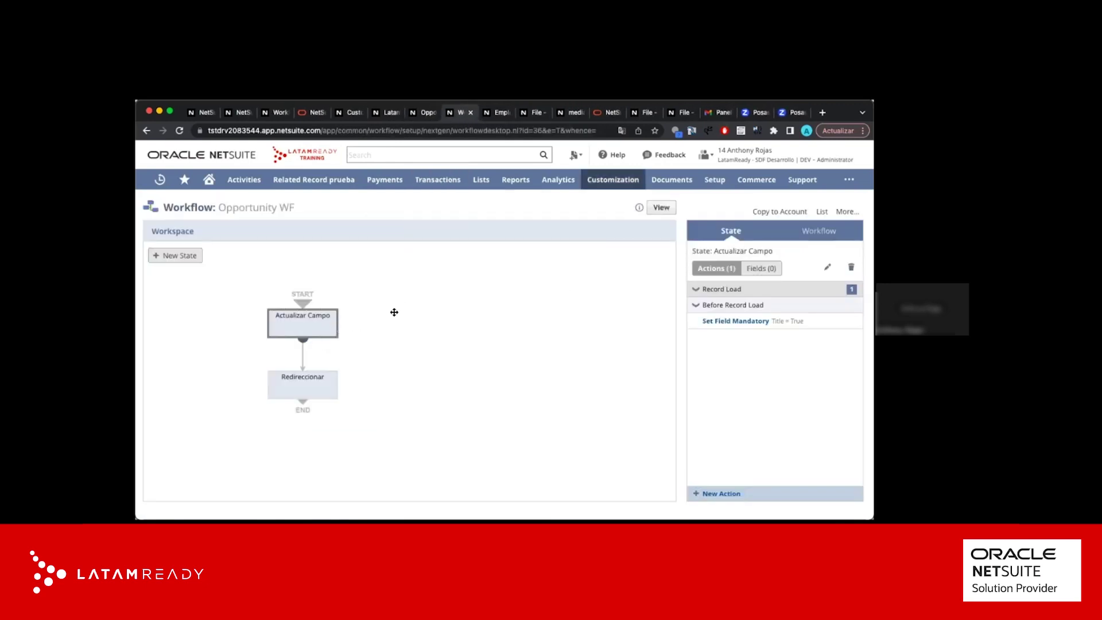
Review the Set Field Mandatory action's settings and the Transition On trigger between Actualizar Campo and Redireccionar
left_click(734, 323)
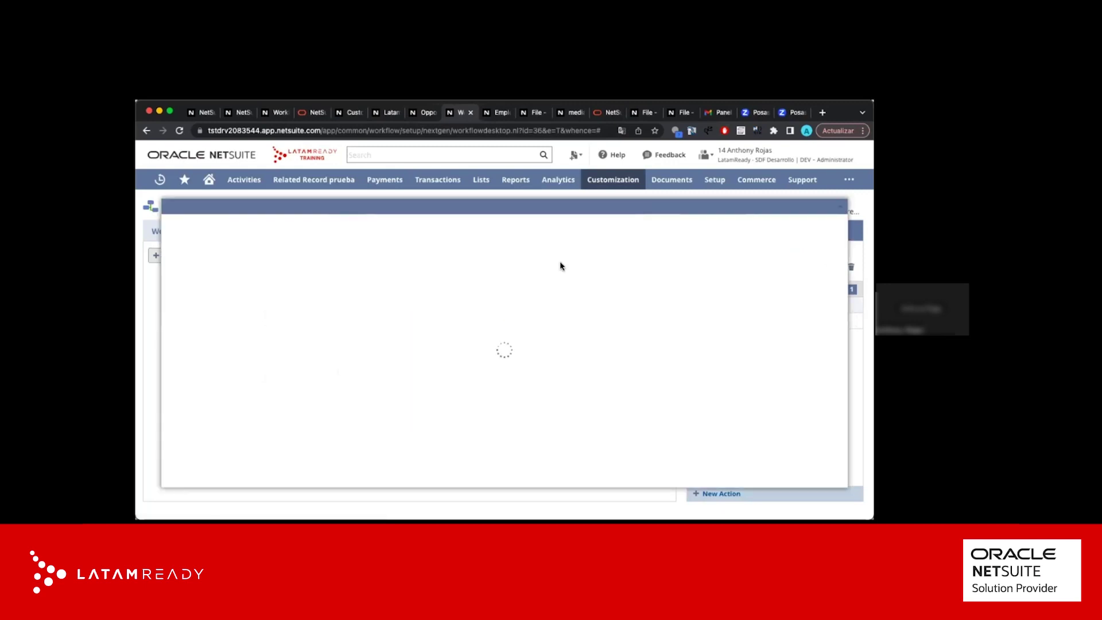
scroll(324, 300, "down", 3)
scroll(327, 303, "up", 3)
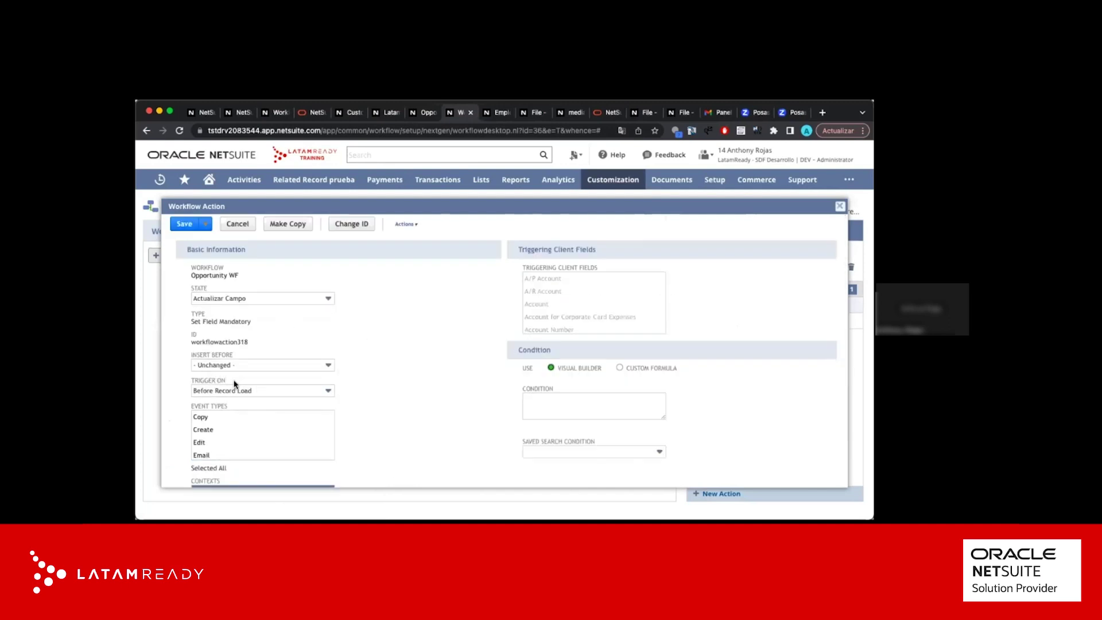
left_click(237, 224)
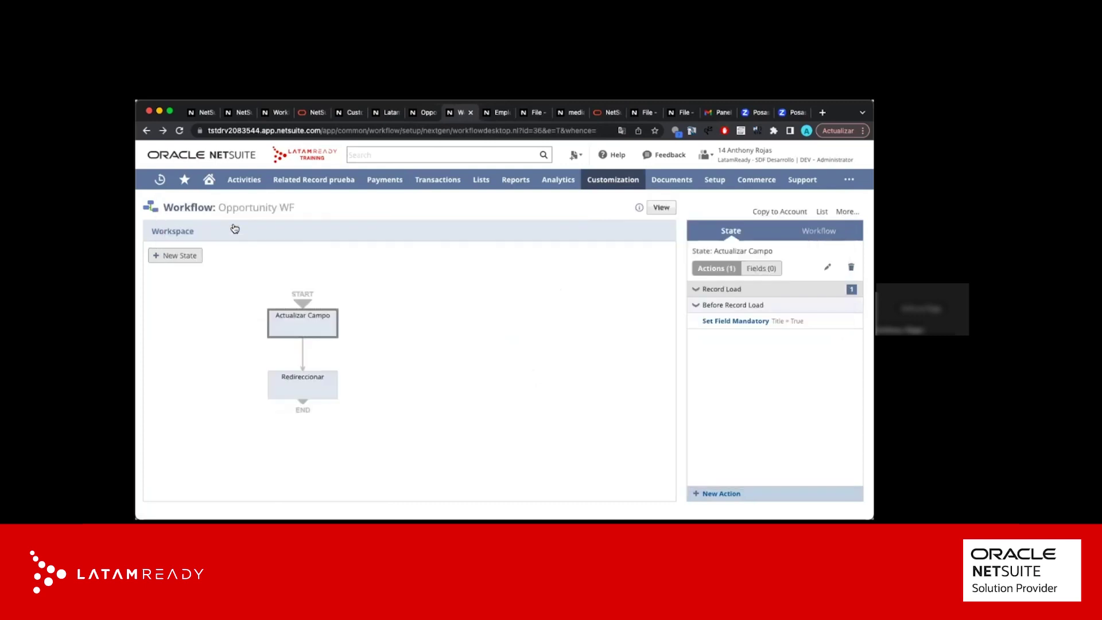
left_click(302, 355)
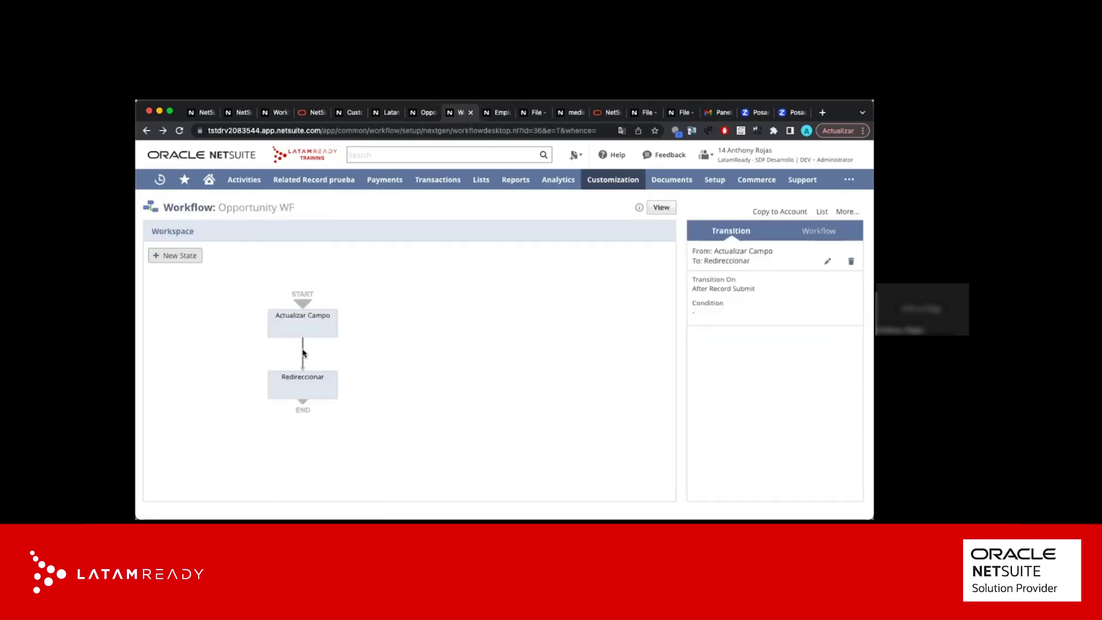
triple_click(729, 290)
left_click(481, 210)
Start a new LatamReady - Transaction WF record from the custom record's list
left_click(386, 113)
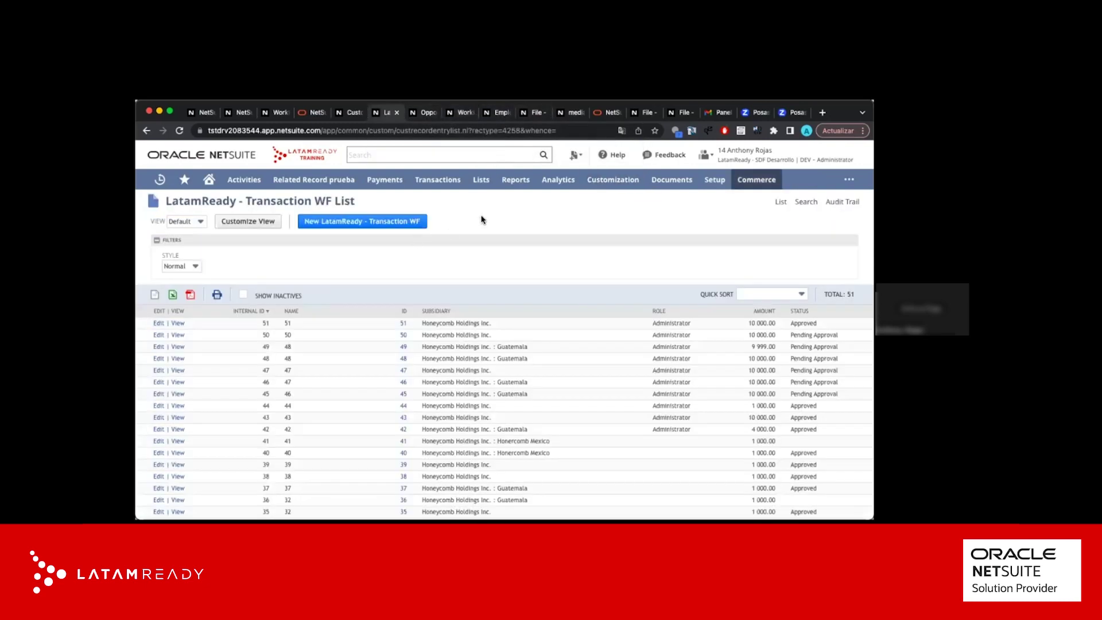
left_click(386, 222)
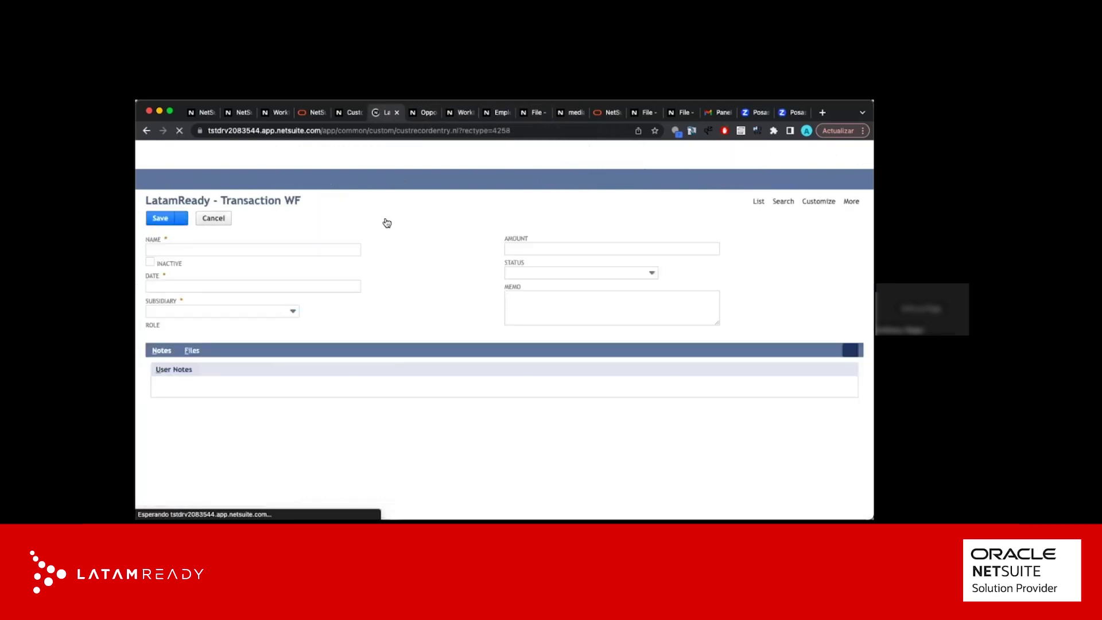
left_click(322, 248)
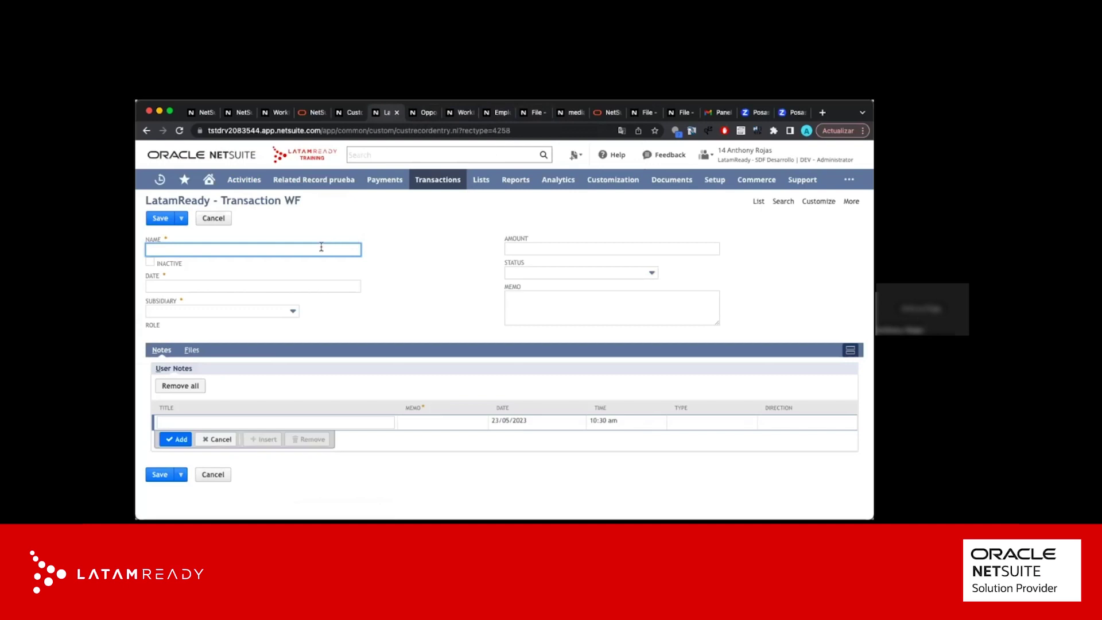
triple_click(286, 208)
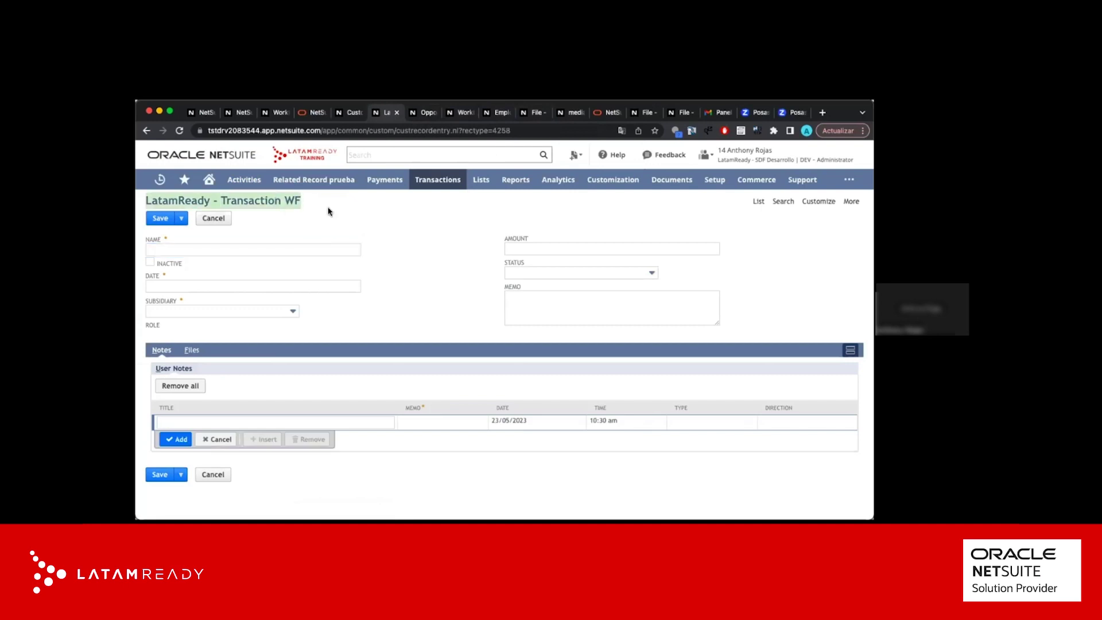
left_click(268, 252)
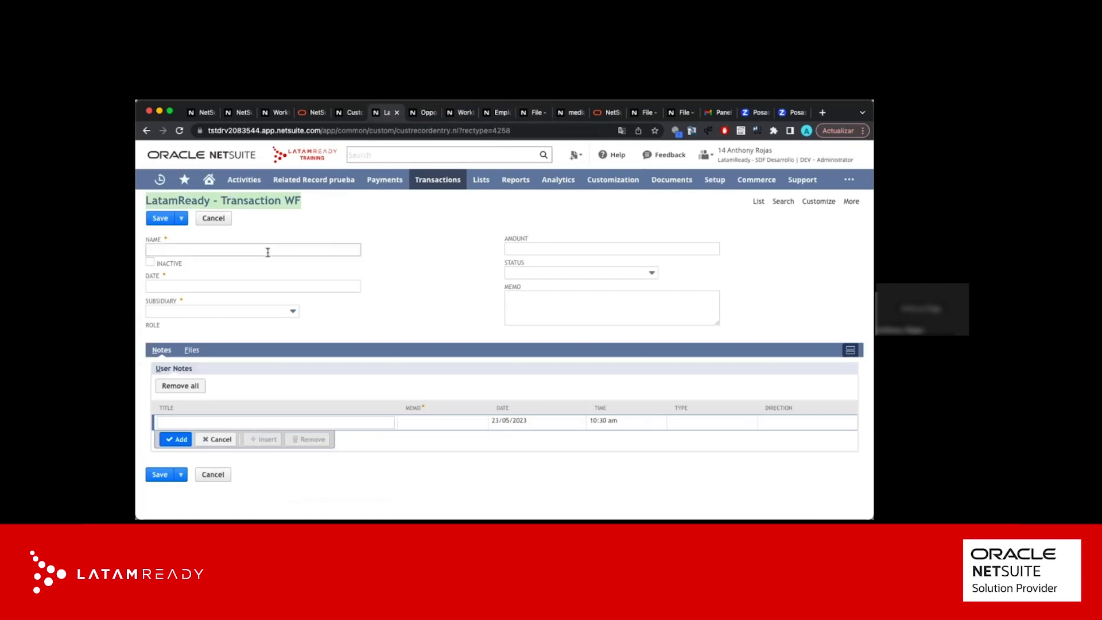
left_click(309, 205)
Examine the Name and Date fields of the new Transaction WF record and the options offered for Subsidiary
left_click(247, 251)
left_click(306, 231)
left_click(267, 249)
left_click(301, 232)
left_click(220, 246)
left_click(305, 226)
left_click(253, 283)
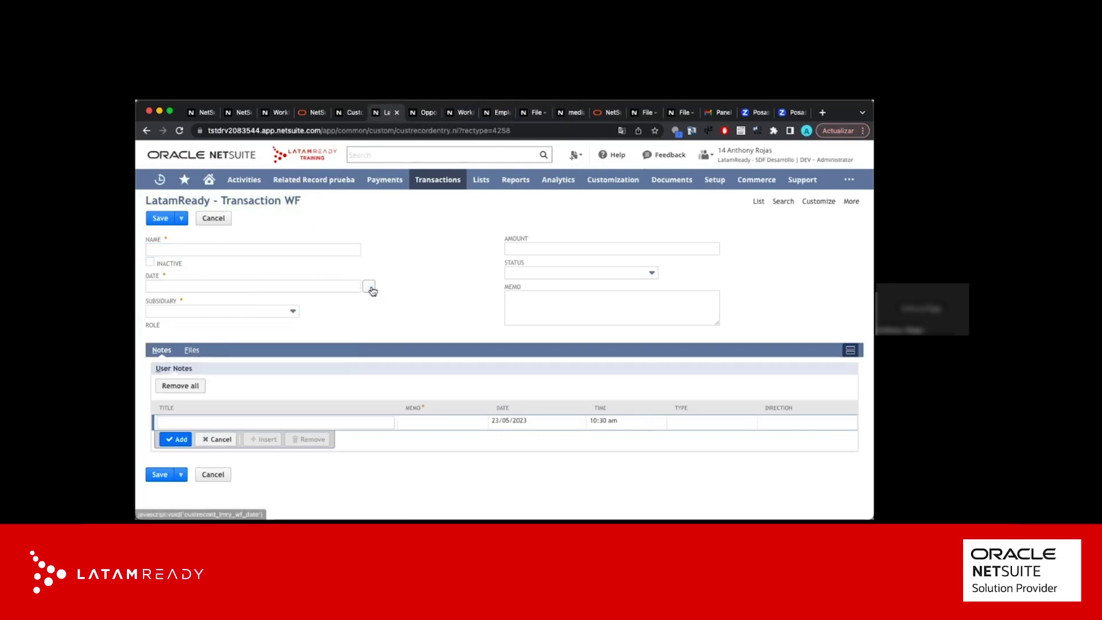
left_click(282, 312)
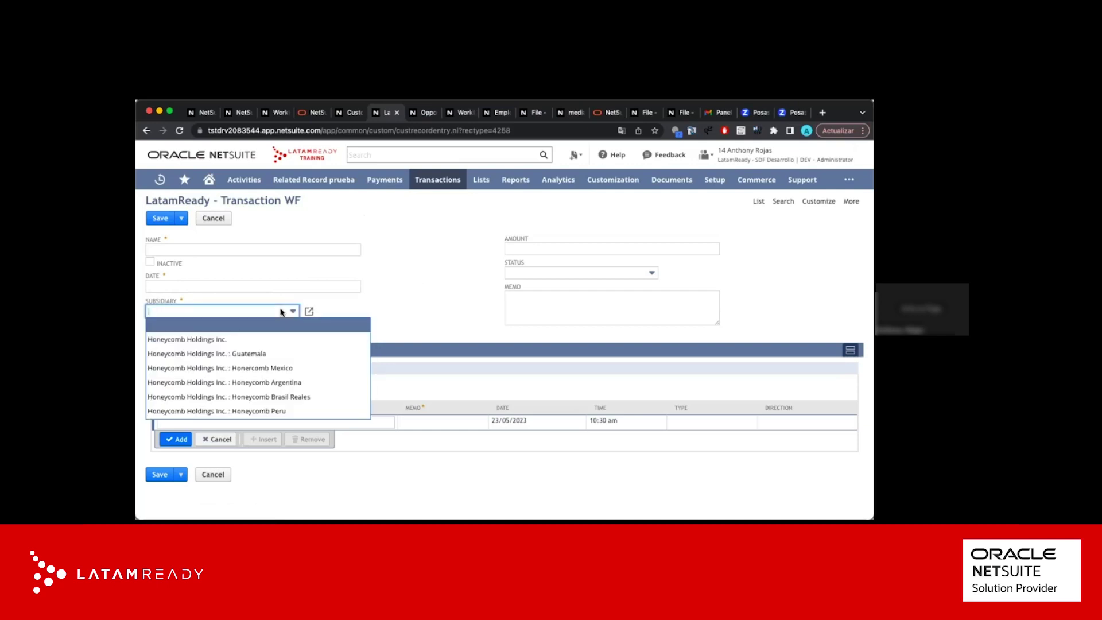
left_click(406, 310)
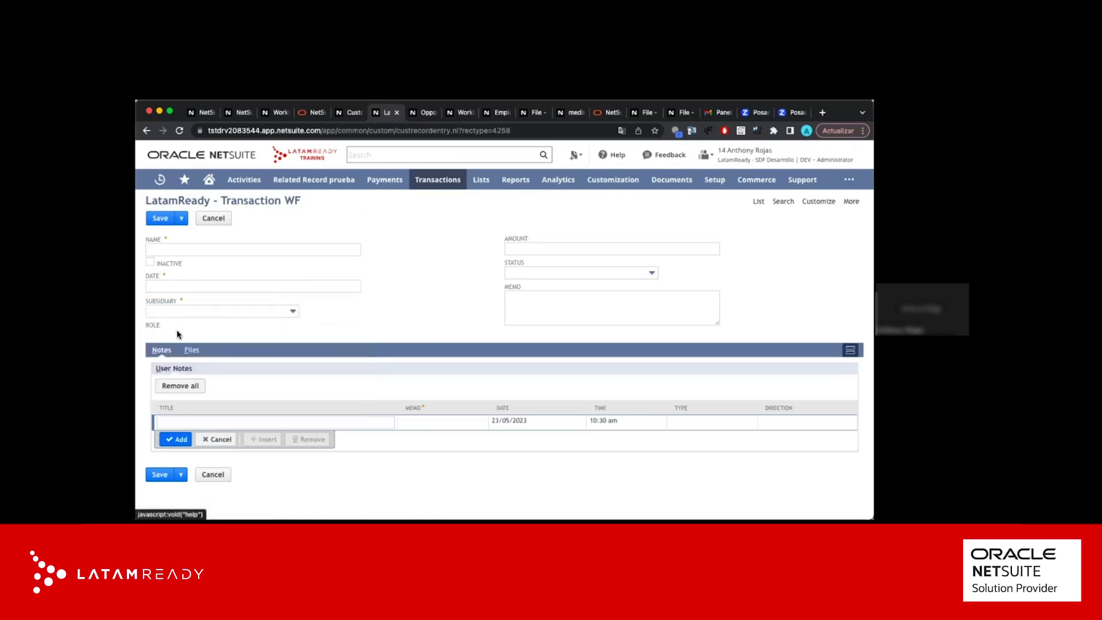
Examine the Amount and Memo fields and the options offered for Status on the new record
left_click(519, 250)
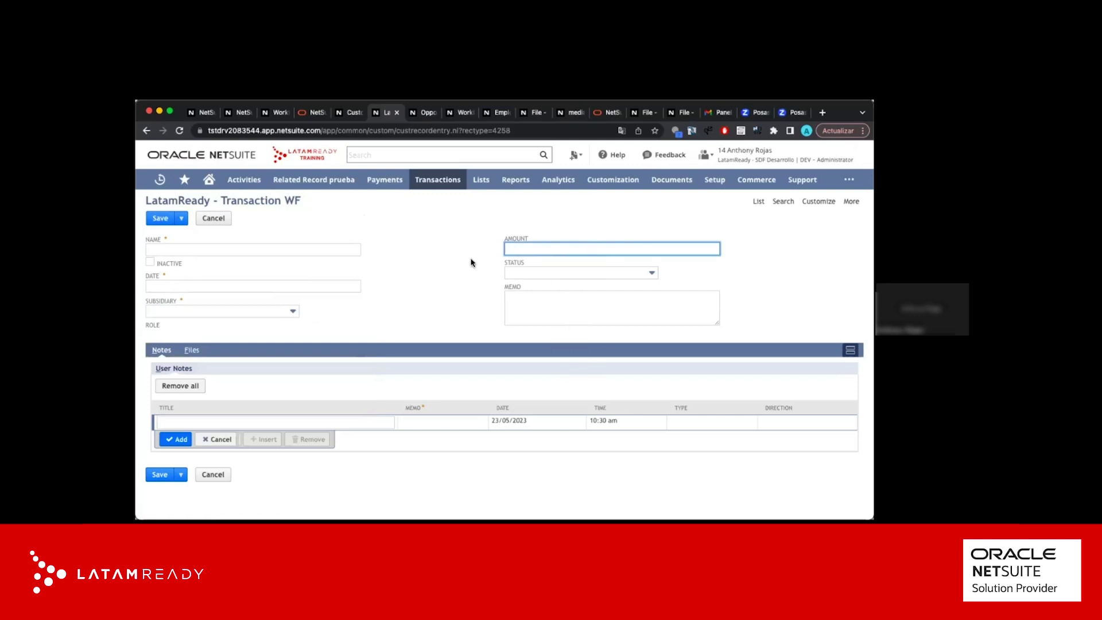
left_click(520, 273)
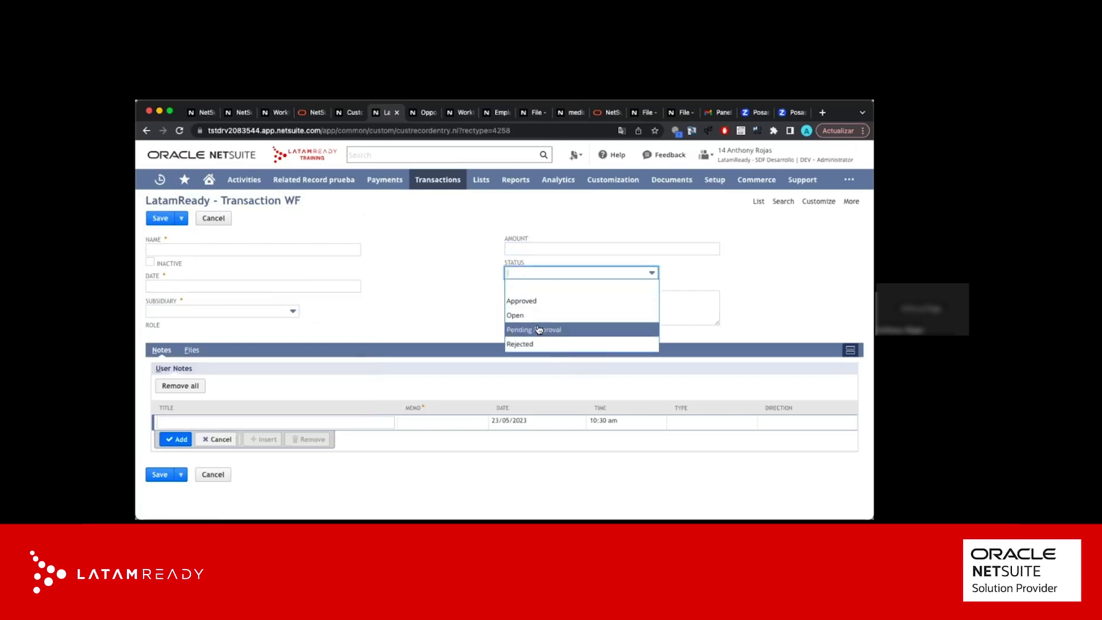
left_click(472, 294)
left_click(523, 309)
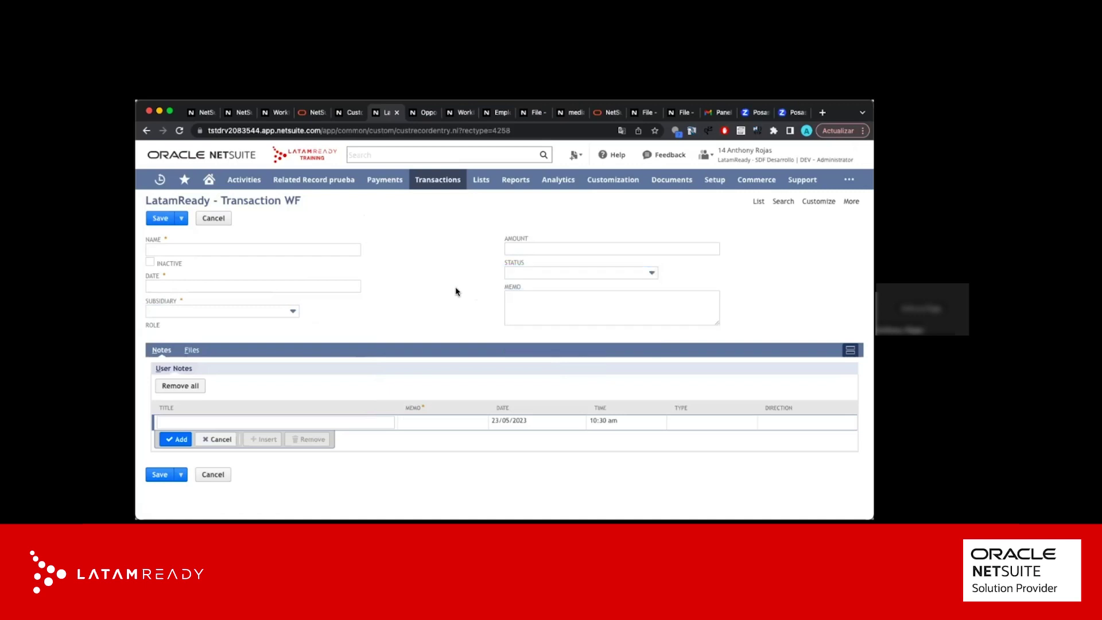
Go over the mandatory Name, Subsidiary and Date fields again, including the subsidiary options and the date calendar
left_click(261, 250)
left_click(286, 230)
left_click(214, 313)
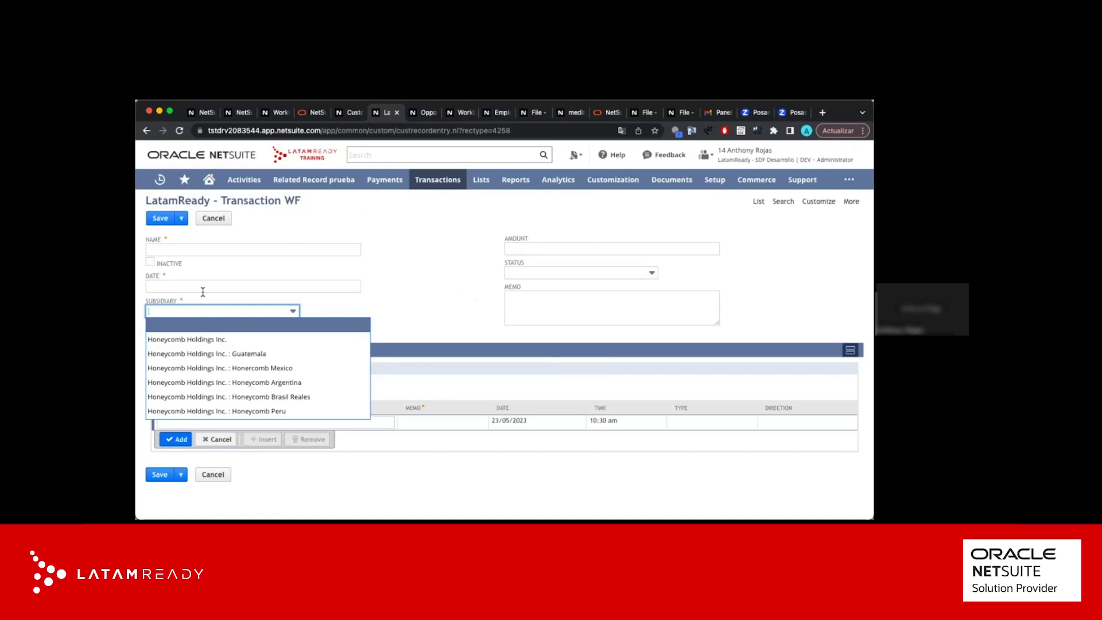
left_click(406, 262)
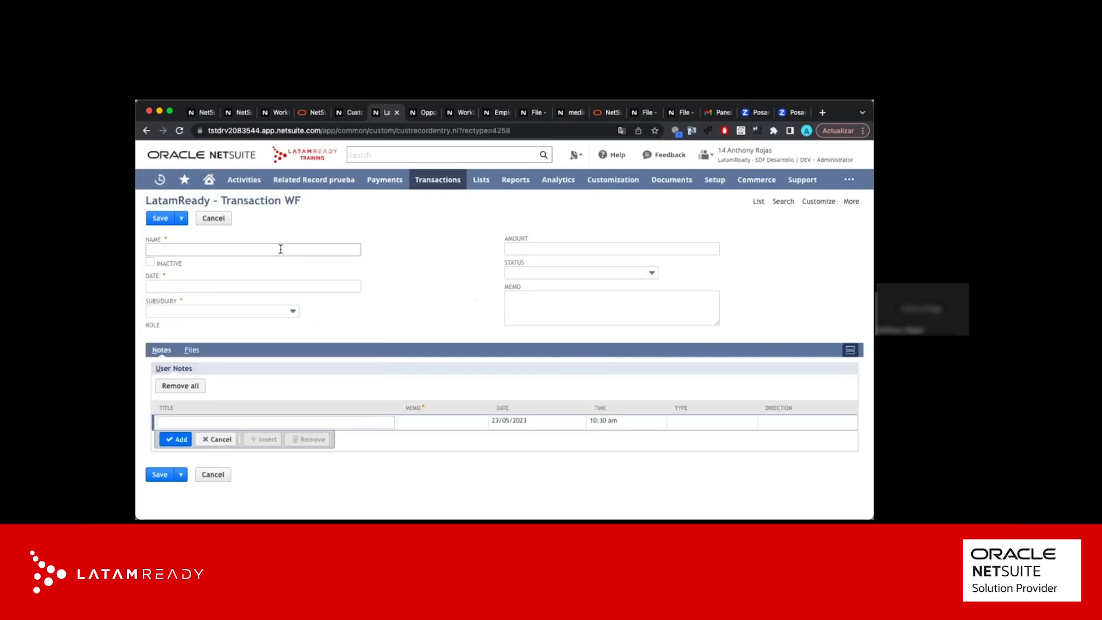
mouse_move(372, 290)
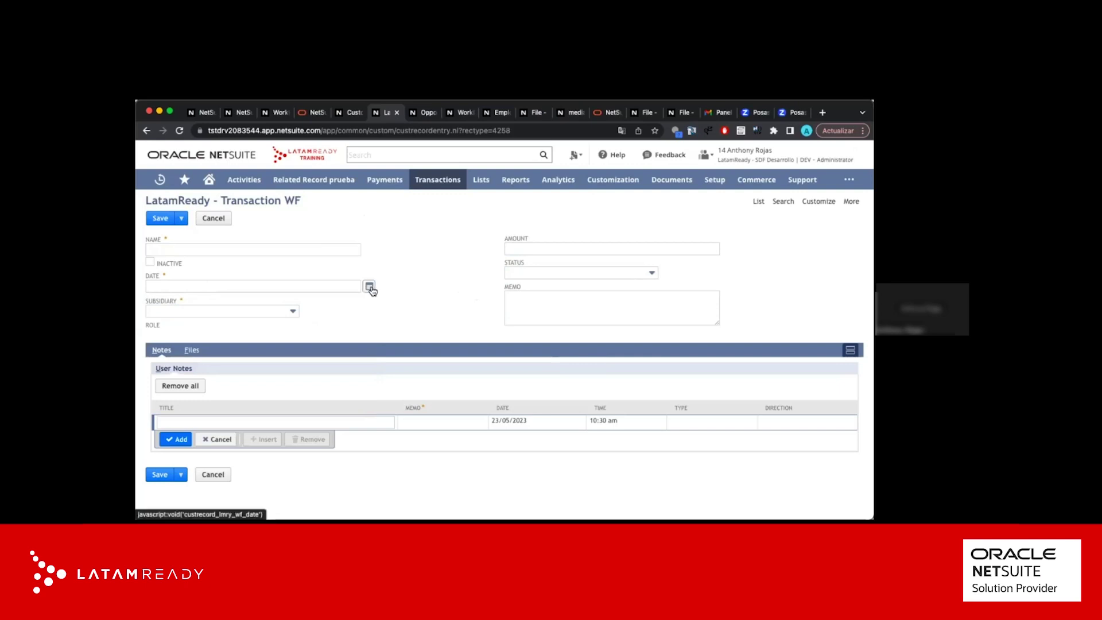
left_click(371, 288)
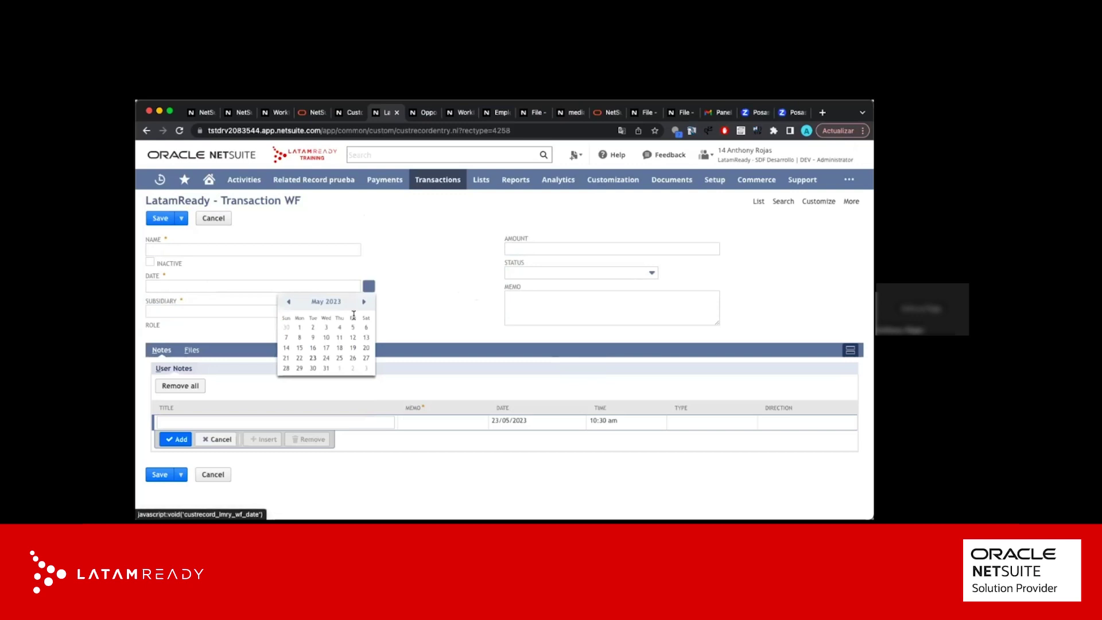
left_click(408, 310)
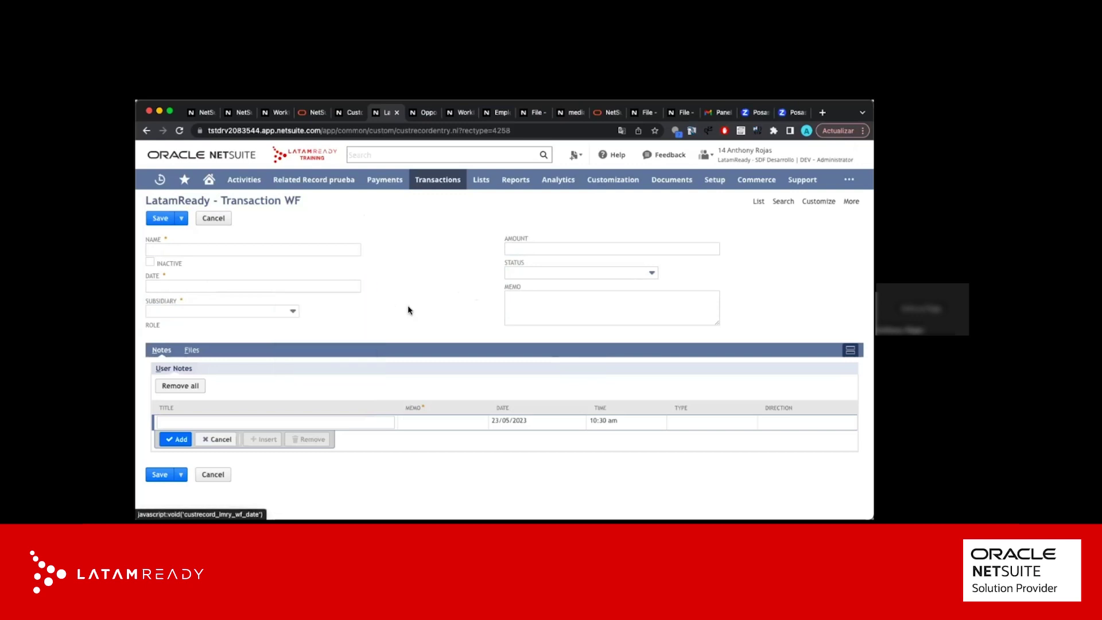
left_click(322, 288)
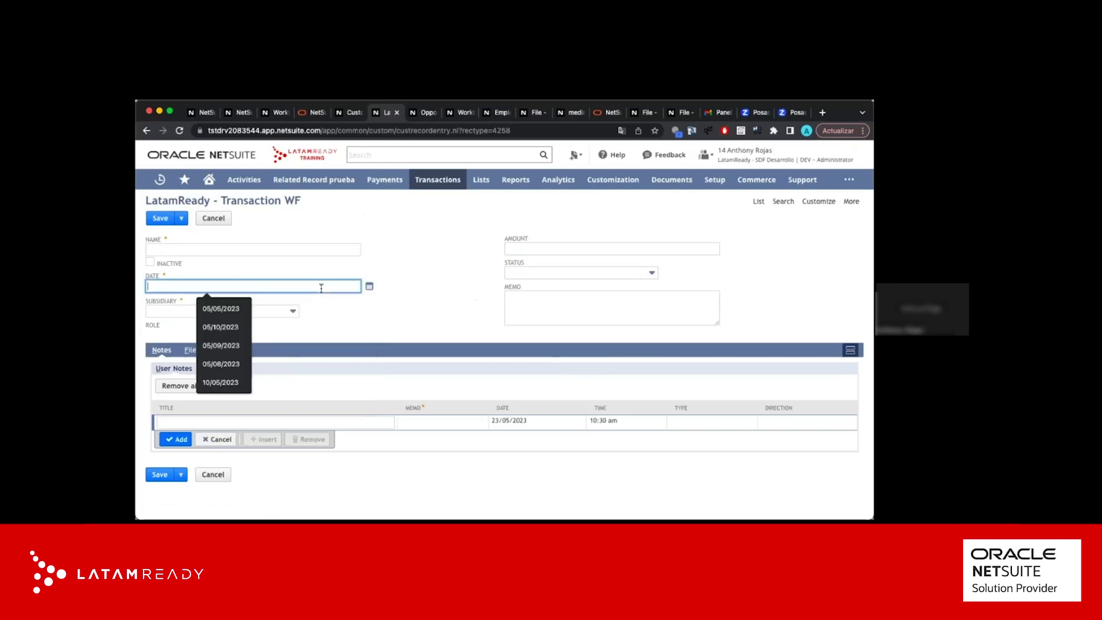
left_click(419, 294)
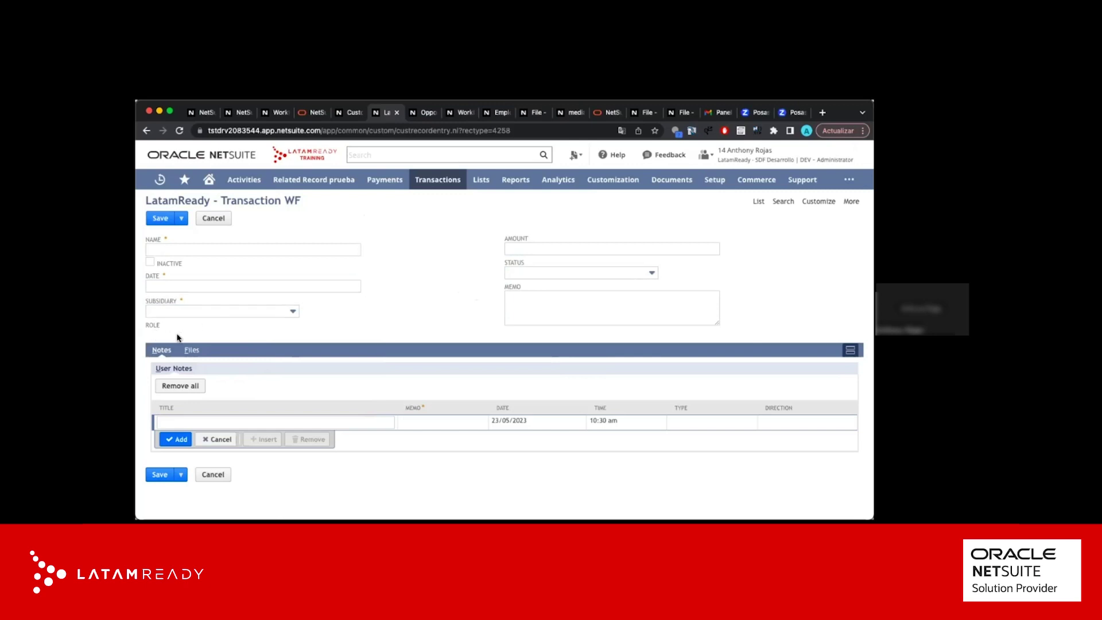
Check the Amount field and set the new record's Status to Pending Approval
mouse_move(752, 154)
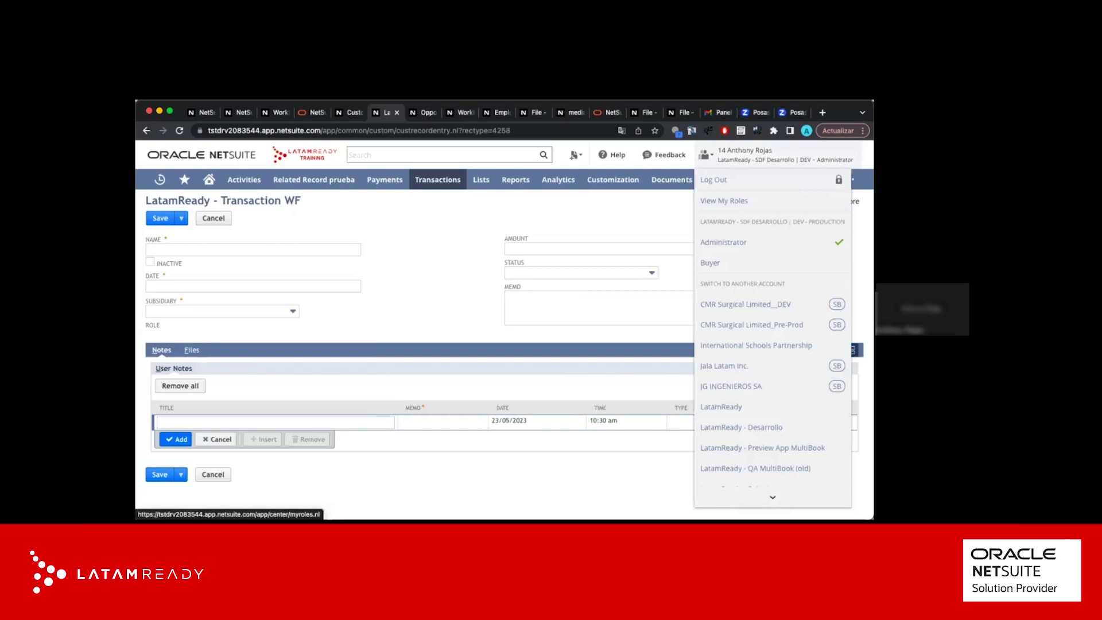
left_click(512, 247)
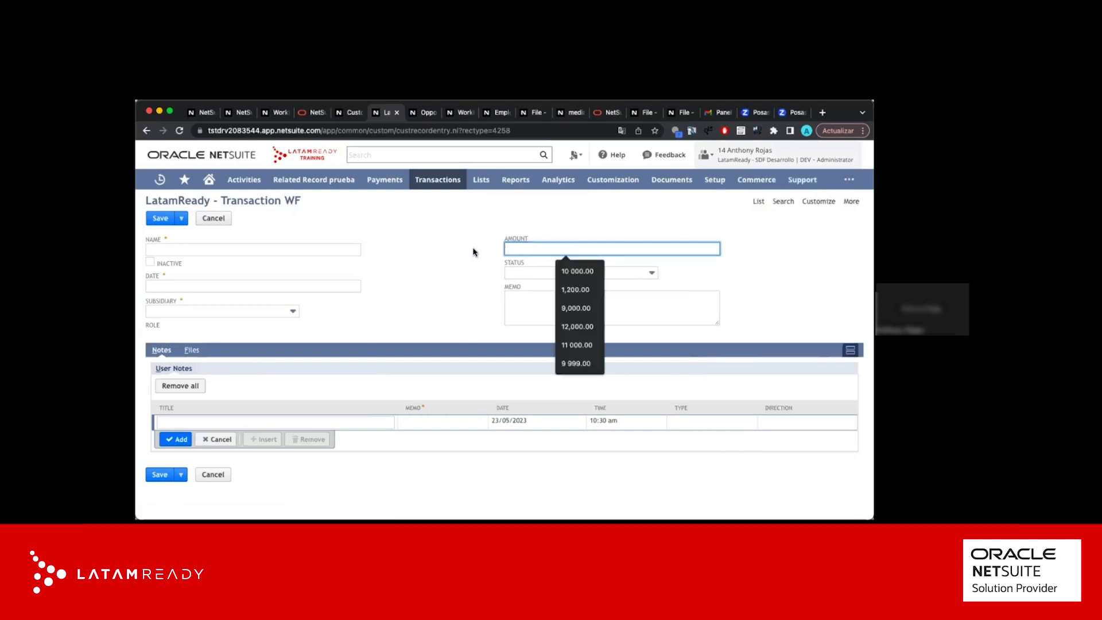
key("Escape")
key("Tab")
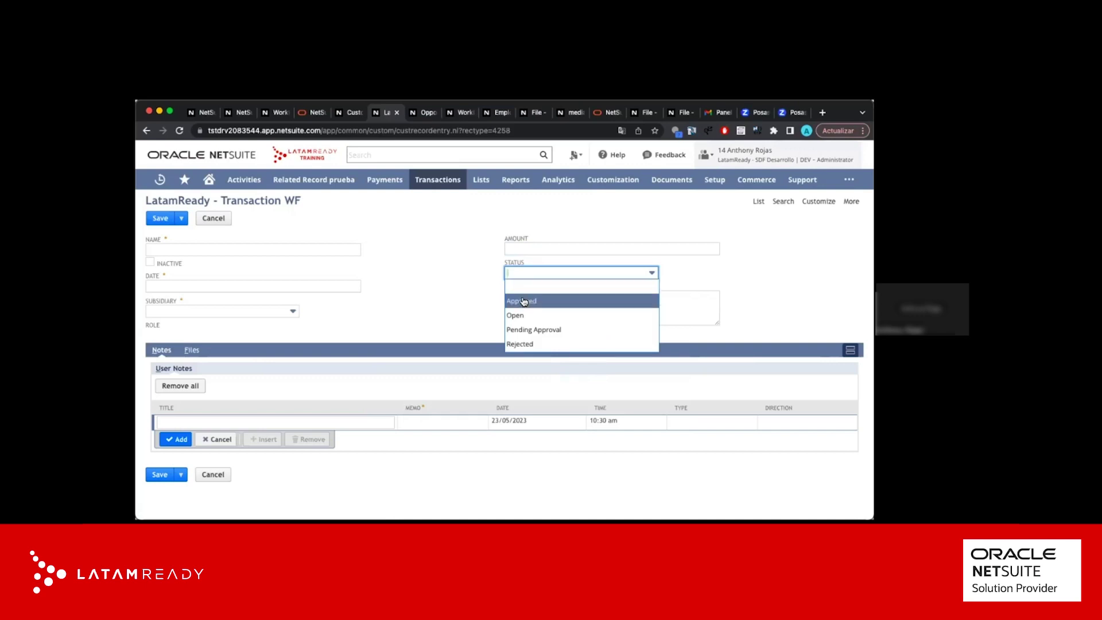
left_click(521, 332)
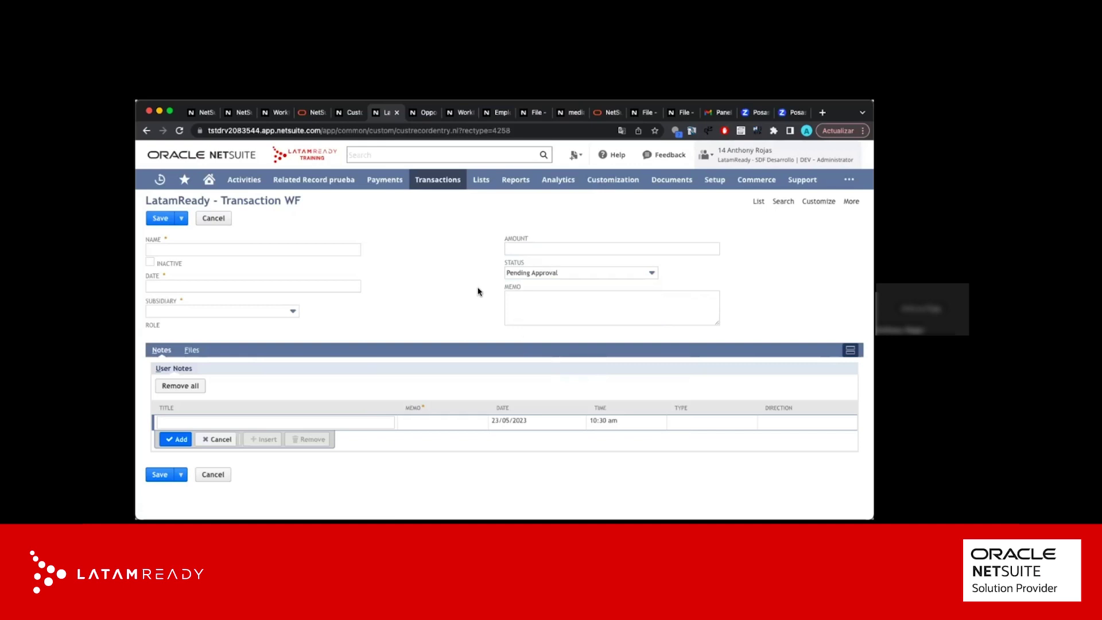
left_click(518, 249)
left_click(451, 269)
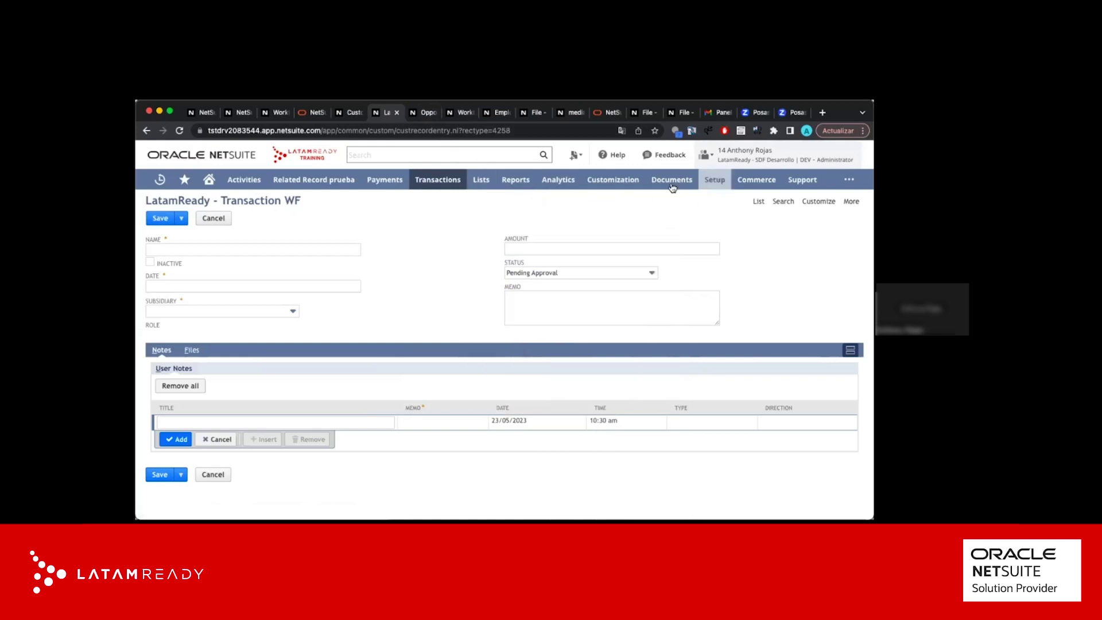
Start a new workflow in a separate browser tab and look over the predefined workflow templates before returning to the blank form
mouse_move(613, 180)
mouse_move(635, 282)
mouse_move(718, 282)
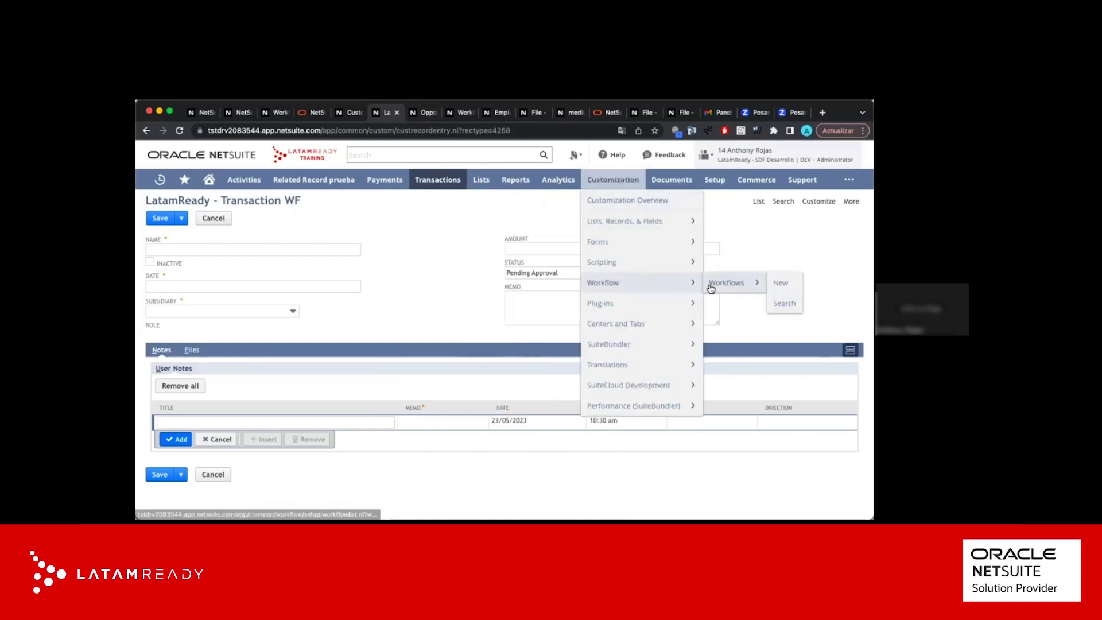
left_click(780, 283, "super")
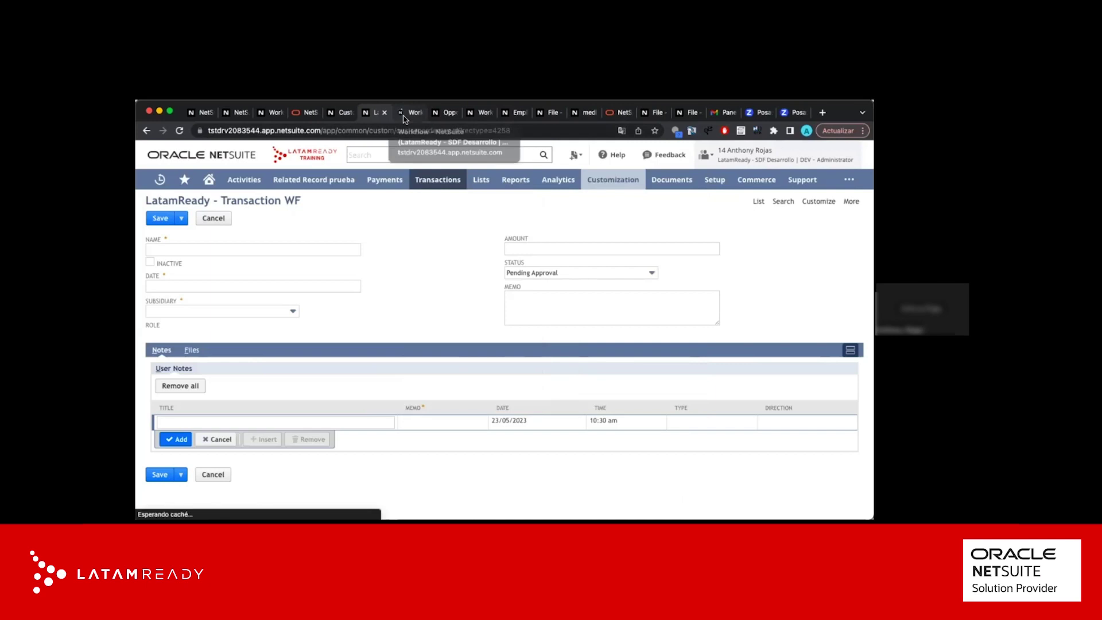
left_click(403, 116)
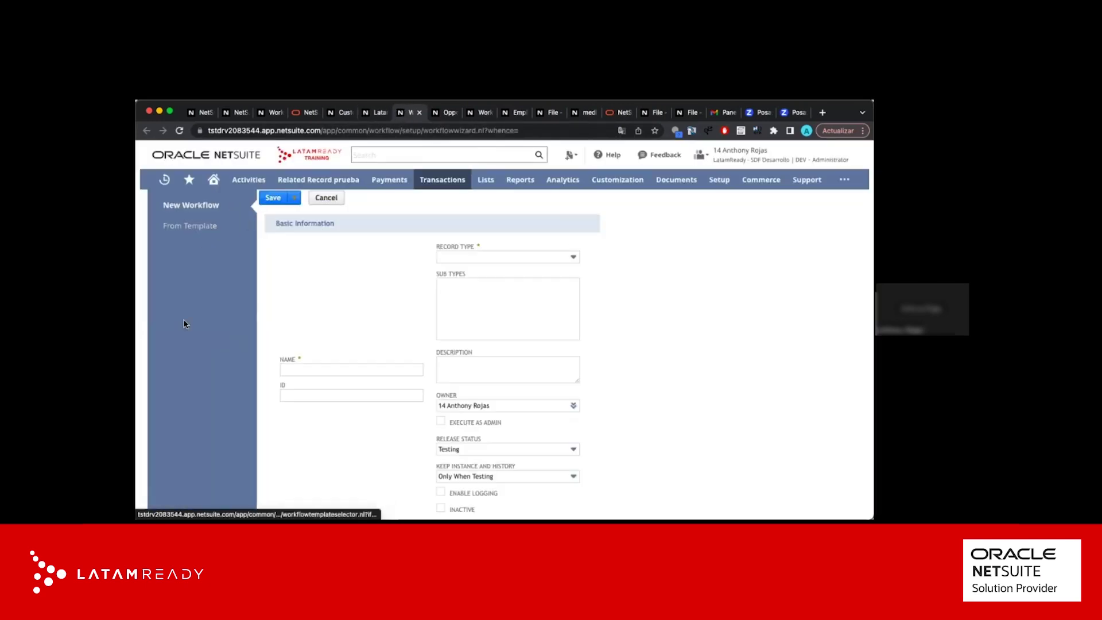
left_click(206, 230)
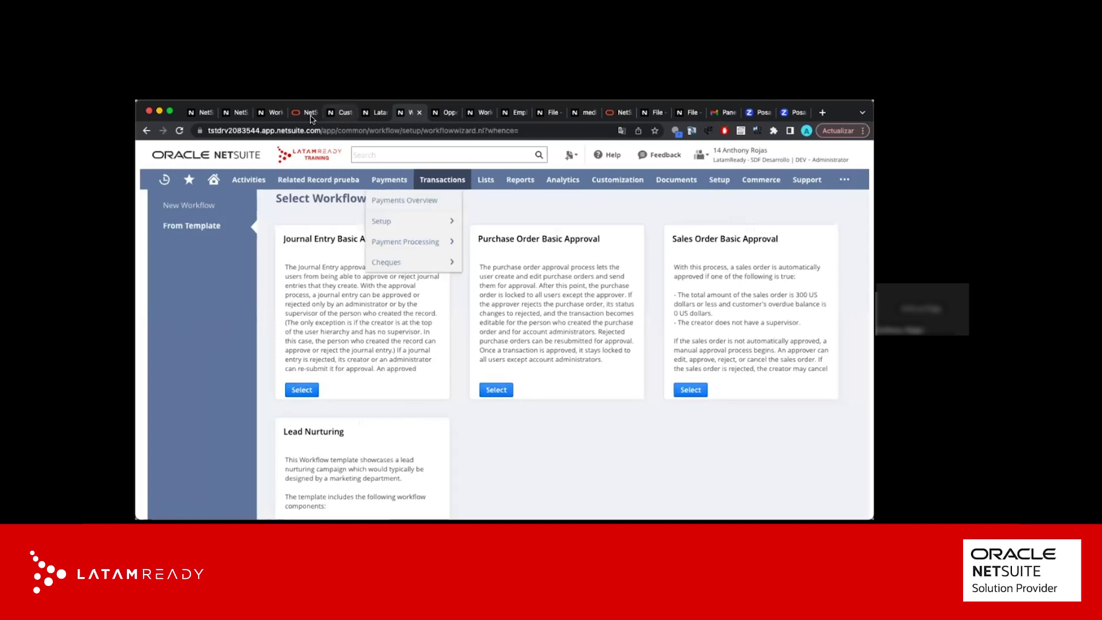
left_click(185, 207)
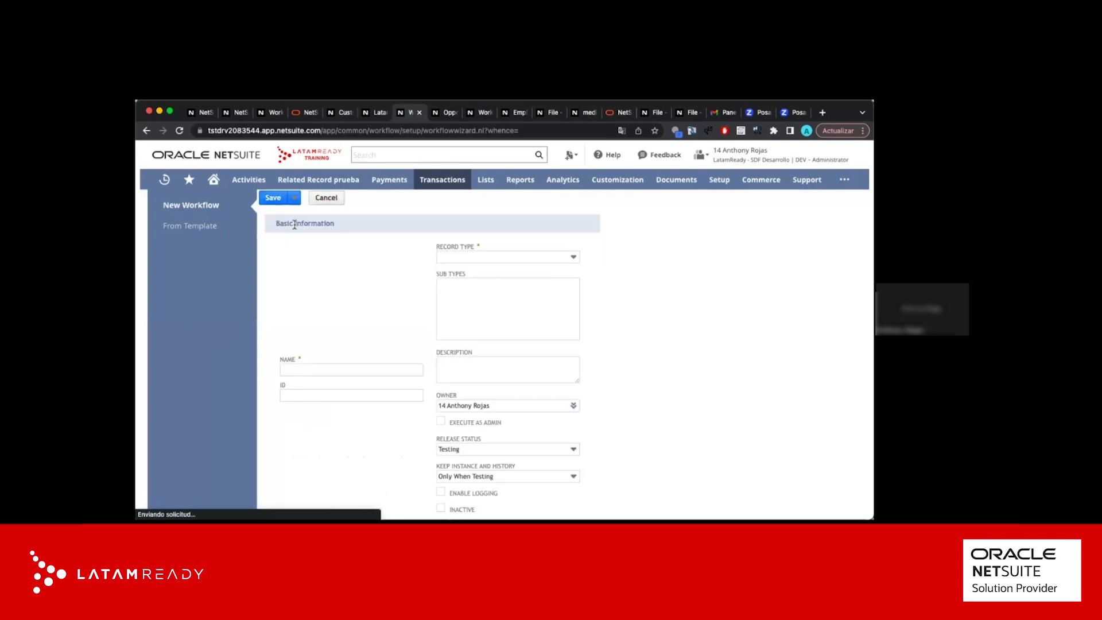
Name the new workflow WF Webinar and leave its ID blank
left_click(323, 370)
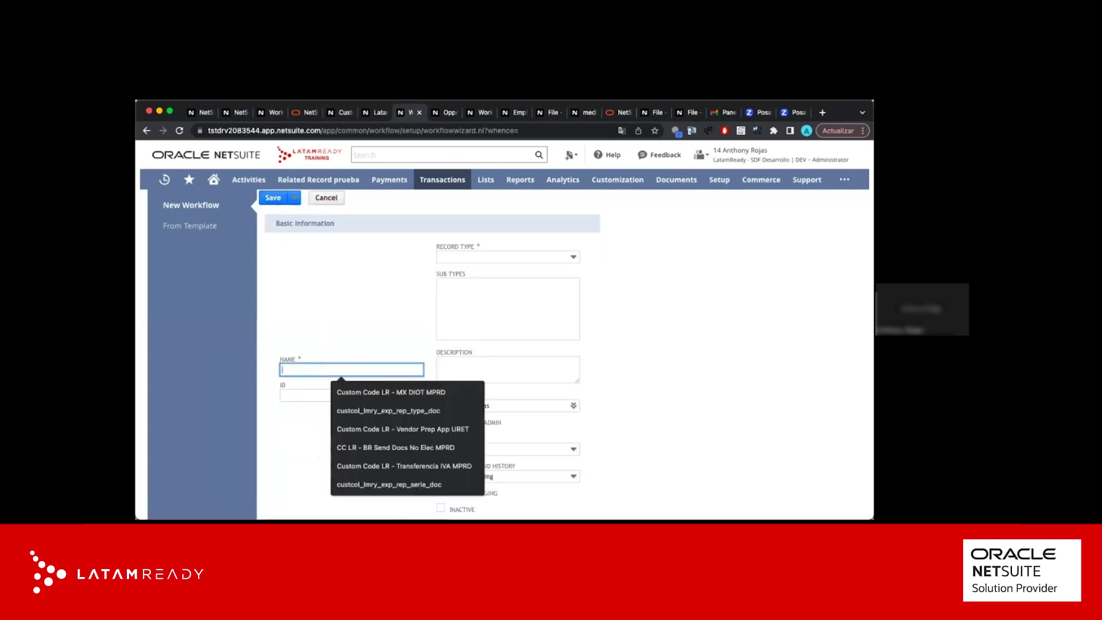
type("WF")
left_click(298, 395)
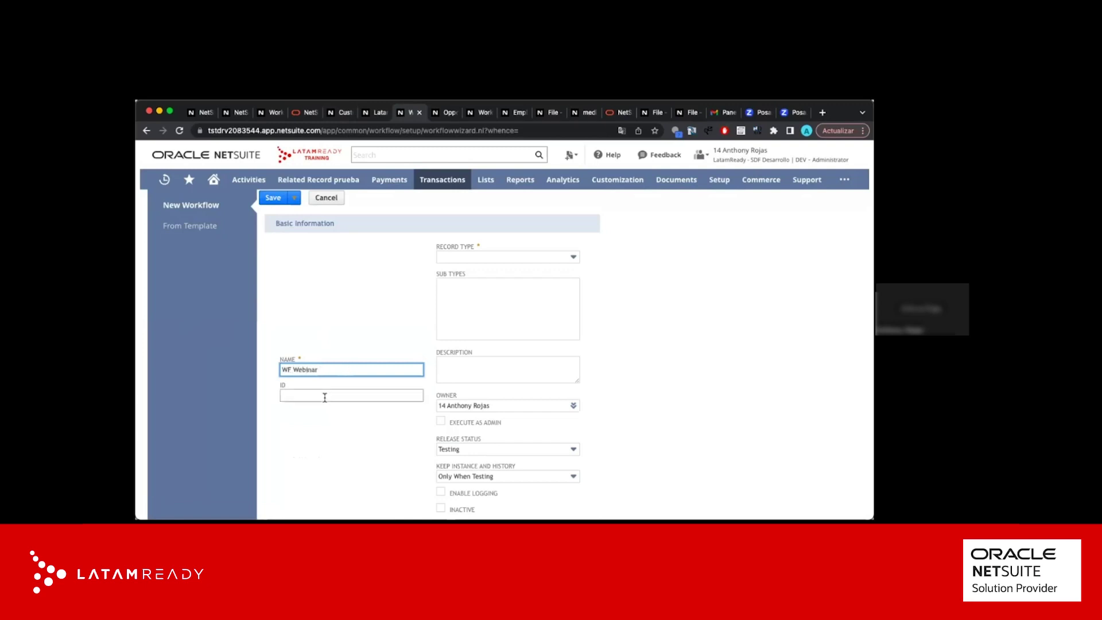
left_click(297, 425)
scroll(312, 420, "down", 1)
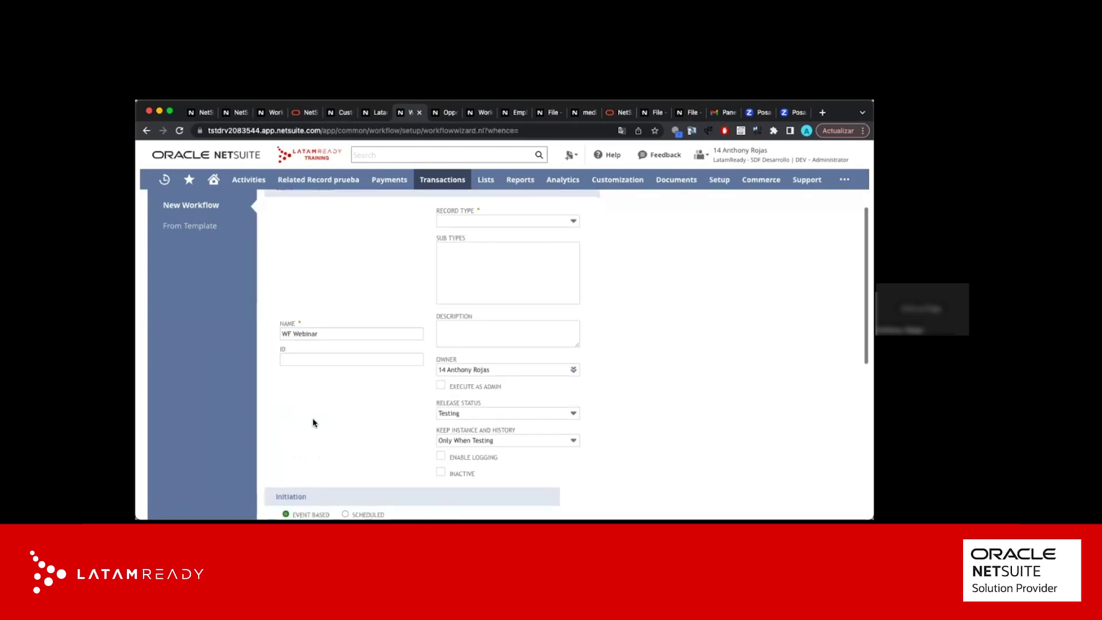
Check the custom record's title in its own browser tab and set the workflow's record type to LatamReady - Transaction WF
left_click(374, 114)
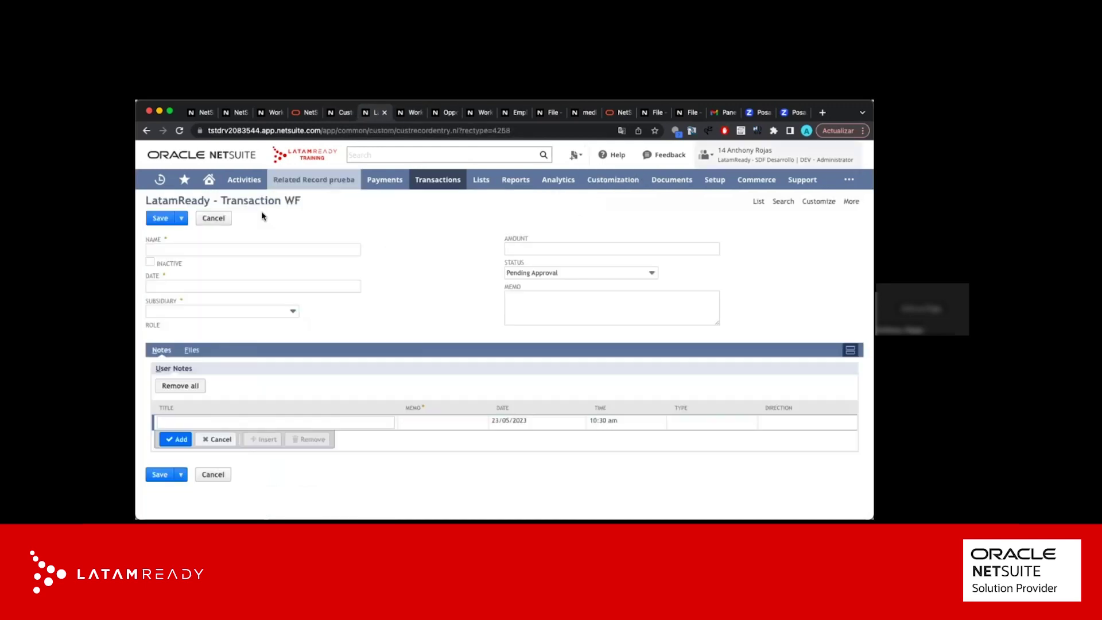
left_click(416, 113)
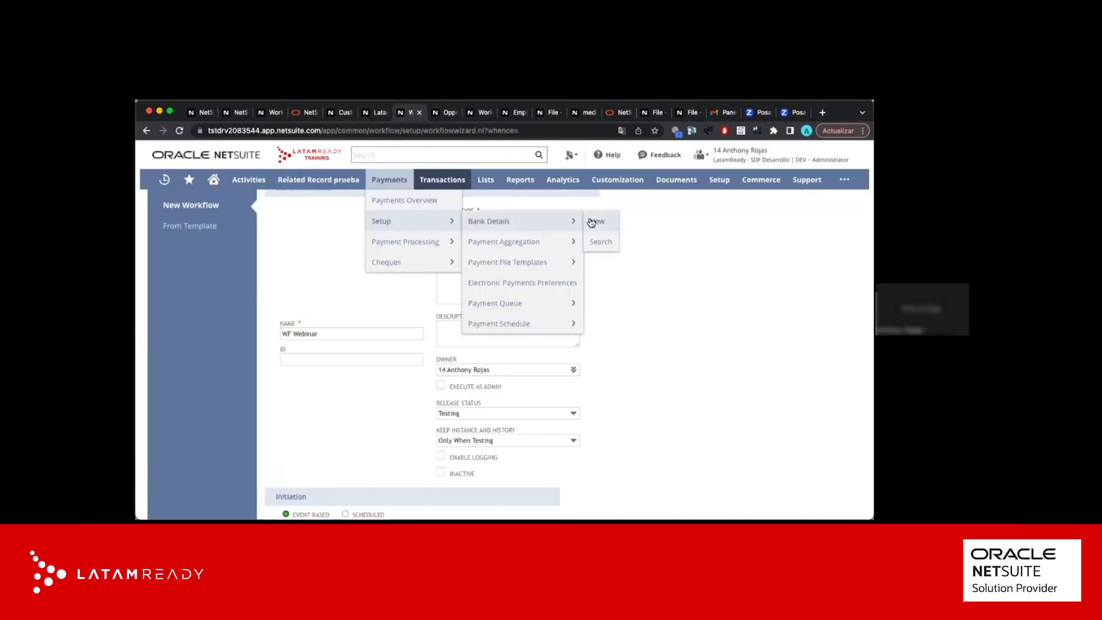
left_click(510, 221)
key("super+f")
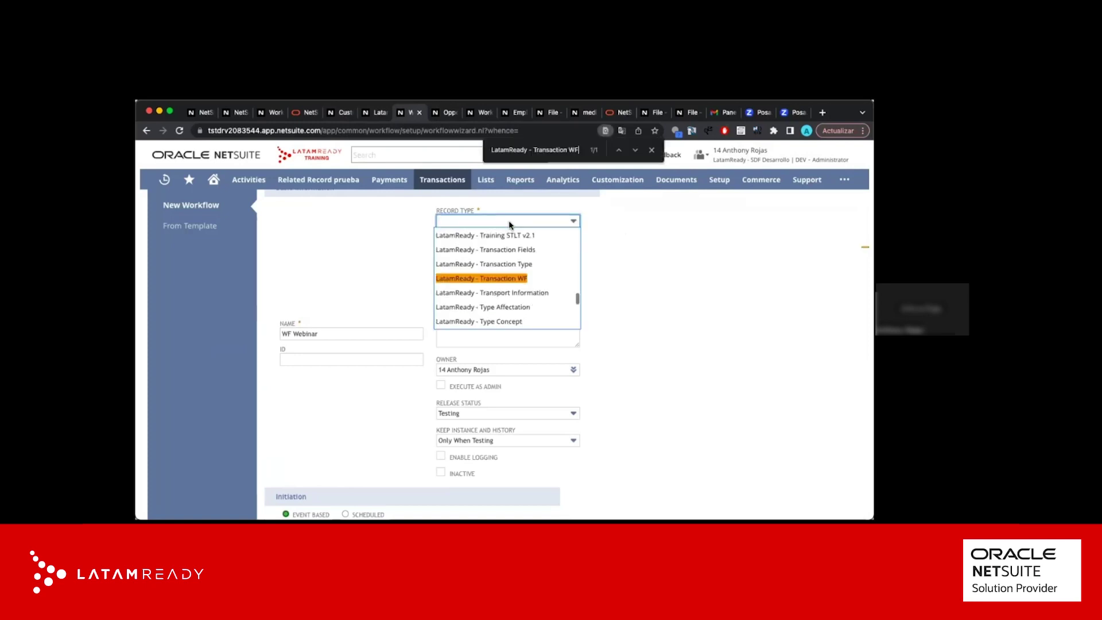
left_click(487, 279)
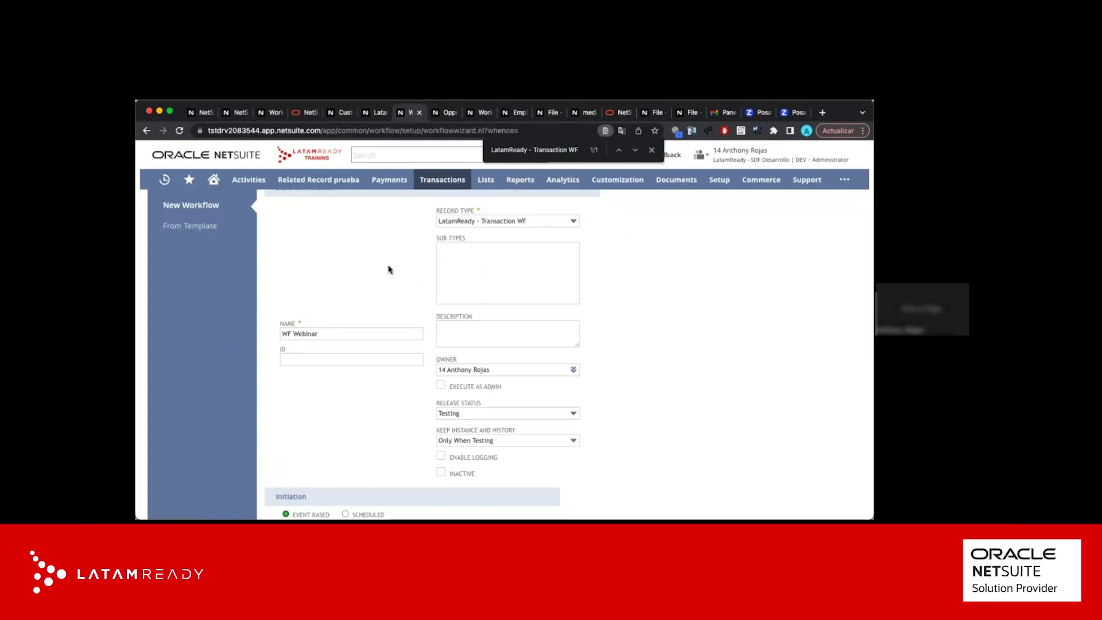
Examine the workflow's Owner field, enable Execute as Admin and disable it again
scroll(371, 386, "down", 3)
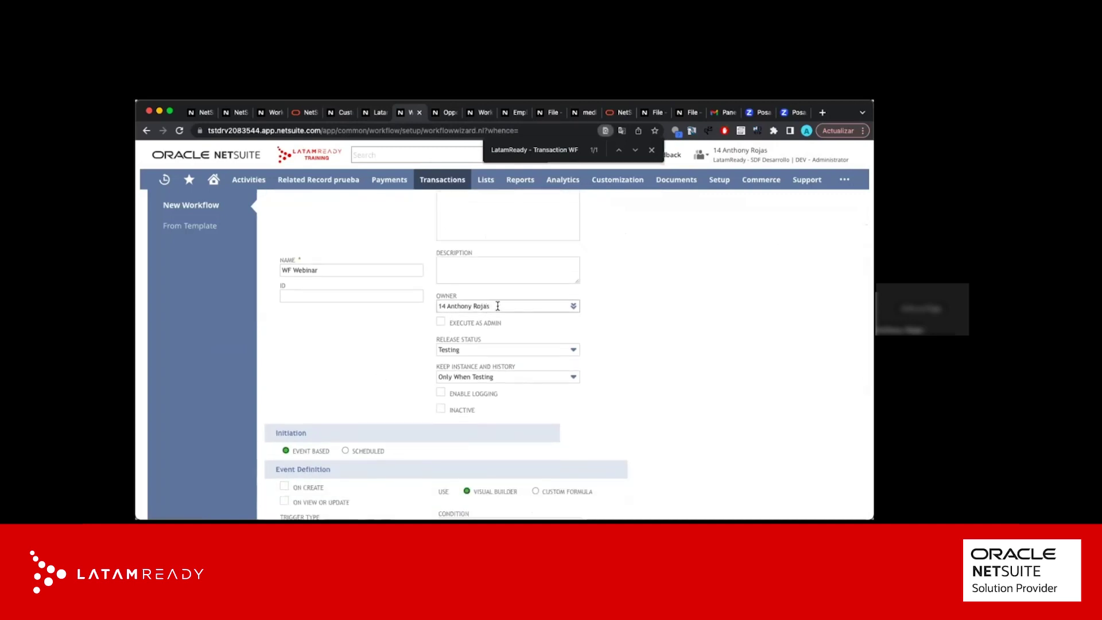
left_click(498, 306)
left_click(367, 363)
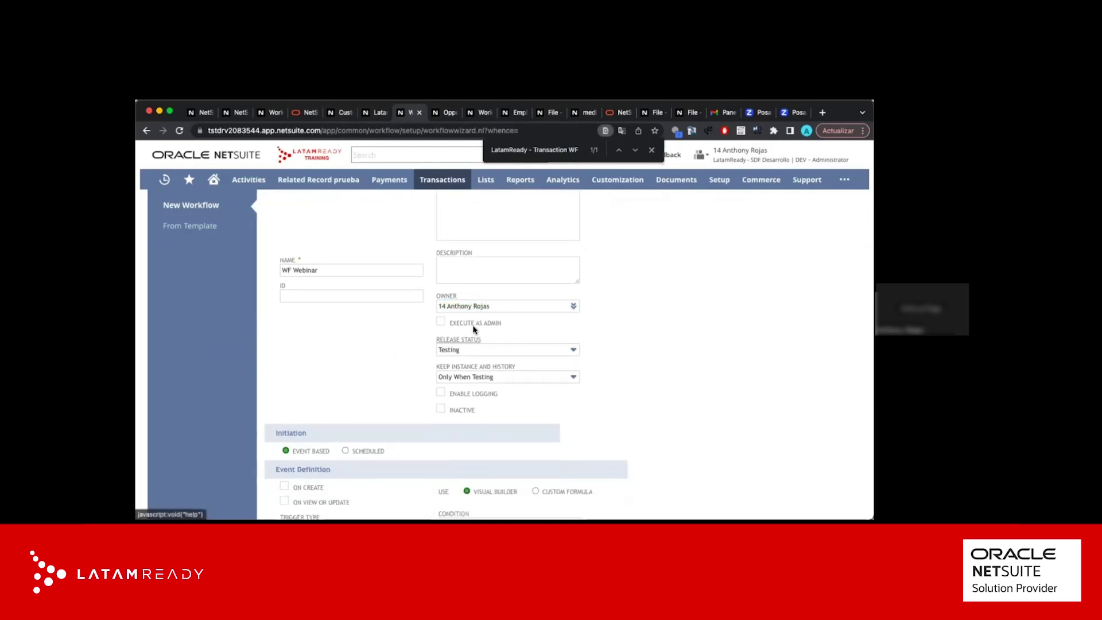
left_click(441, 322)
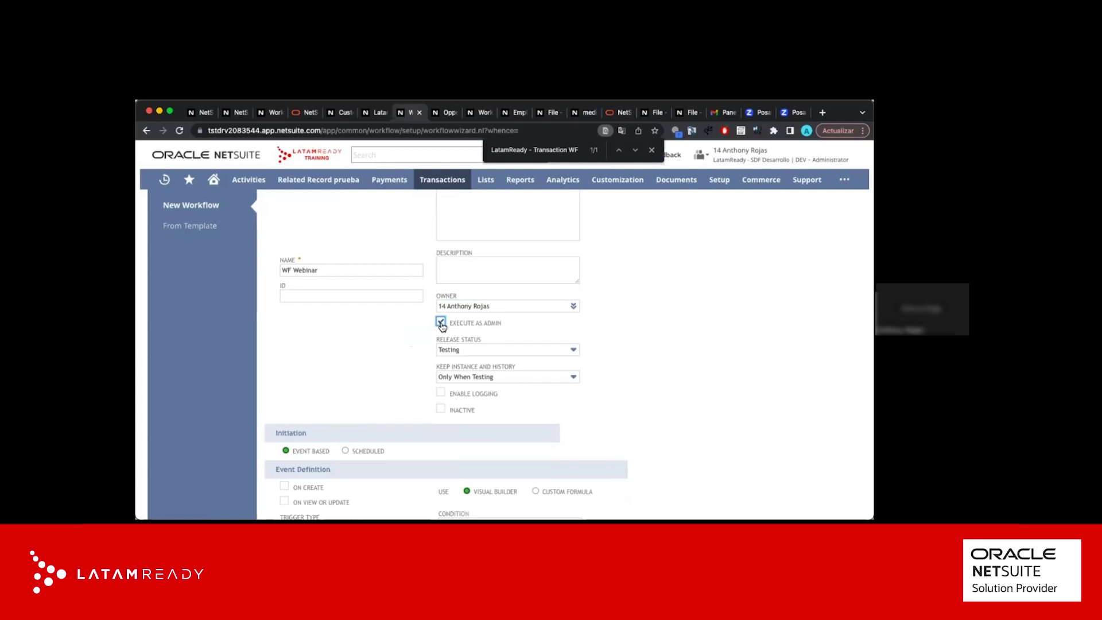
left_click(441, 323)
Review the Release Status options and keep the workflow on Testing
left_click(448, 351)
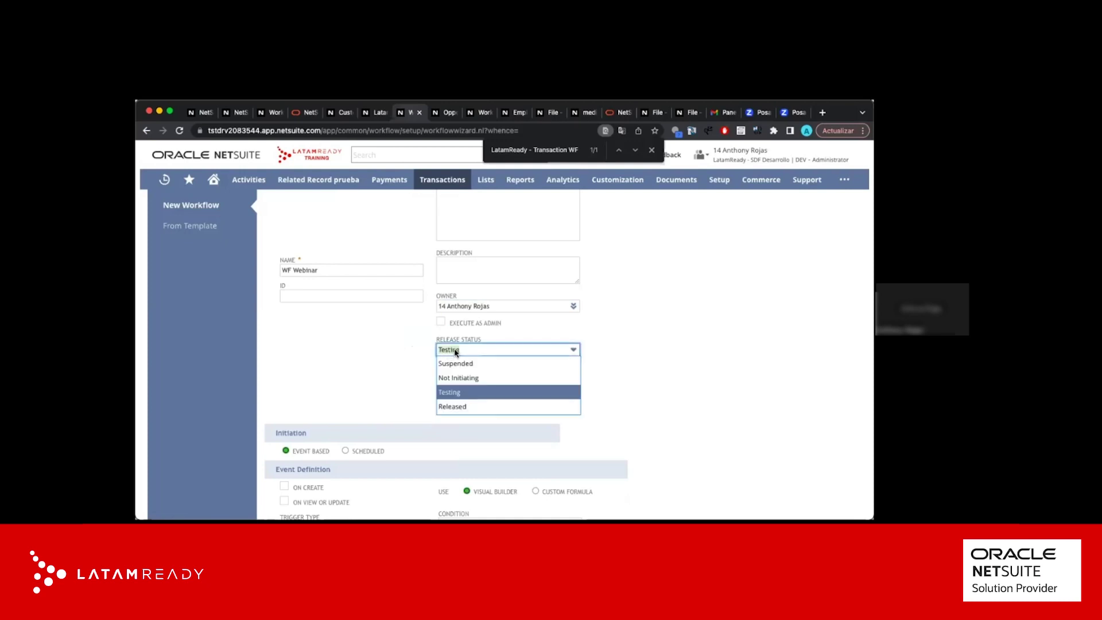
left_click(461, 352)
left_click(485, 351)
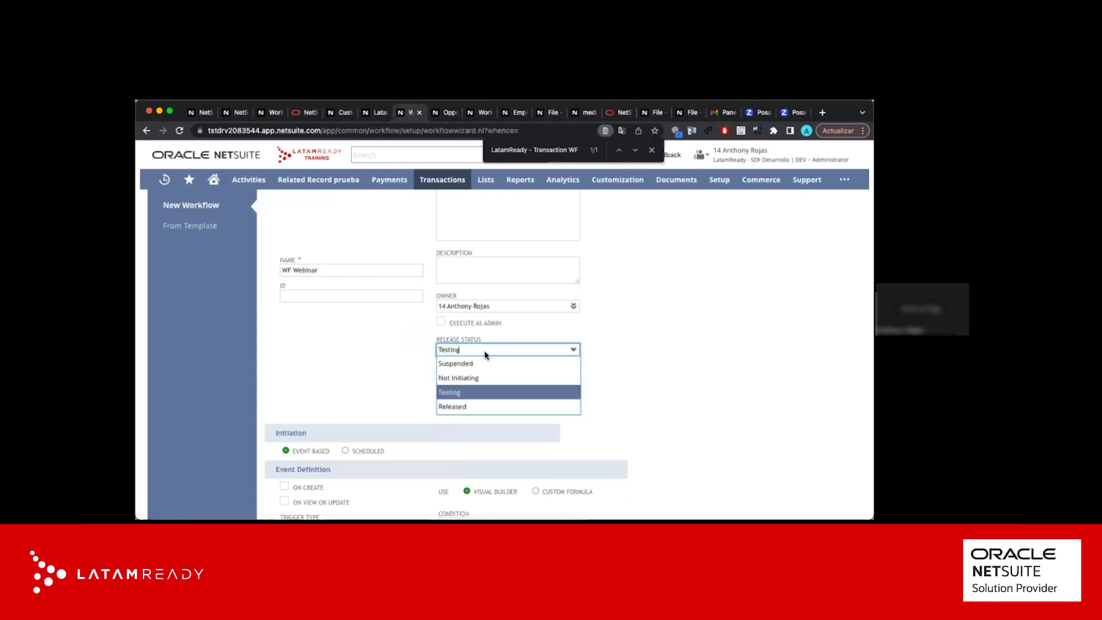
left_click(475, 390)
left_click(391, 358)
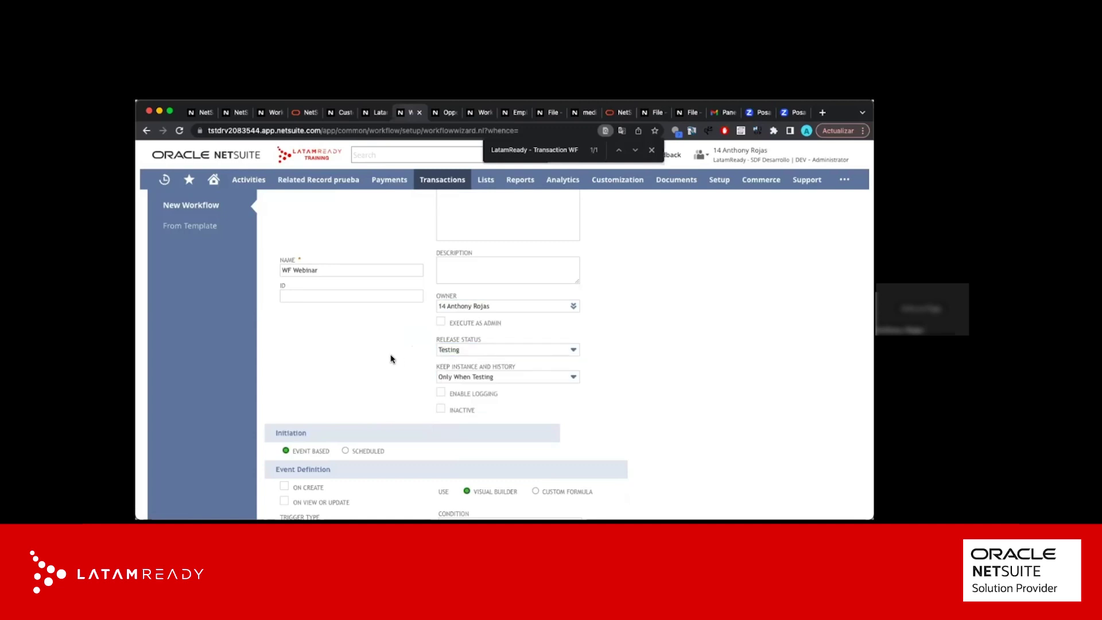
Keep instance and history on Only When Testing and enable logging for the workflow
scroll(391, 372, "down", 1)
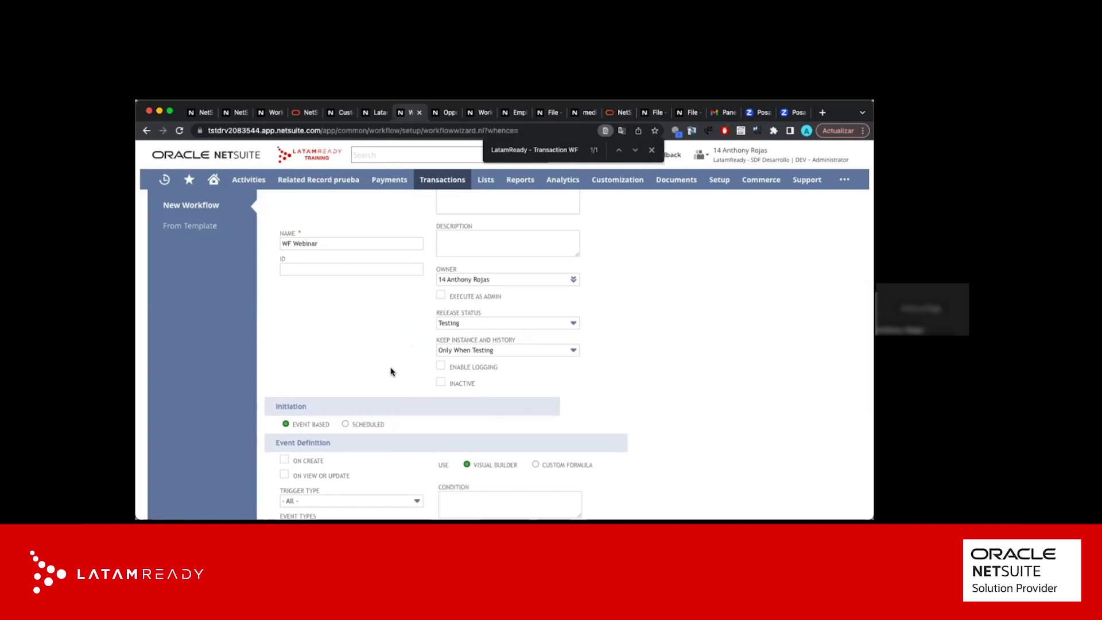
left_click(481, 352)
left_click(467, 393)
left_click(439, 367)
scroll(413, 366, "down", 2)
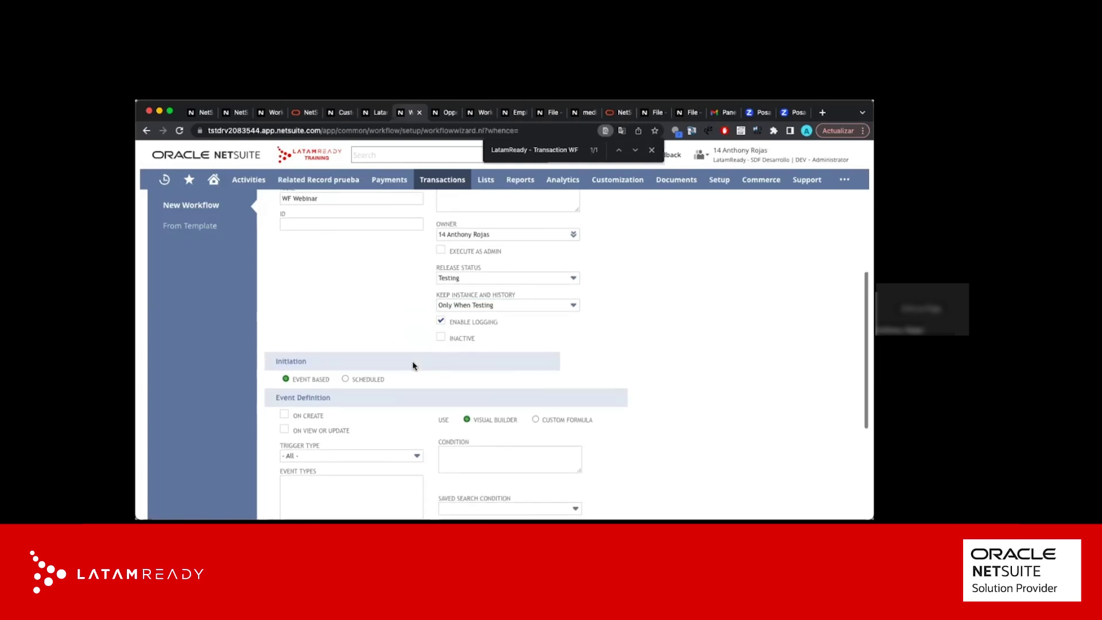
Preview the Scheduled initiation settings, including the frequency, and switch the initiation back to Event Based
scroll(412, 365, "down", 2)
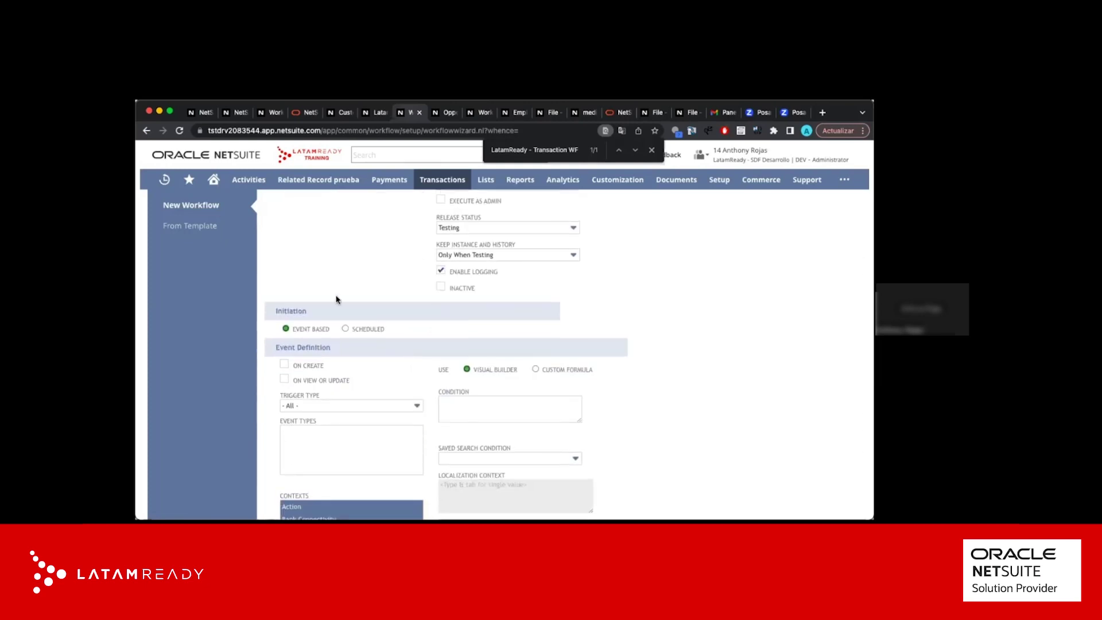
scroll(337, 299, "down", 1)
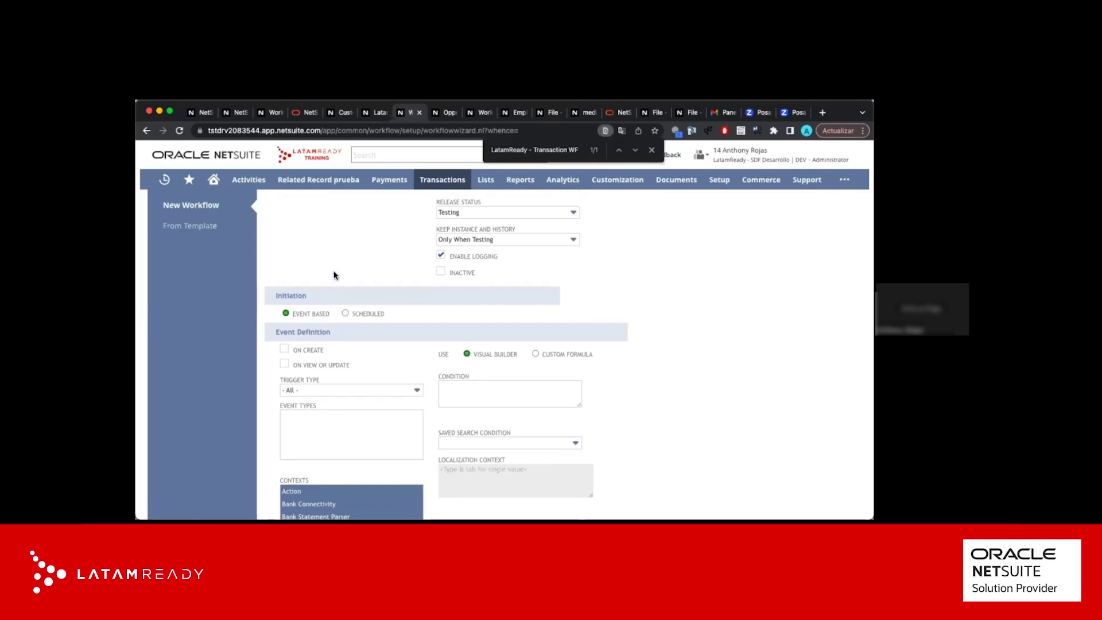
left_click(345, 313)
scroll(363, 364, "down", 2)
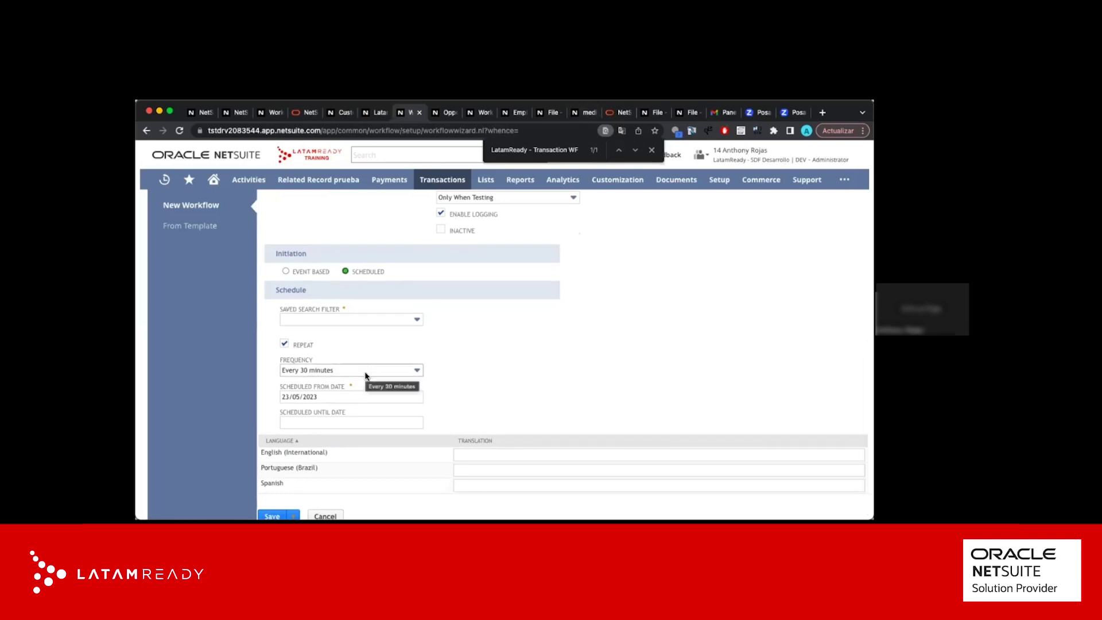
left_click(368, 374)
left_click(349, 281)
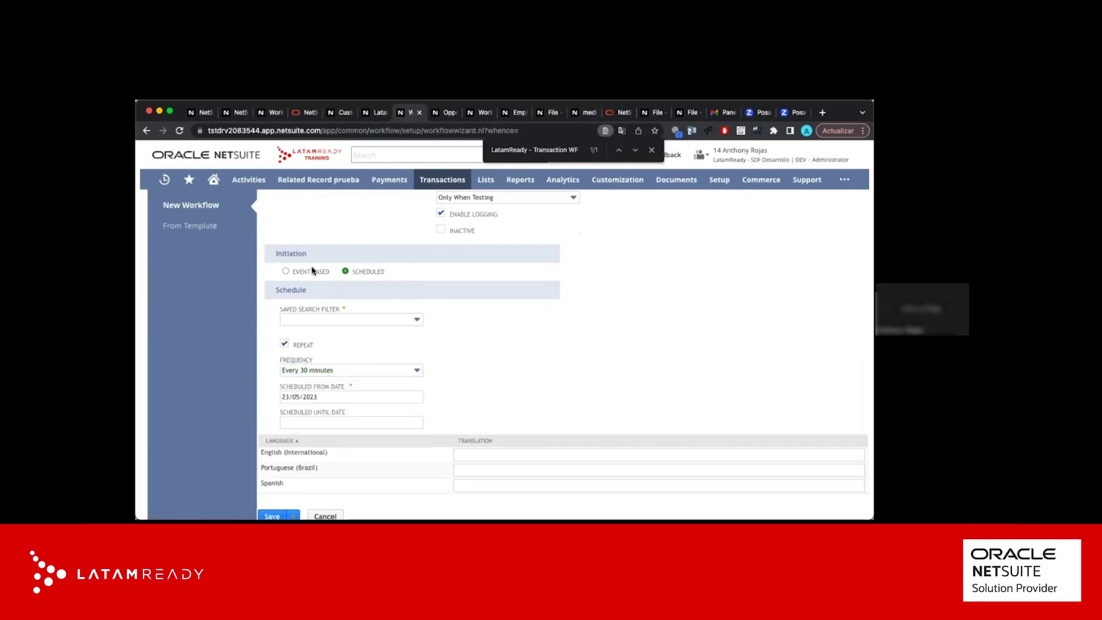
left_click(286, 272)
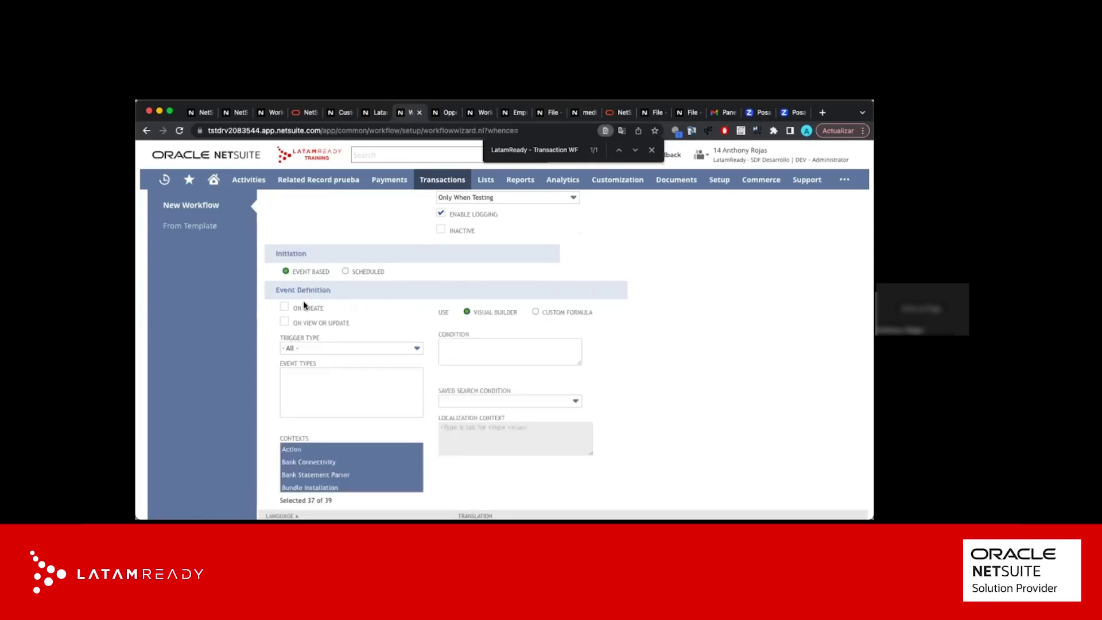
Make the workflow start on record creation with trigger type Before Record Load, comparing it with the Transaction WF record form
left_click(285, 308)
scroll(354, 322, "down", 1)
left_click(342, 331)
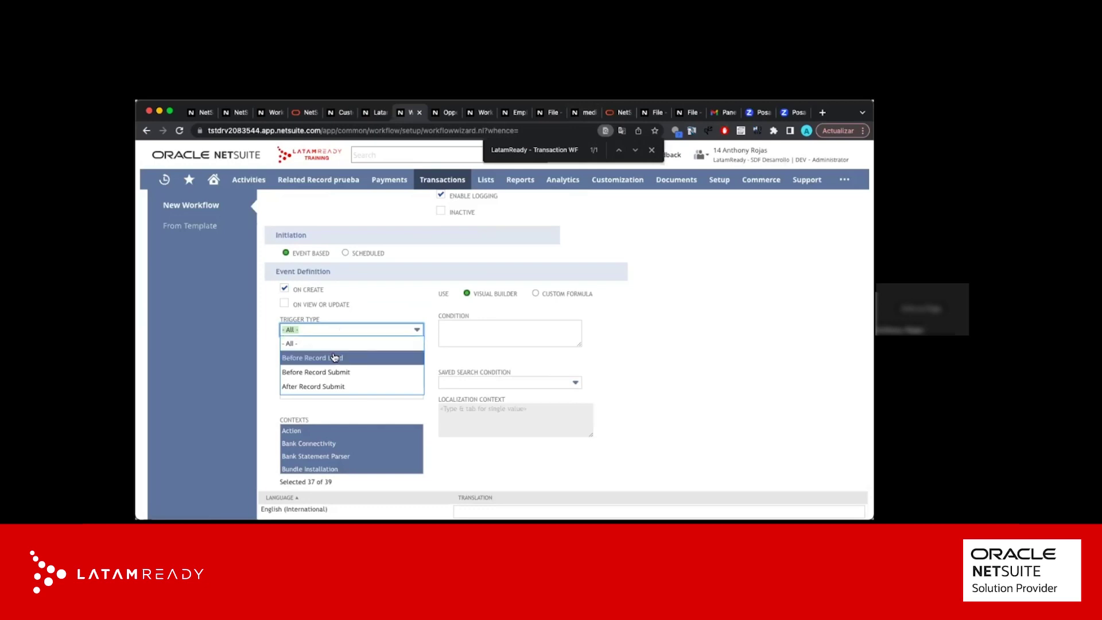
left_click(335, 358)
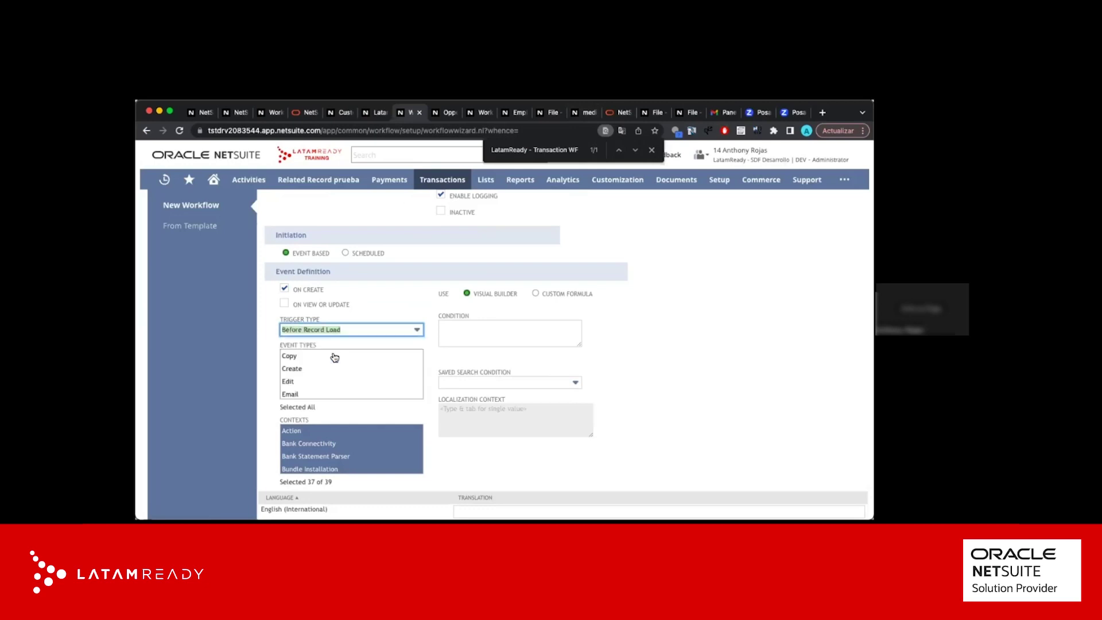
left_click(376, 113)
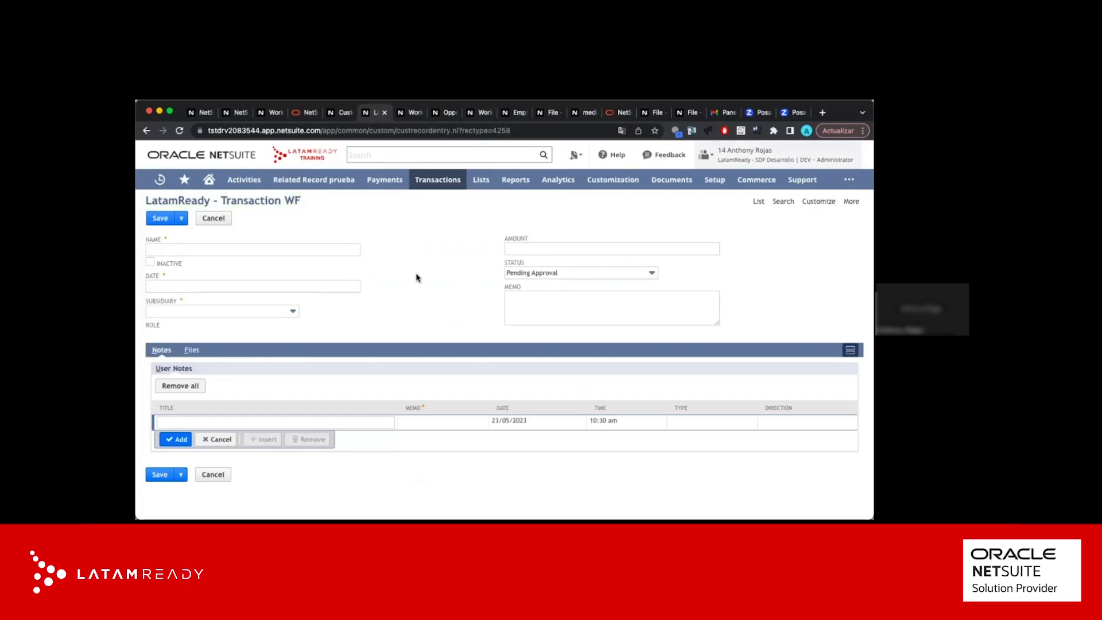
left_click(411, 112)
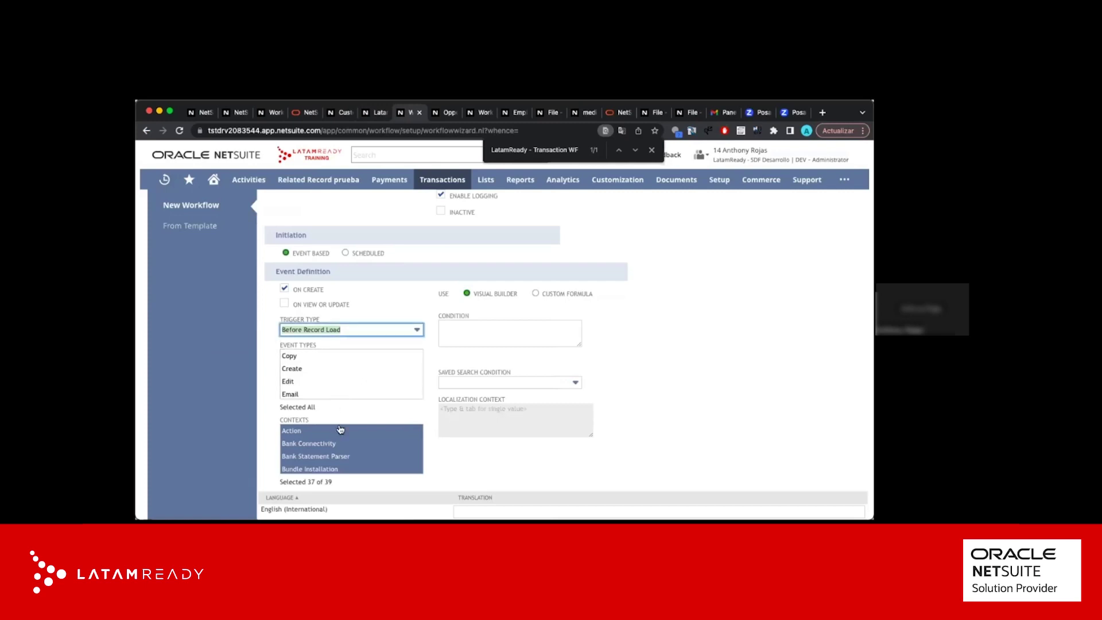
Review the remaining event definition settings, save the workflow and check the trigger type in its summary
left_click(275, 389)
scroll(276, 390, "down", 2)
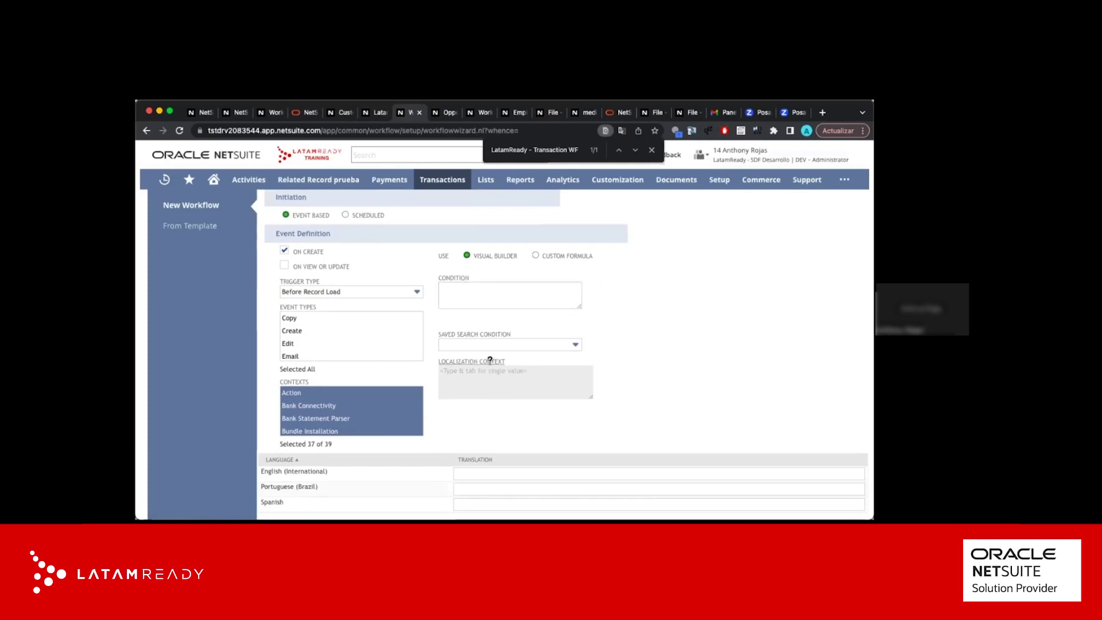
scroll(417, 267, "down", 1)
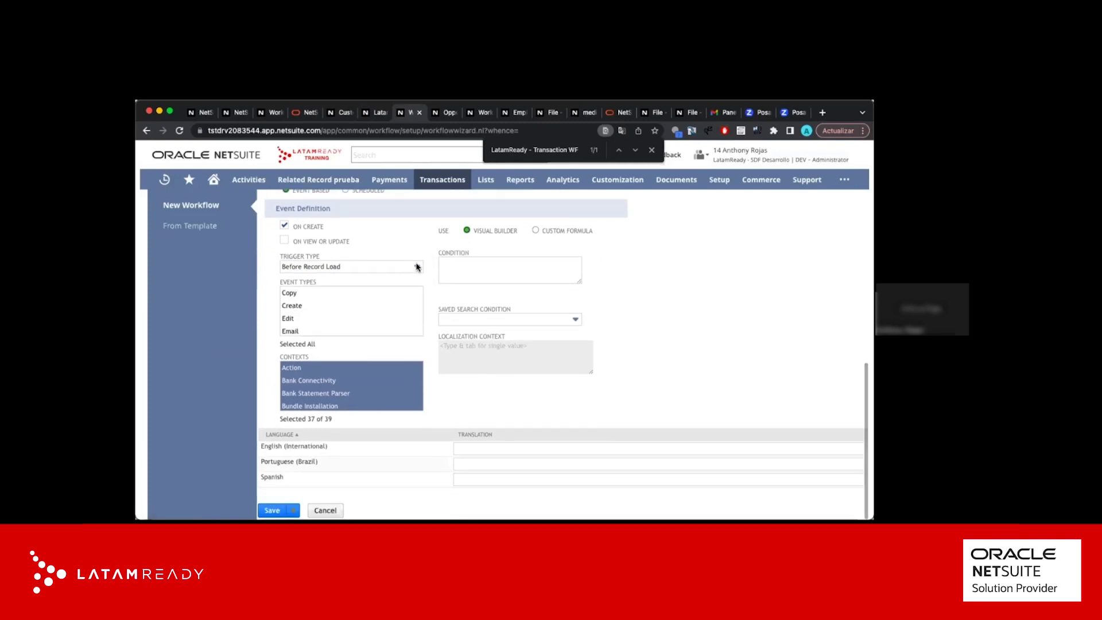
left_click(274, 510)
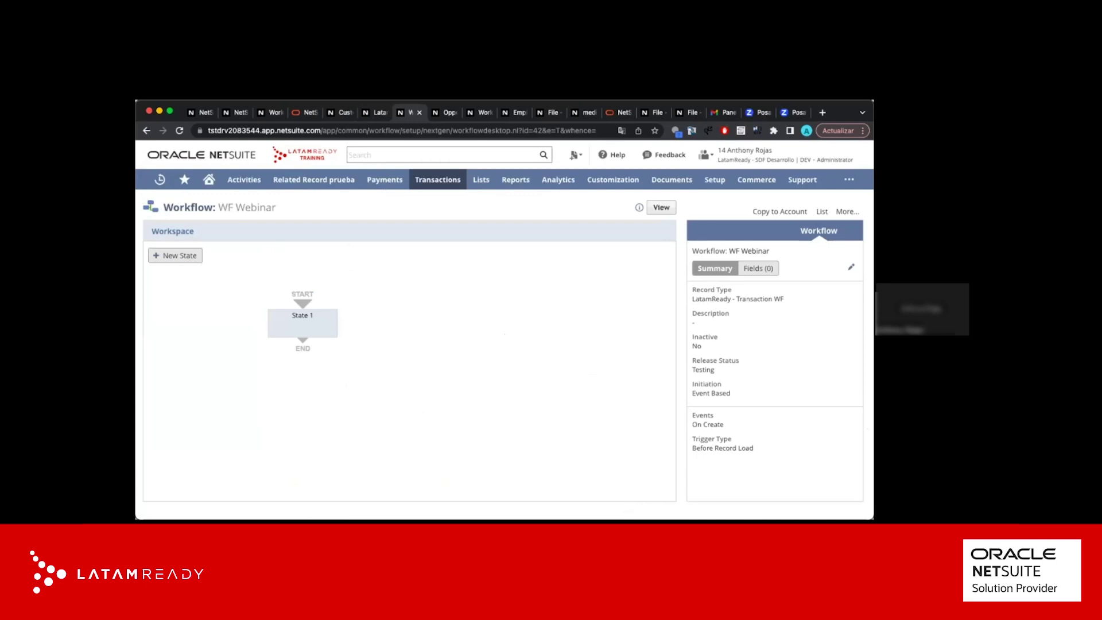
triple_click(736, 443)
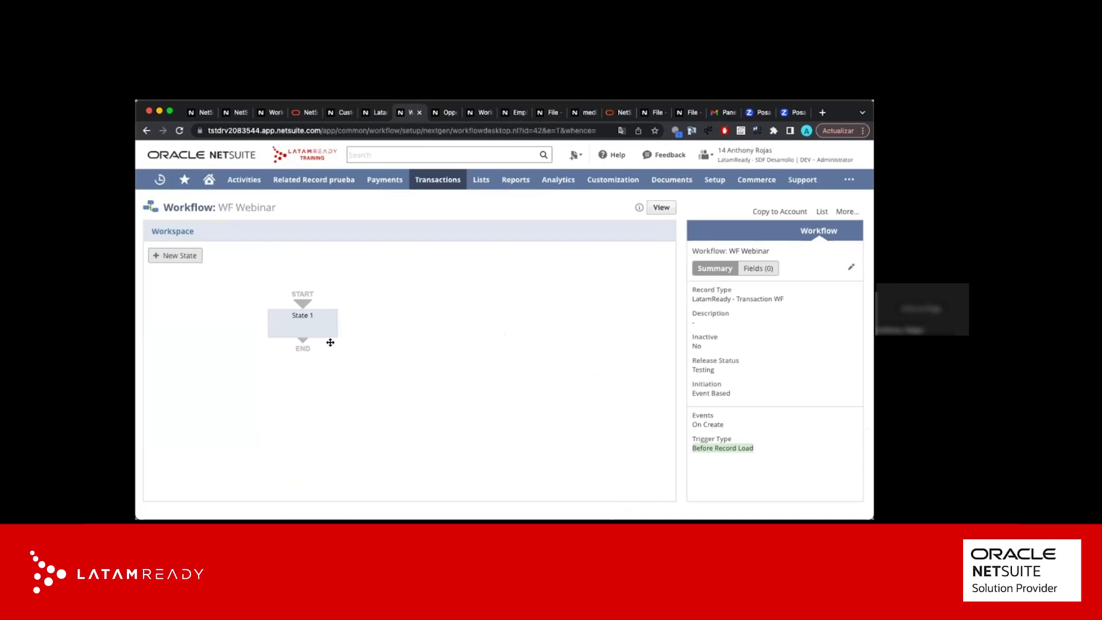
Rename the workflow's State 1 as Definir Campos and save the state
double_click(304, 325)
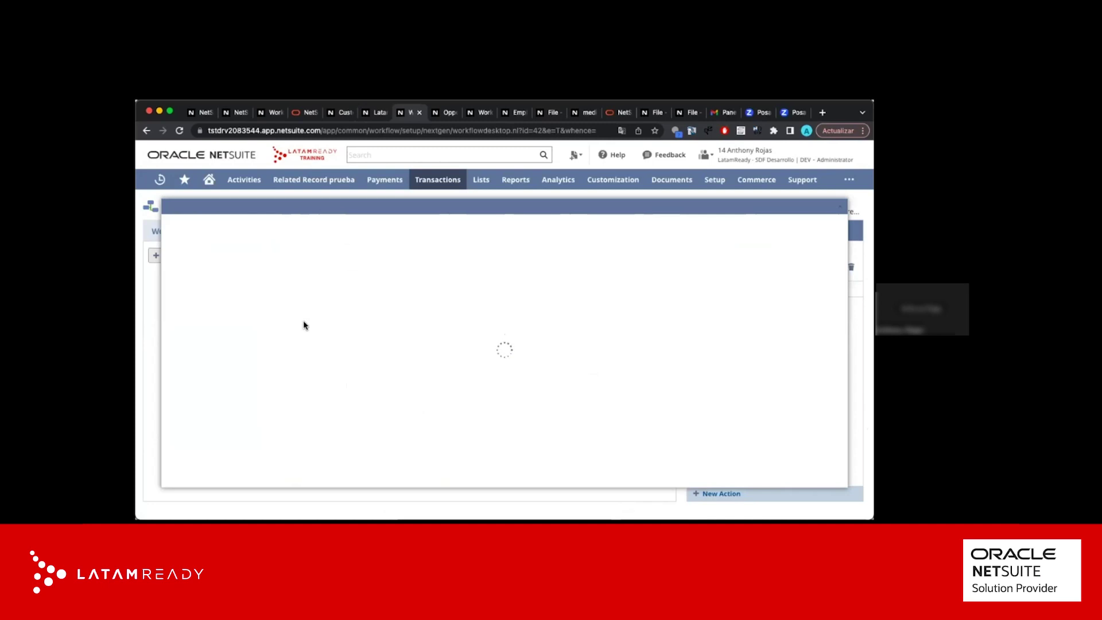
left_click(257, 276)
key("ctrl+a")
type("DEDI")
key("BackSpace")
key("BackSpace")
key("BackSpace")
type("efinir ")
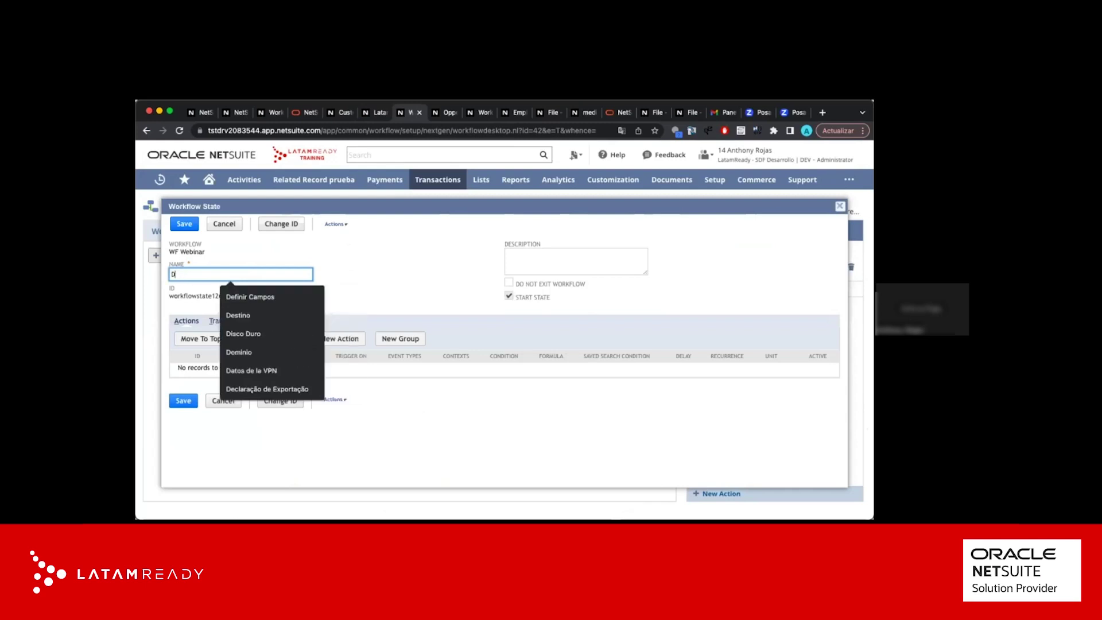
type("Campos")
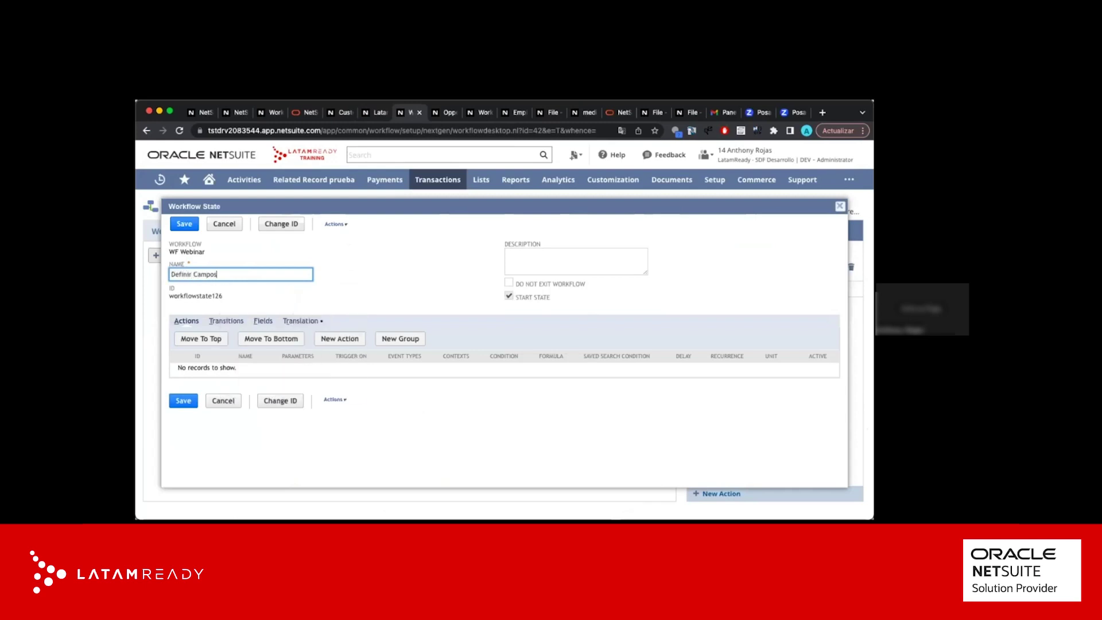
left_click(350, 285)
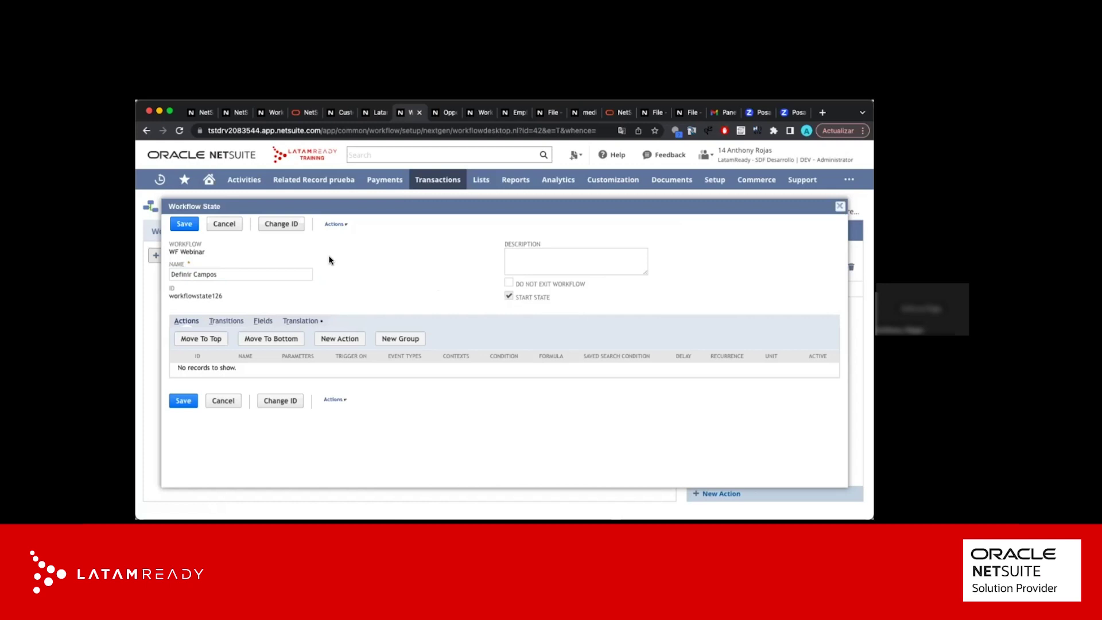
left_click(191, 225)
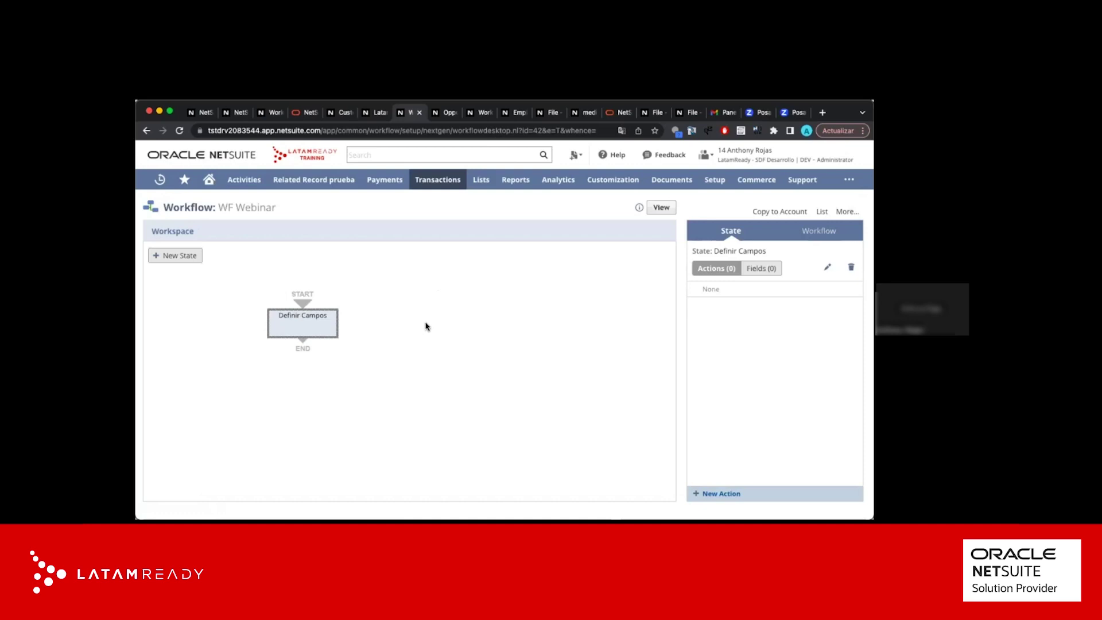
Add a Set Field Value action to Definir Campos for the Date field, consulting the Transaction WF form's fields
left_click(720, 497)
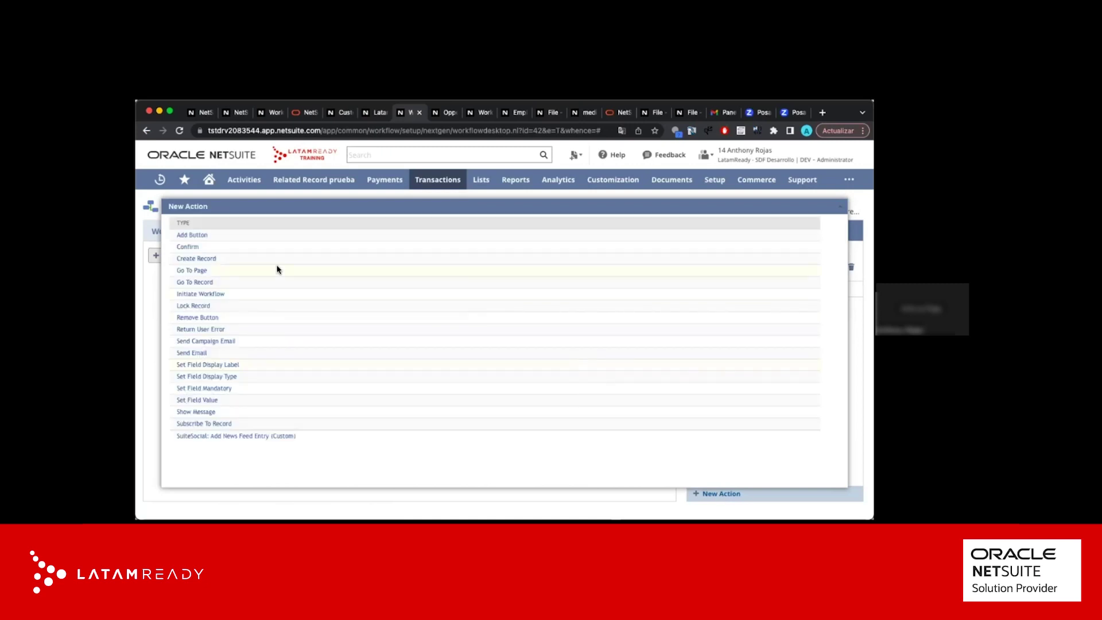
left_click(378, 113)
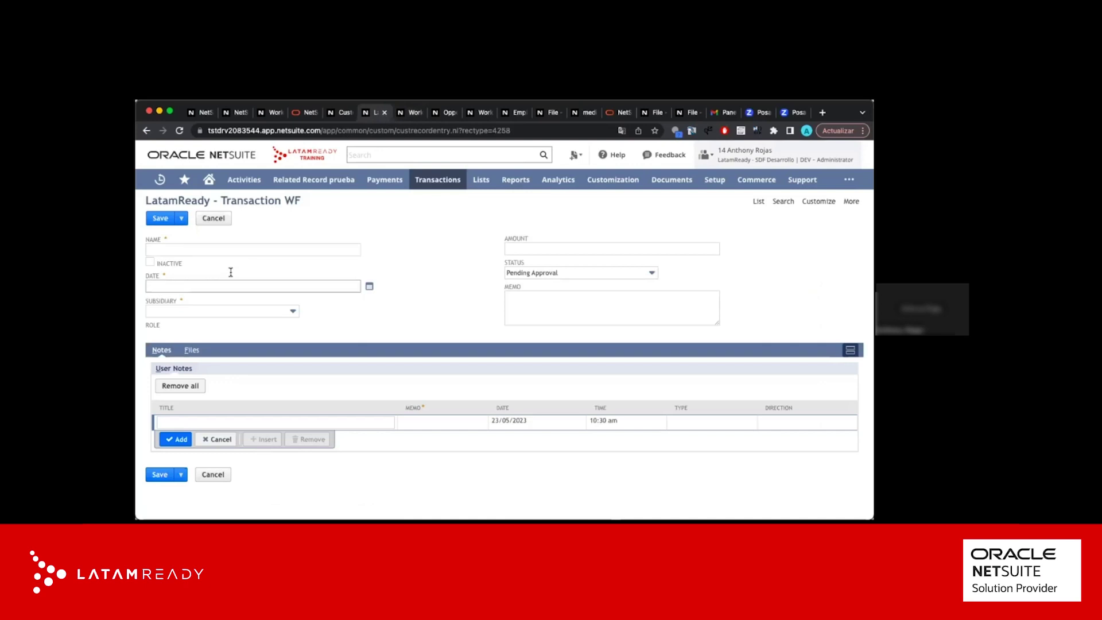
left_click(411, 113)
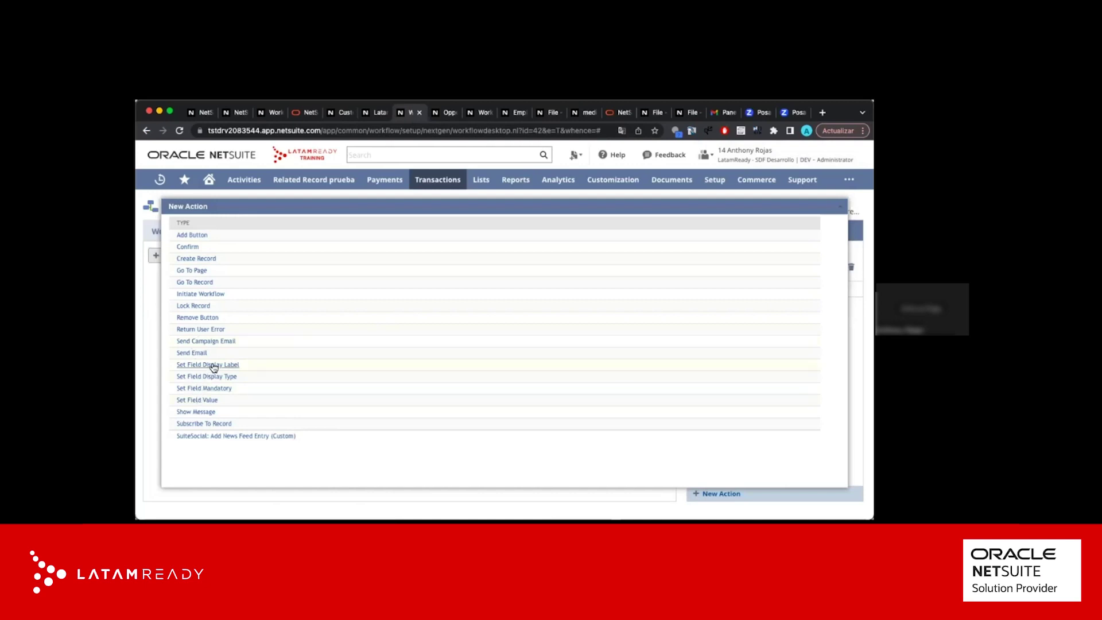
left_click(208, 400)
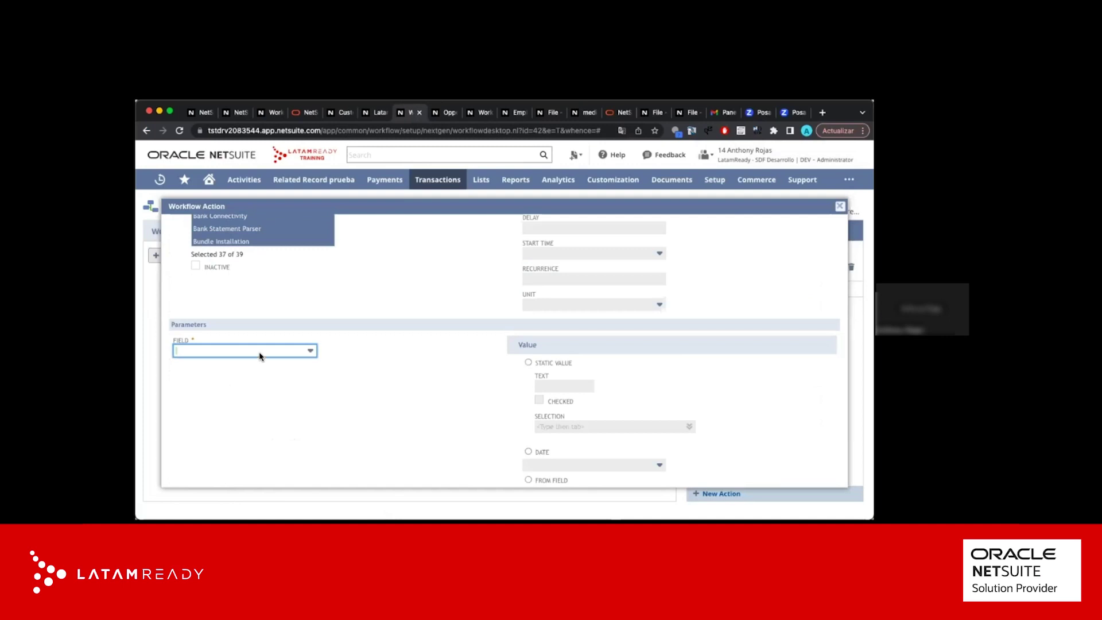
left_click(262, 350)
type("d")
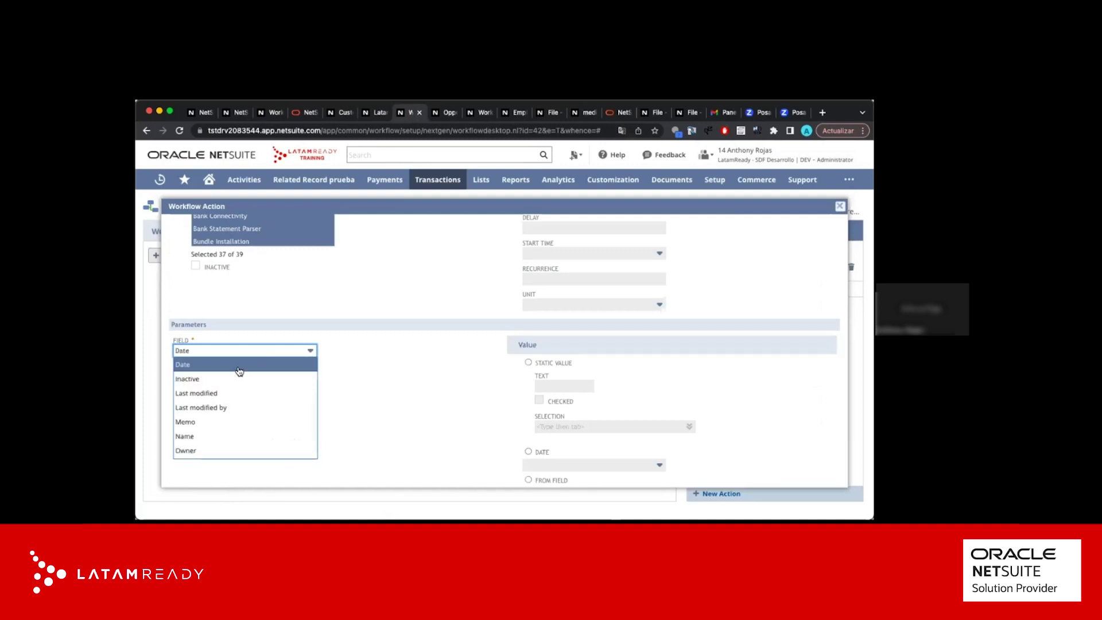
left_click(238, 372)
scroll(463, 401, "down", 1)
Use a date as the action's value and set it to today
left_click(527, 413)
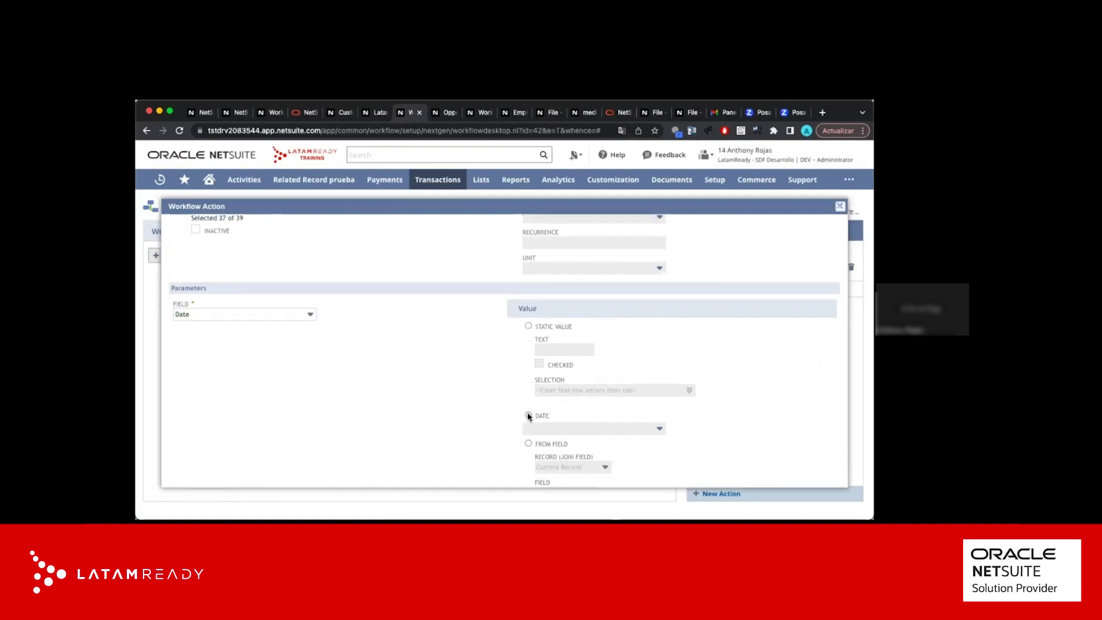
scroll(488, 391, "down", 1)
scroll(484, 390, "down", 1)
left_click(571, 389)
type("today")
left_click(560, 319)
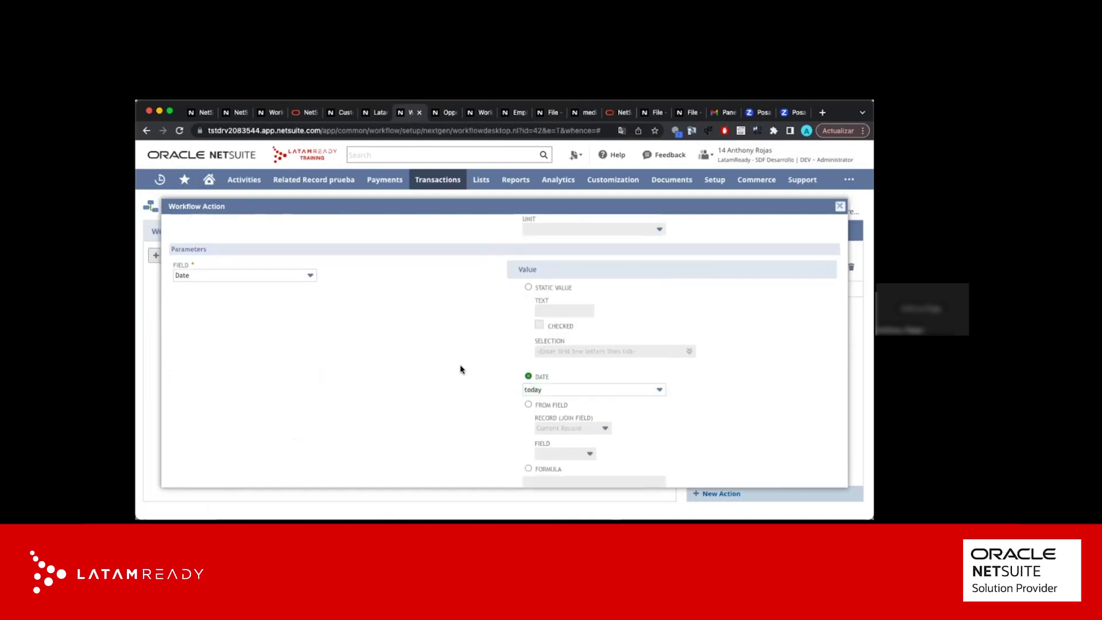
Review the action's triggering client fields, condition and schedule sections, and keep its state as Definir Campos
scroll(460, 371, "down", 2)
scroll(458, 376, "up", 10)
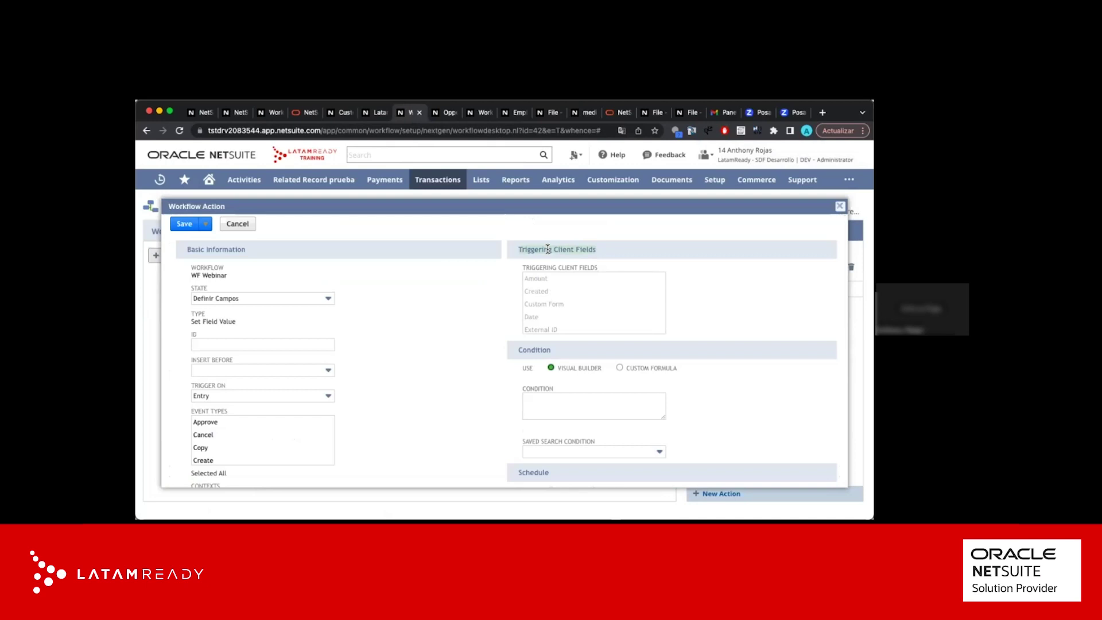
scroll(453, 336, "down", 2)
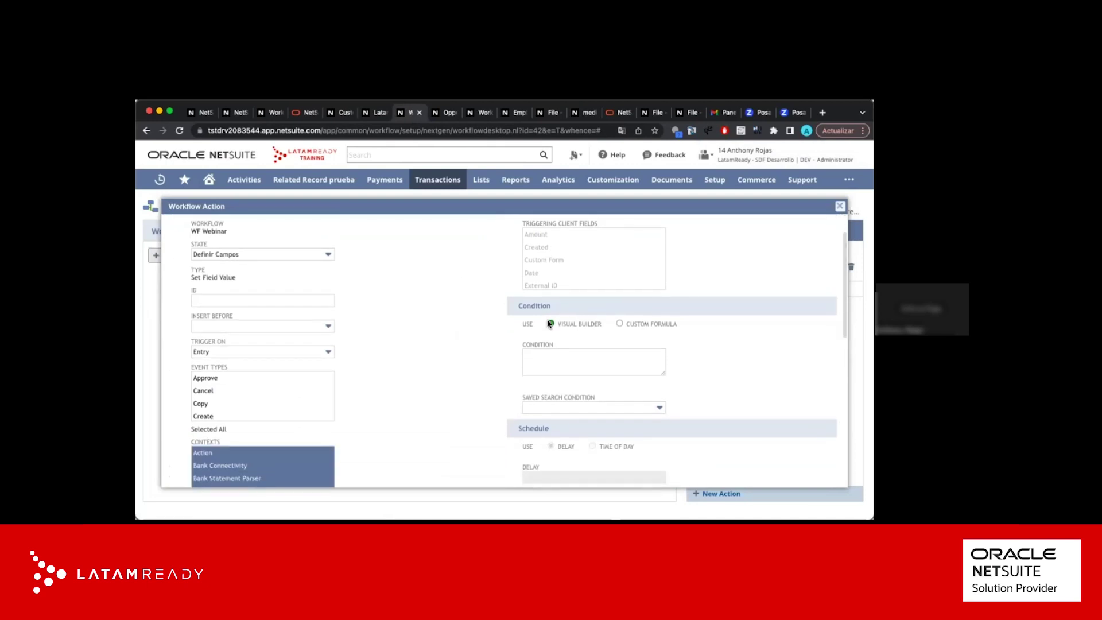
scroll(438, 398, "down", 5)
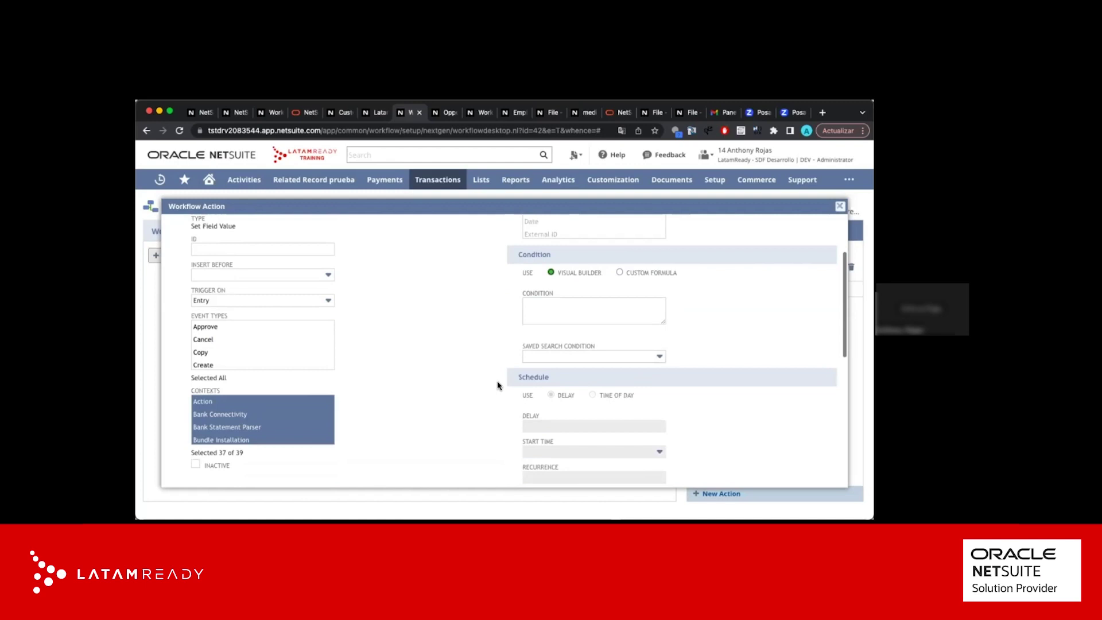
scroll(458, 324, "up", 5)
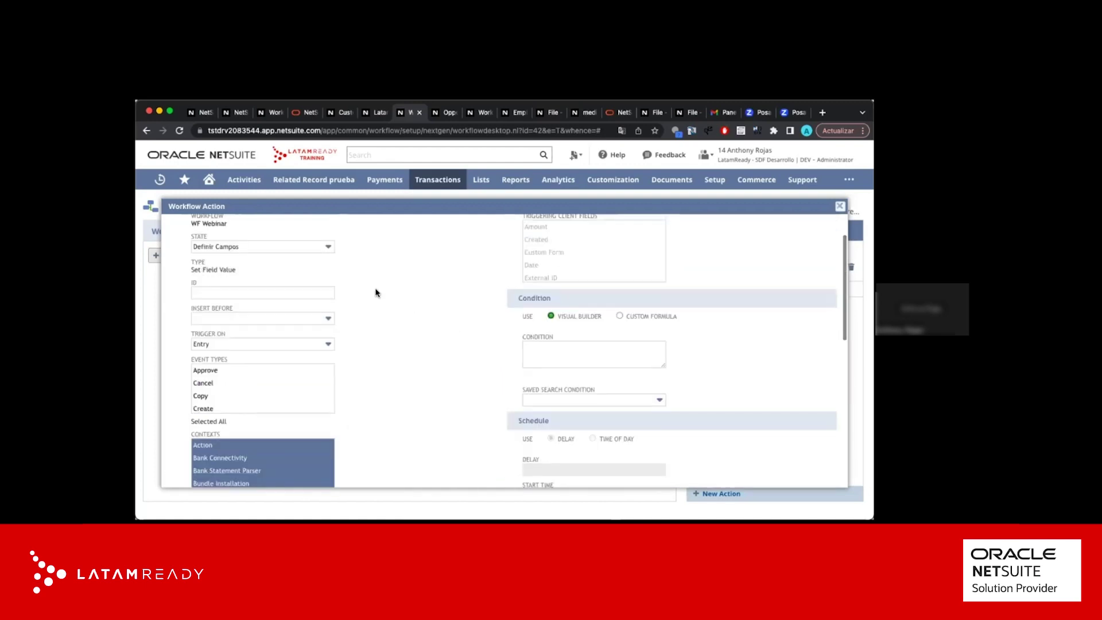
scroll(333, 270, "up", 3)
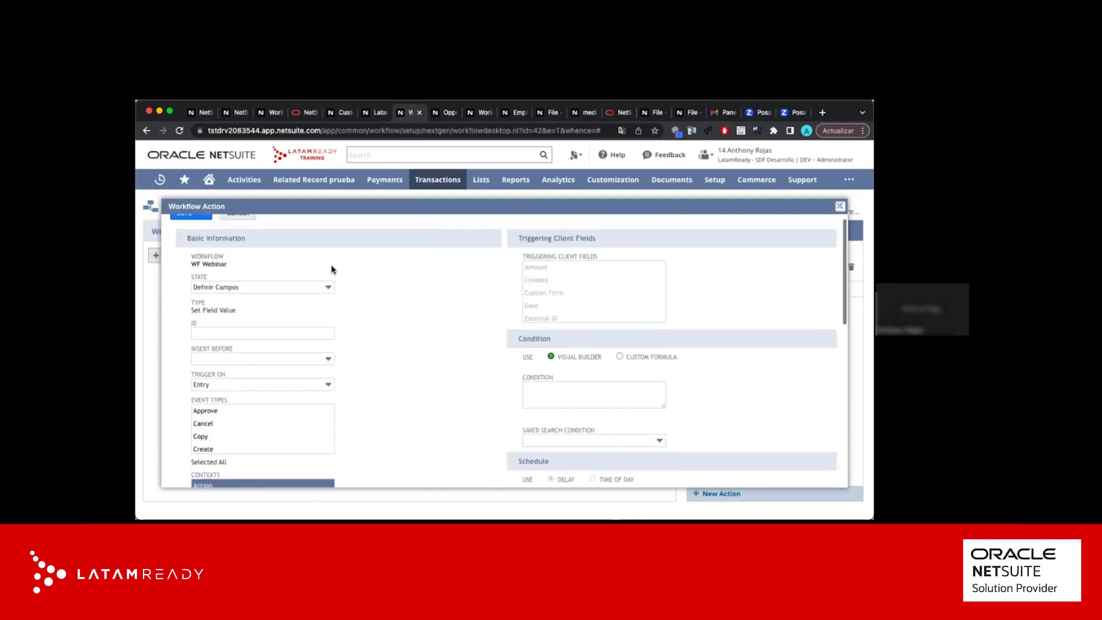
left_click(296, 295)
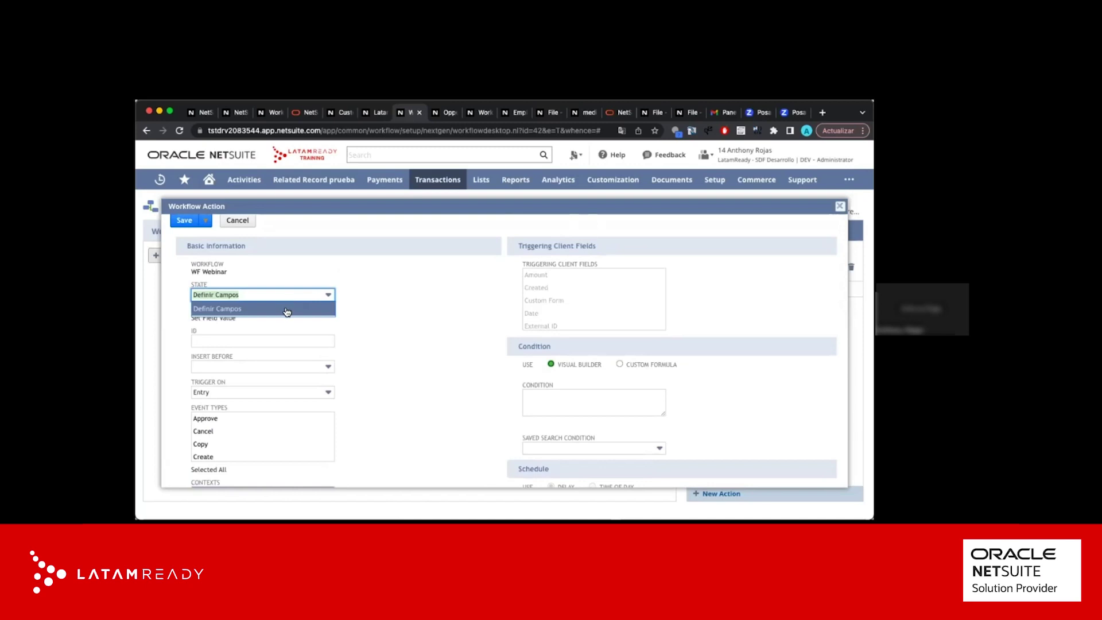
left_click(287, 312)
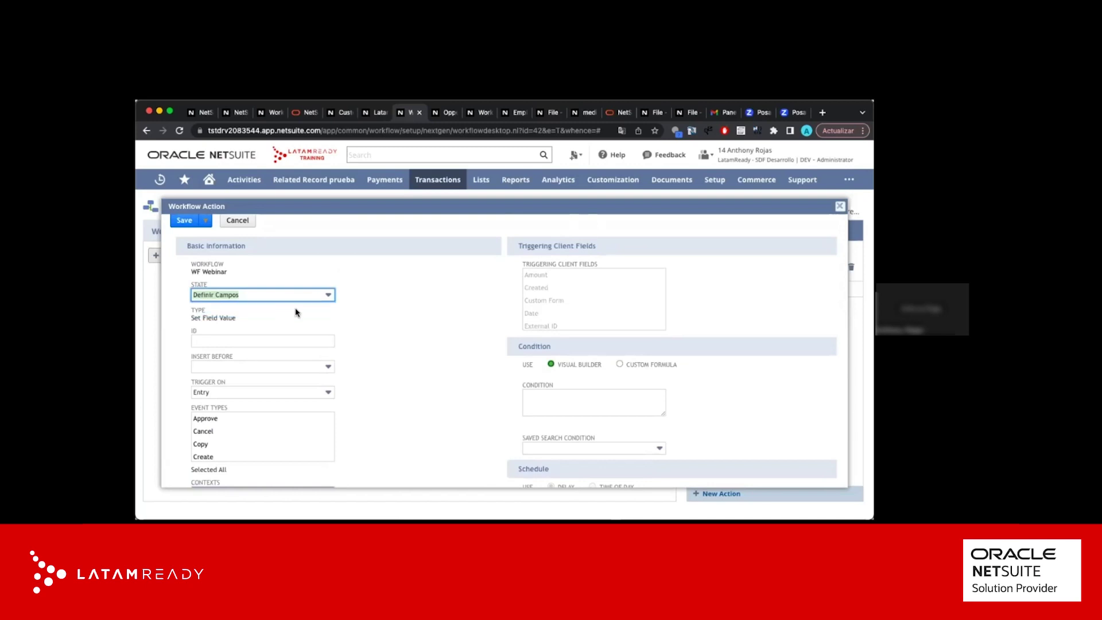
Examine the action's type, ID and Insert Before settings, leaving the ID and Insert Before blank
triple_click(222, 317)
left_click(243, 339)
left_click(364, 335)
left_click(278, 338)
scroll(277, 345, "down", 1)
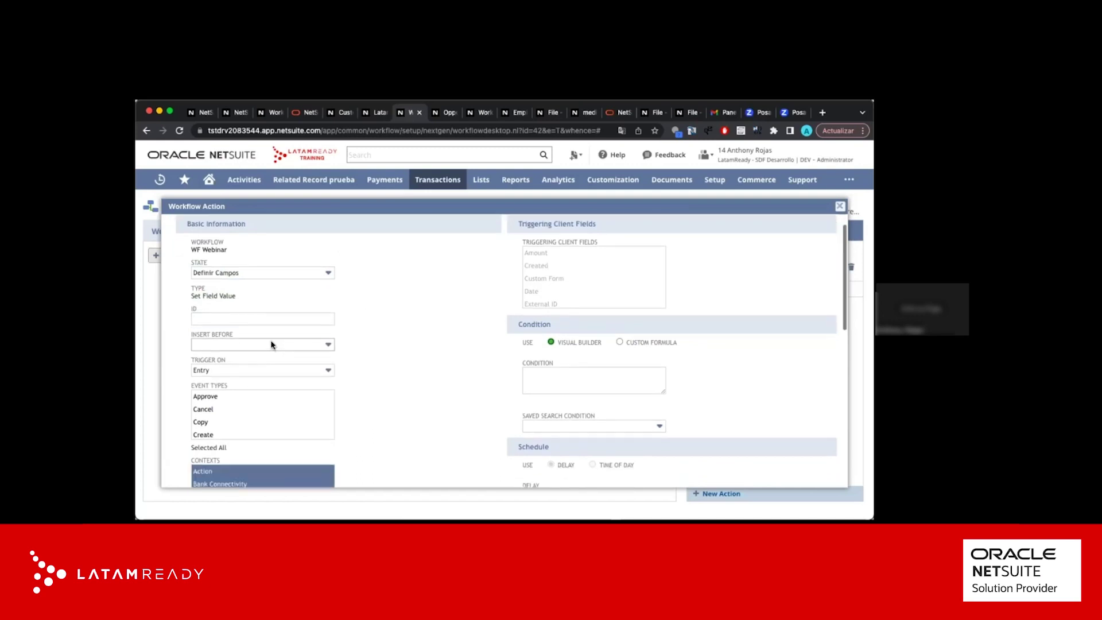
left_click(272, 344)
left_click(359, 346)
left_click(298, 345)
left_click(298, 355)
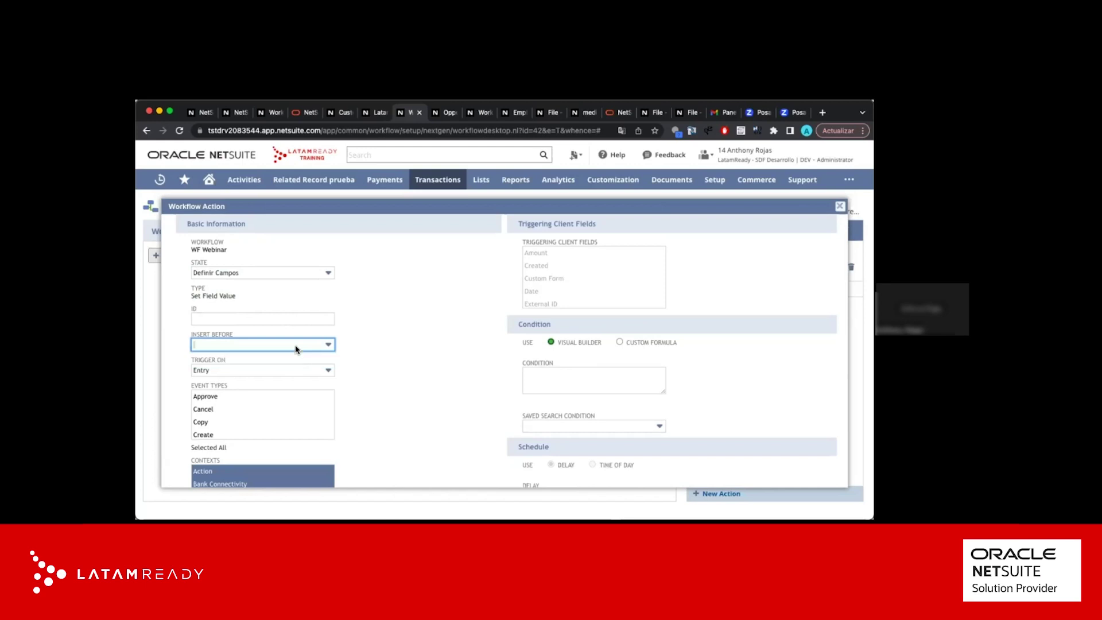
left_click(291, 346)
left_click(381, 349)
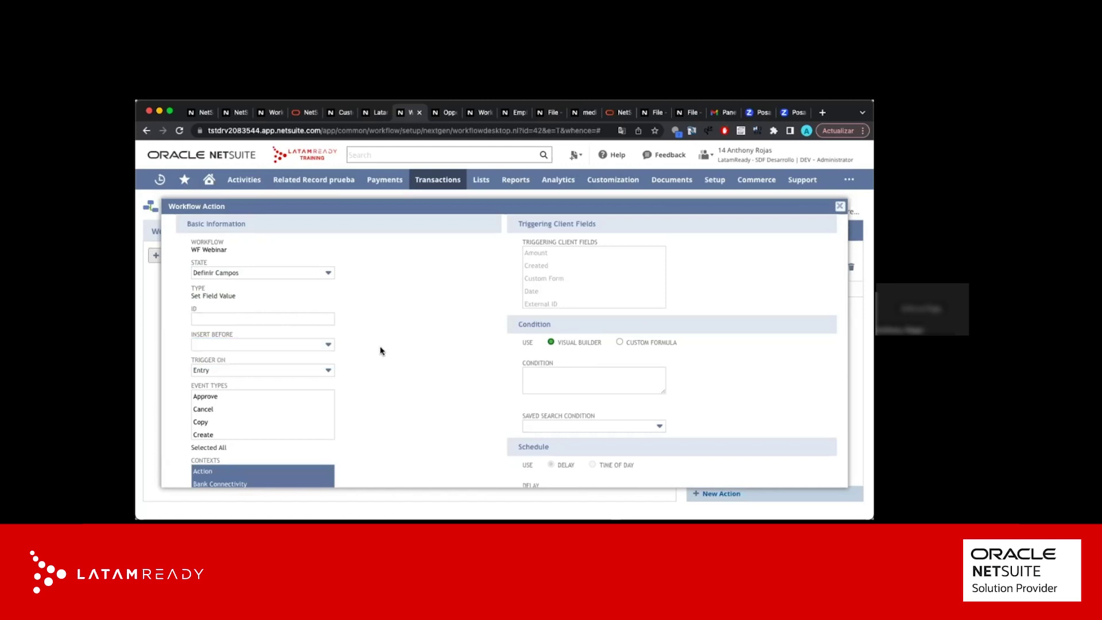
scroll(344, 351, "down", 1)
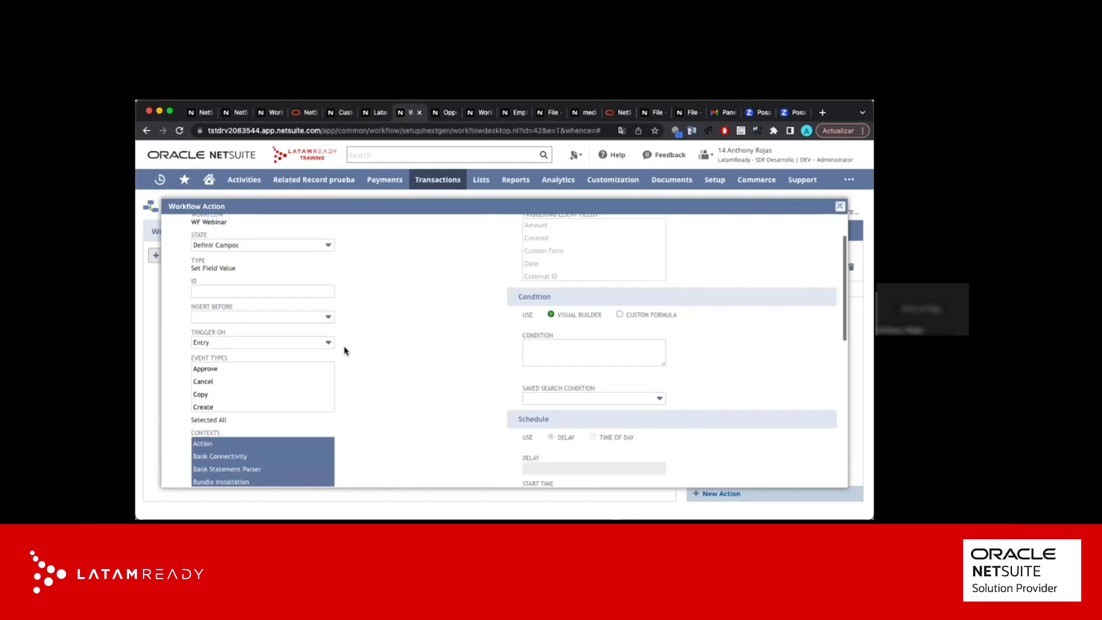
Browse the Trigger On options, try Before Record Load, and return the trigger to Entry
left_click(297, 344)
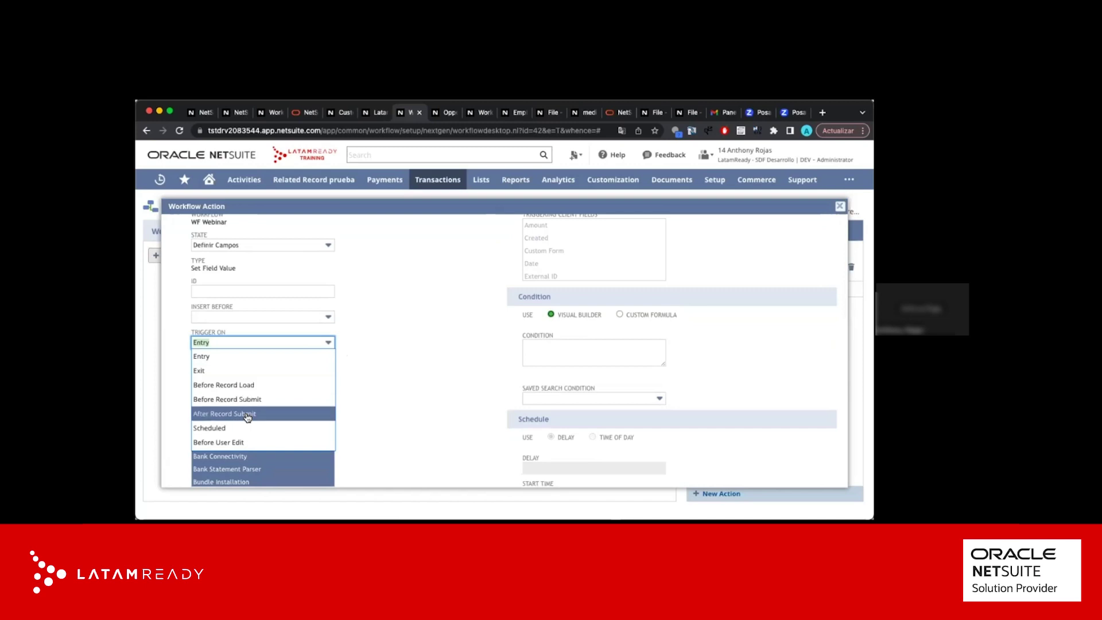
scroll(248, 416, "down", 2)
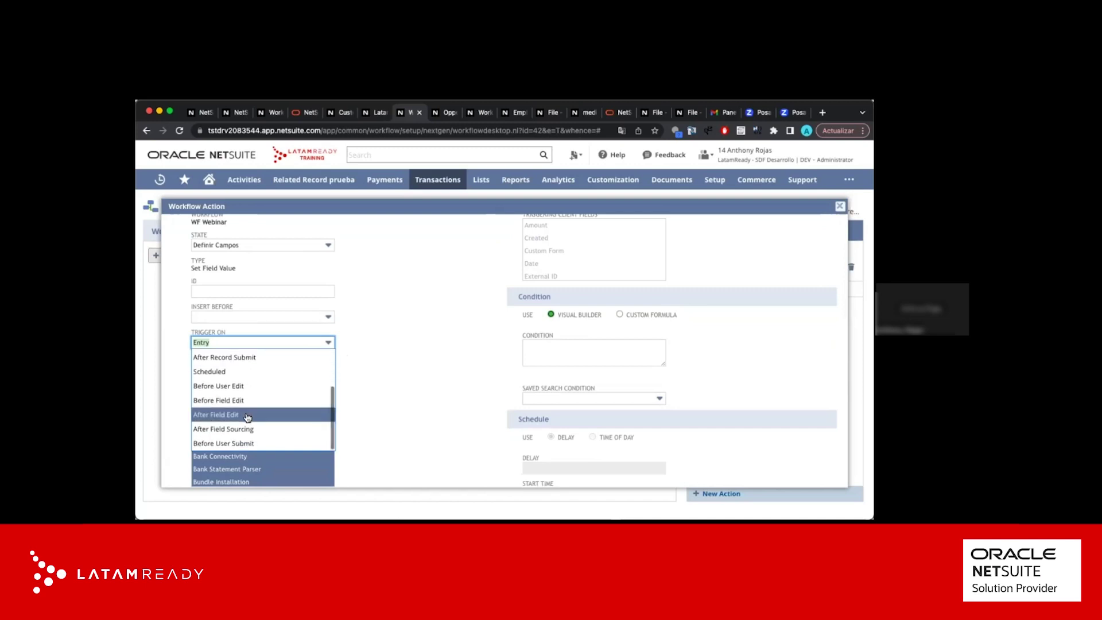
scroll(247, 414, "up", 2)
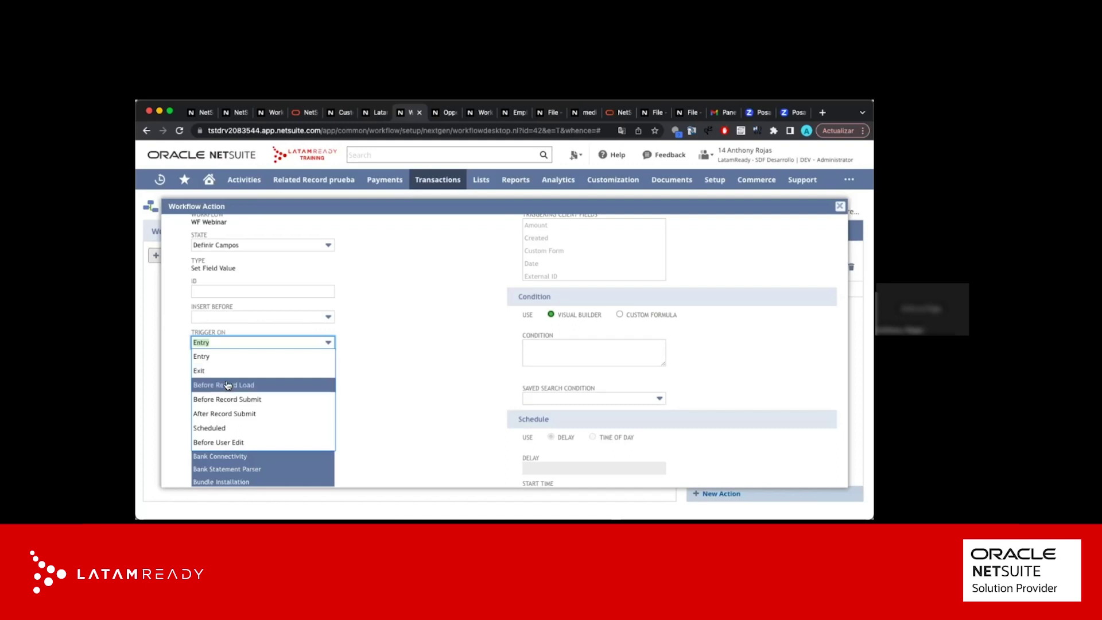
type("Exit")
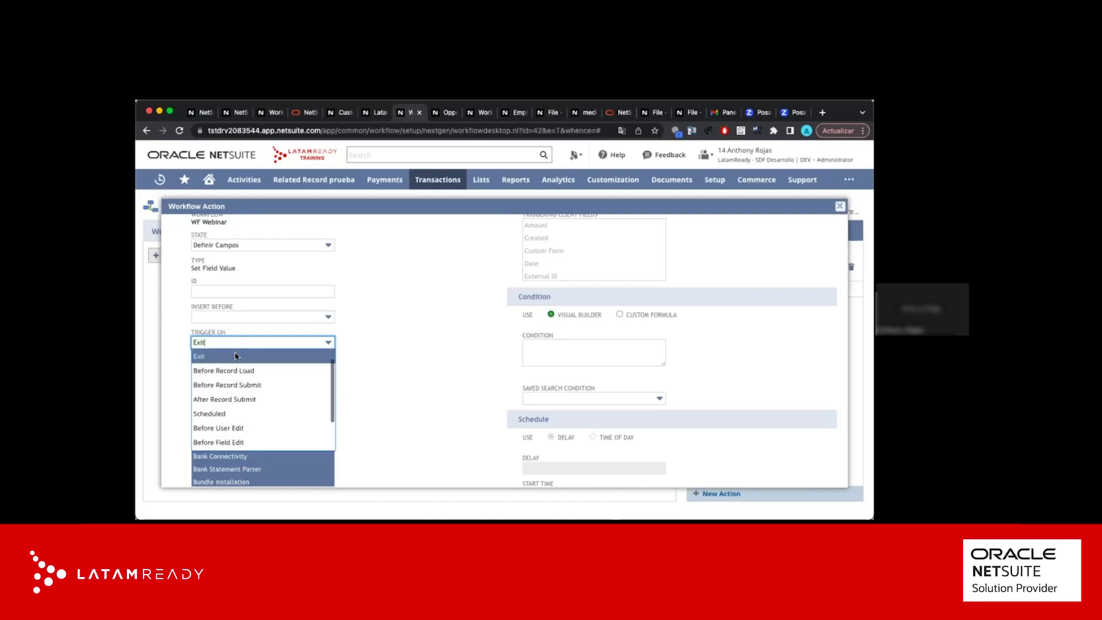
left_click(224, 371)
left_click(249, 344)
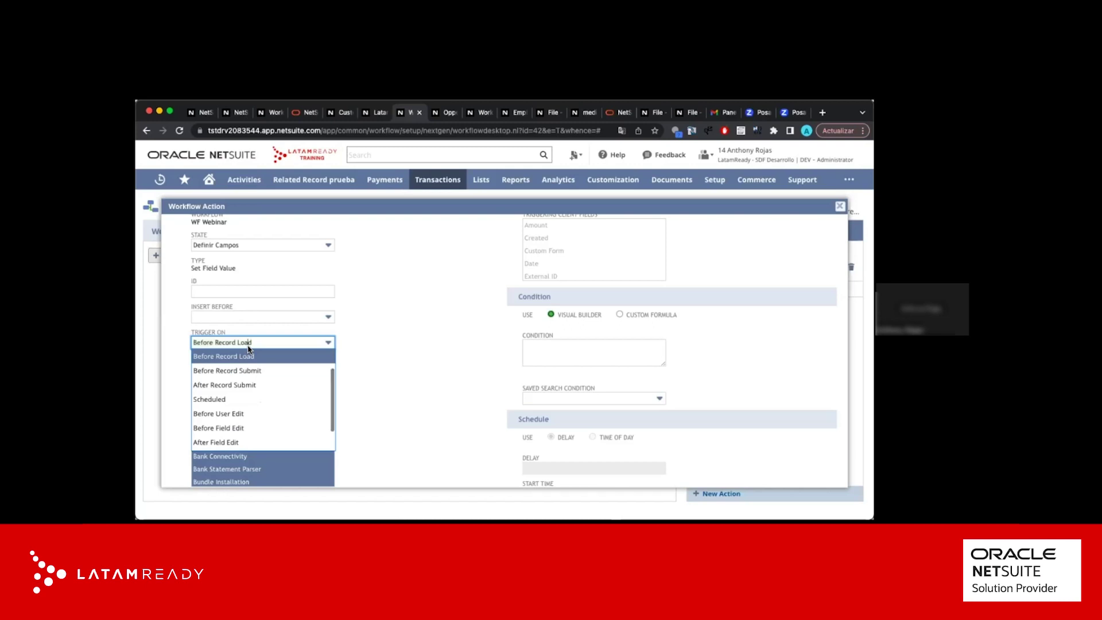
scroll(234, 382, "up", 1)
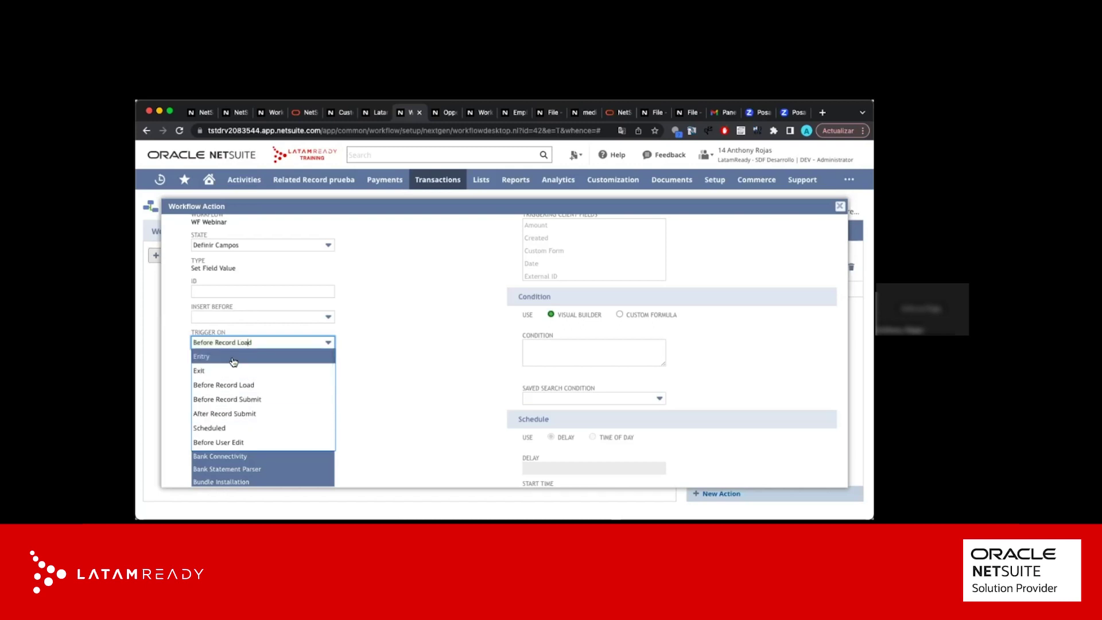
left_click(233, 357)
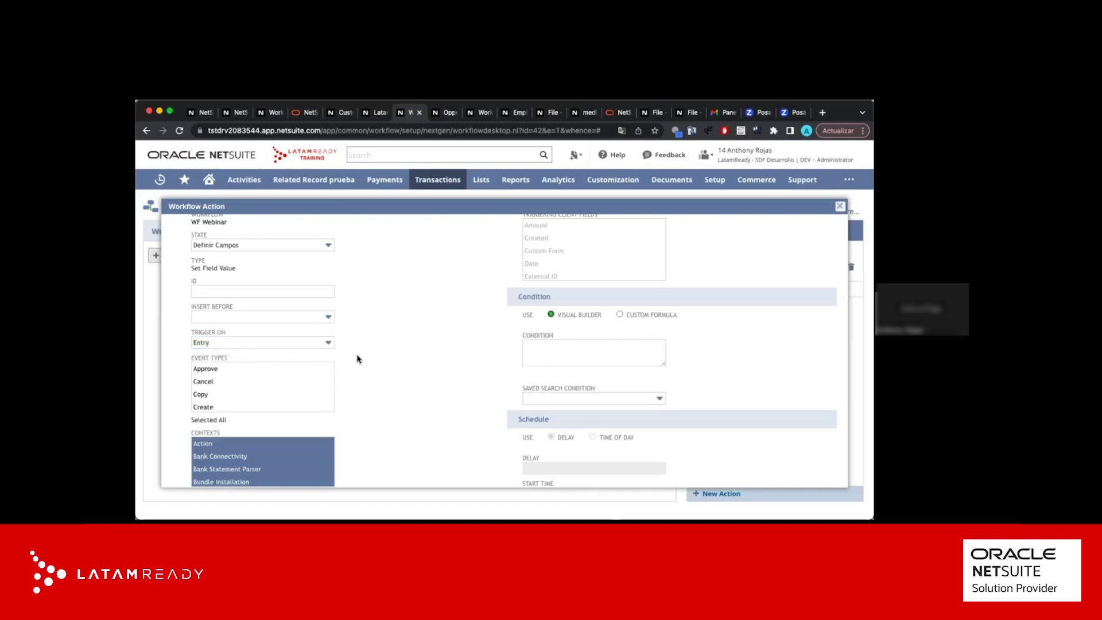
Check the action's contexts, schedule and parameters, and save the Set Field Value action
scroll(320, 344, "down", 2)
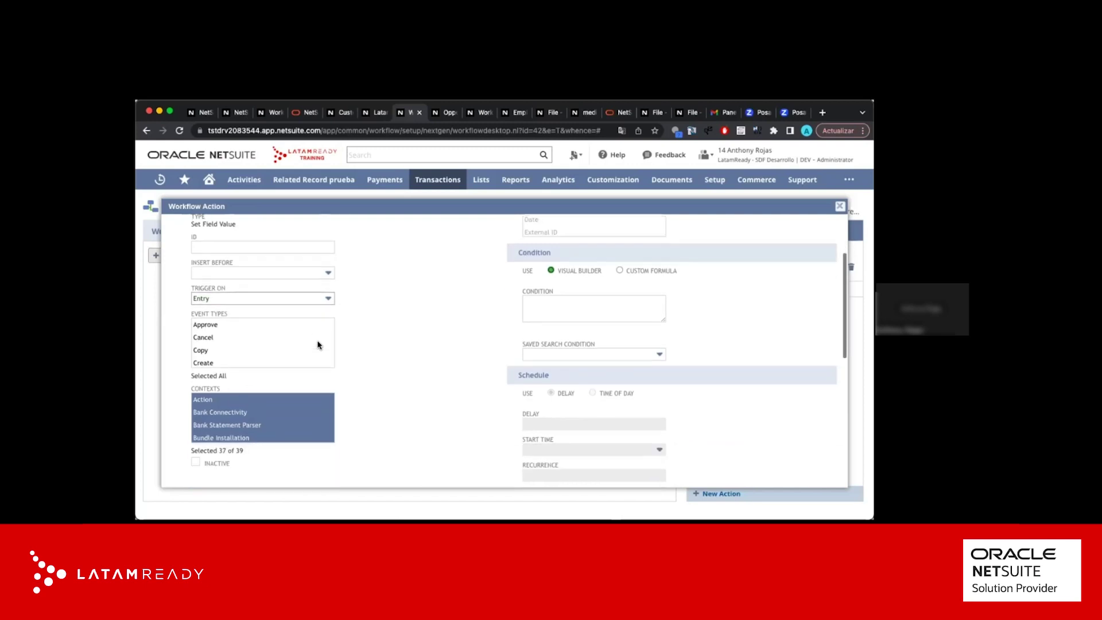
scroll(320, 345, "down", 3)
scroll(257, 402, "down", 3)
scroll(403, 399, "down", 5)
scroll(404, 399, "up", 10)
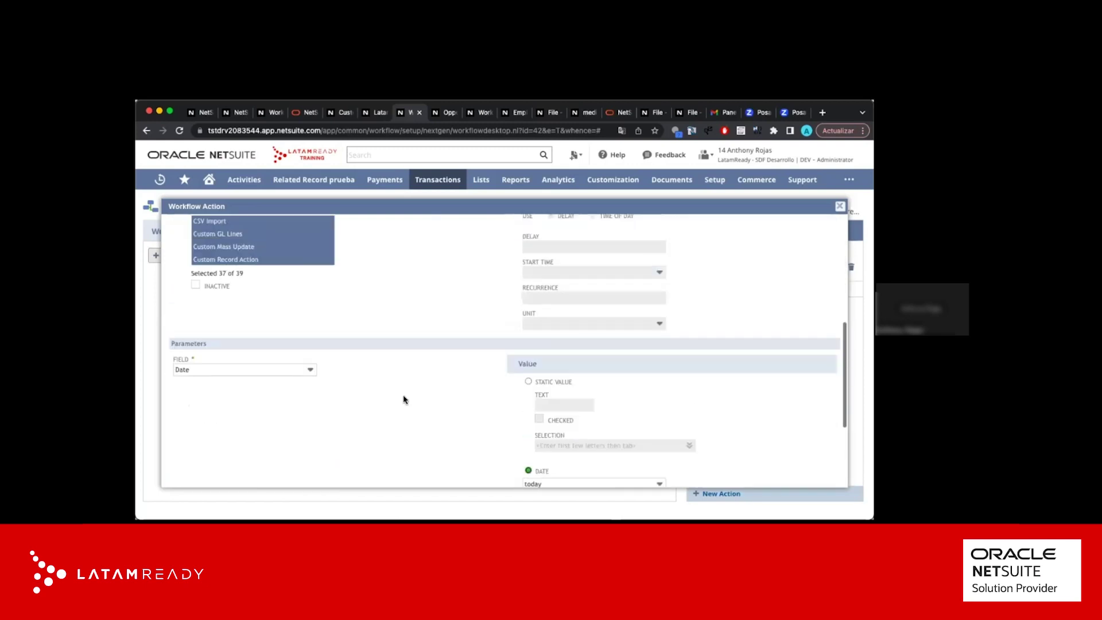
left_click(181, 225)
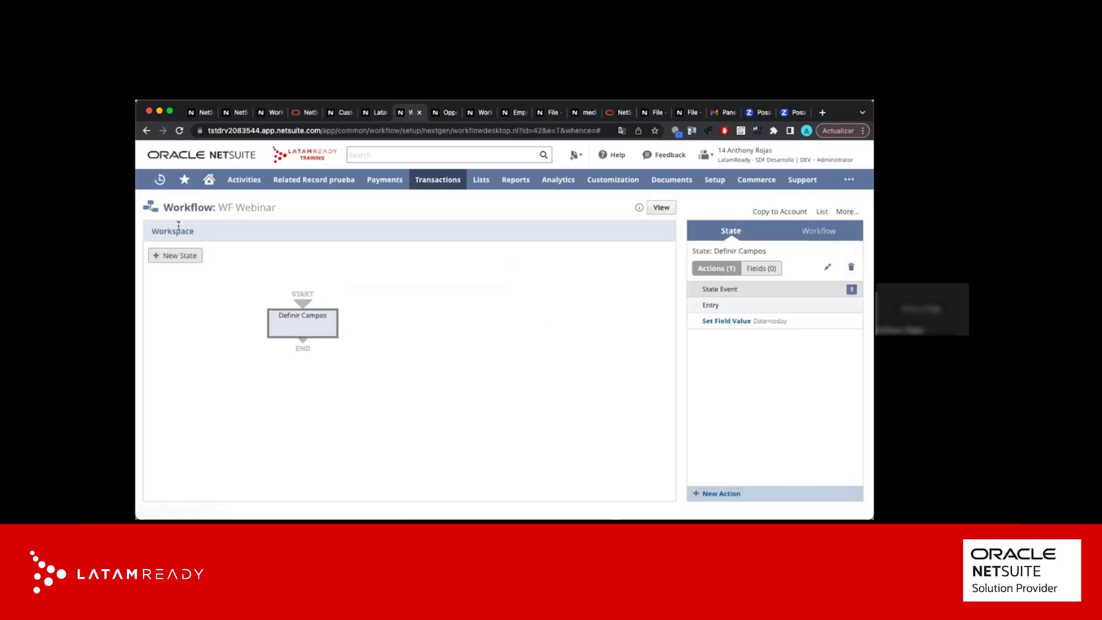
Reload the new Transaction WF record form and check its Date field
left_click(376, 112)
left_click(180, 130)
key("Return")
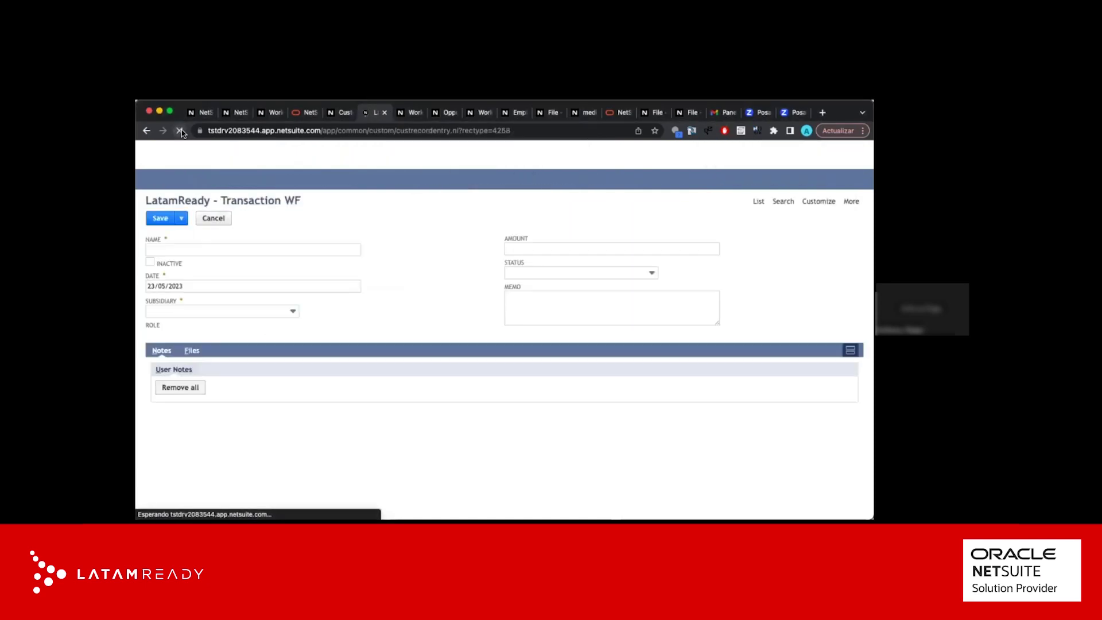
left_click(212, 275)
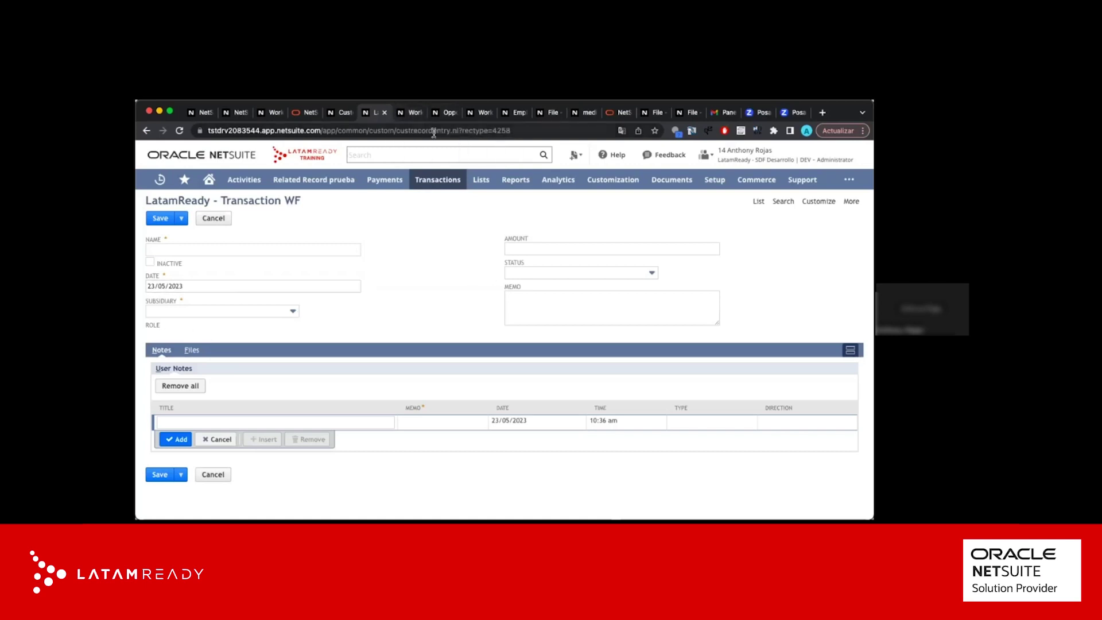
Add a Set Field Value action to the Definir Campos state, targeting the Role field
left_click(406, 113)
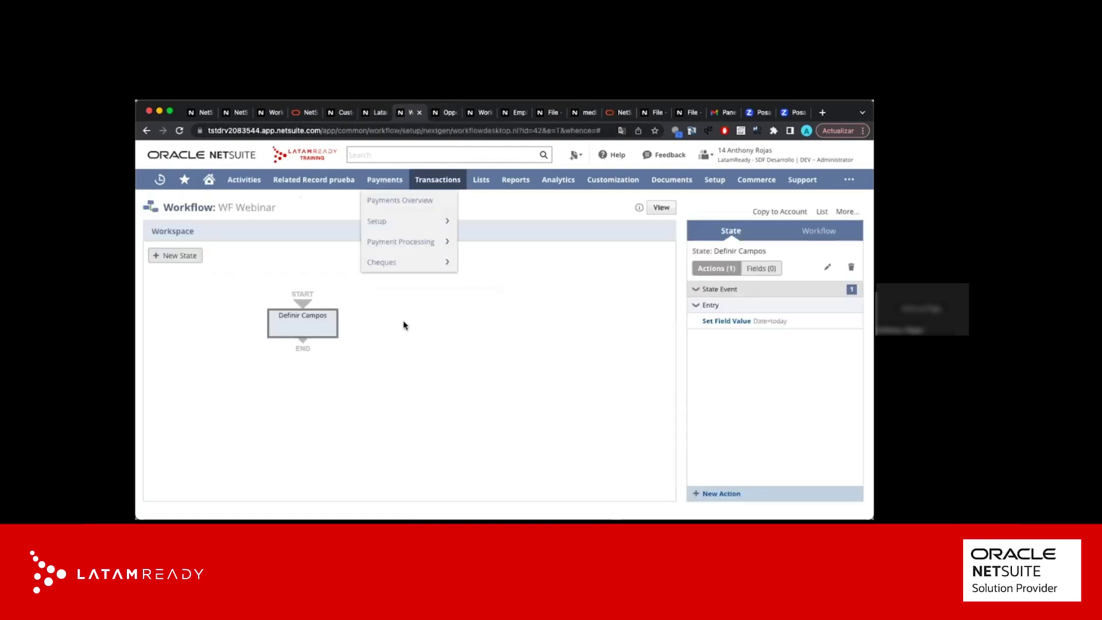
left_click(711, 492)
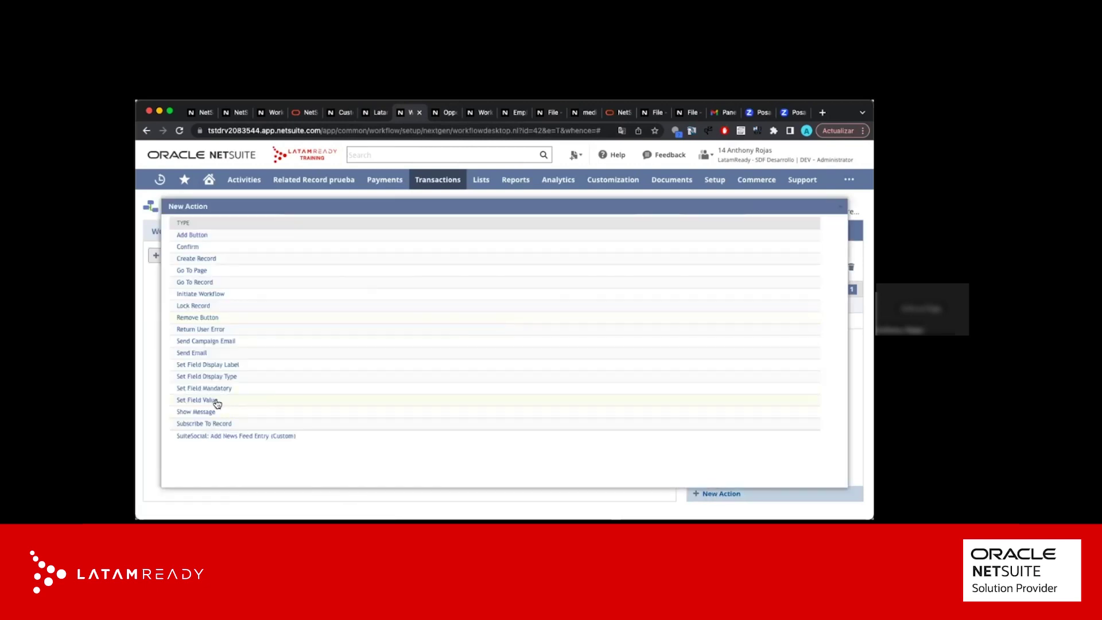
left_click(213, 402)
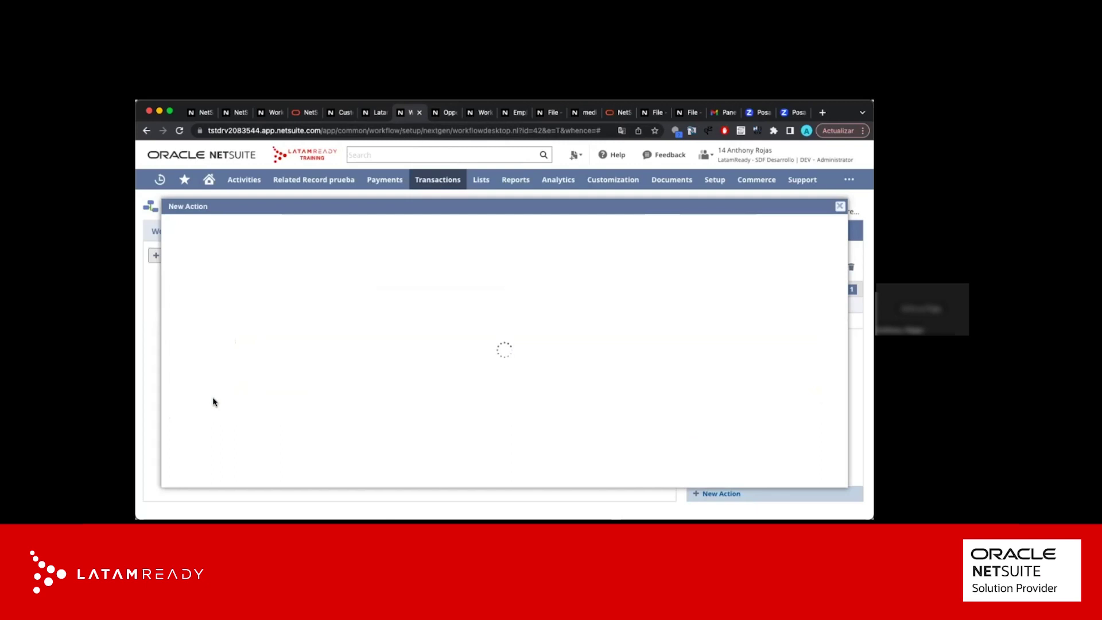
left_click(265, 351)
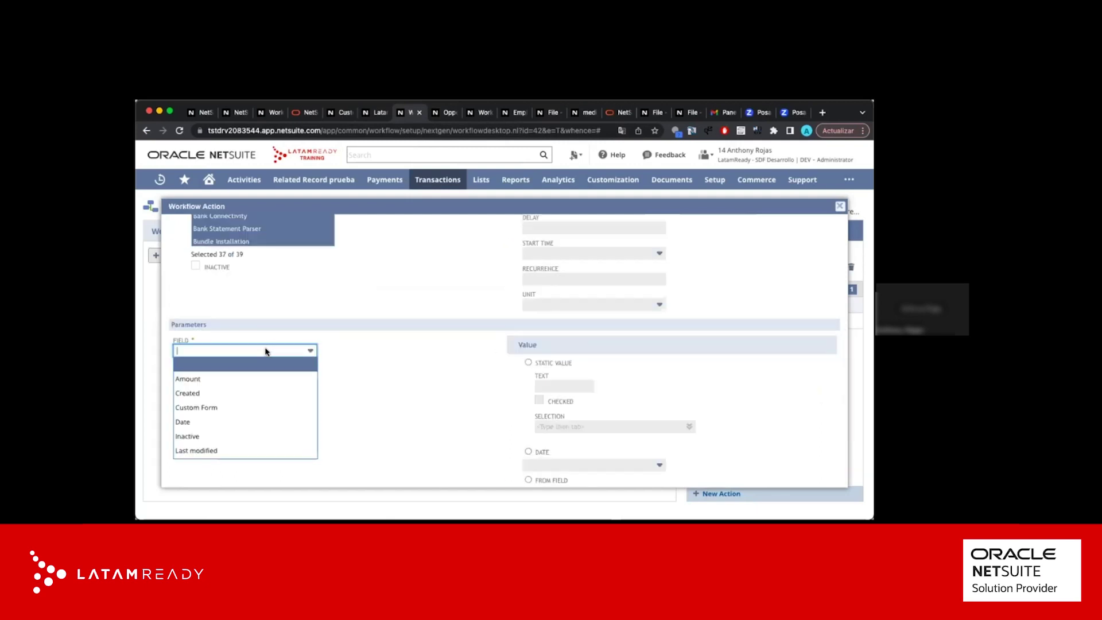
type("r")
left_click(228, 423)
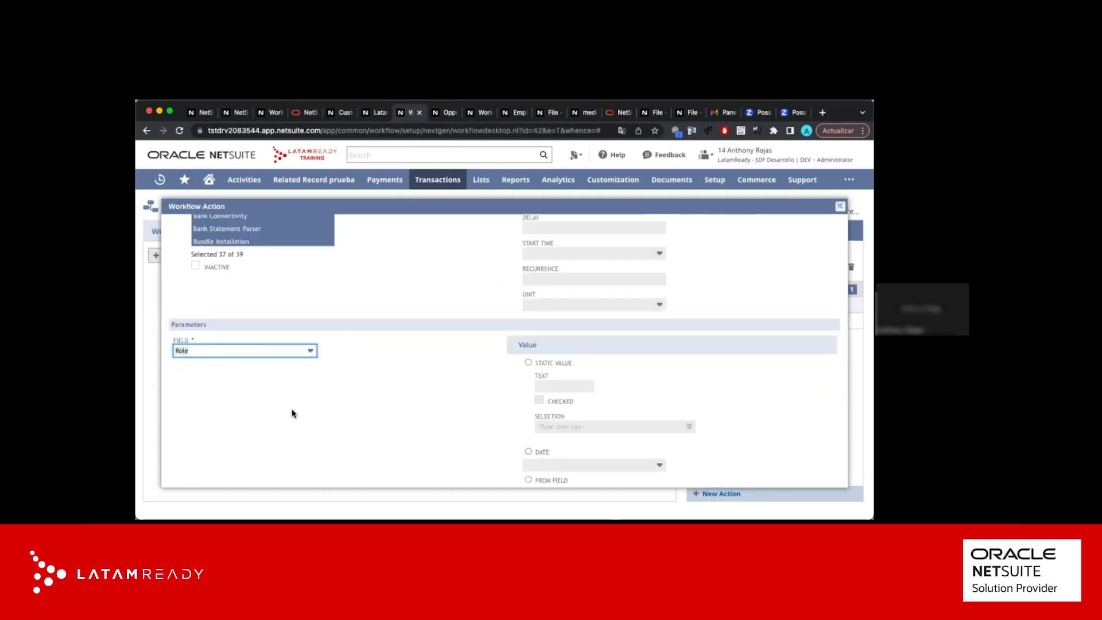
Take the Role value from the current record's User Role field and save the action
scroll(426, 413, "down", 1)
scroll(427, 413, "down", 3)
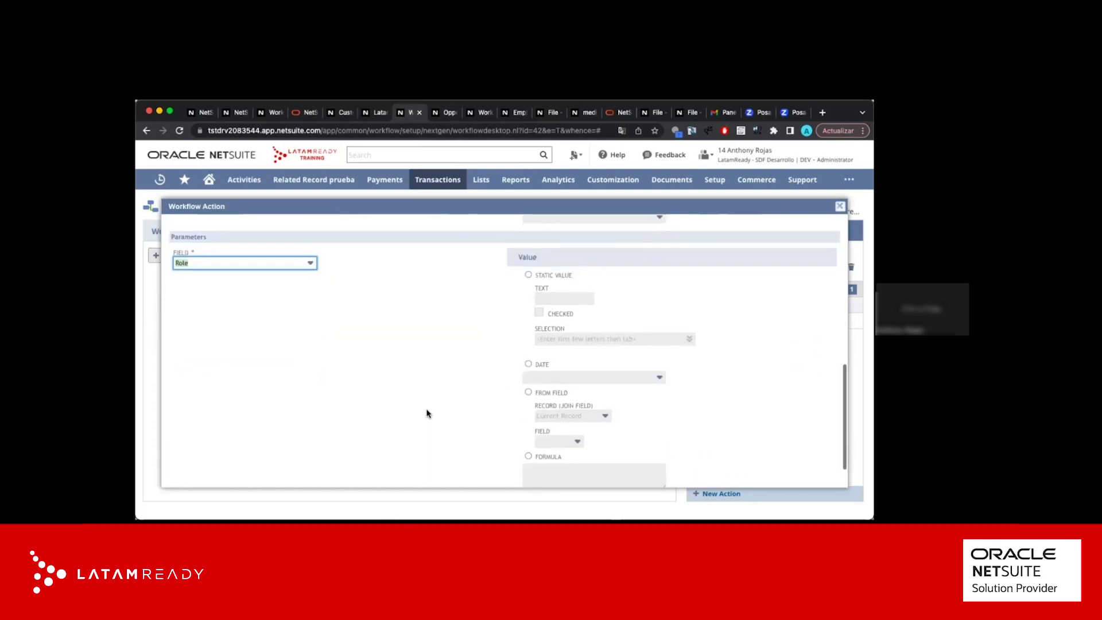
left_click(527, 370)
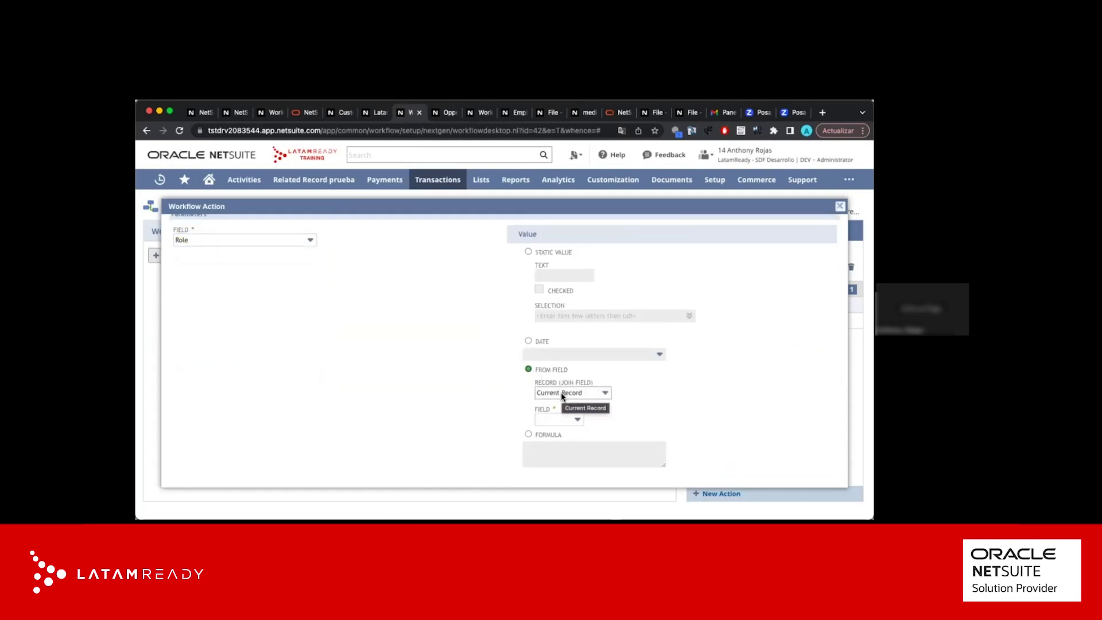
left_click(562, 395)
left_click(553, 423)
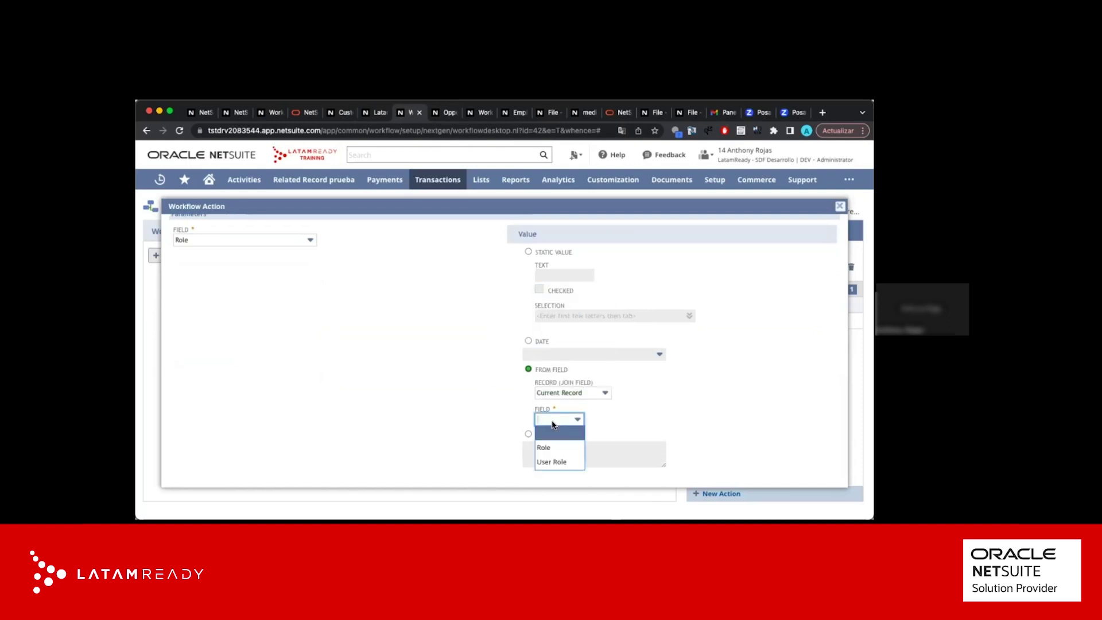
left_click(551, 461)
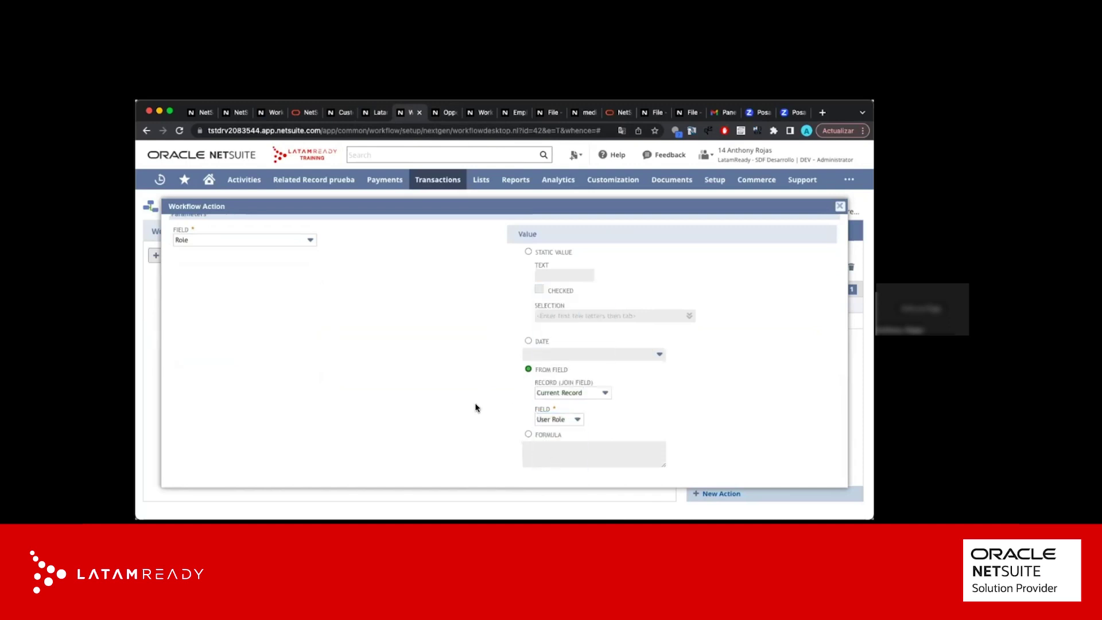
scroll(475, 407, "up", 10)
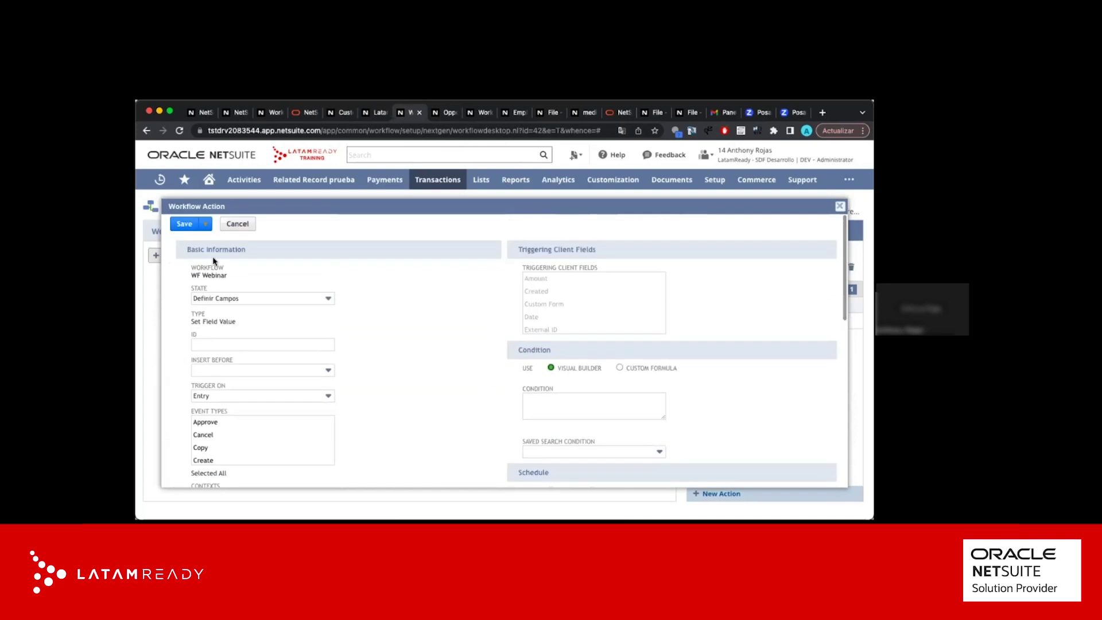
left_click(184, 226)
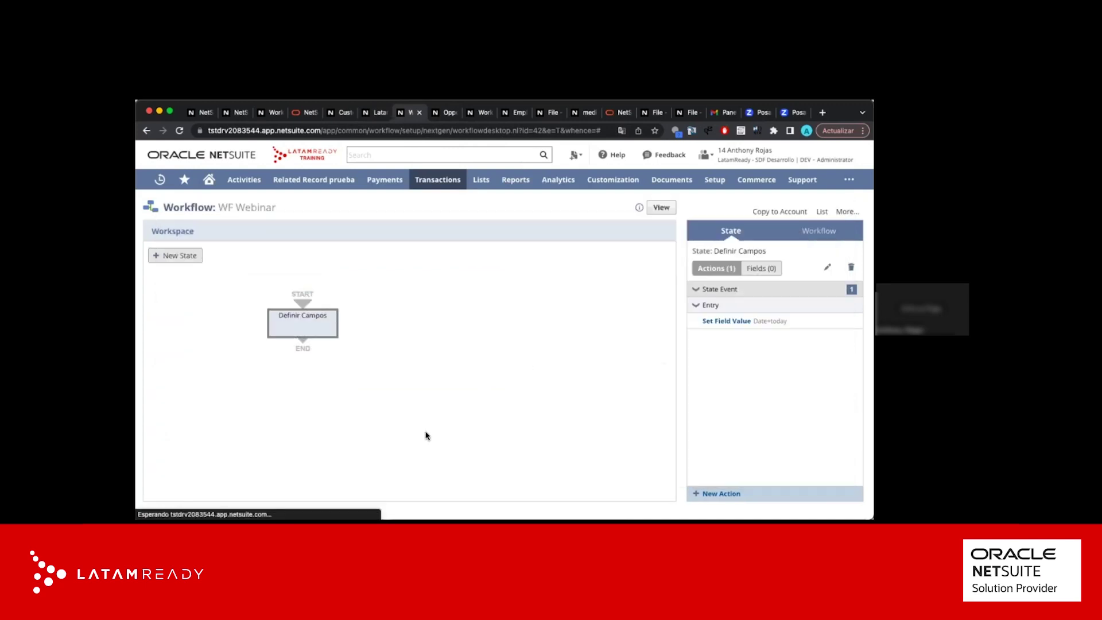
Add and save a Set Field Mandatory action that makes the Amount field mandatory before record load
left_click(731, 497)
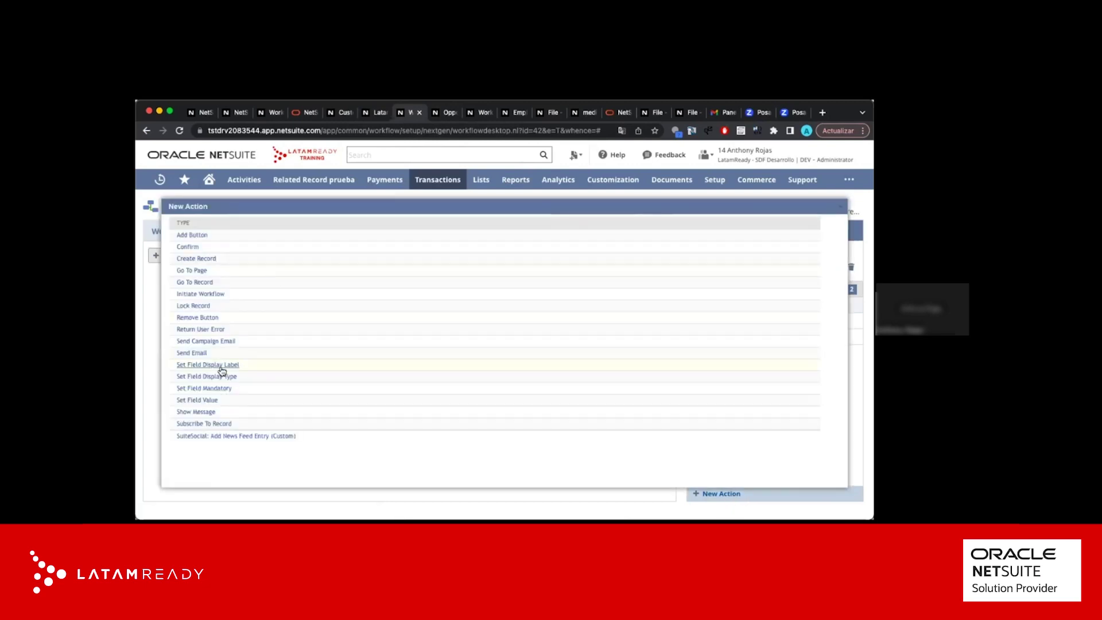
left_click(220, 390)
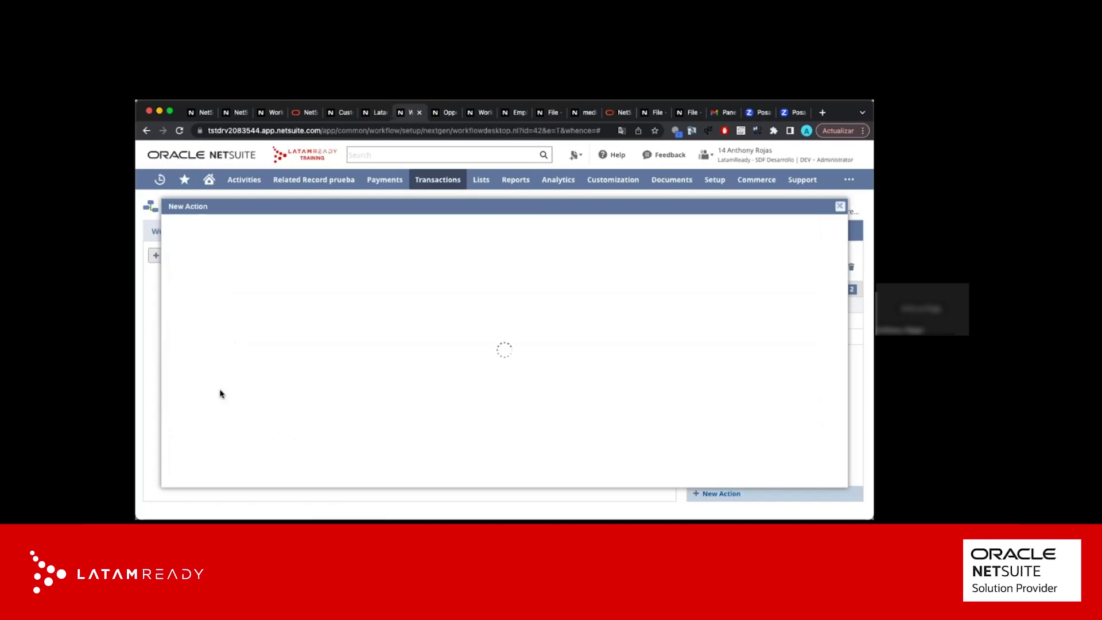
scroll(221, 393, "down", 5)
left_click(228, 441)
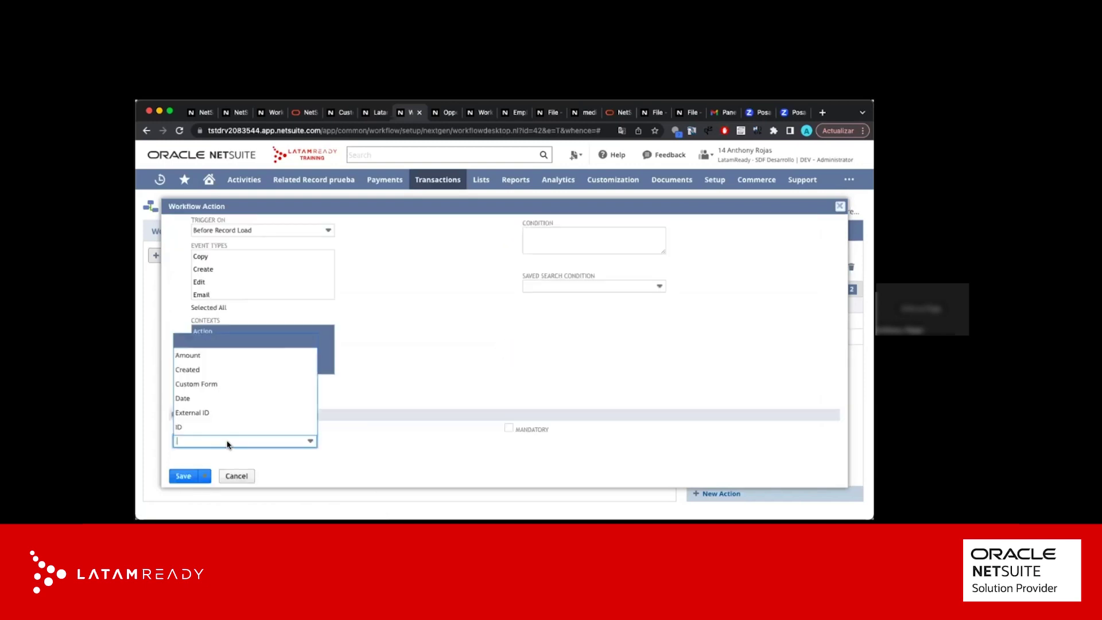
left_click(210, 355)
left_click(509, 428)
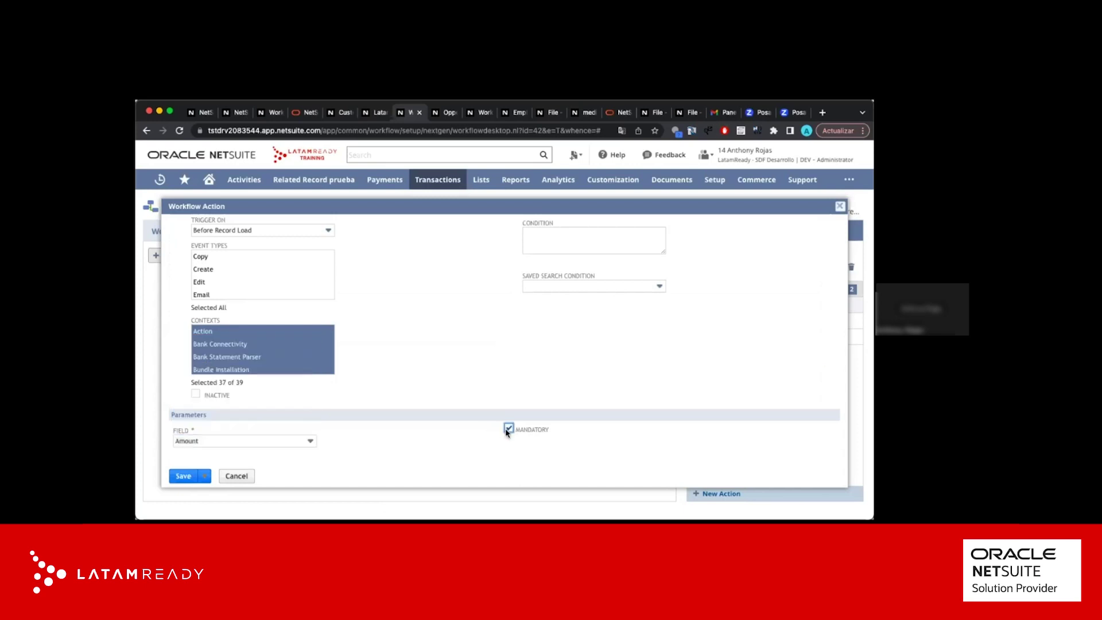
left_click(182, 475)
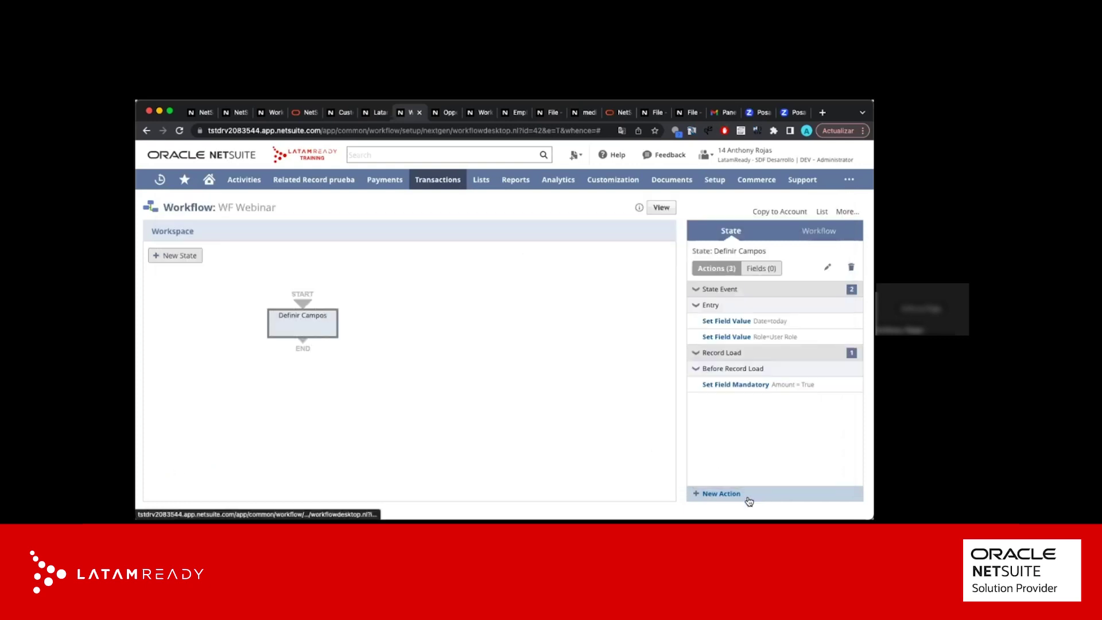
Check the Role and Amount fields on the new Transaction WF record form and return to the WF Webinar workflow
mouse_move(757, 389)
left_click(373, 112)
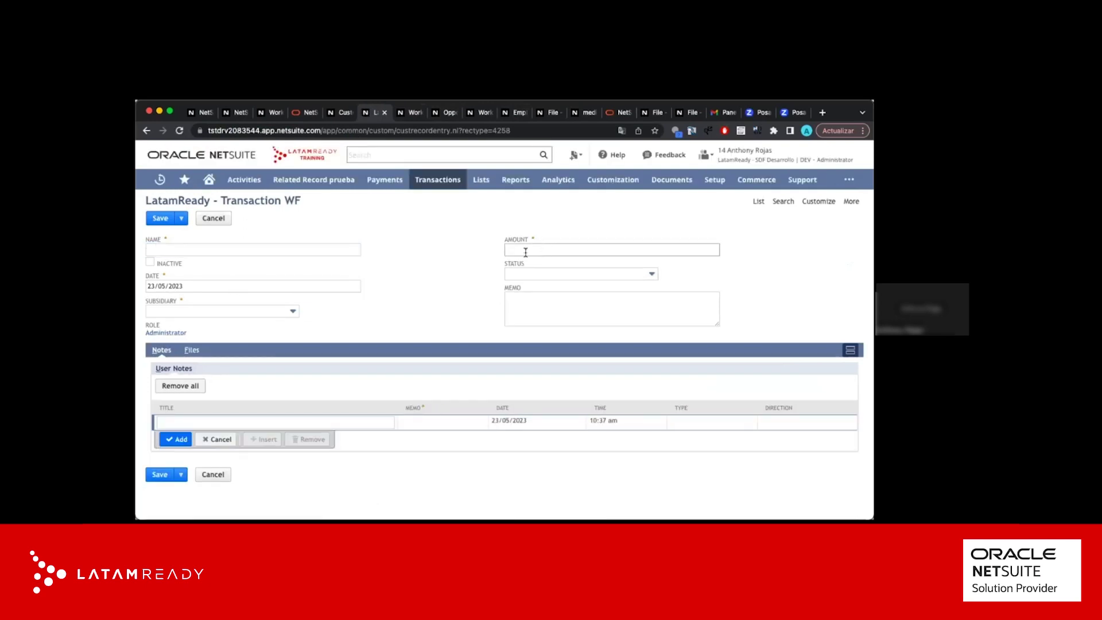
left_click(409, 112)
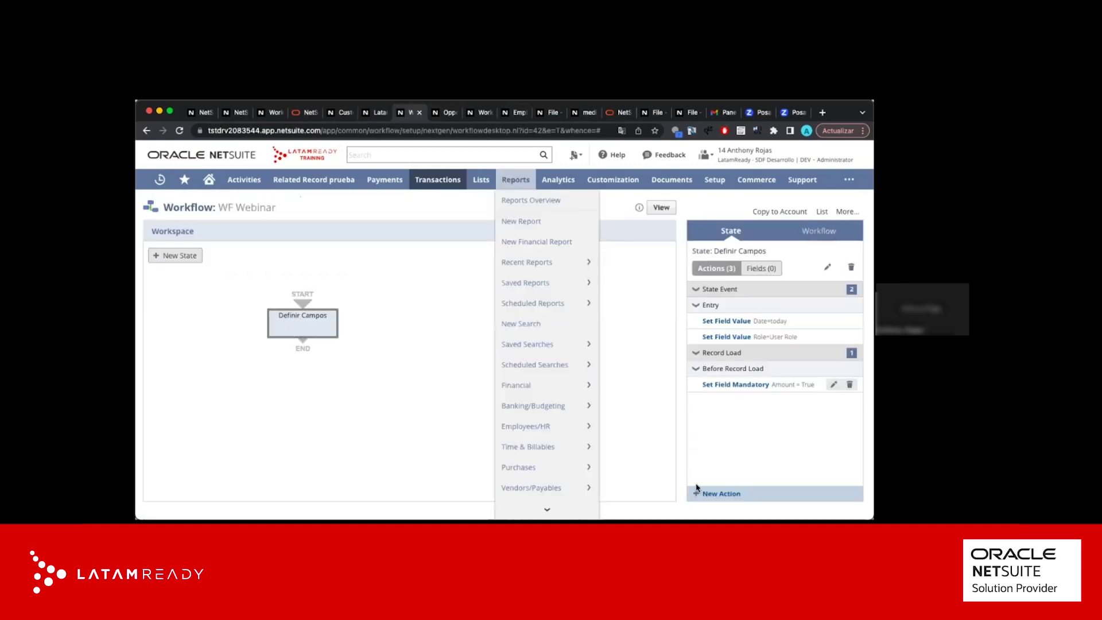
Add another Set Field Value action to the Definir Campos state, targeting the Status field
left_click(719, 495)
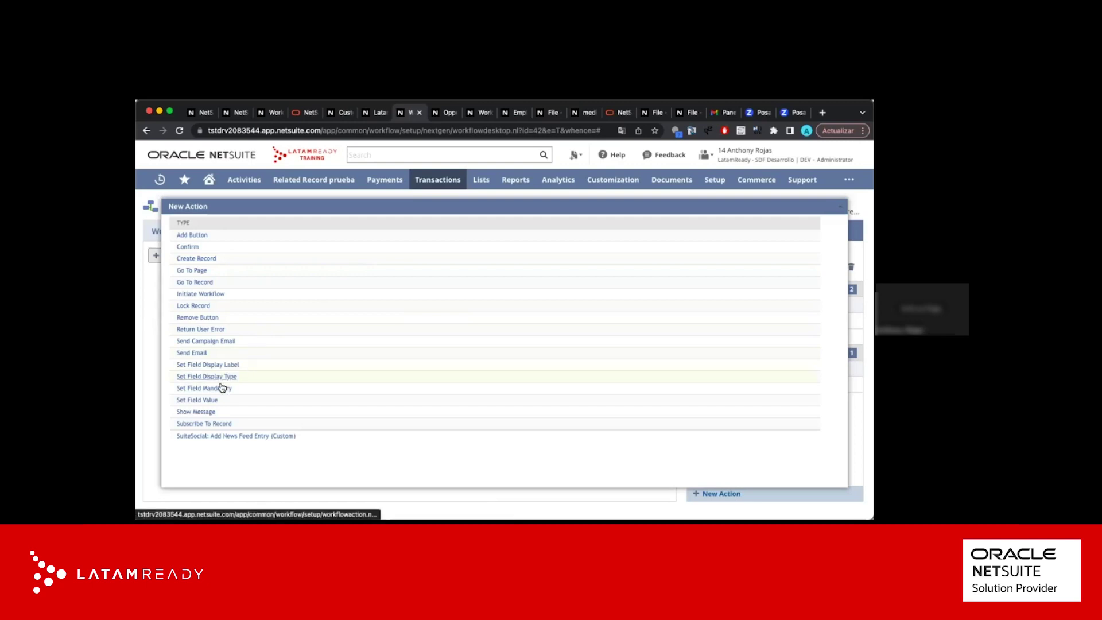
left_click(212, 402)
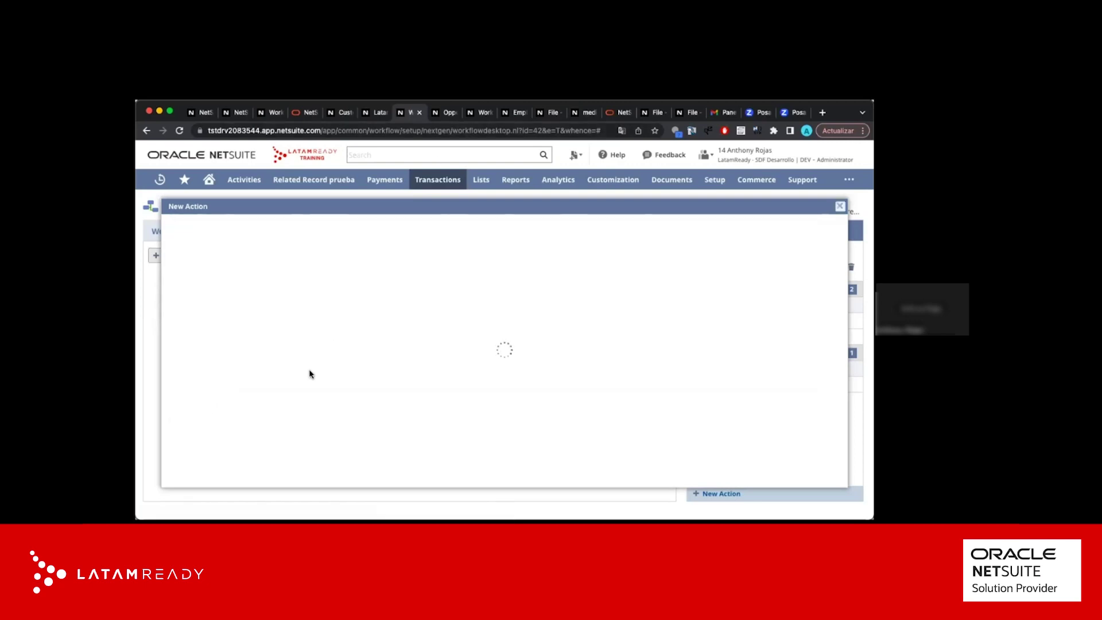
left_click(290, 351)
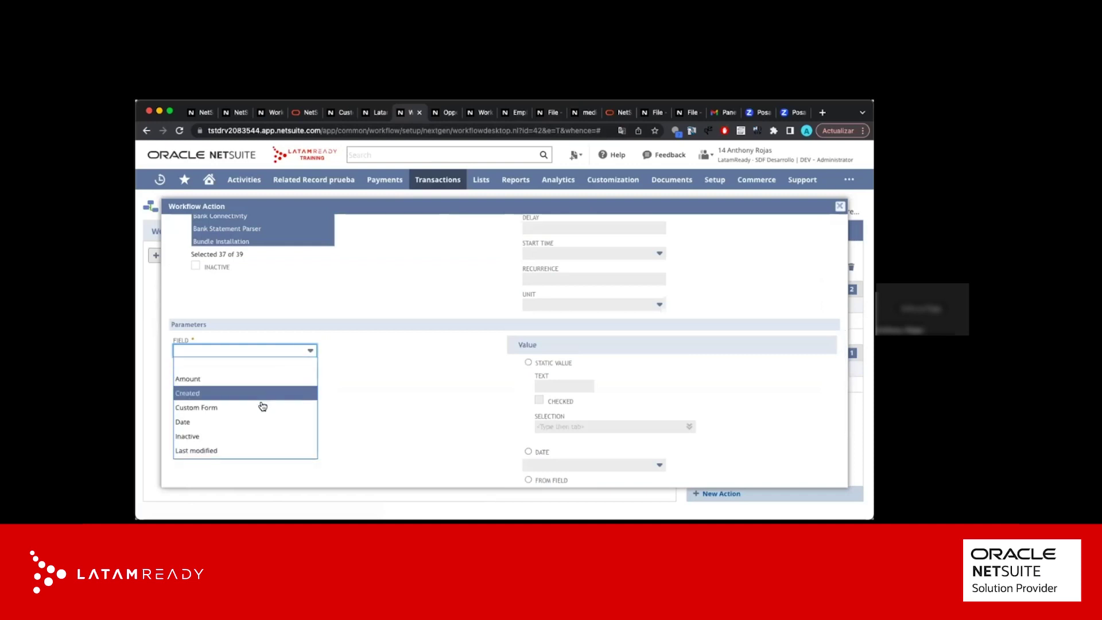
scroll(247, 413, "down", 3)
left_click(237, 437)
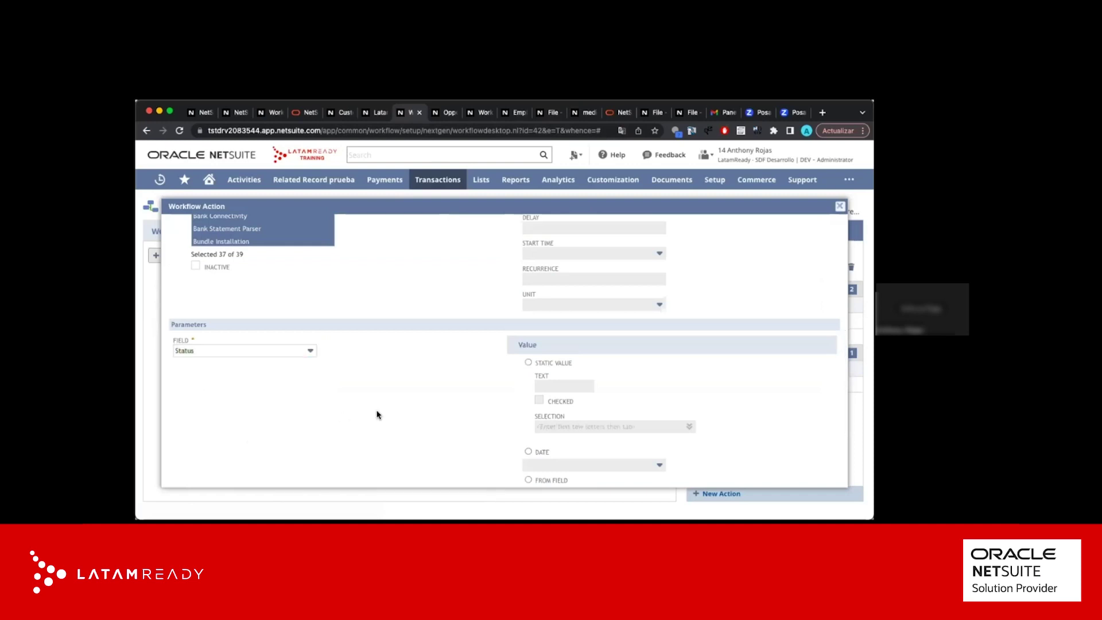
Give the Status field the static value Pending Approval and save the action
left_click(527, 363)
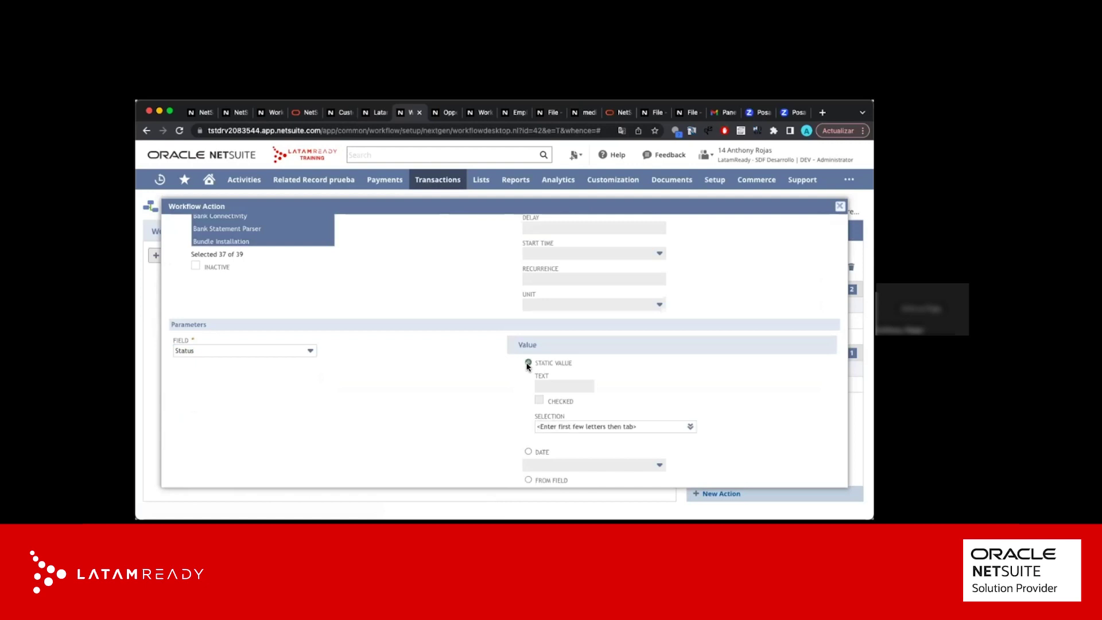
left_click(559, 428)
type("pending a")
key("BackSpace")
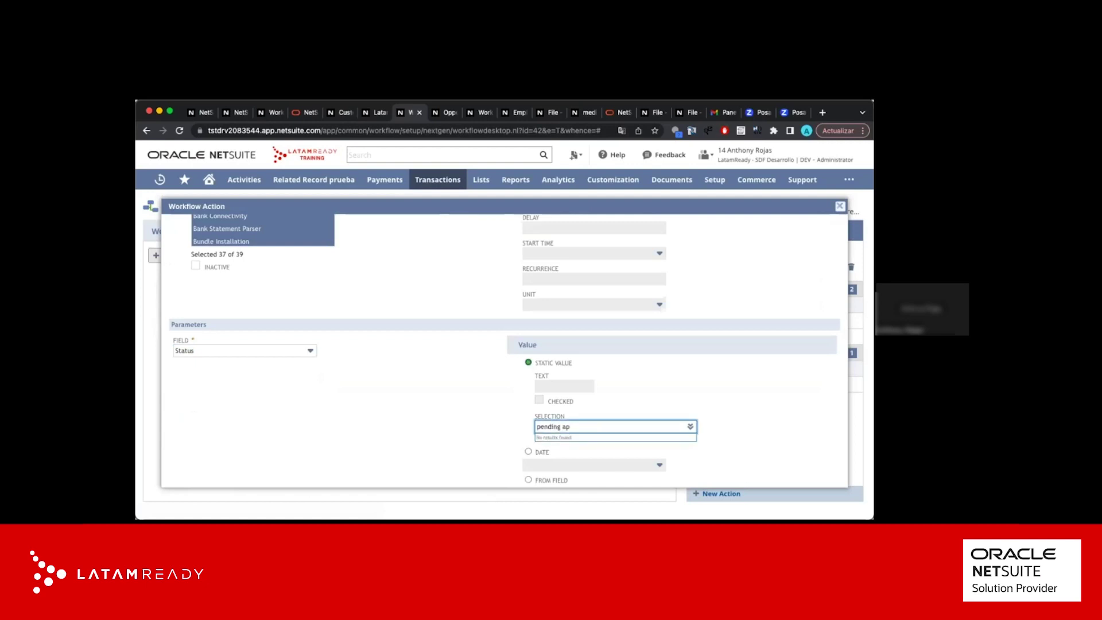
left_click(511, 418)
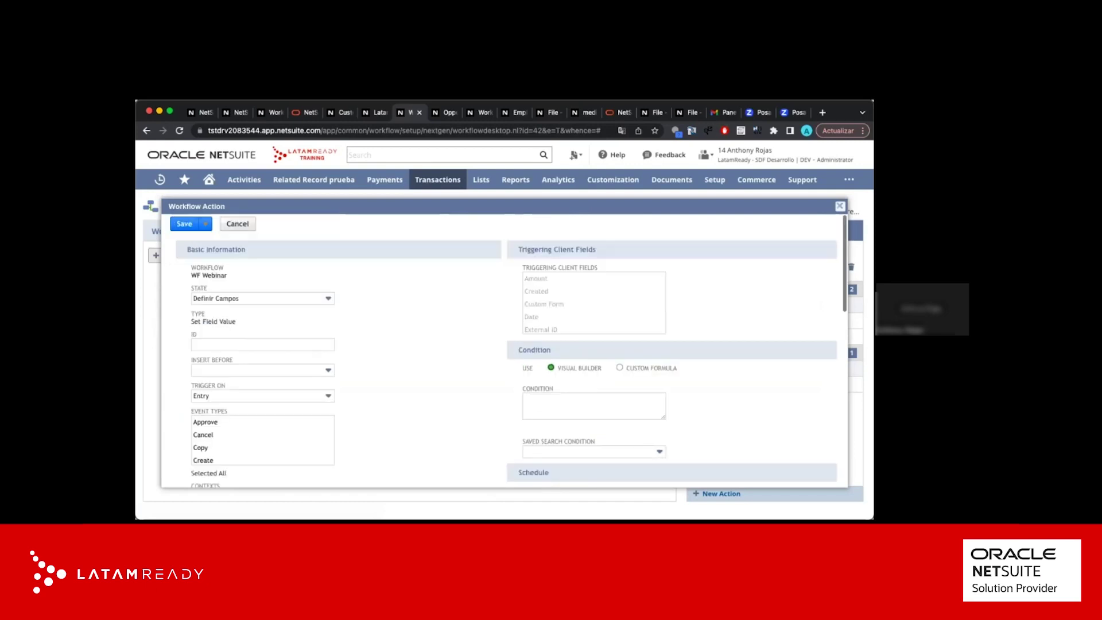
scroll(511, 417, "down", 5)
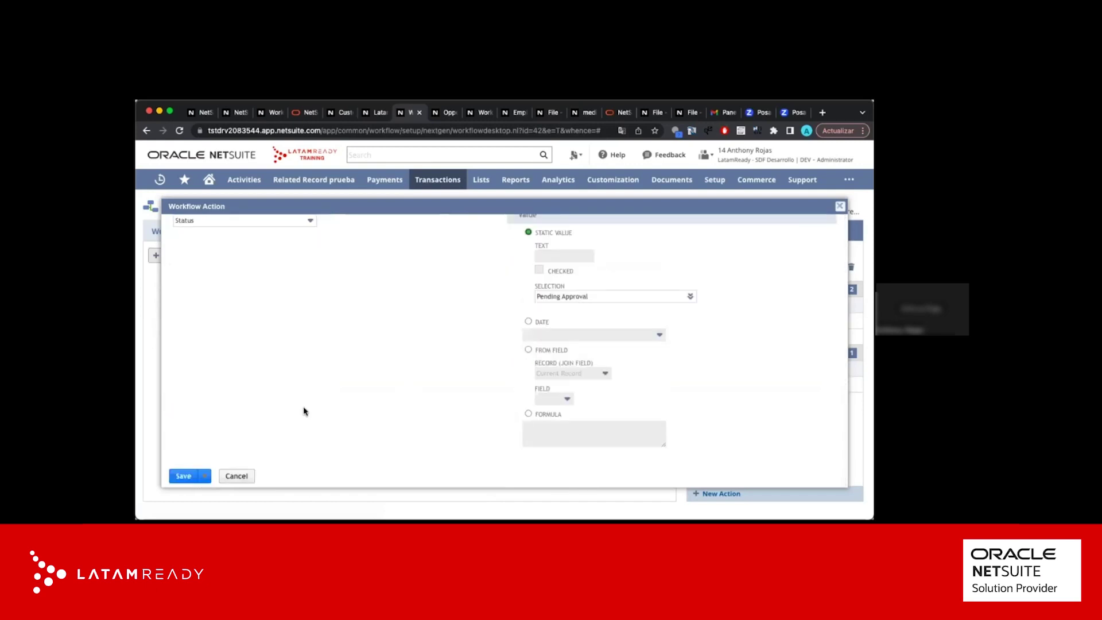
left_click(184, 476)
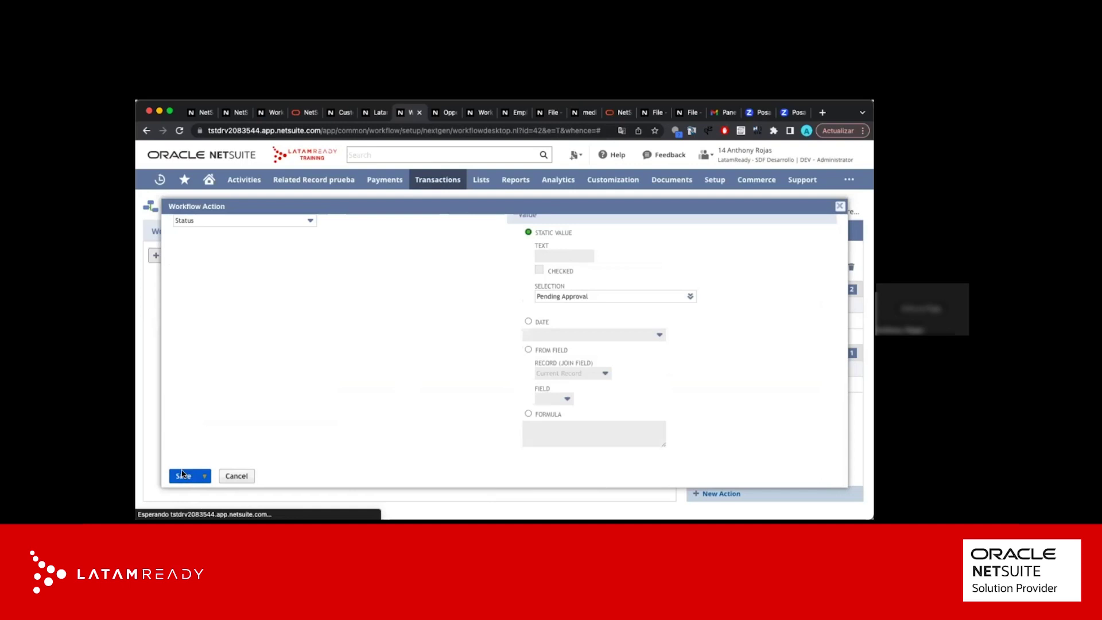
Add and save a Set Field Display Type action that shows the Status field as Inline before record load
left_click(721, 494)
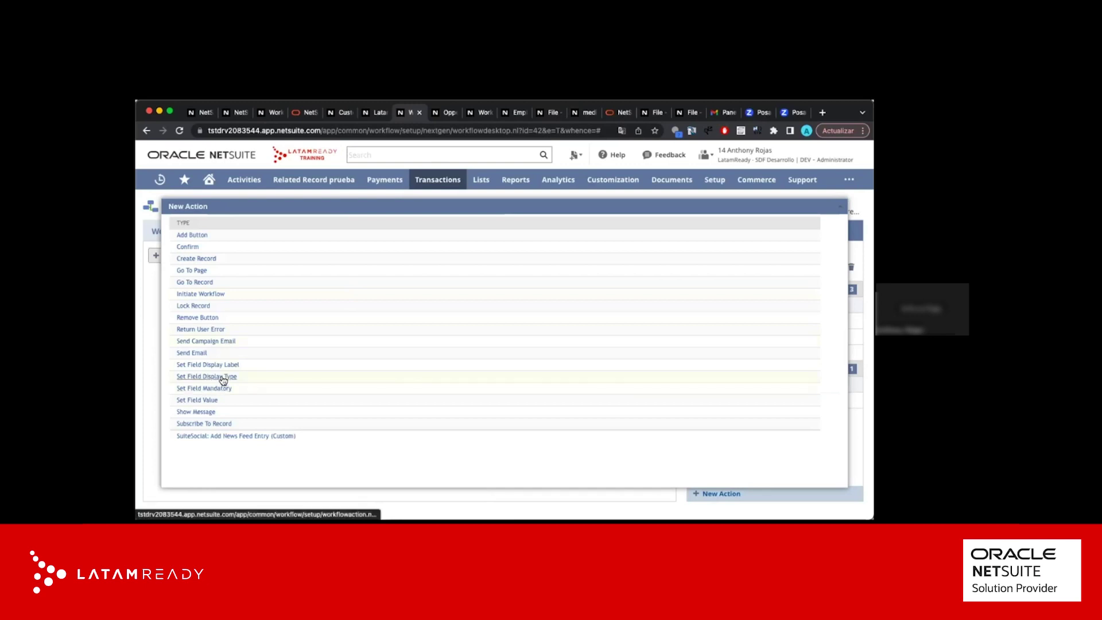
left_click(223, 377)
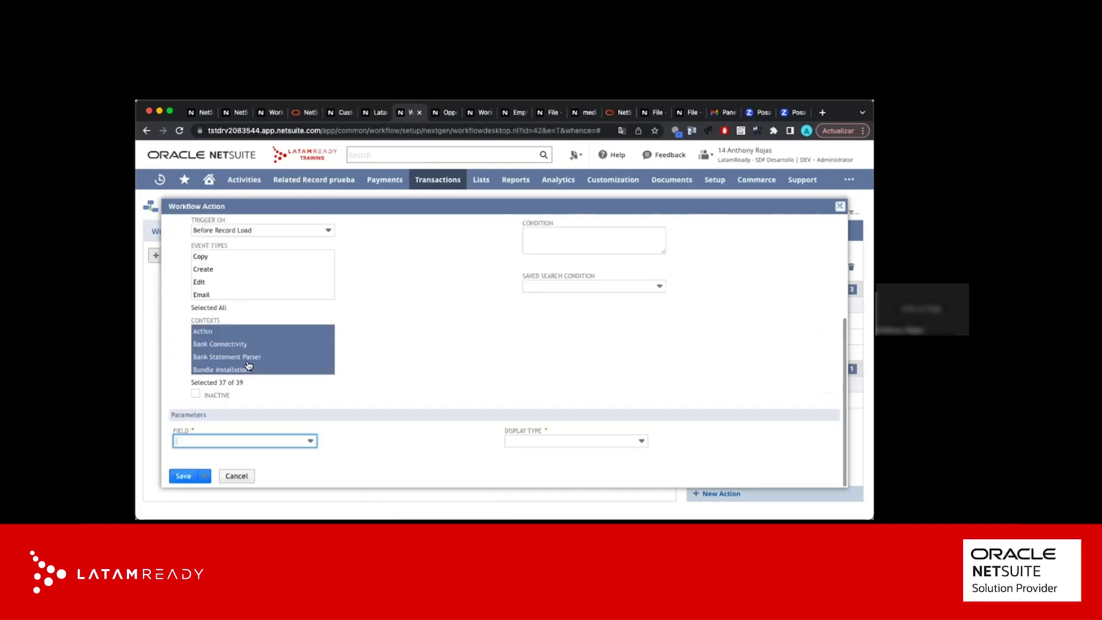
left_click(235, 439)
type("st")
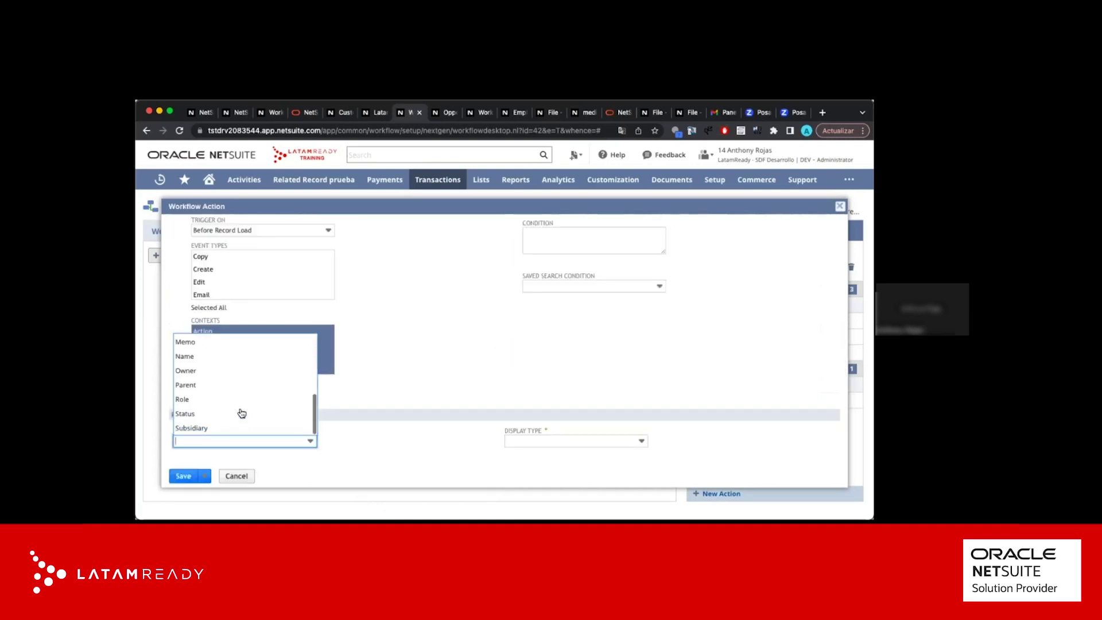
left_click(236, 428)
left_click(528, 441)
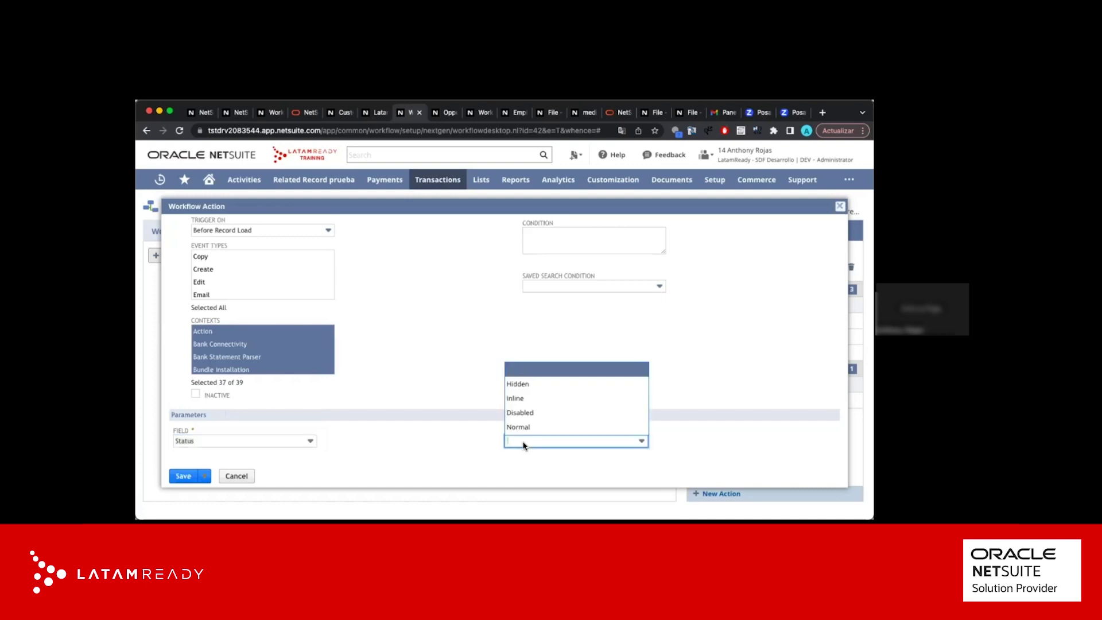
left_click(528, 400)
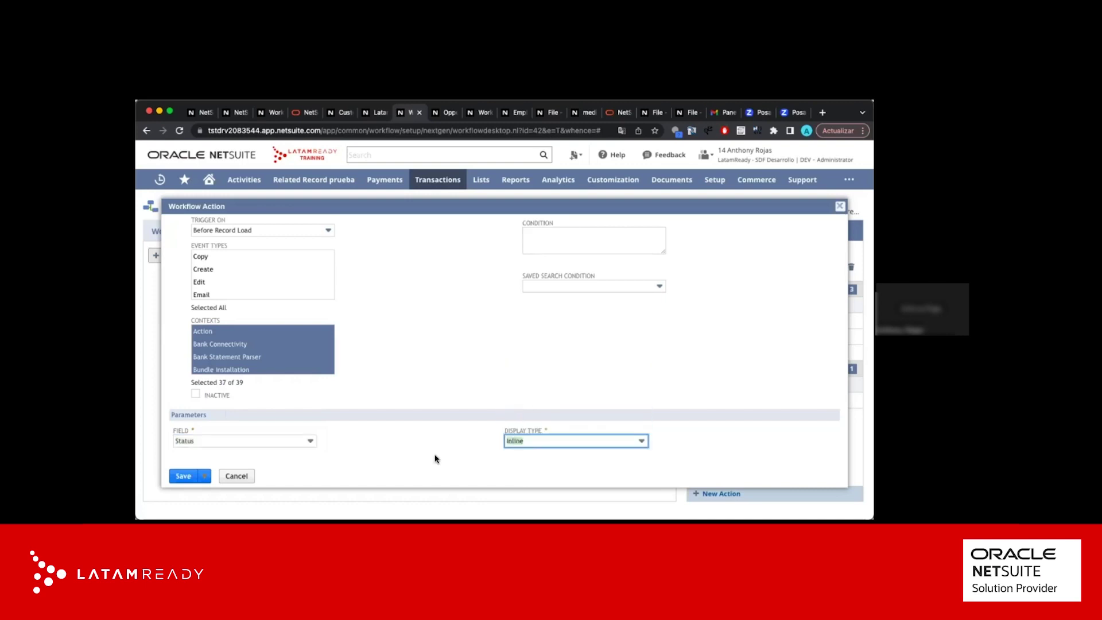
left_click(179, 475)
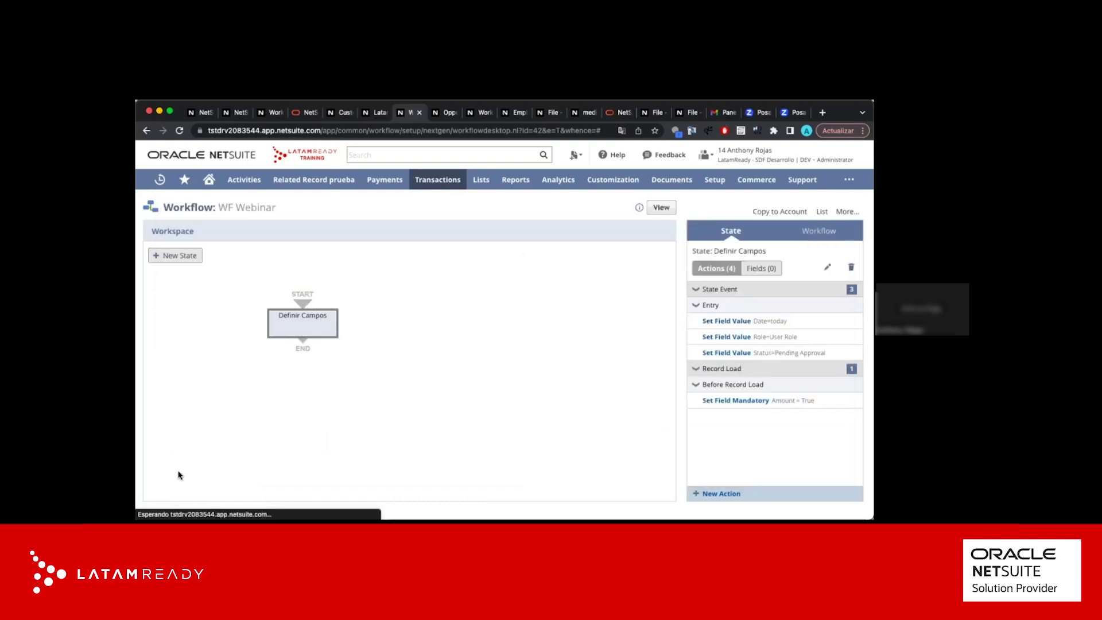
Check the Status field's value and display type on the new Transaction WF record form
left_click(376, 112)
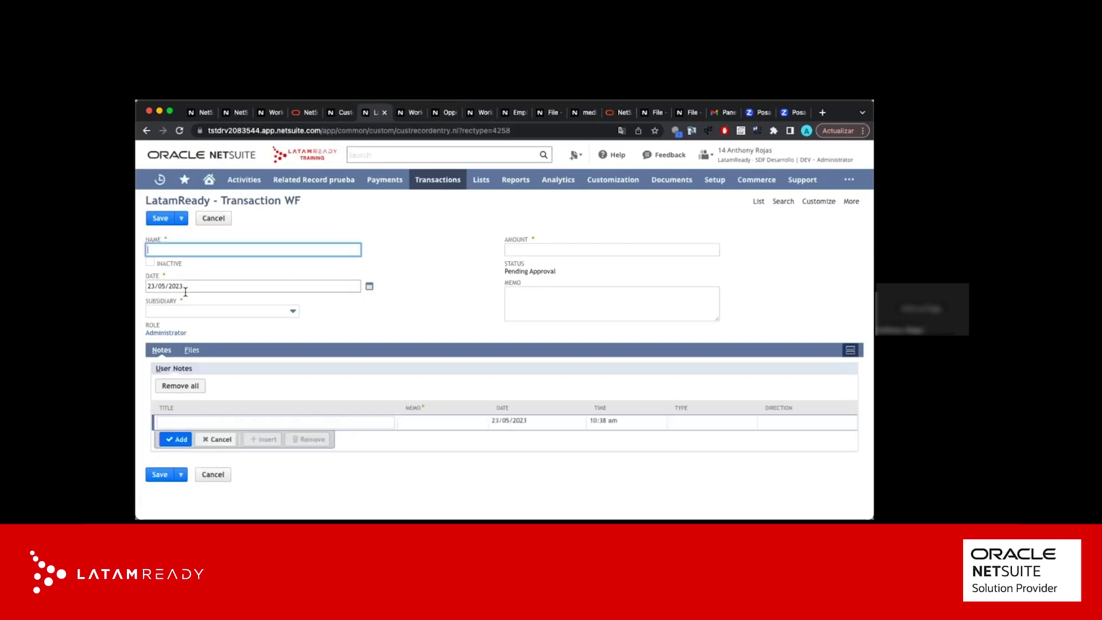
left_click(520, 271)
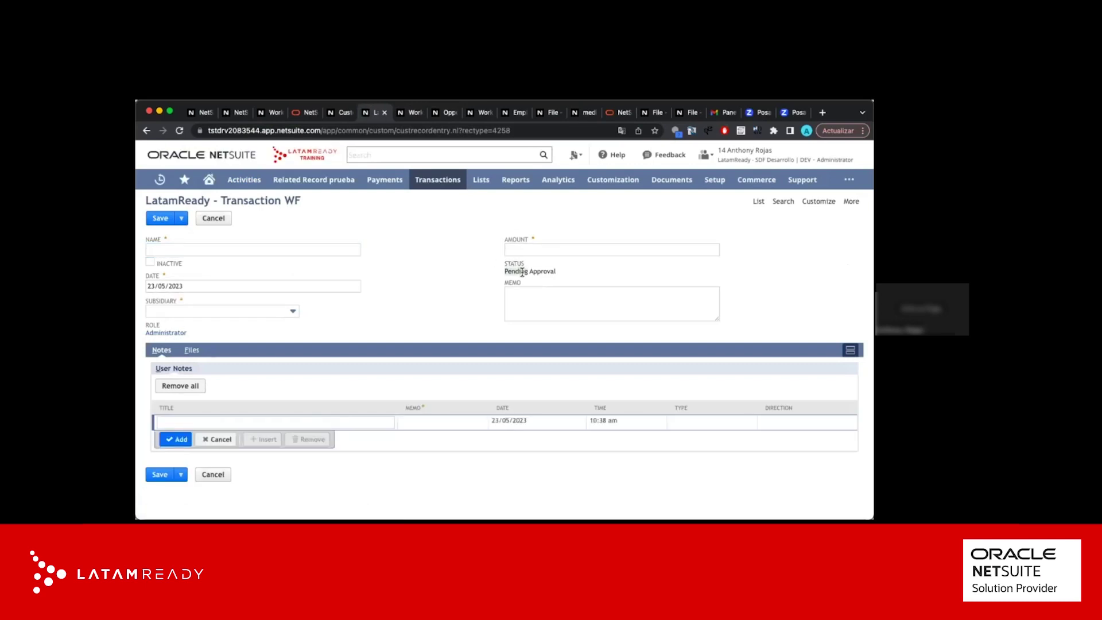
Return to the WF Webinar workflow and add two new states, placed side by side below the Definir Campos state
left_click(412, 113)
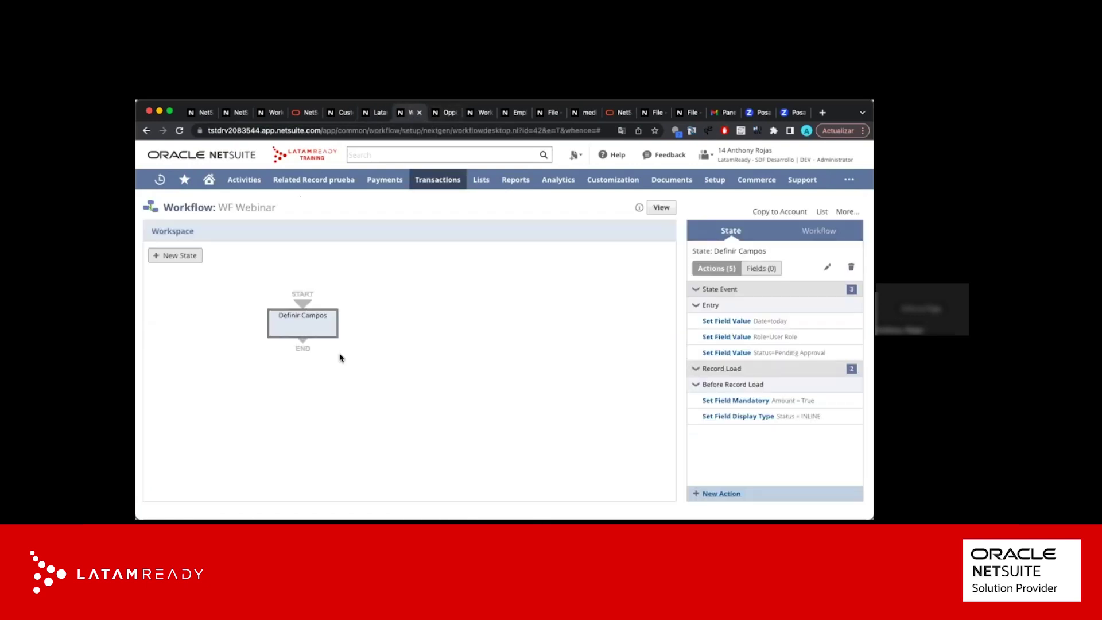
left_click(192, 256)
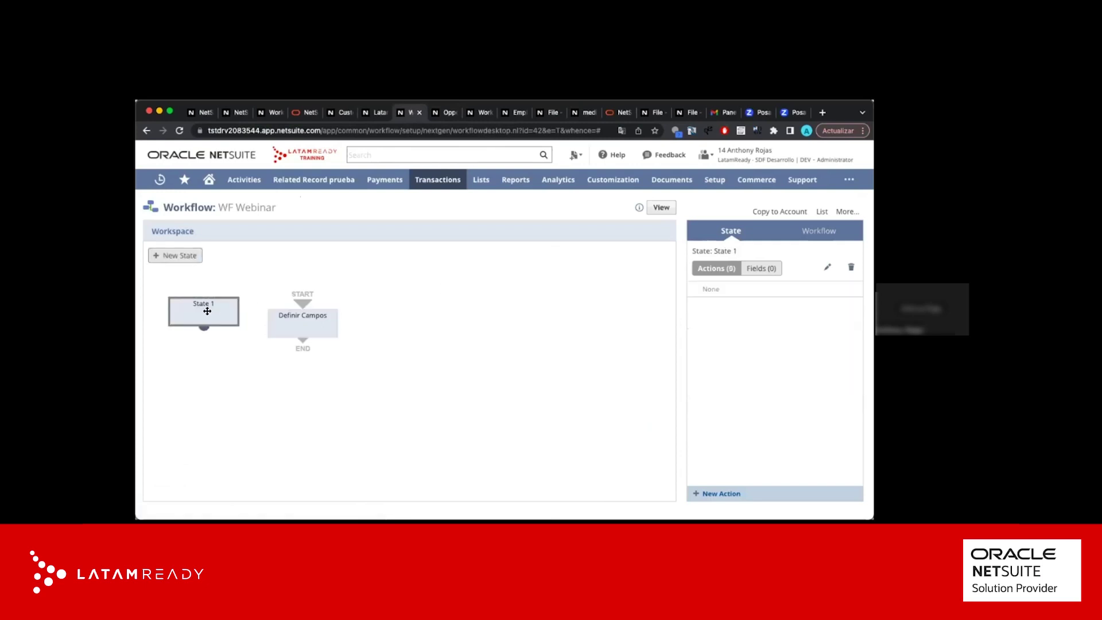
left_click_drag(201, 307, 243, 391)
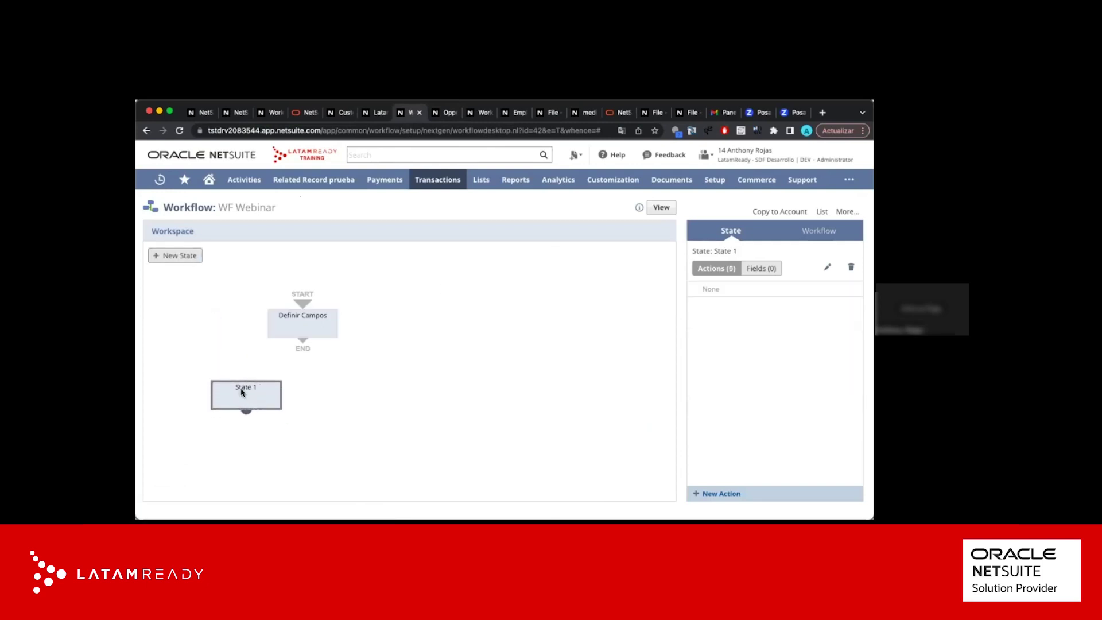
left_click(185, 258)
left_click_drag(217, 310, 380, 395)
Rename the new state on the left, State 1, as Aprobado and save it
double_click(270, 388)
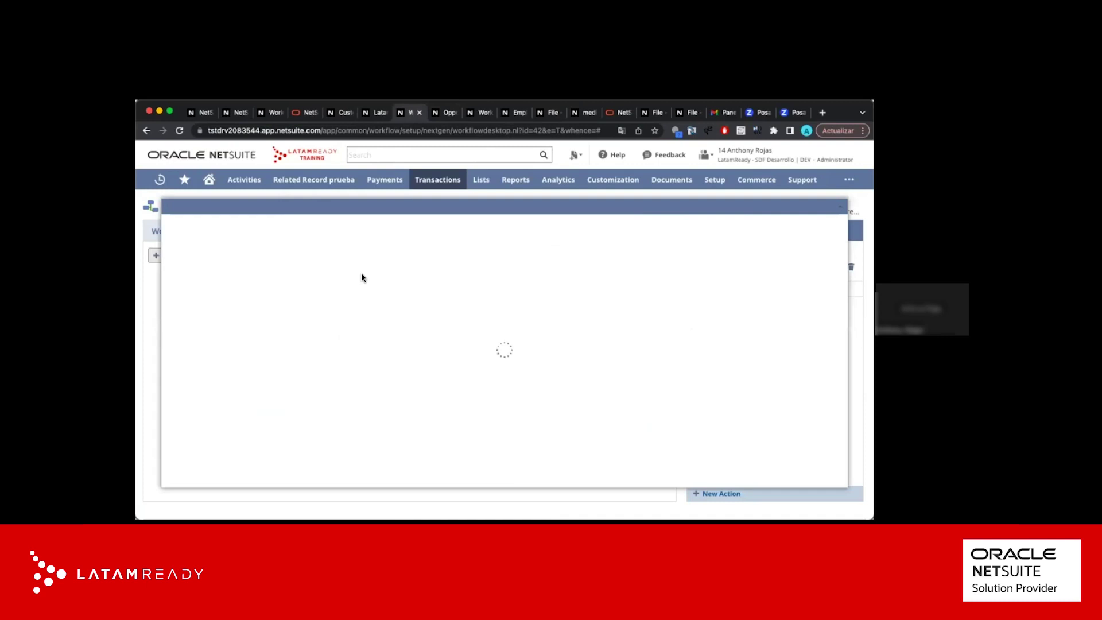
type("Ap")
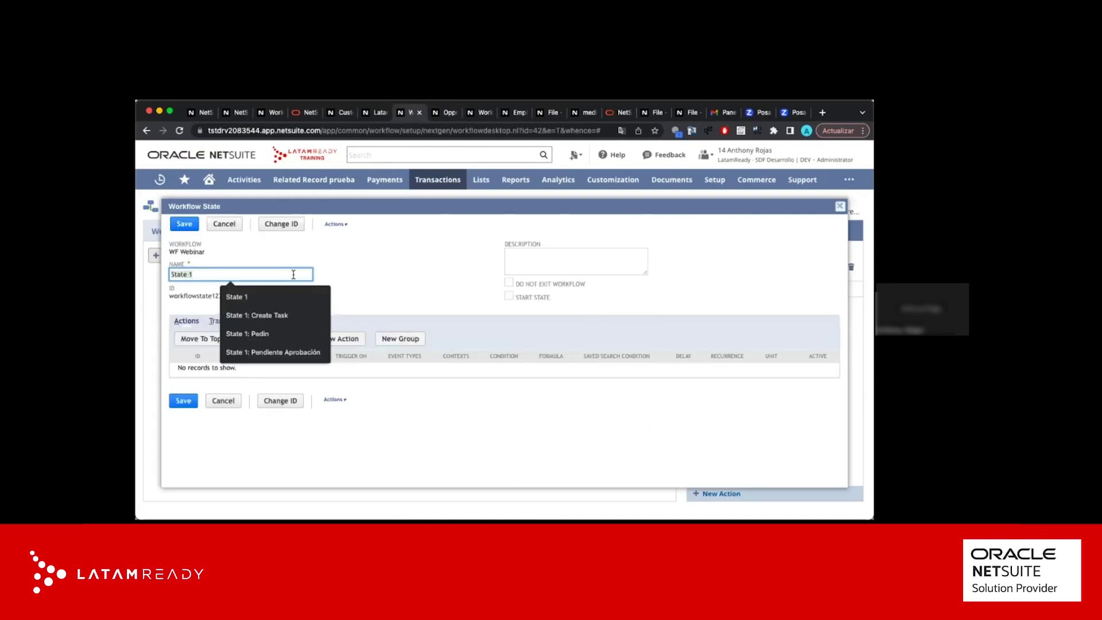
type("robado")
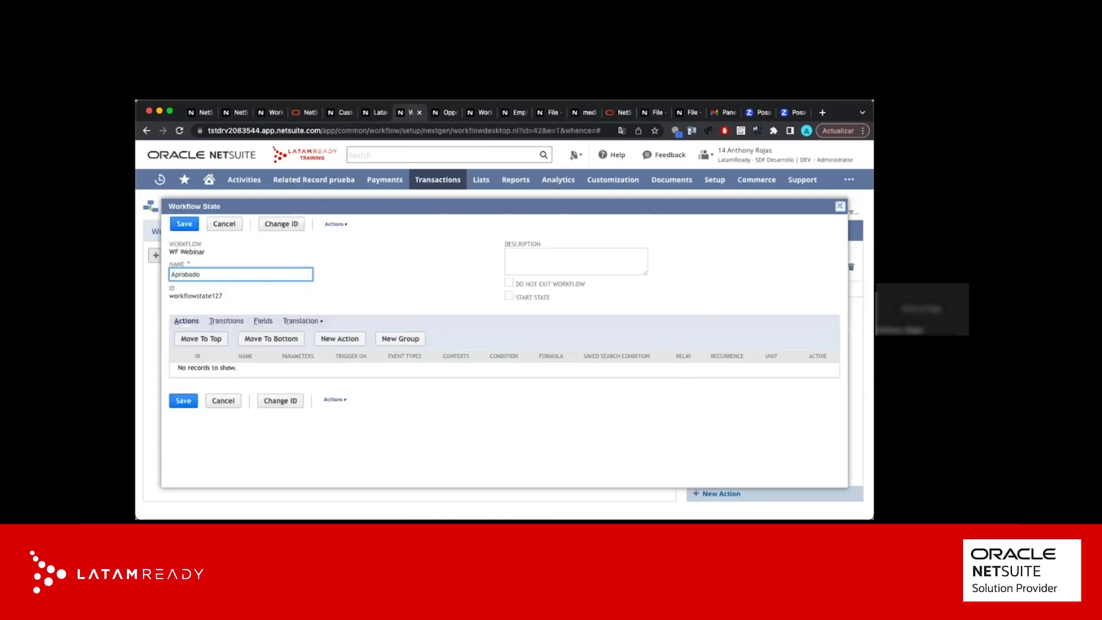
left_click(597, 311)
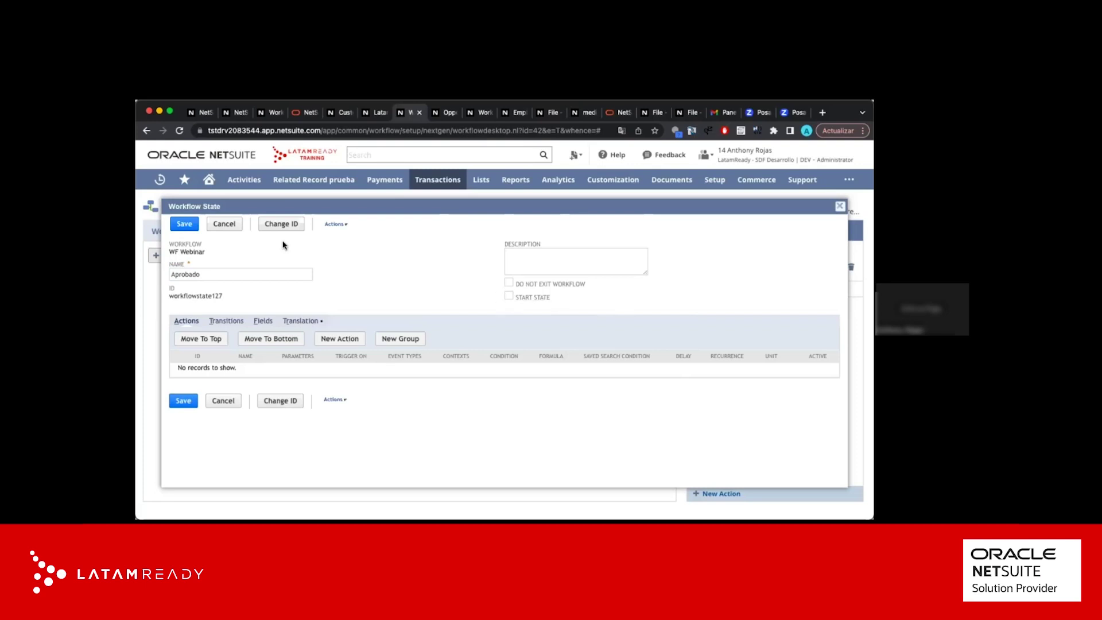
left_click(184, 224)
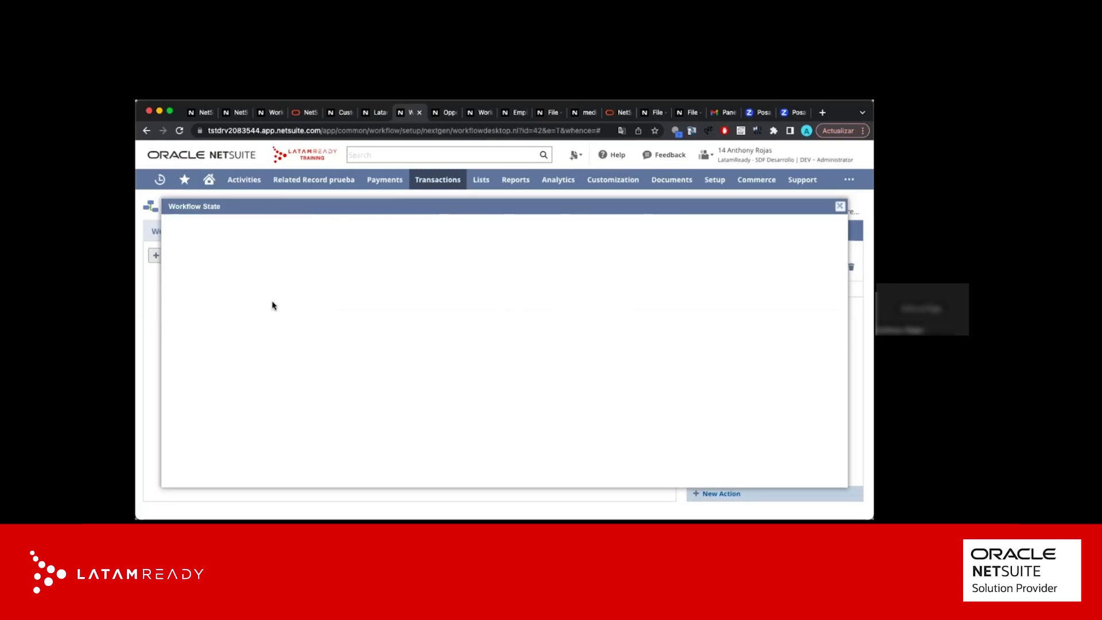
Rename the other new state, on the right, as Rechazado and save it
double_click(356, 393)
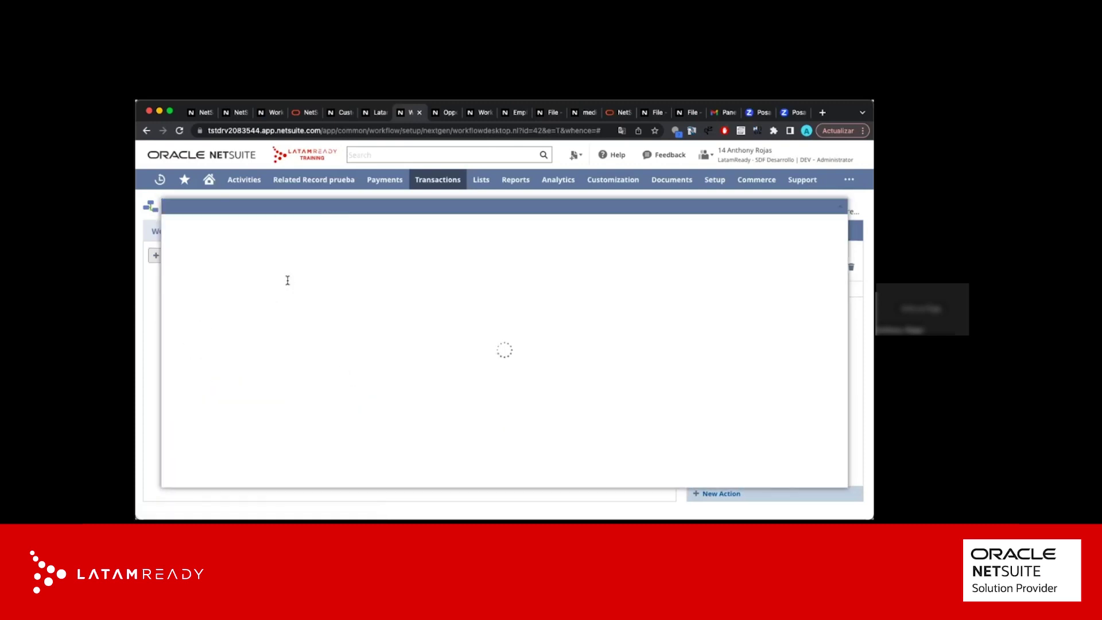
left_click(249, 276)
key("super+a")
type("Rechazado")
left_click(184, 224)
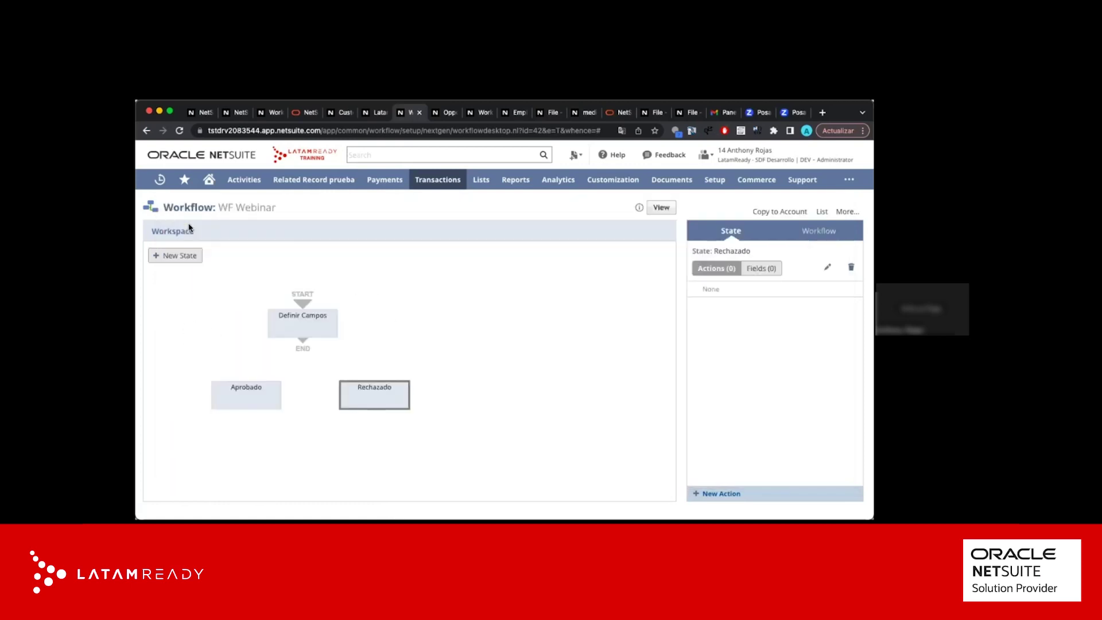
Add a Set Field Value action to the Aprobado state, targeting the Status field
double_click(250, 391)
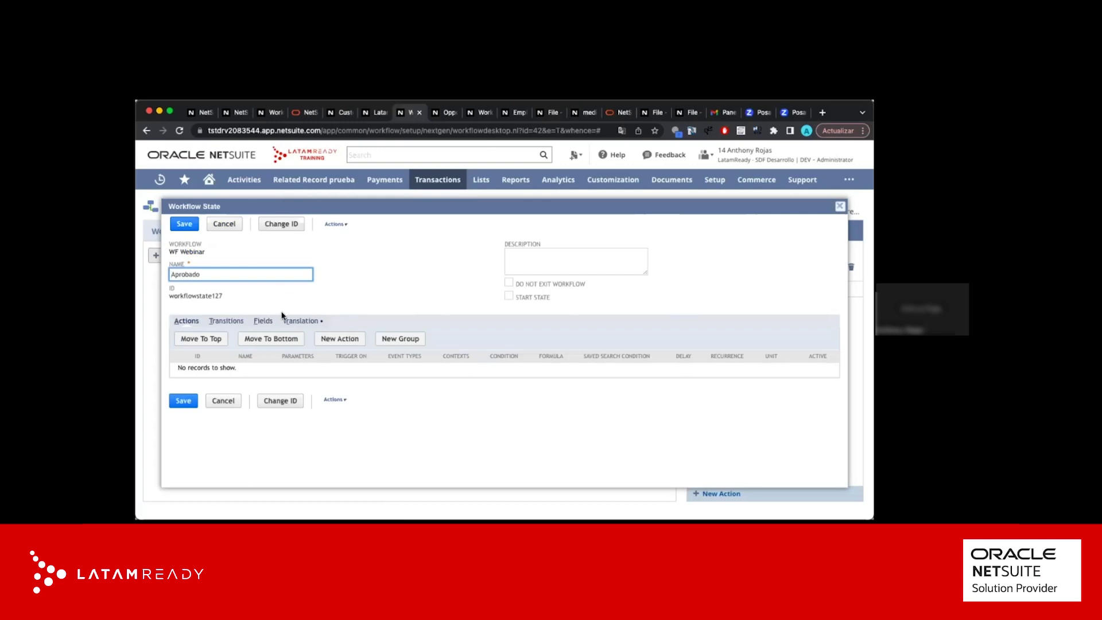
left_click(345, 339)
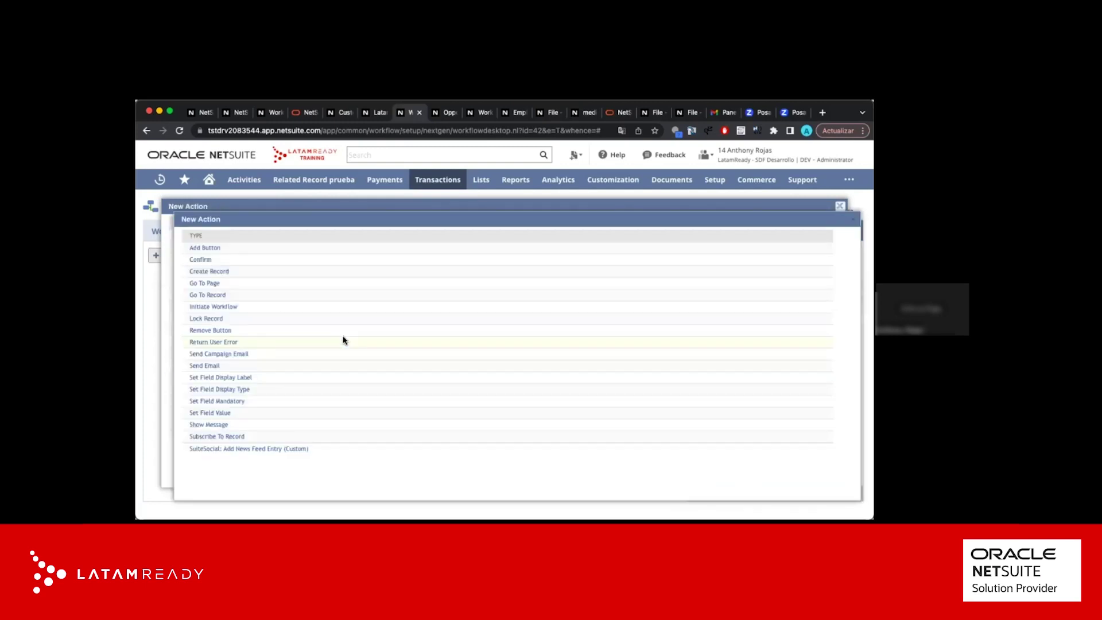
left_click(223, 413)
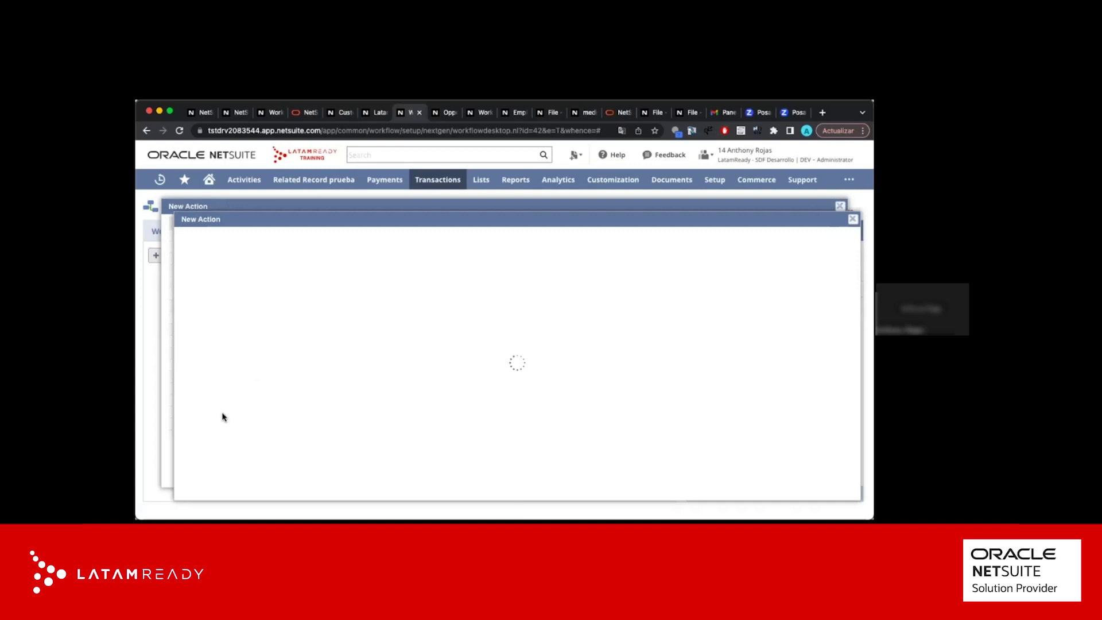
left_click(238, 368)
type("Status")
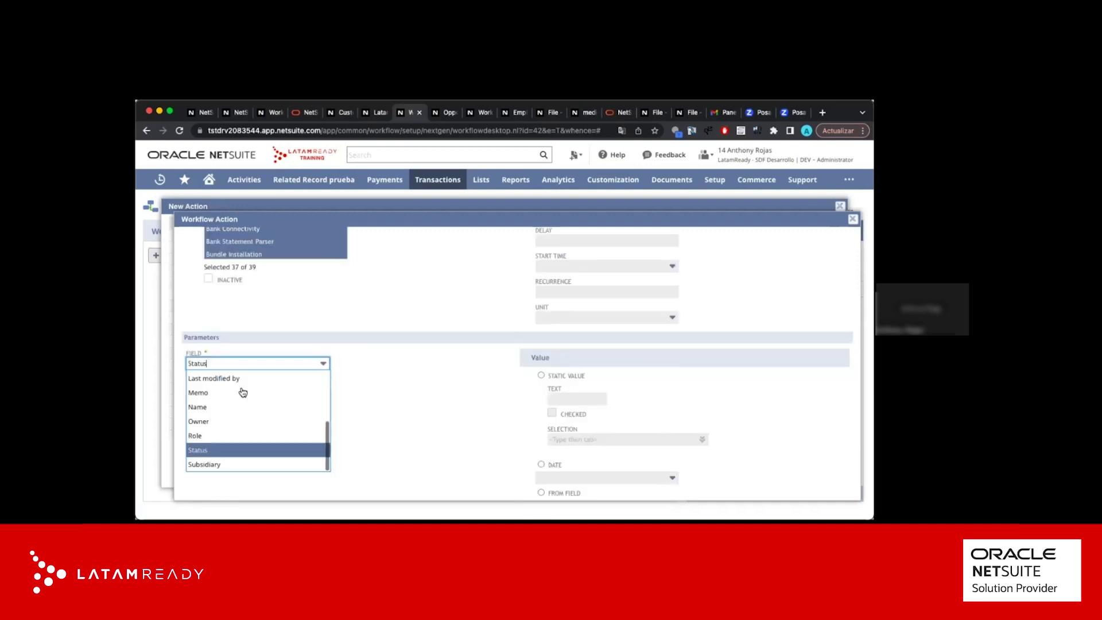
left_click(236, 451)
Give the Status field the static value Approved, save the action and close the Aprobado state
left_click(541, 376)
left_click(570, 440)
type("app")
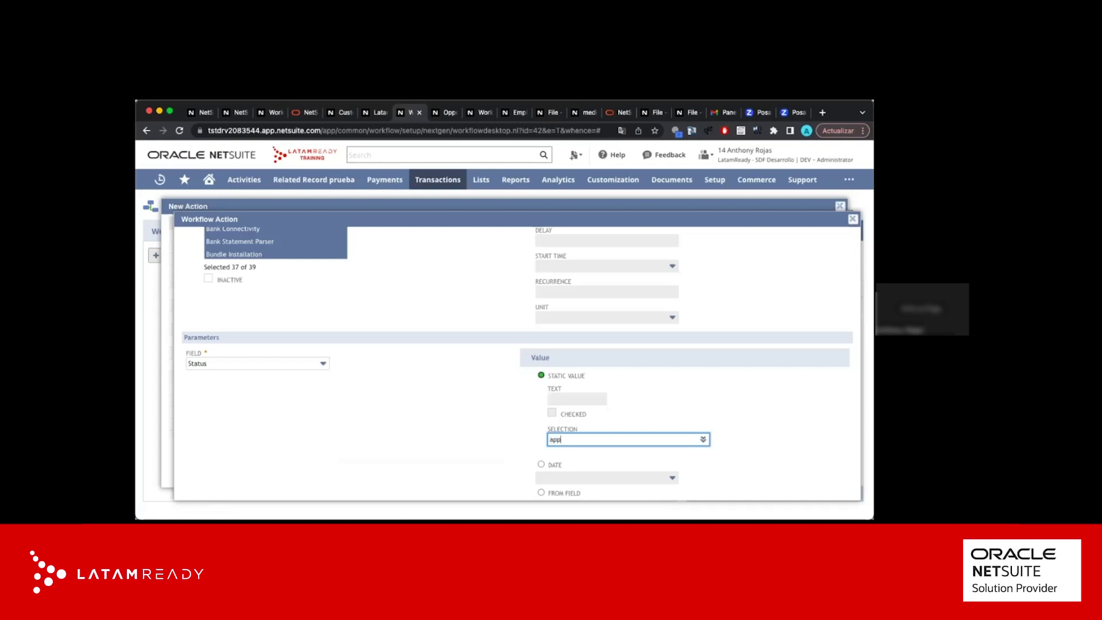
type("rov")
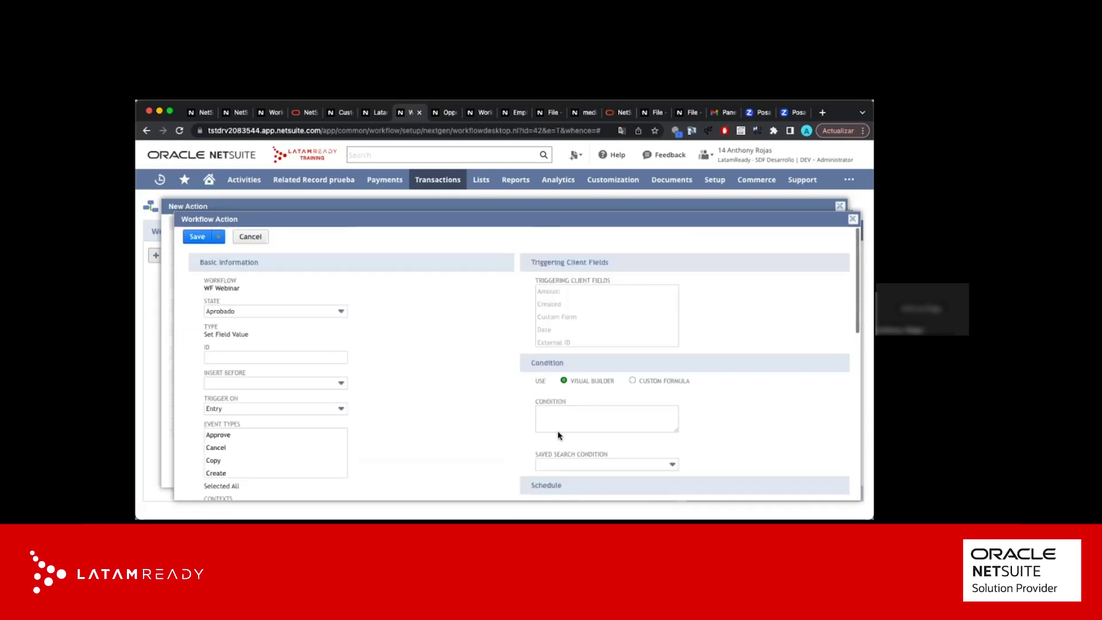
scroll(557, 430, "down", 10)
left_click(198, 489)
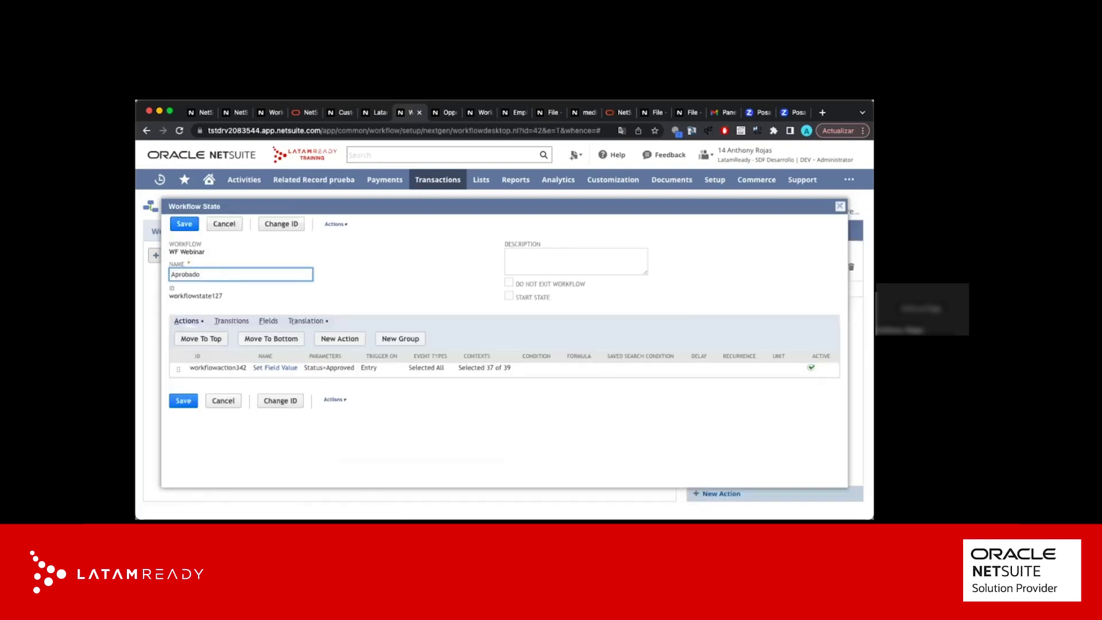
left_click(840, 206)
Add a Set Field Value action to the Rechazado state, targeting the Status field with a static value selection
left_click(374, 389)
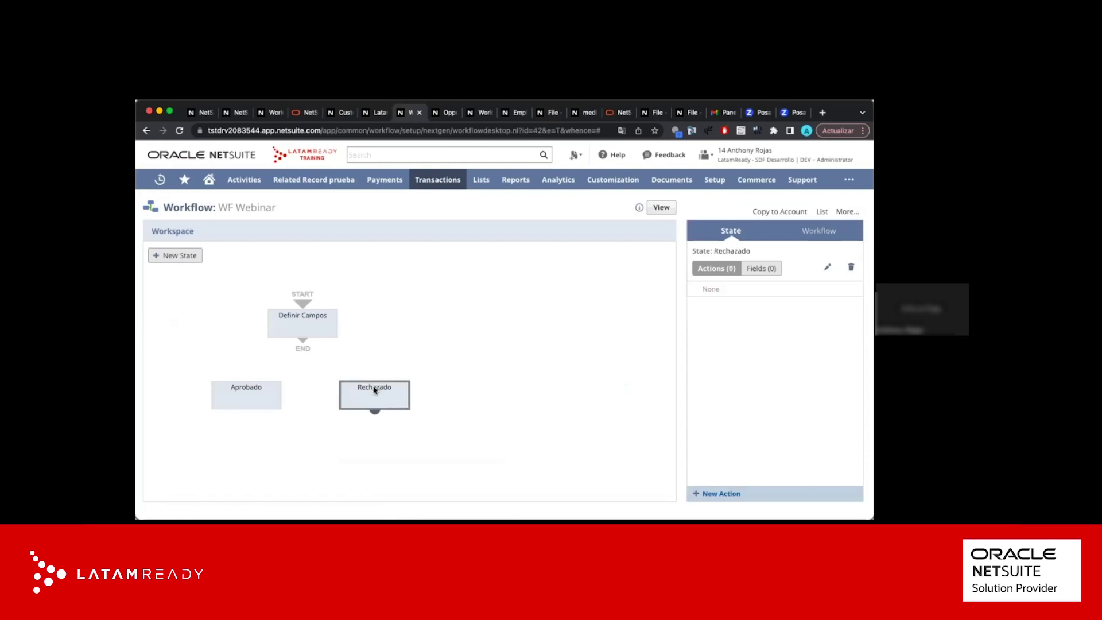
double_click(376, 395)
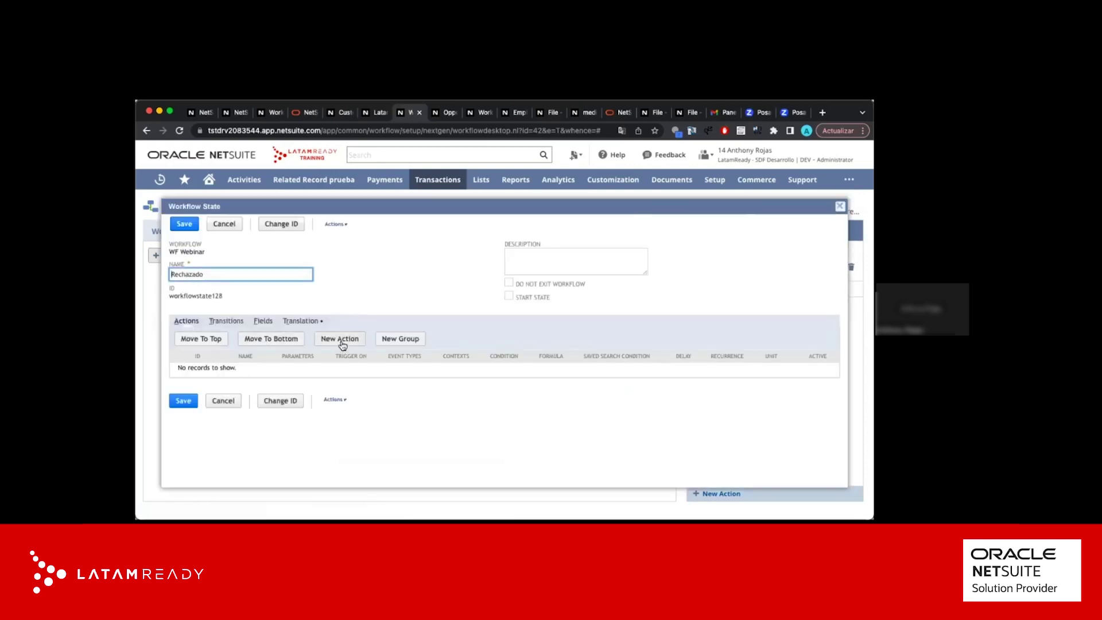
left_click(342, 344)
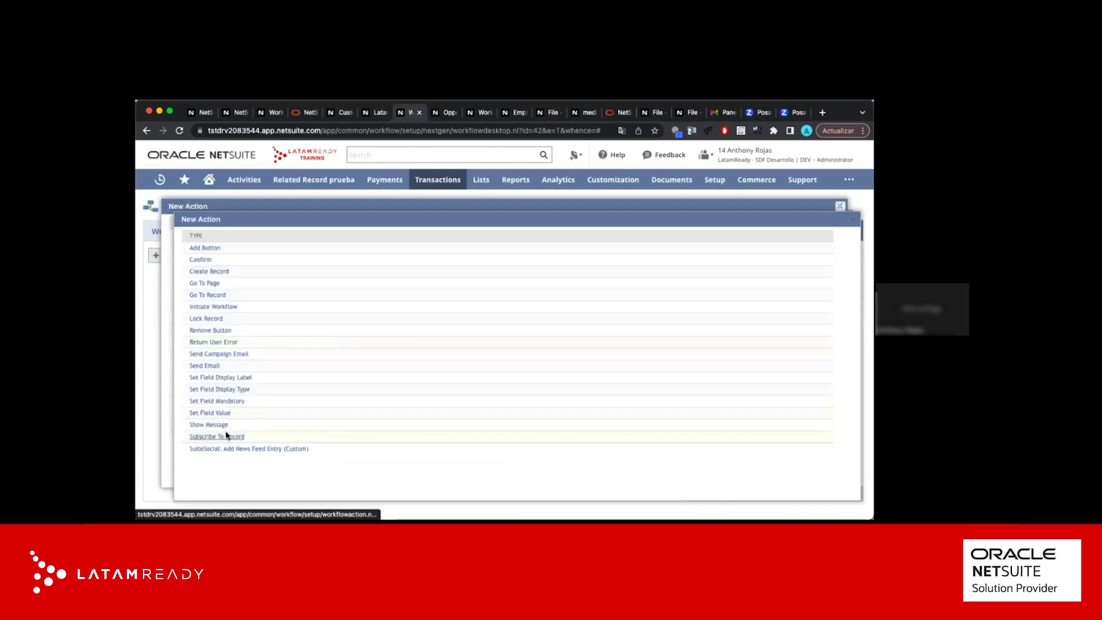
left_click(222, 414)
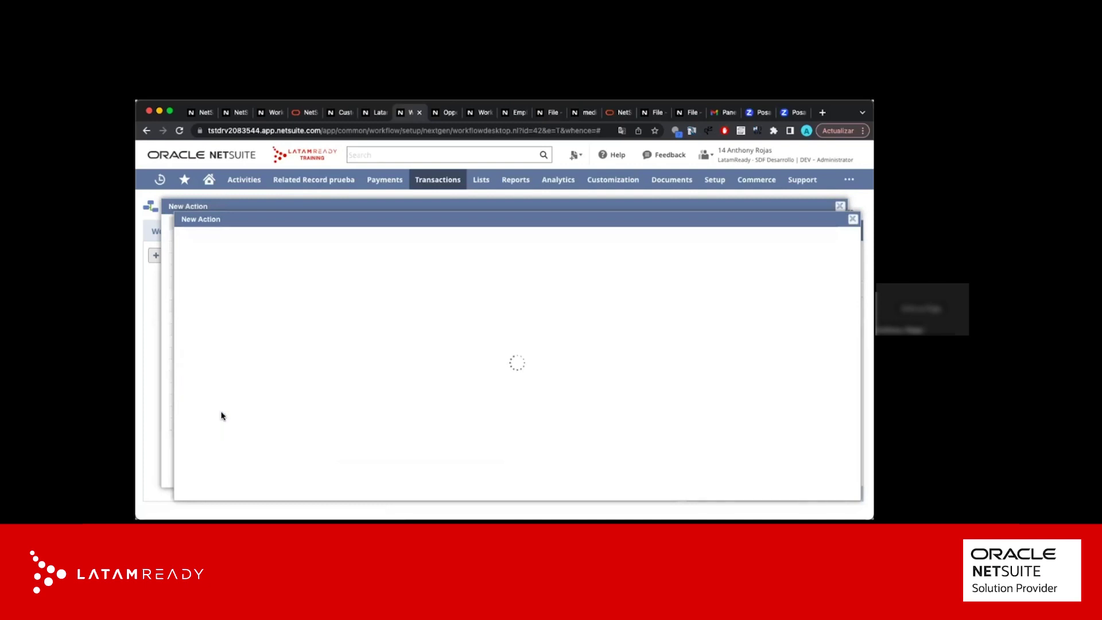
left_click(268, 364)
type("Status")
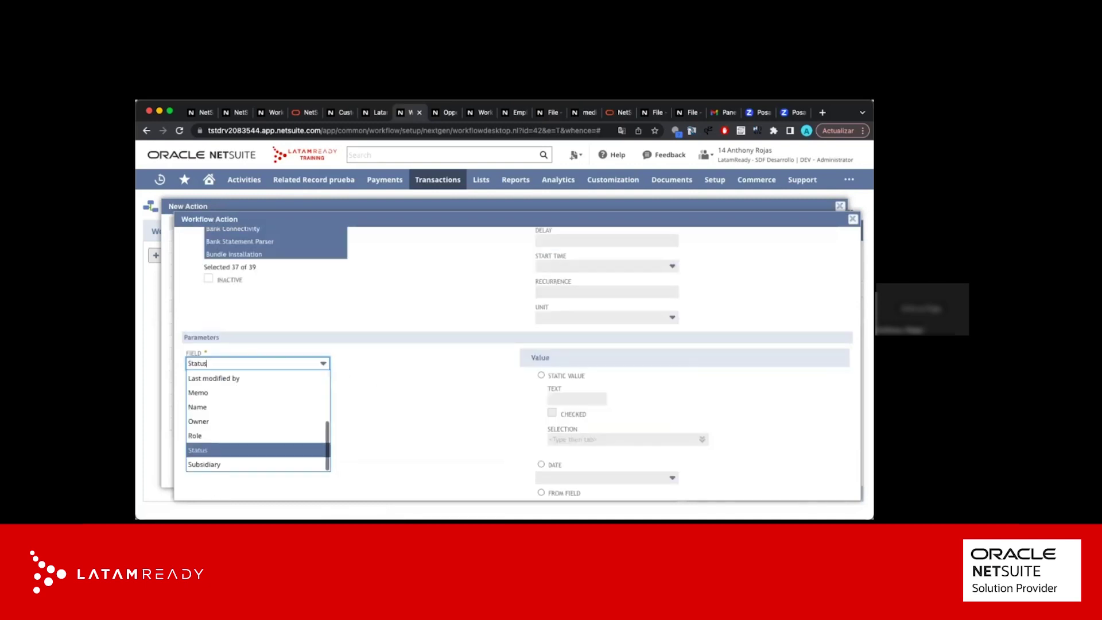
left_click(241, 451)
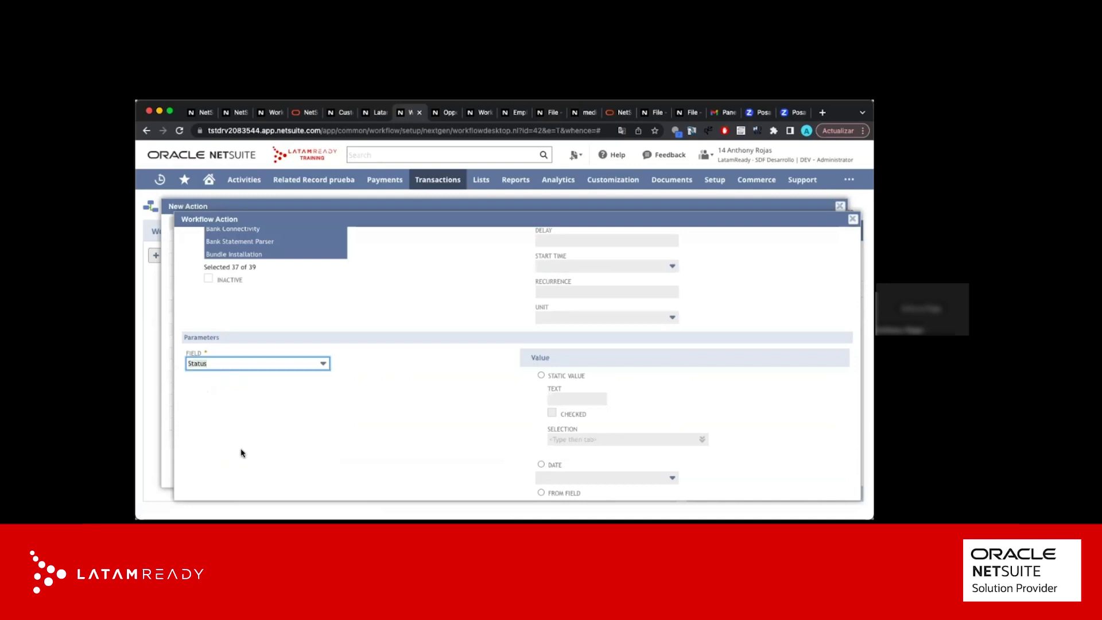
left_click(542, 375)
left_click(567, 438)
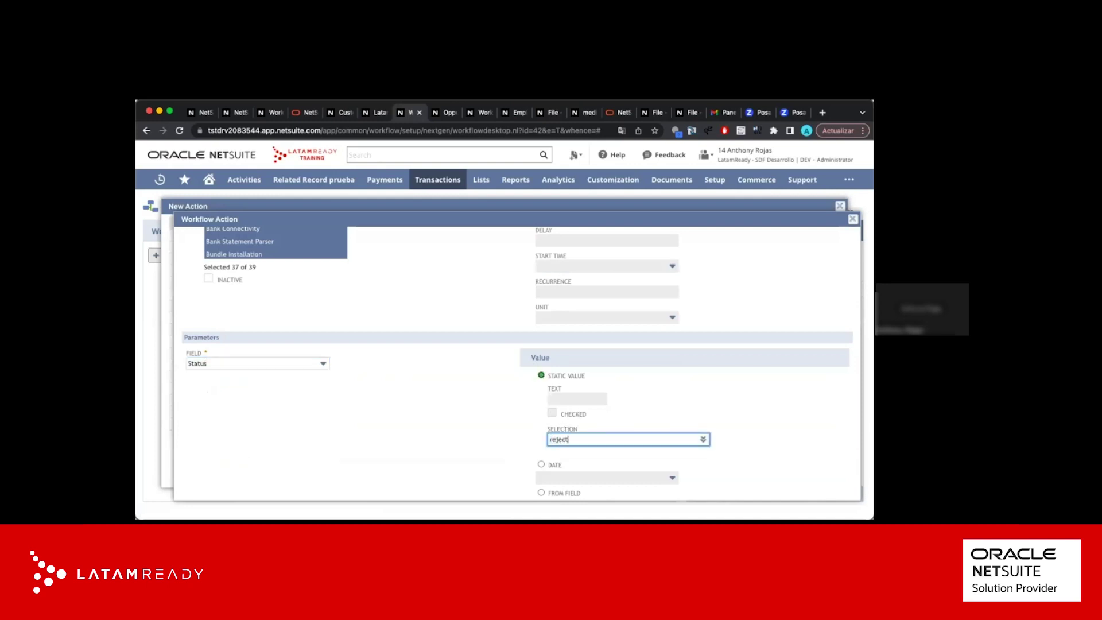
Complete the Rechazado state's Set Field Value action with Status set to Rejected, save it and close the state
key("Tab")
scroll(563, 432, "down", 10)
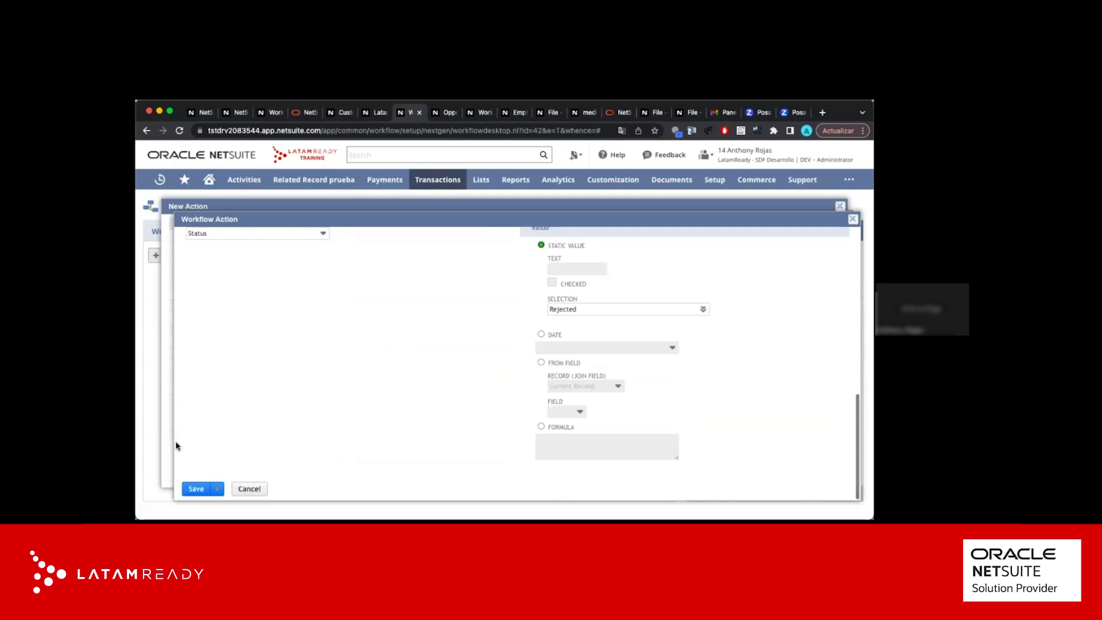
left_click(190, 487)
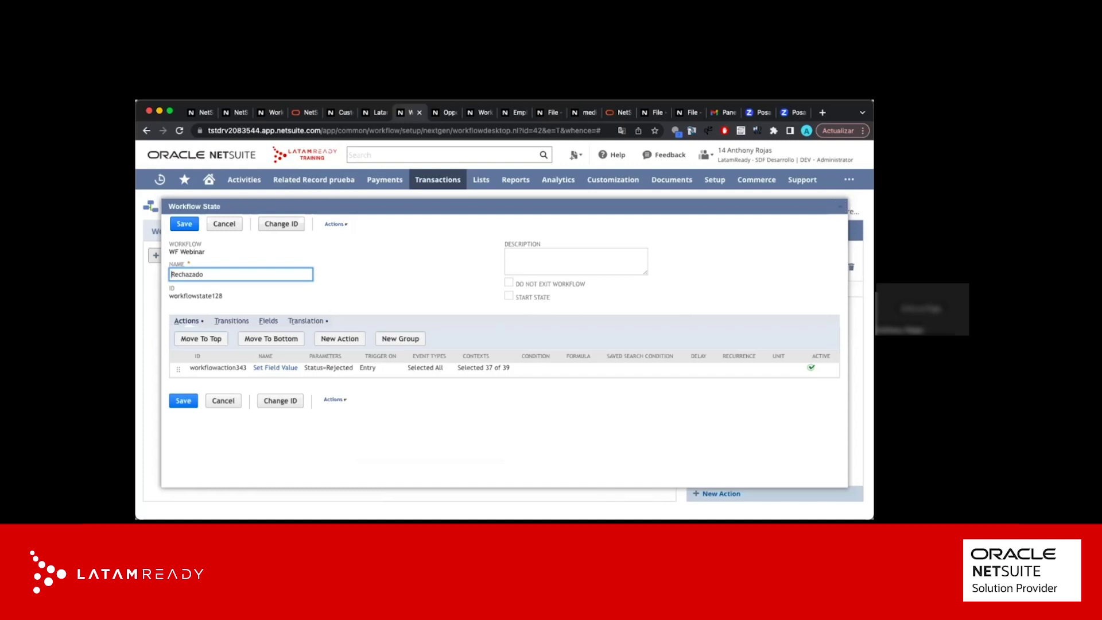
left_click(840, 206)
Create transitions from the Definir Campos state to the Aprobado state and to the Rechazado state
left_click(255, 403)
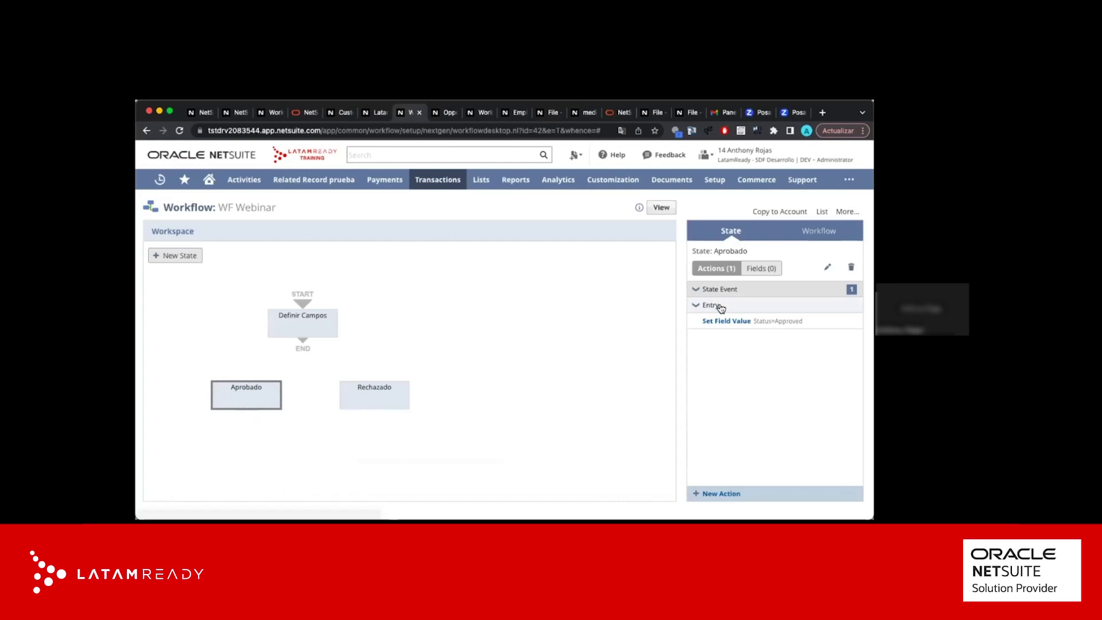
mouse_move(321, 315)
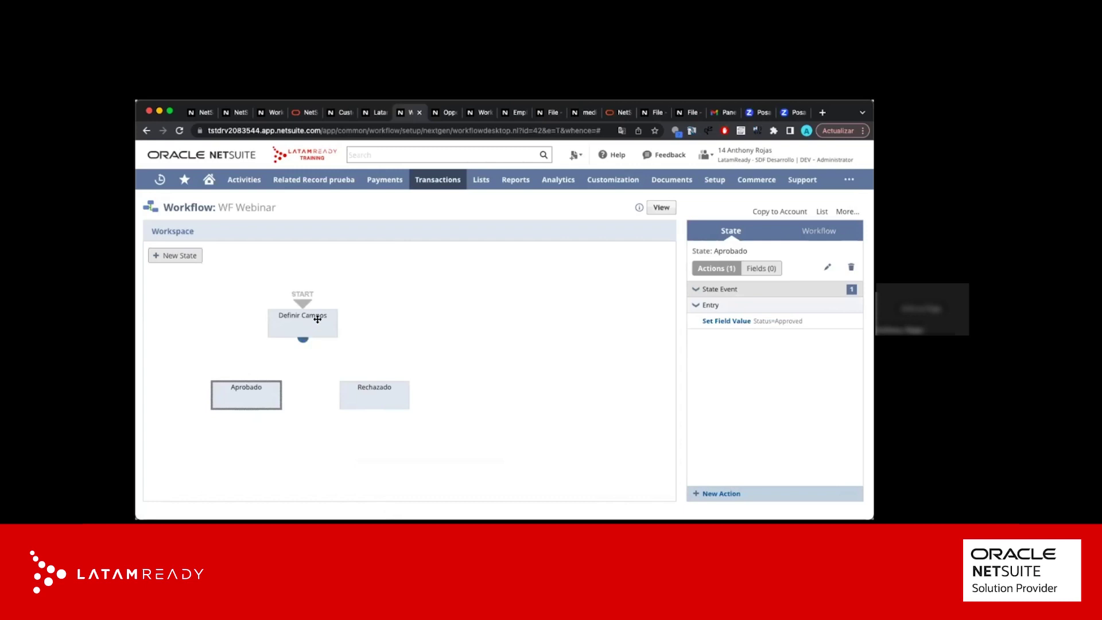
left_click(316, 317)
left_click(533, 299)
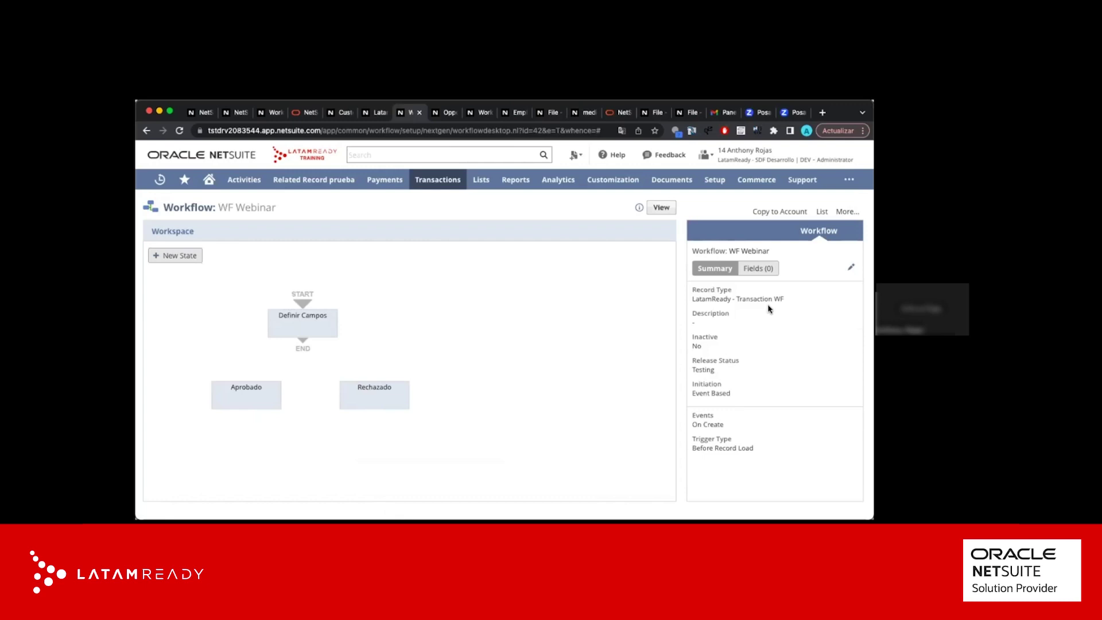
triple_click(714, 448)
left_click_drag(306, 343, 249, 388)
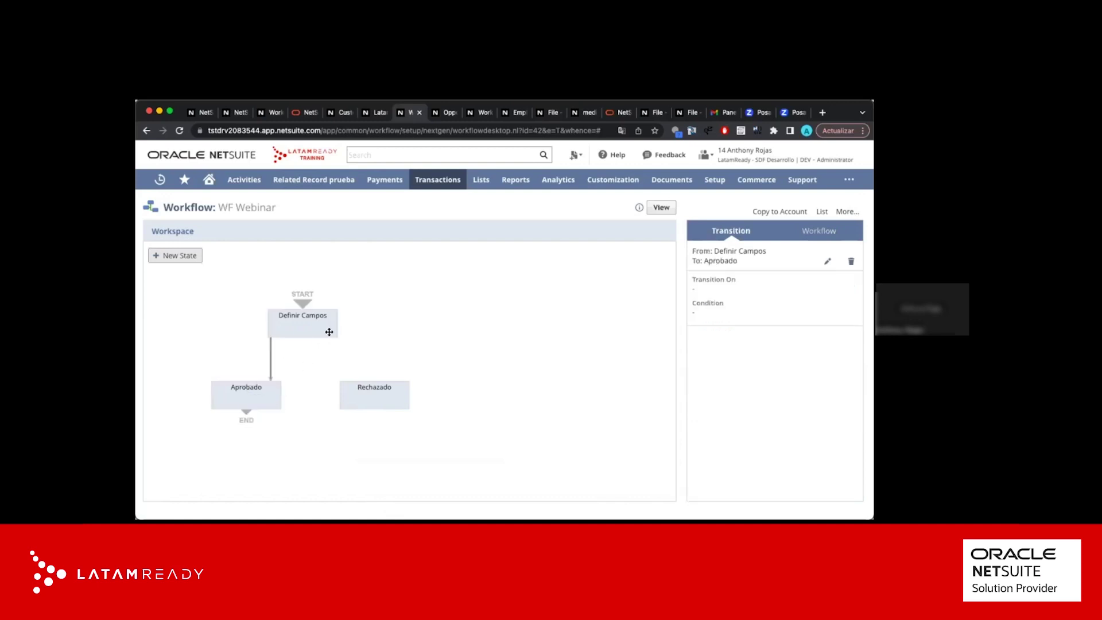
left_click_drag(310, 336, 370, 389)
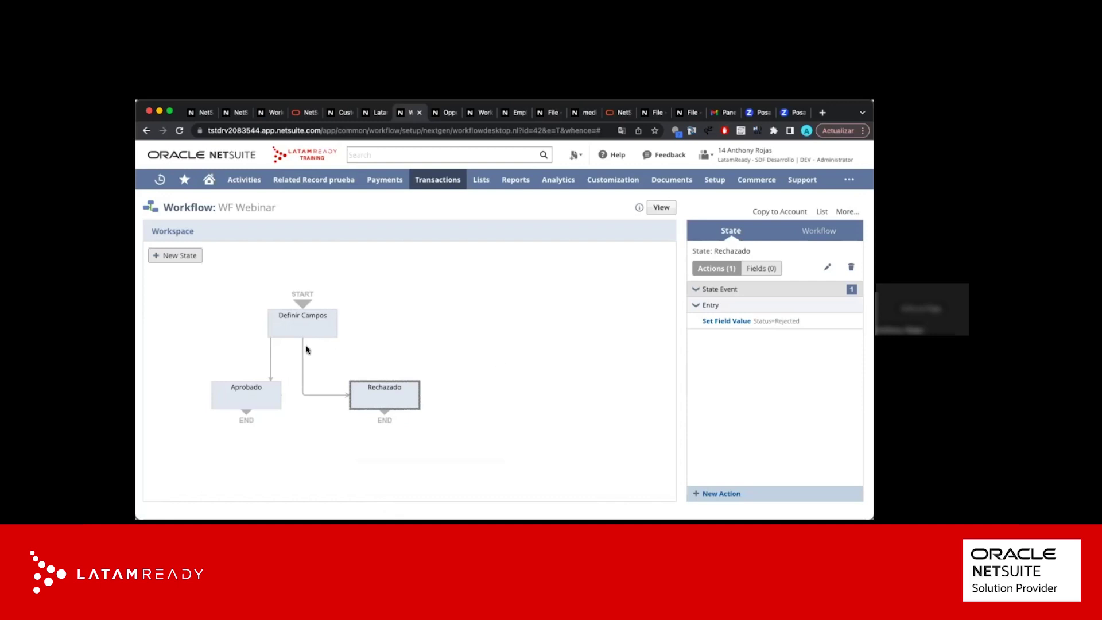
Open the condition builder for the transition from Definir Campos to Aprobado
left_click(271, 359)
left_click(311, 321)
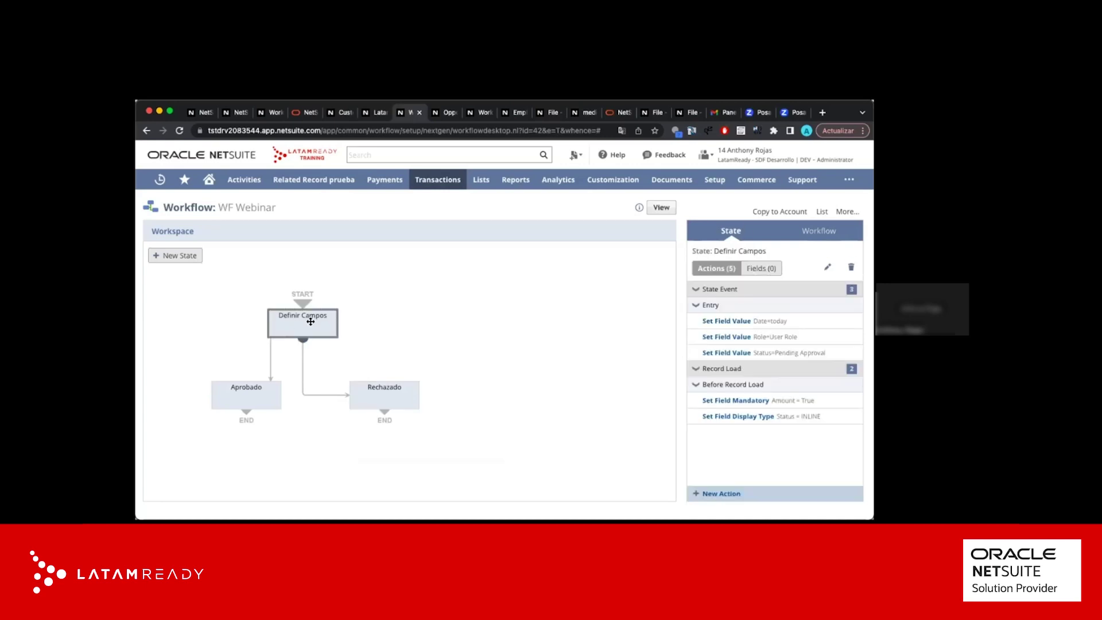
left_click(252, 394)
left_click(365, 396)
left_click(241, 395)
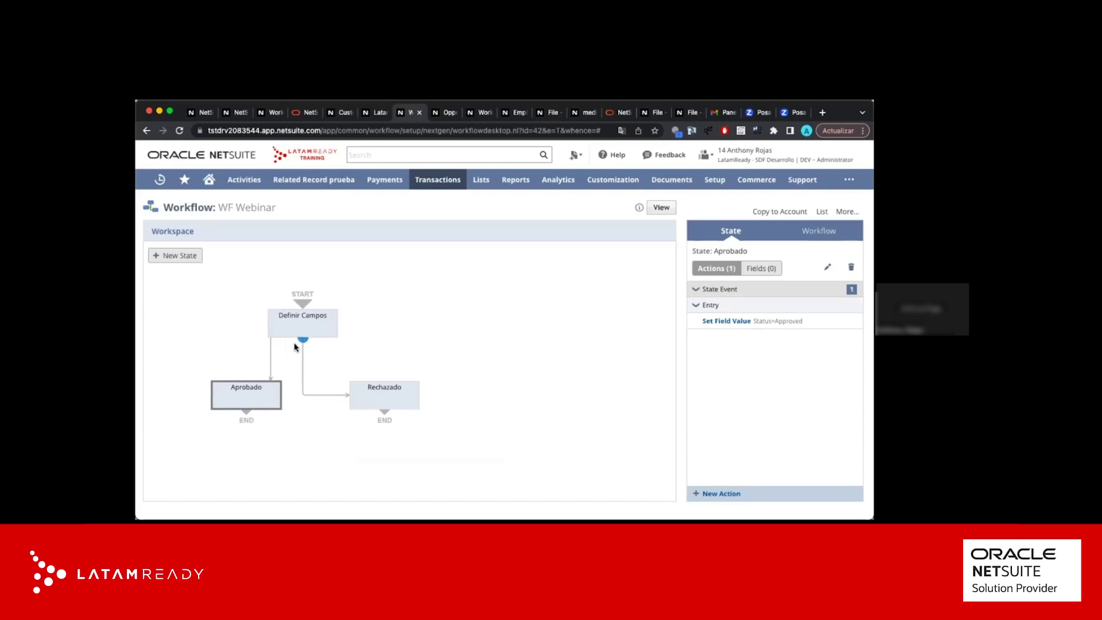
left_click(270, 352)
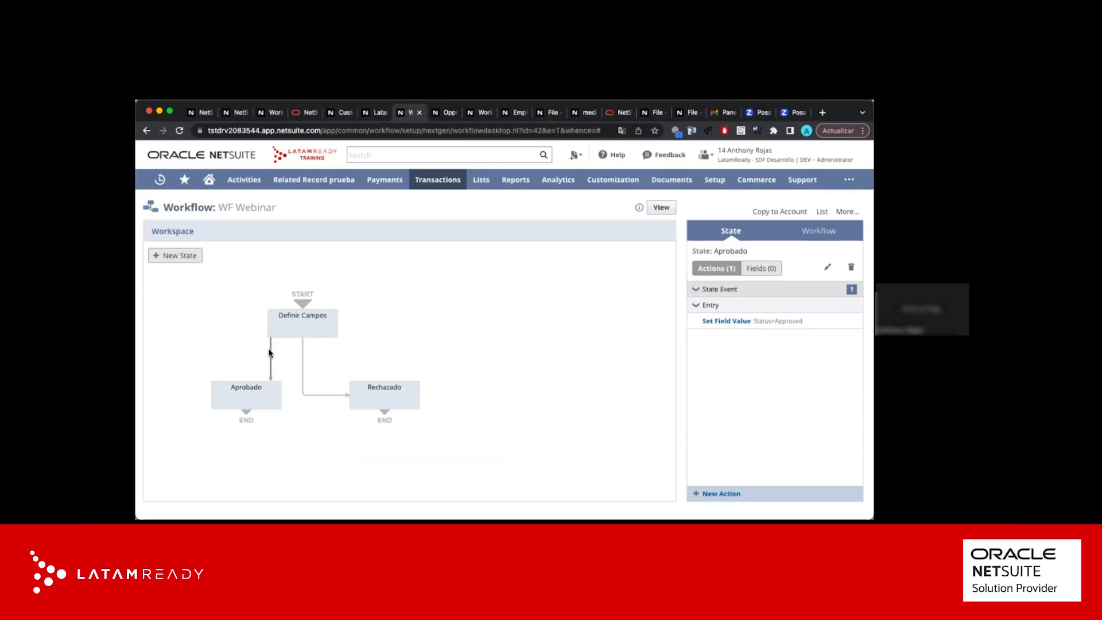
double_click(270, 352)
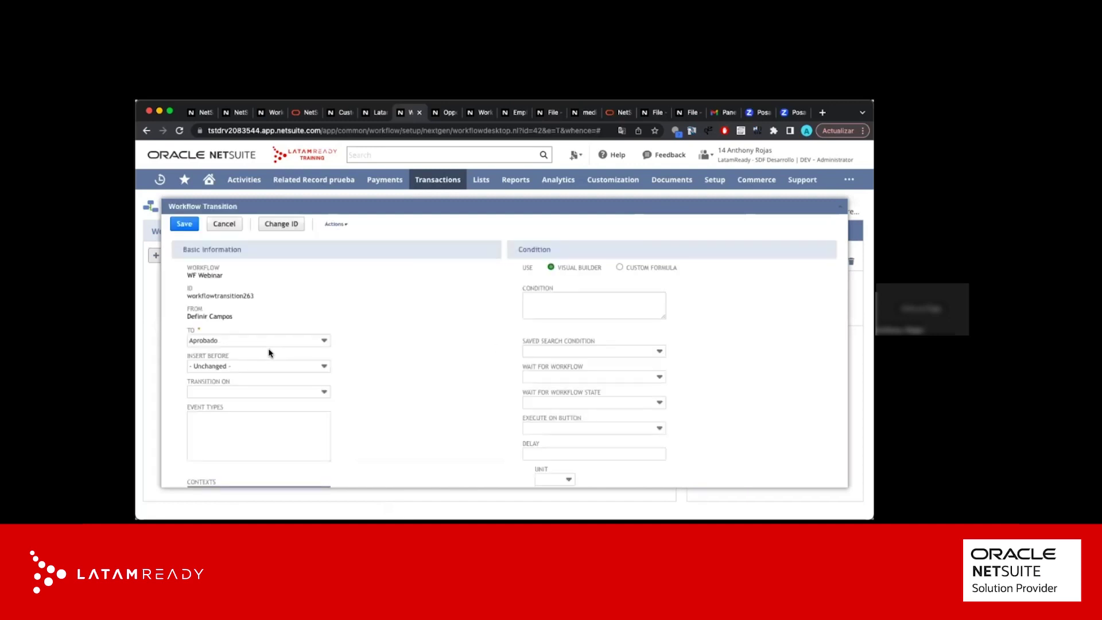
scroll(374, 350, "down", 1)
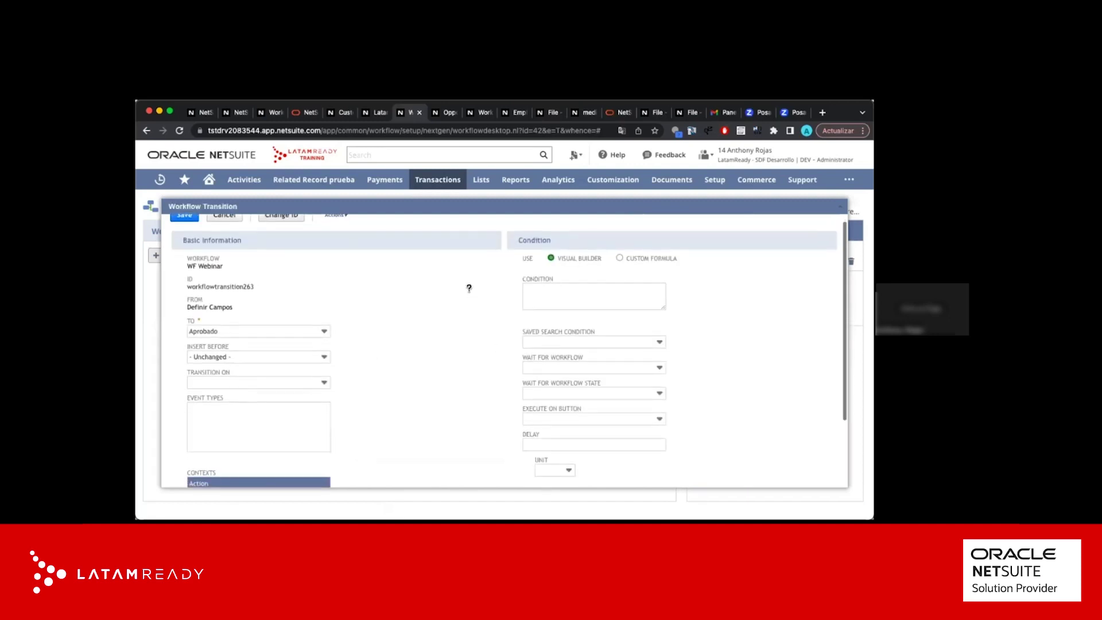
scroll(475, 320, "down", 3)
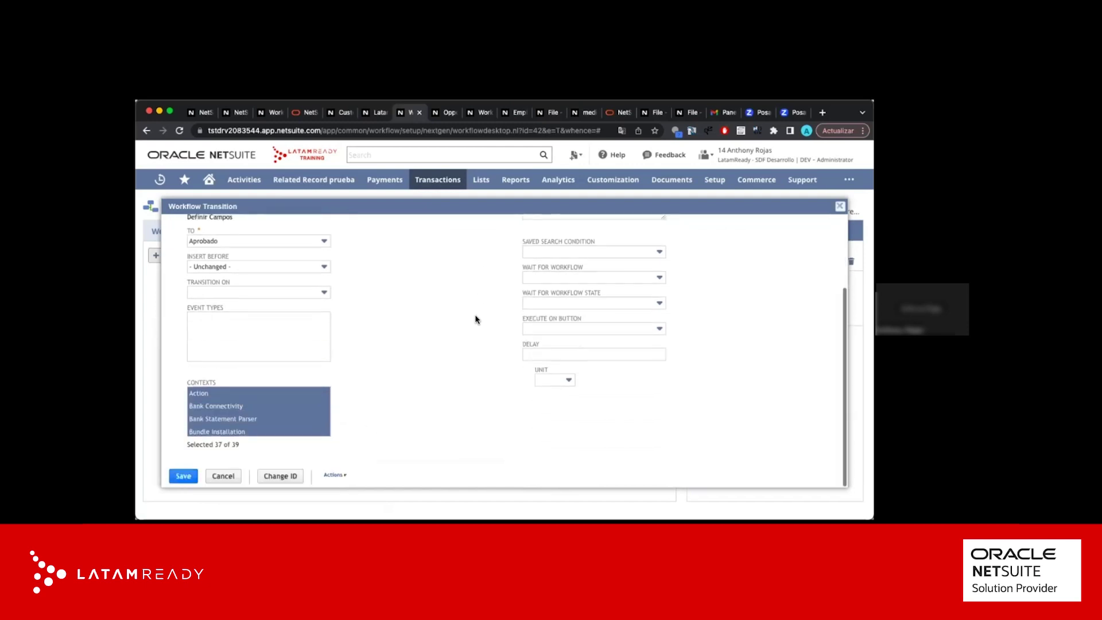
scroll(475, 319, "up", 4)
left_click(679, 299)
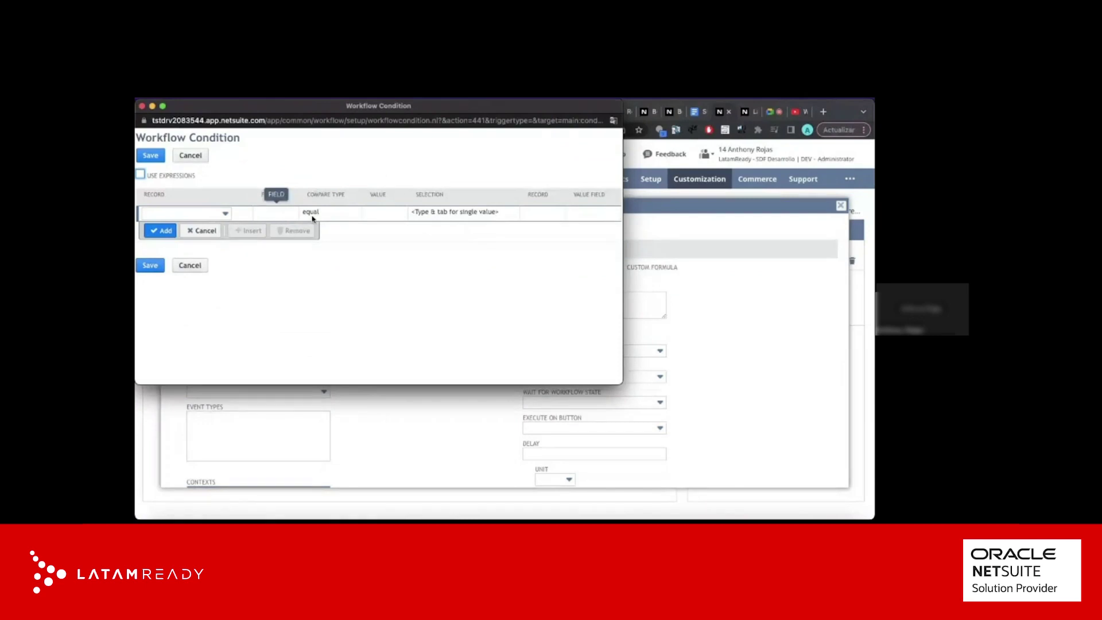
Add a condition row requiring the Role field to be any of Administrator
left_click(272, 216)
type("Role")
left_click(272, 218)
left_click(432, 214)
type("administrator")
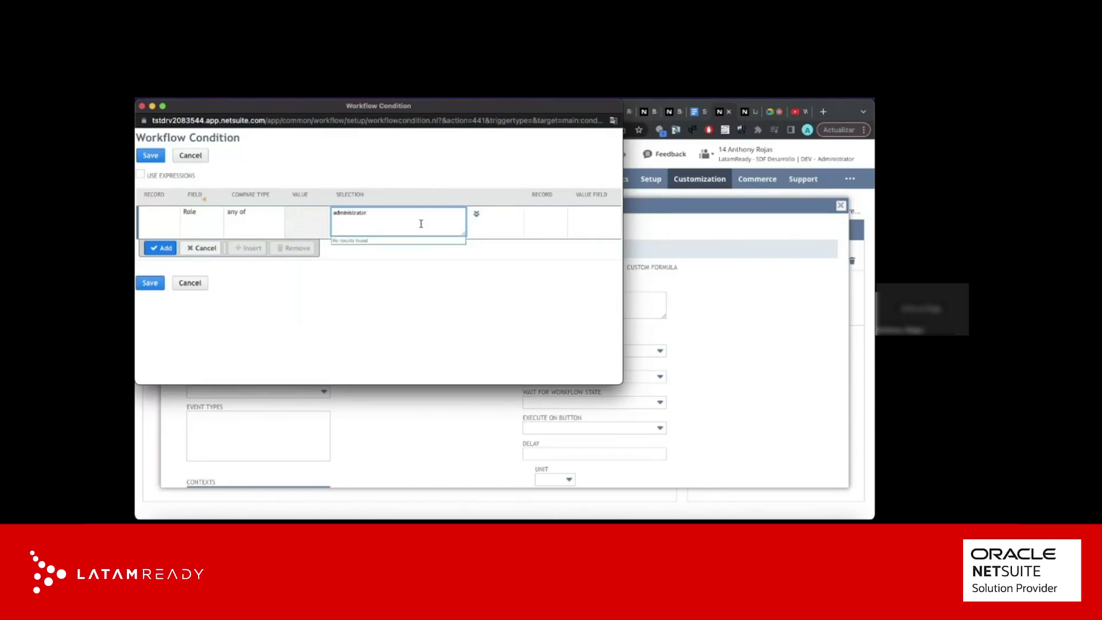
left_click(161, 249)
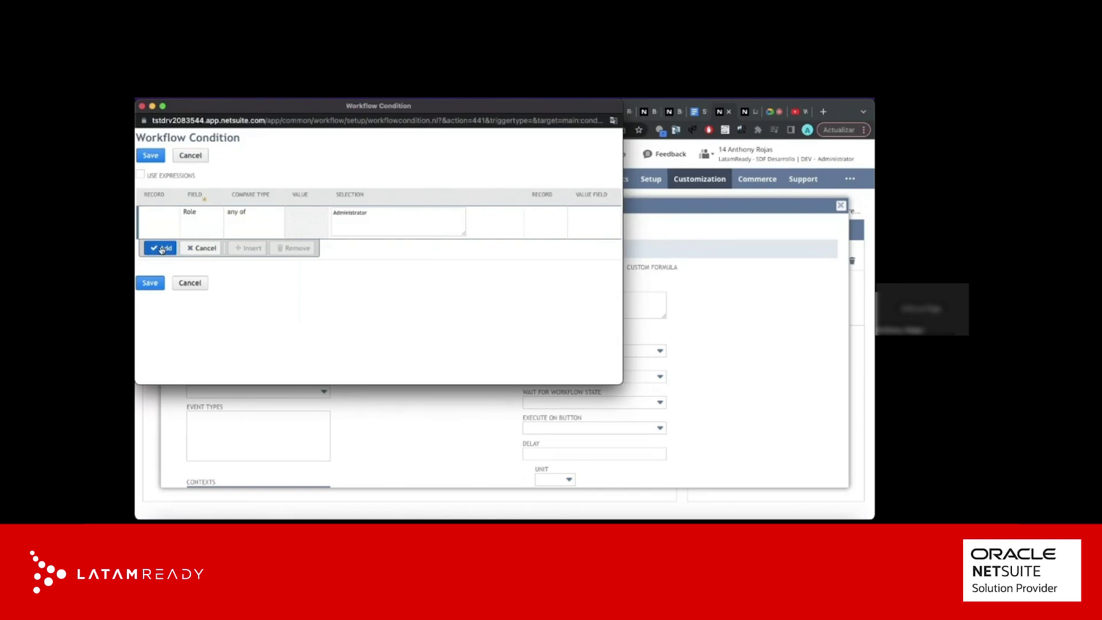
left_click(162, 249)
Enable expressions for the condition and set the first row's logical connector to Or
left_click(144, 177)
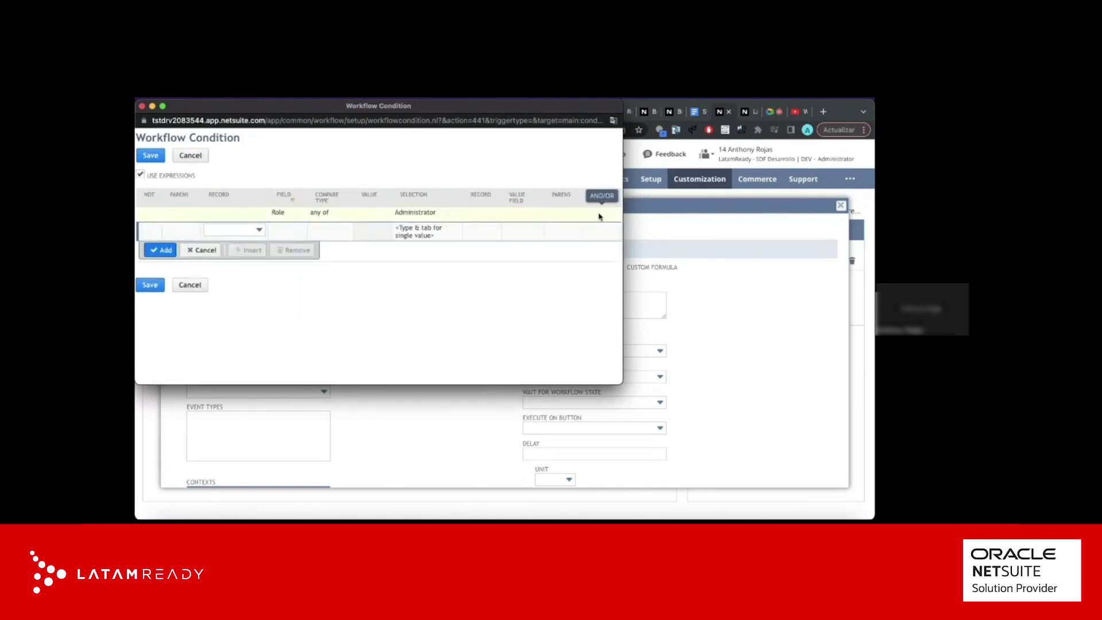
left_click(598, 215)
left_click(588, 217)
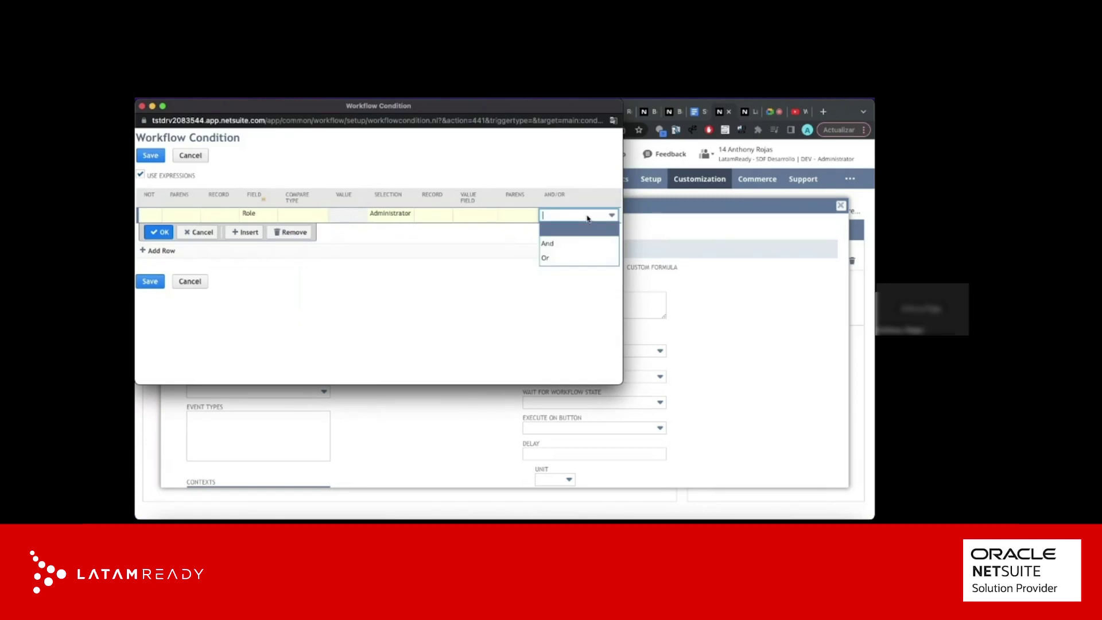
left_click(565, 258)
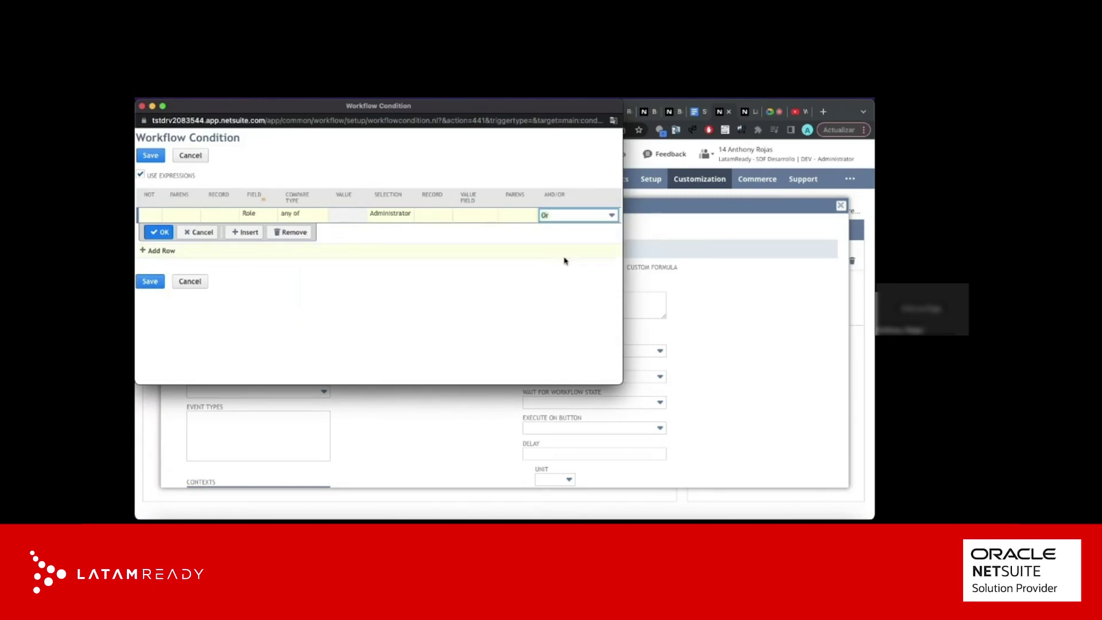
left_click(159, 232)
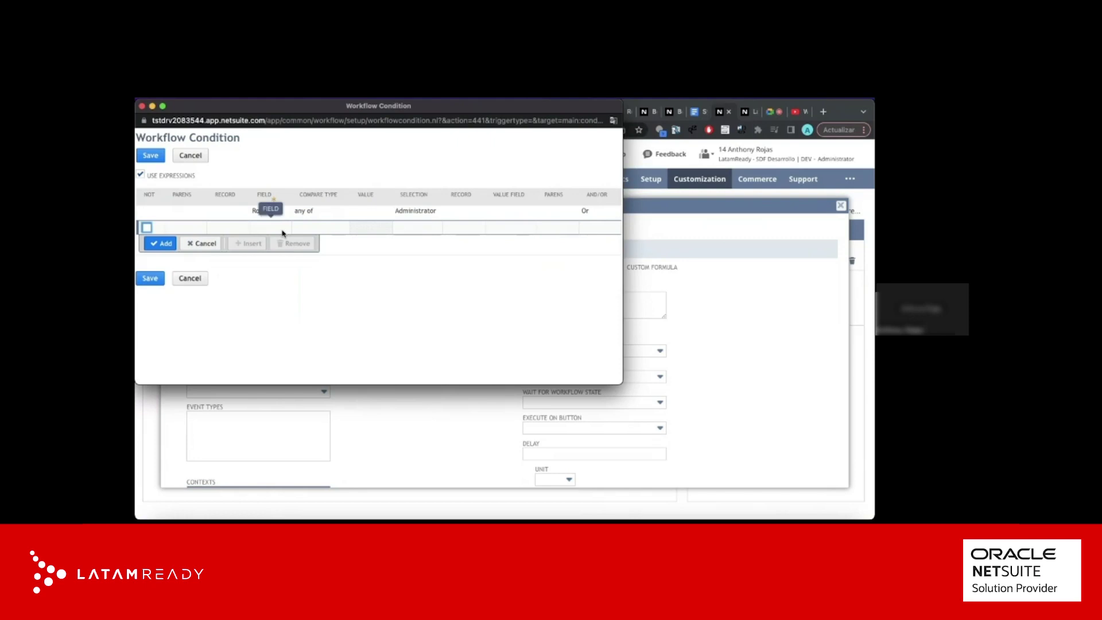
Enclose the first Role condition row in single opening and closing parentheses
left_click(229, 215)
left_click(181, 216)
left_click(183, 243)
left_click(549, 218)
left_click(550, 218)
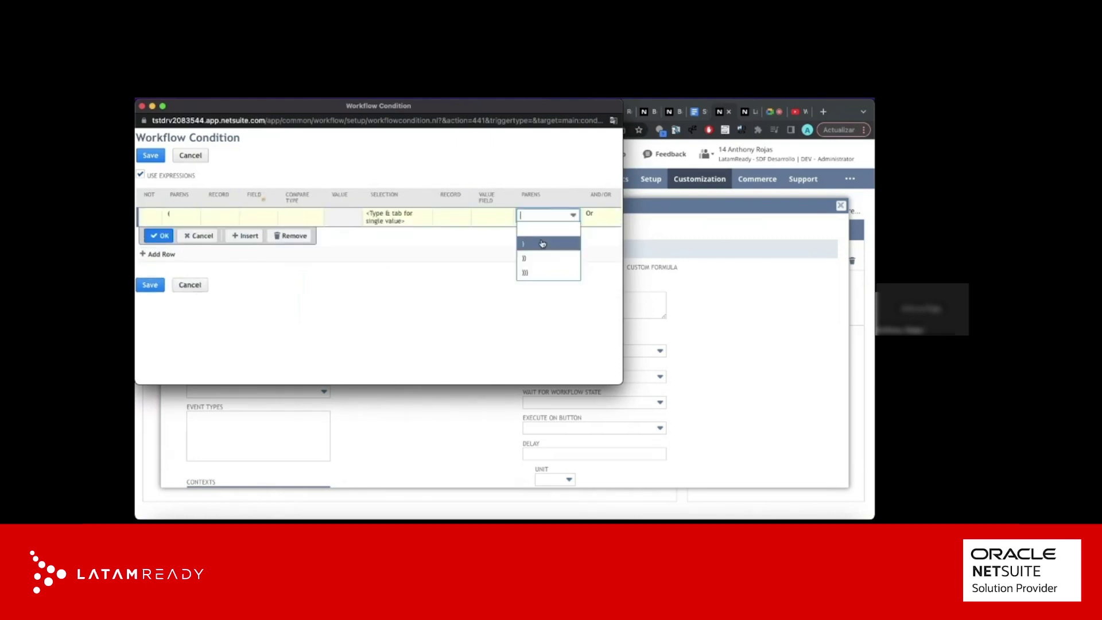
left_click(531, 241)
left_click(159, 235)
Add a second condition row opening with two parentheses, with Role set to none of Administrator
left_click(194, 233)
left_click(195, 233)
left_click(194, 270)
left_click(307, 229)
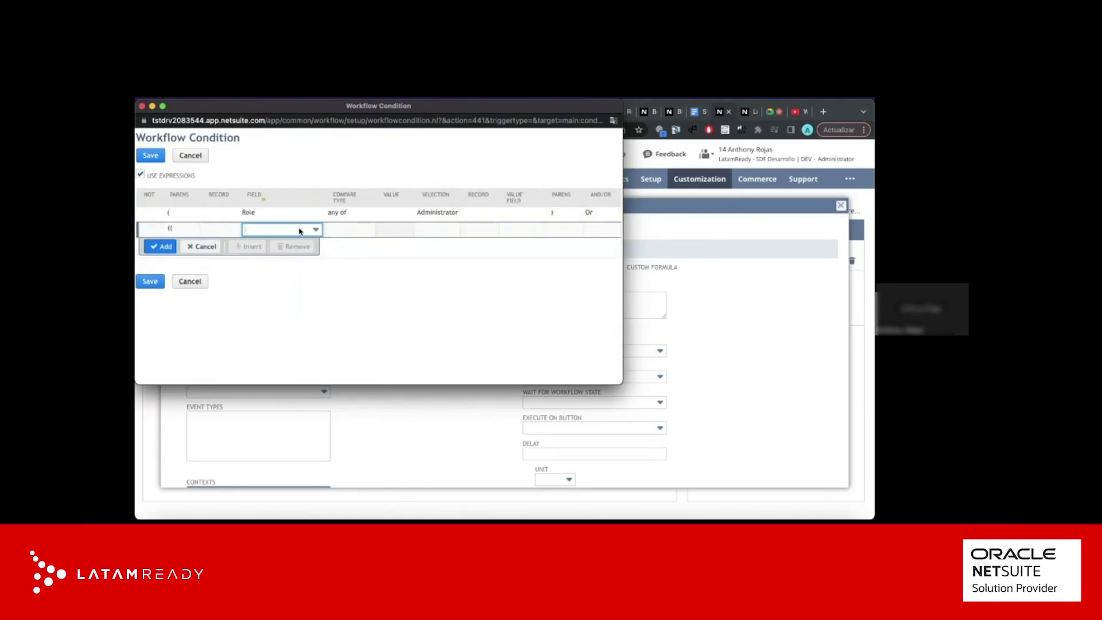
left_click(299, 231)
type("Role")
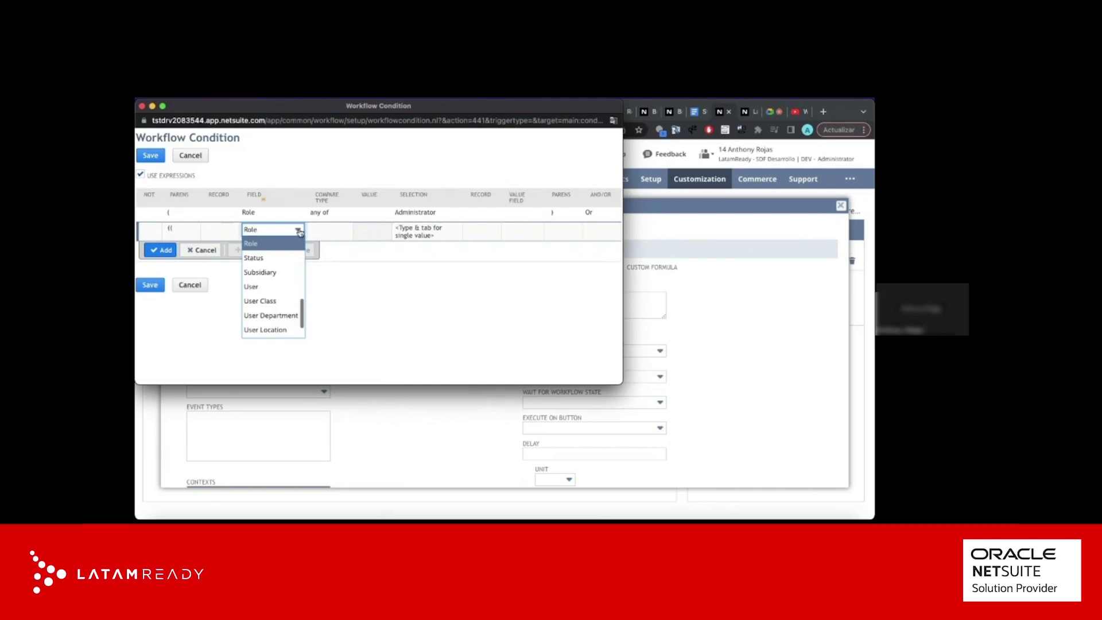
left_click(291, 244)
left_click(321, 232)
left_click(304, 257)
left_click(402, 234)
type("administrat")
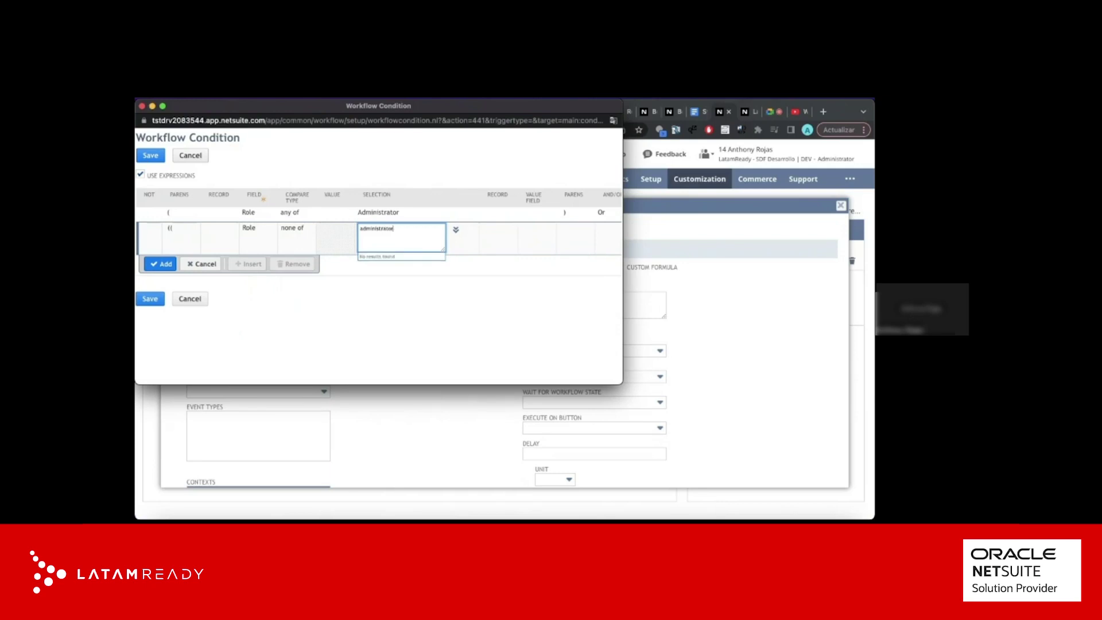
type("or")
left_click(162, 265)
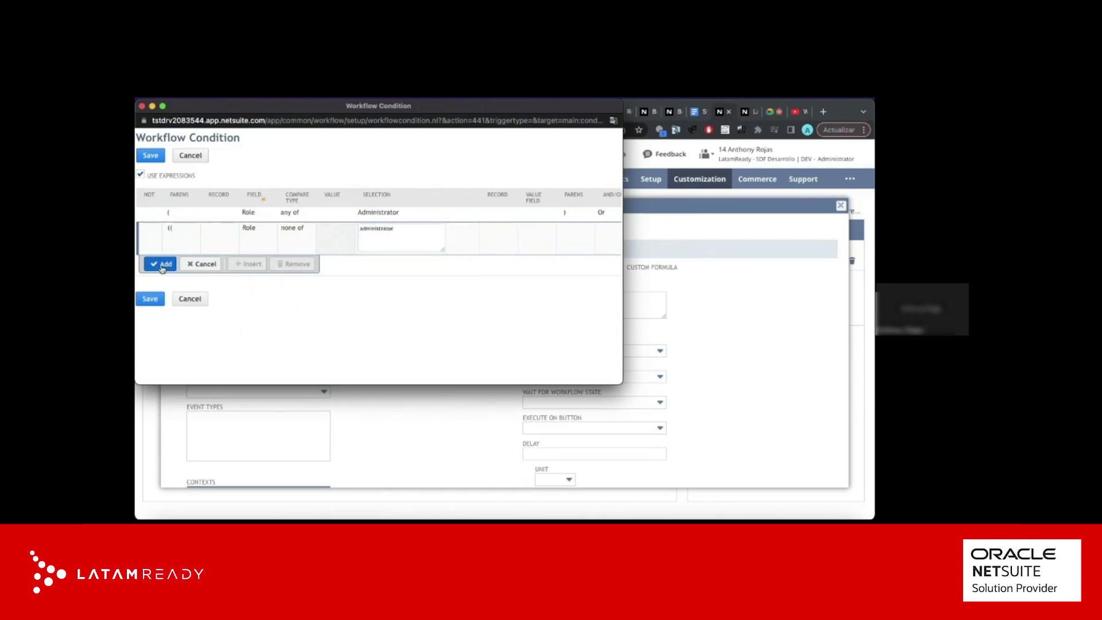
left_click(162, 266)
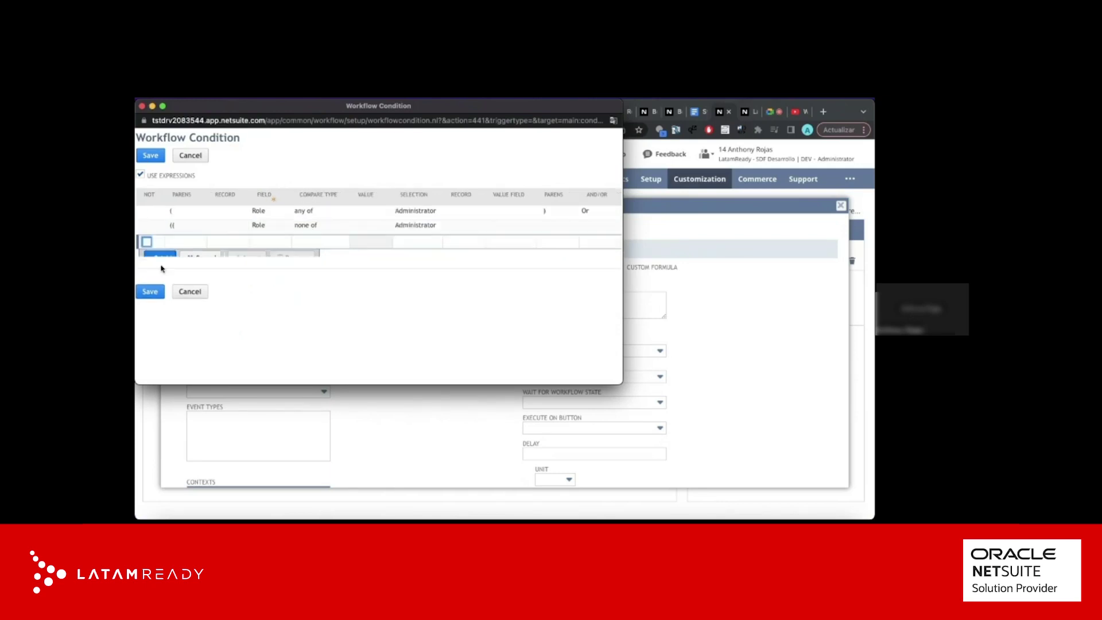
Close the second condition row with one parenthesis and set its logical connector to And
left_click(550, 224)
left_click(542, 229)
left_click(534, 257)
left_click(588, 233)
left_click(562, 262)
left_click(156, 246)
Fill in a third condition row opening with one parenthesis, with Amount less than 10000
left_click(194, 244)
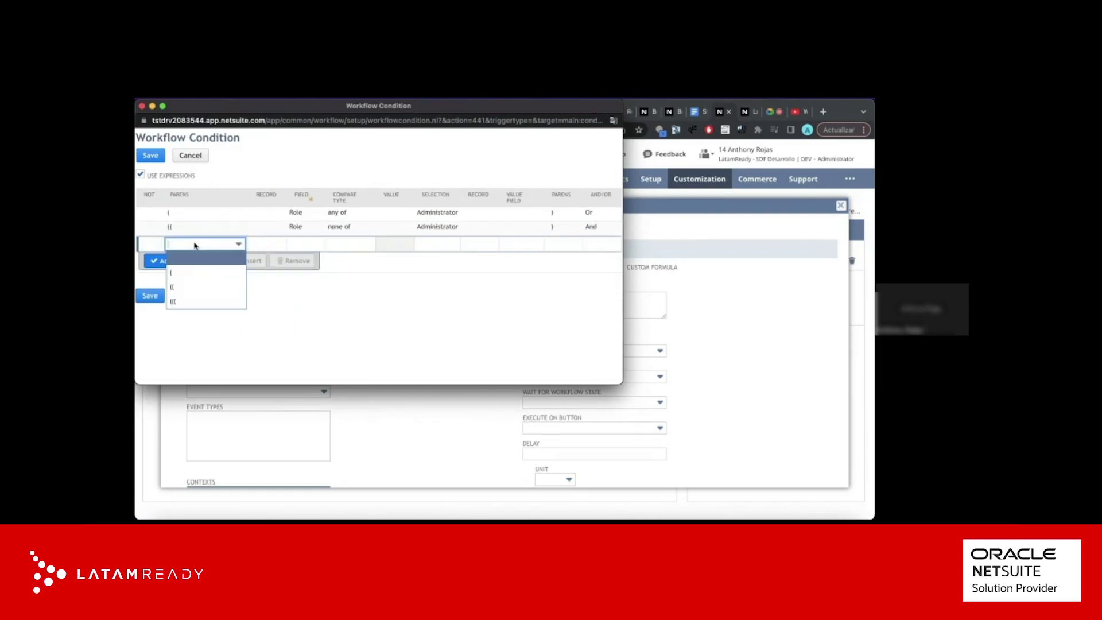
left_click(195, 272)
left_click(294, 248)
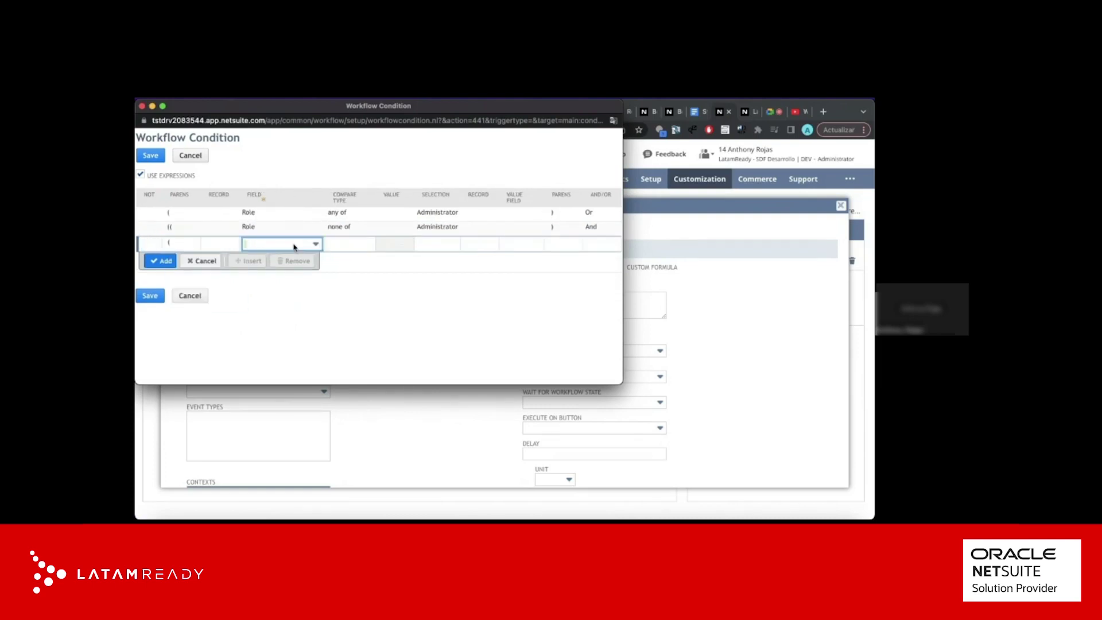
left_click(294, 247)
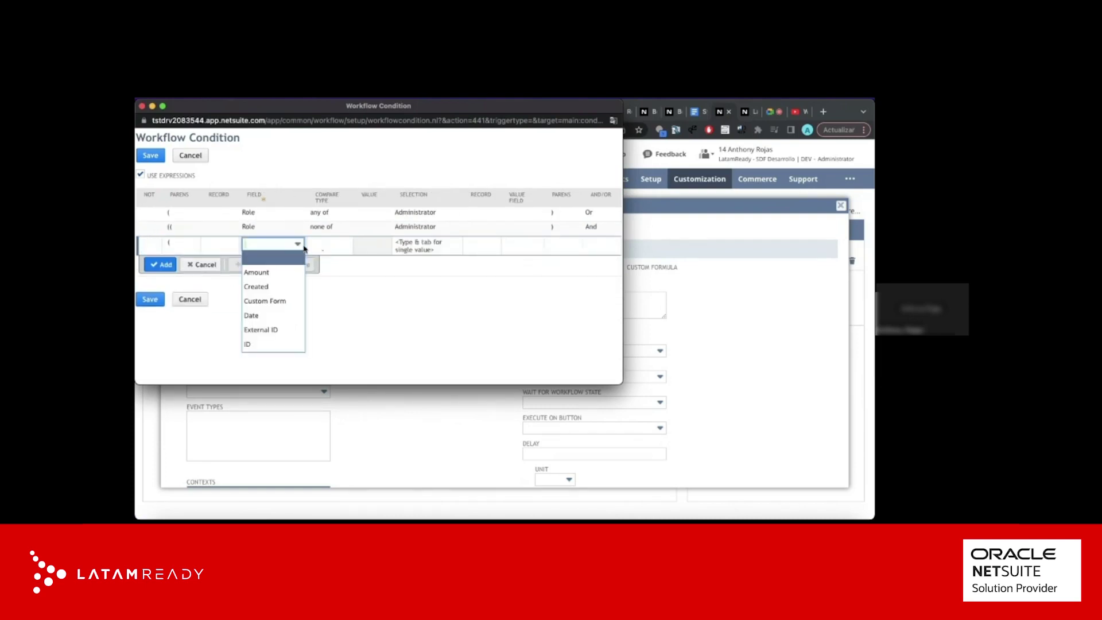
left_click(256, 272)
left_click(331, 245)
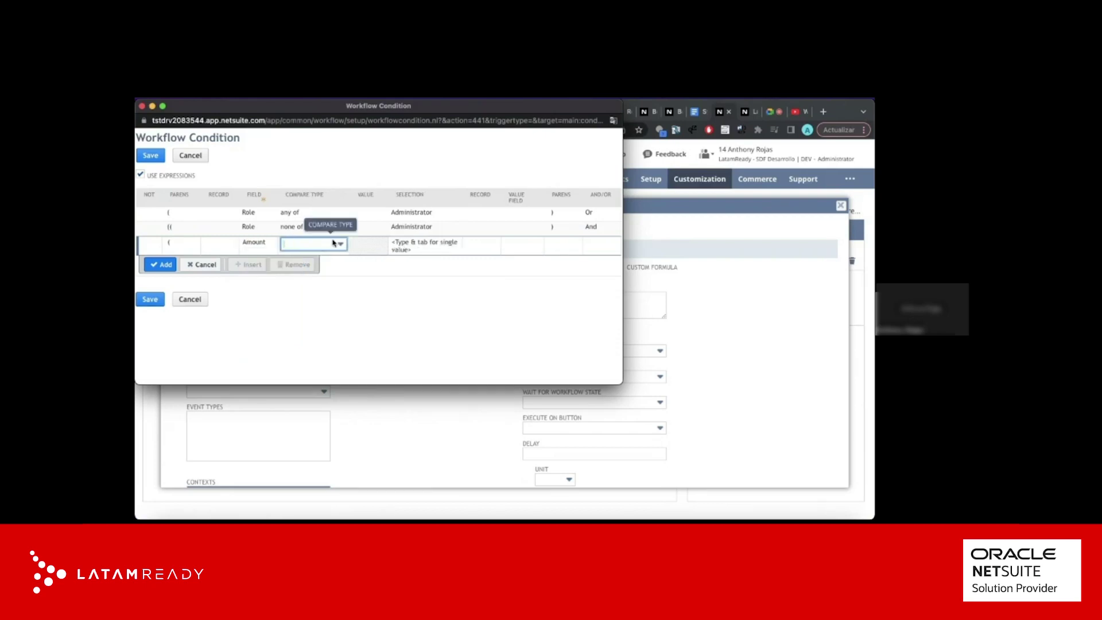
left_click(323, 248)
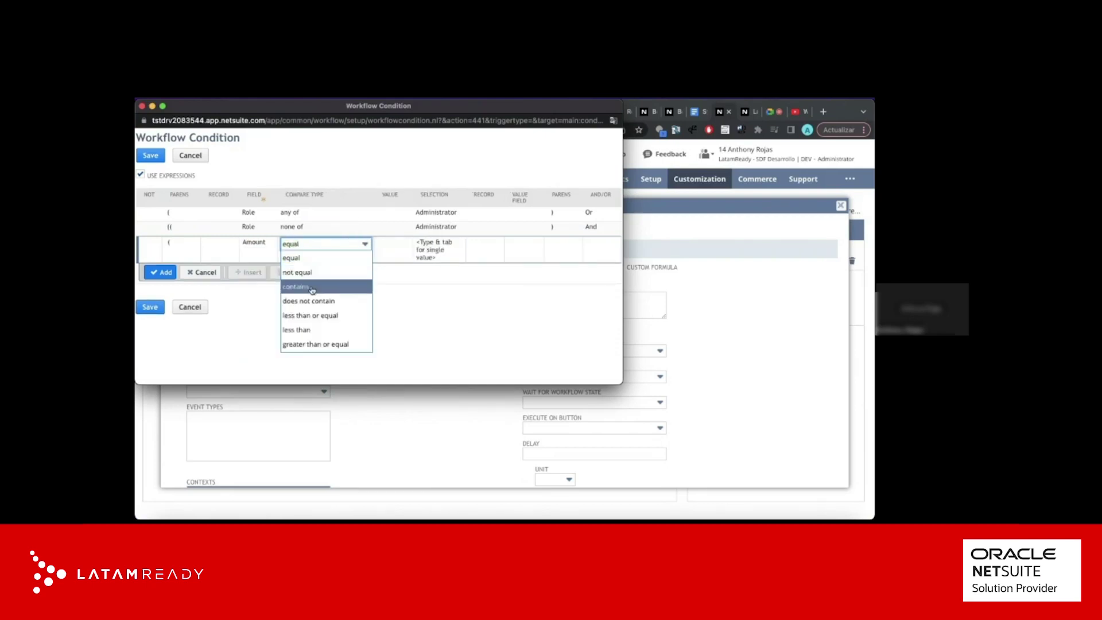
left_click(296, 329)
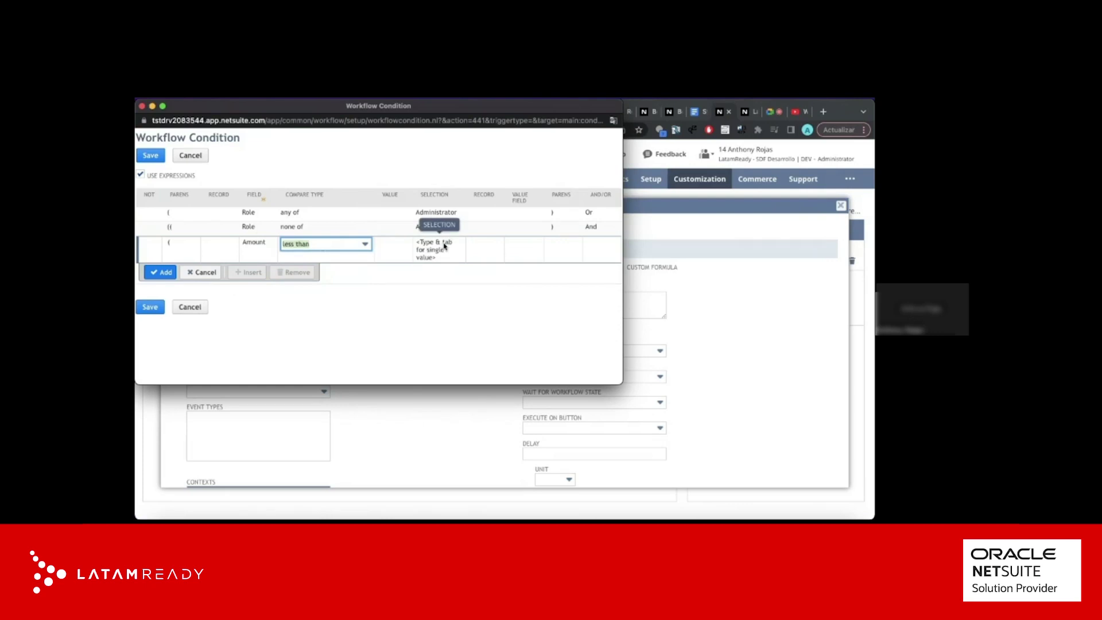
left_click(441, 248)
left_click(341, 248)
type("1000")
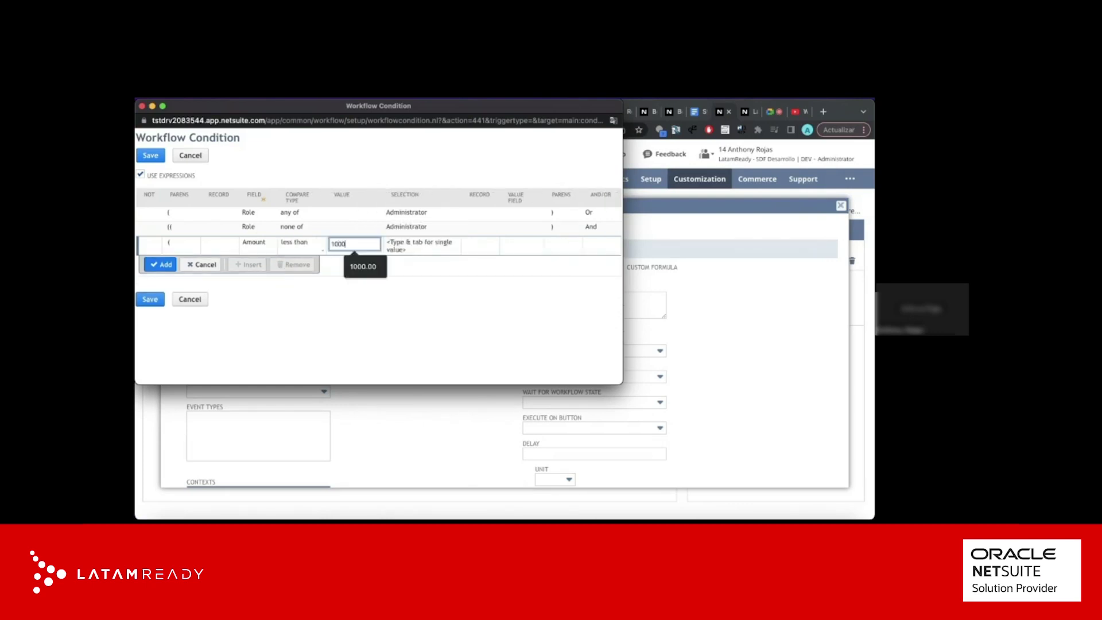
type("0")
Close the Amount condition row with two parentheses and save the workflow condition
left_click(554, 248)
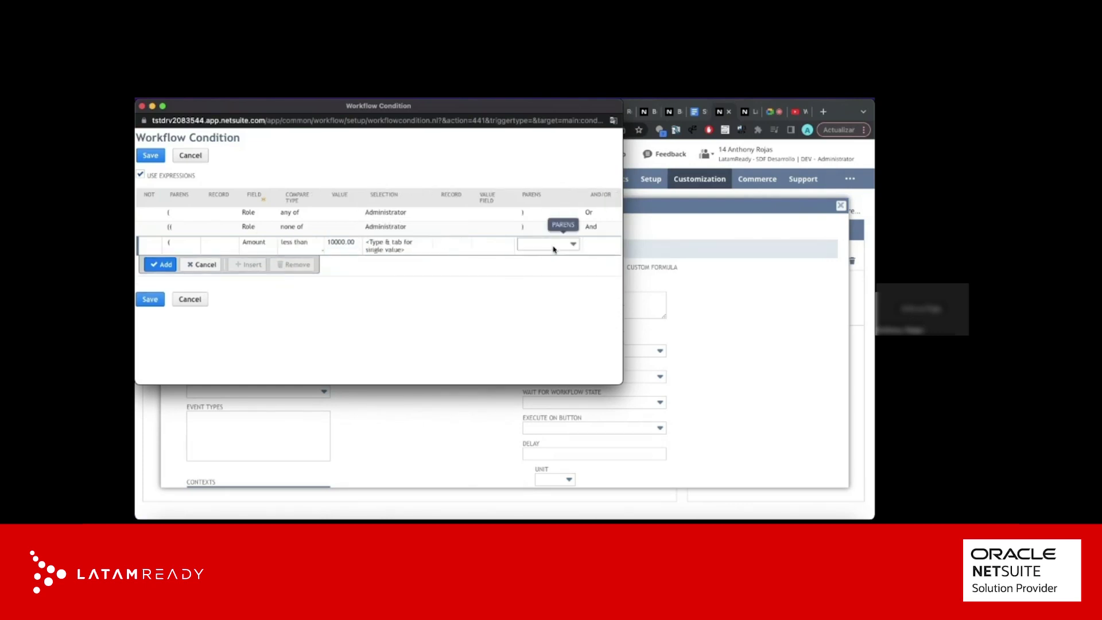
left_click(553, 248)
left_click(535, 286)
left_click(150, 299)
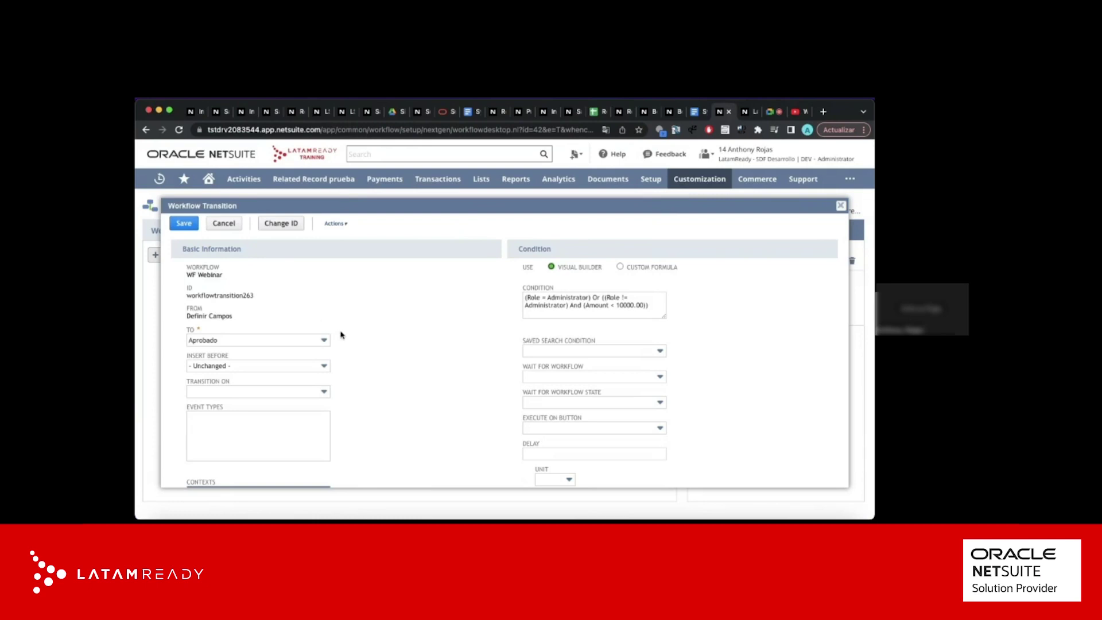
Set the transition to Aprobado to occur on Before Record Submit and save it
scroll(384, 348, "down", 1)
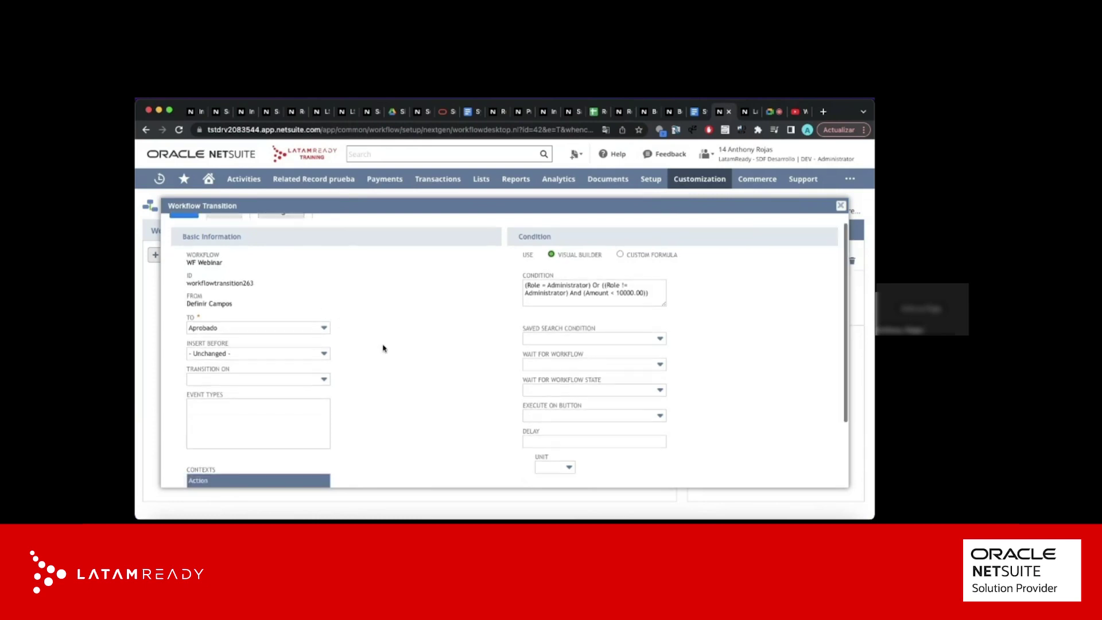
left_click(303, 380)
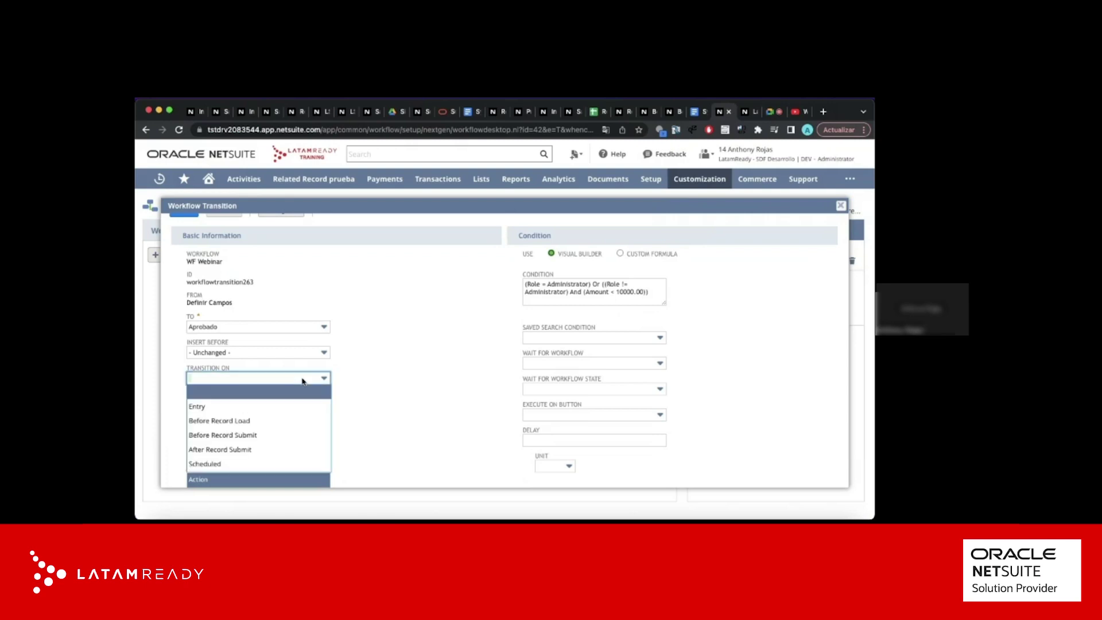
left_click(259, 441)
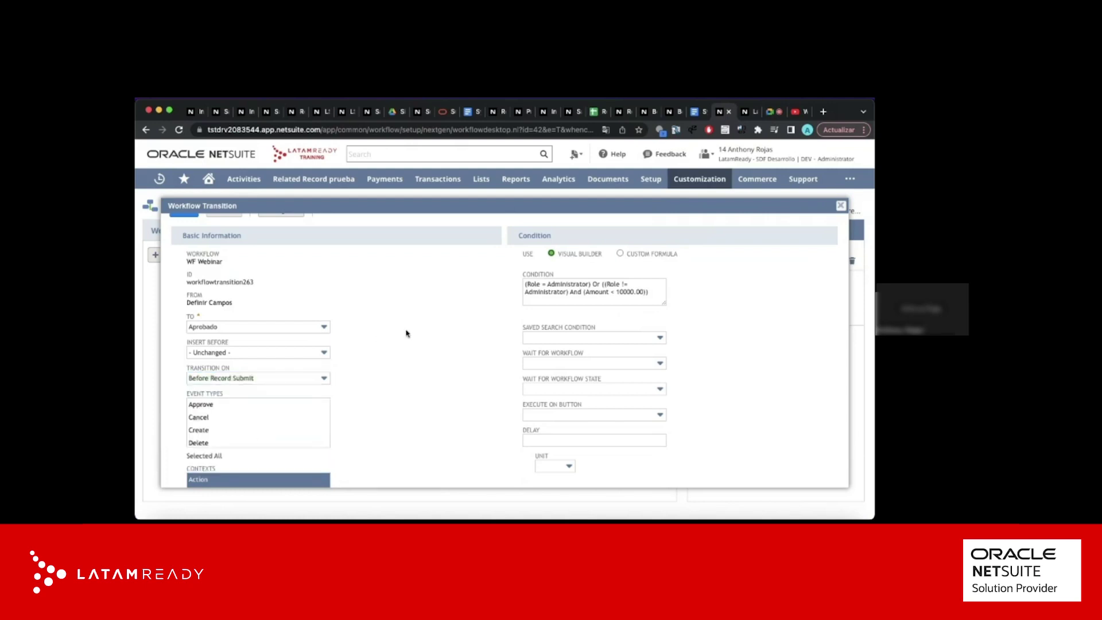
scroll(407, 334, "up", 1)
left_click(184, 224)
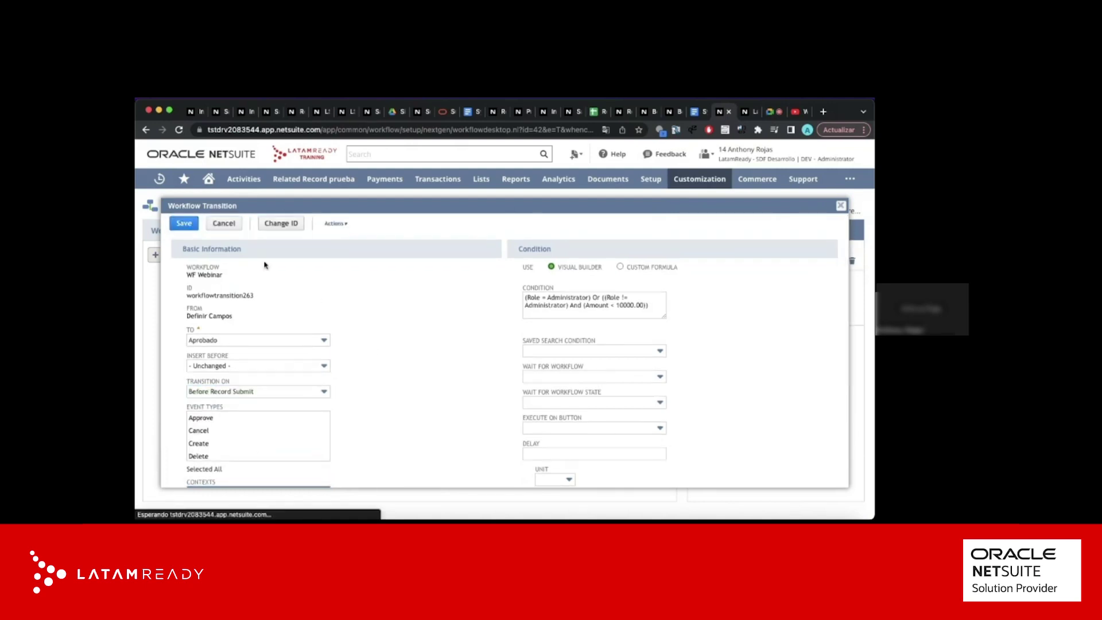
Open the transition to Rechazado, set it to occur on Before Record Submit, and open its condition builder
double_click(313, 305)
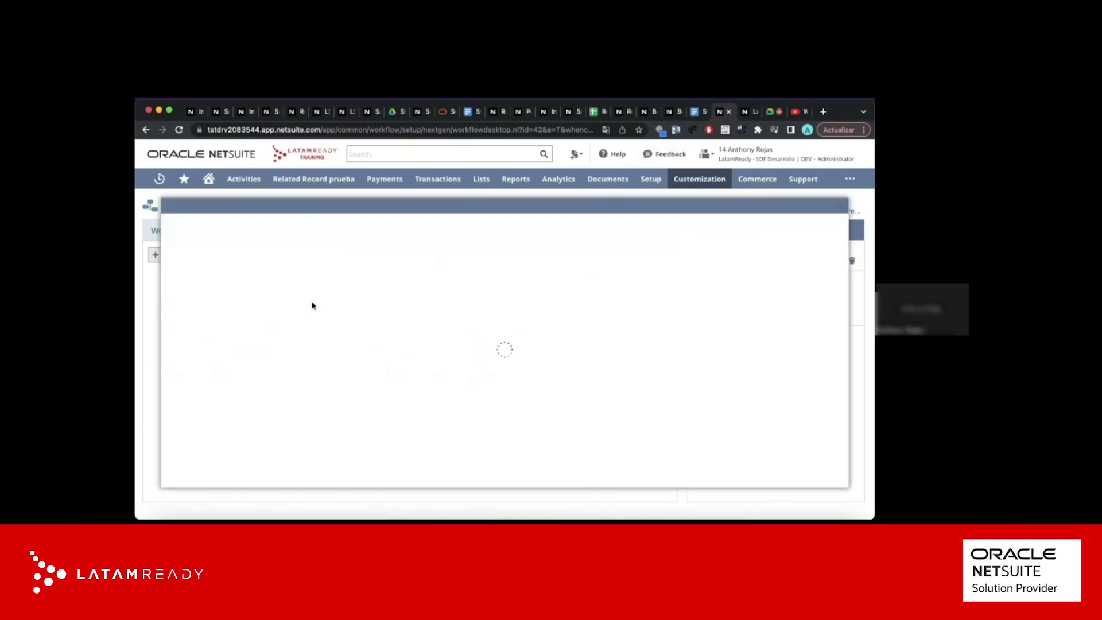
left_click(276, 391)
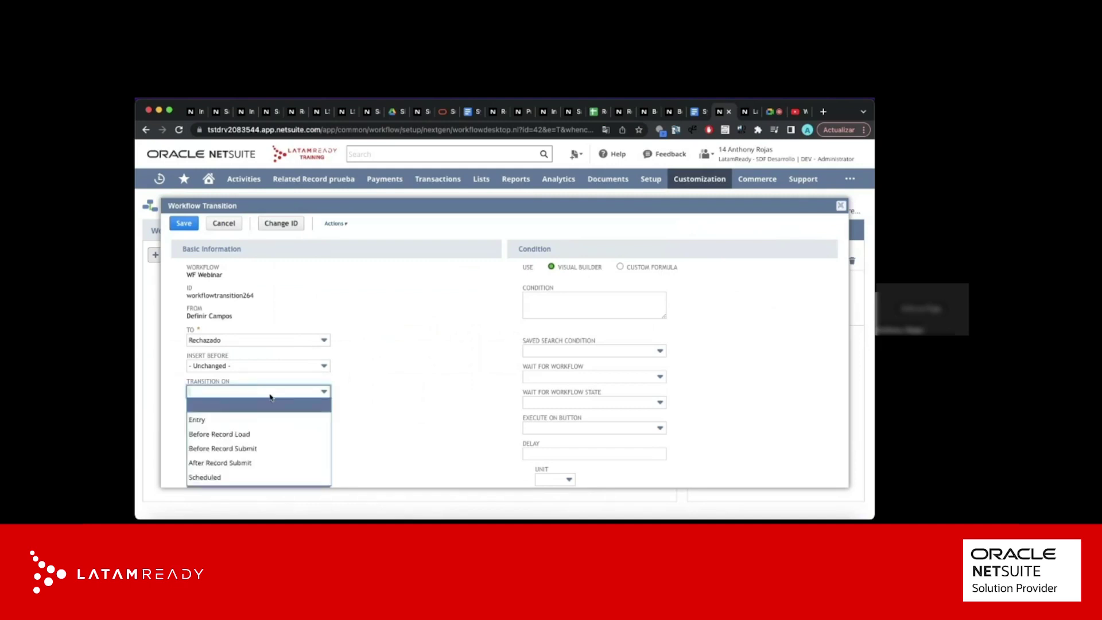
left_click(256, 447)
left_click(676, 299)
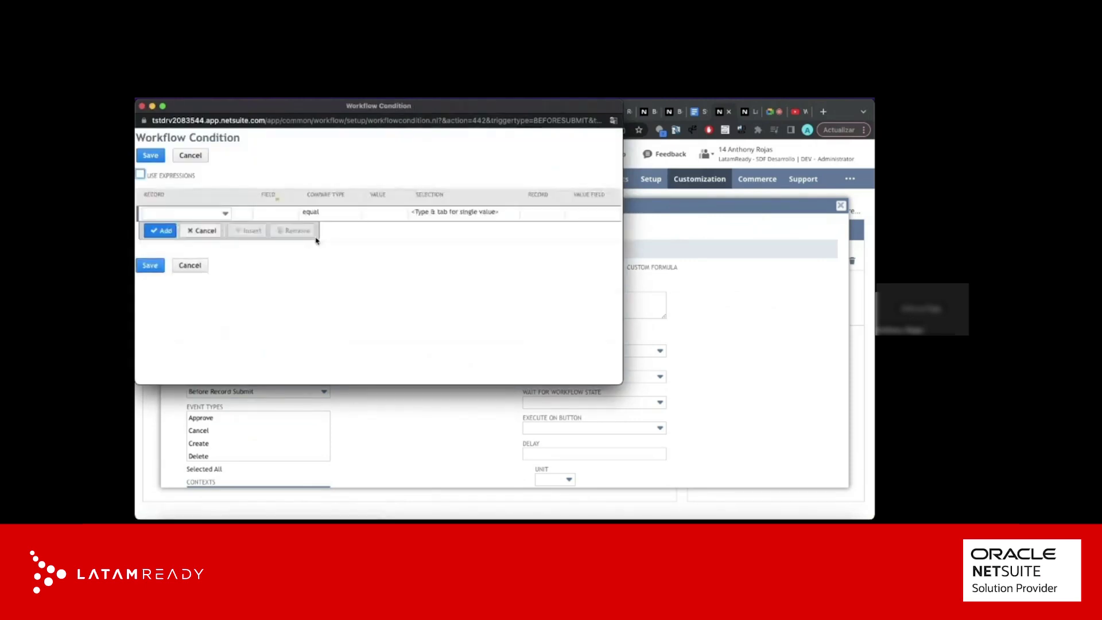
Add a condition row with Role set to any of Administrator
left_click(271, 213)
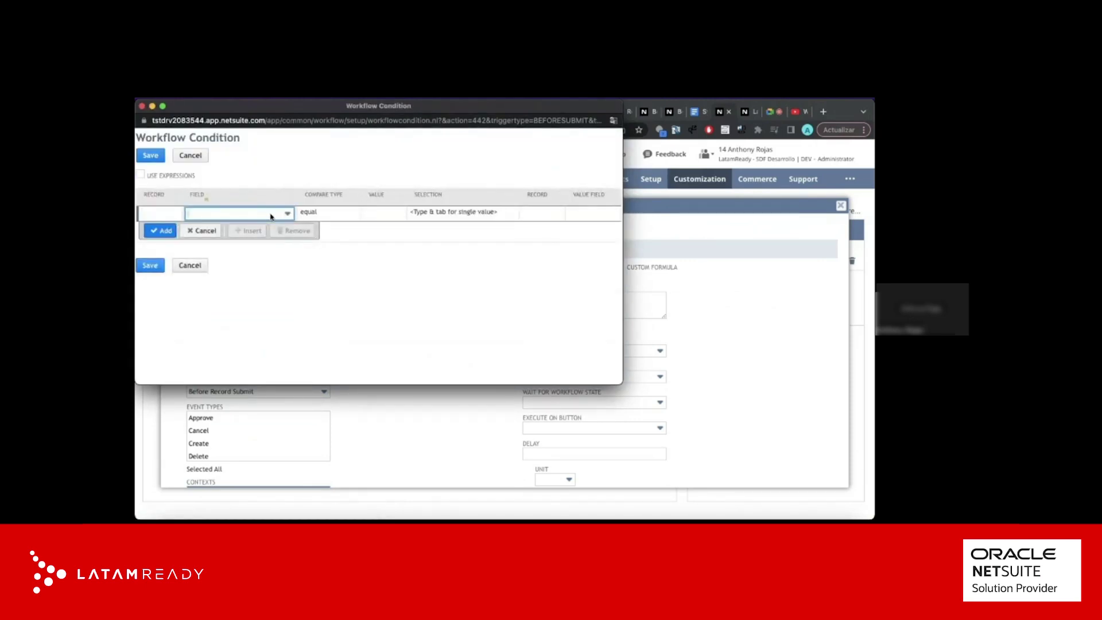
left_click(271, 214)
type("Role")
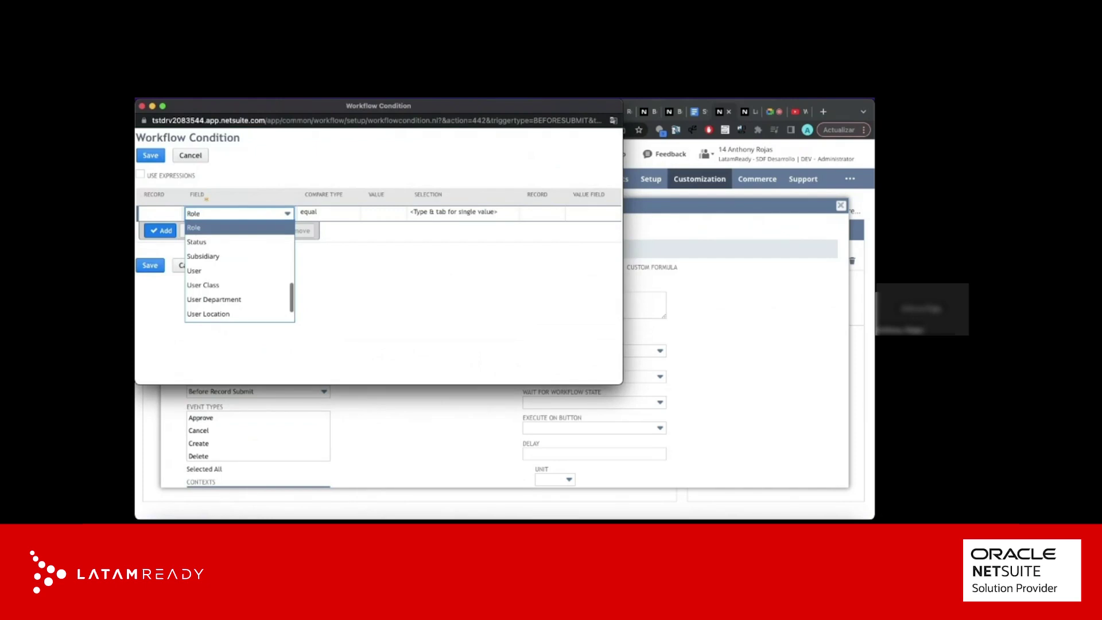
left_click(251, 229)
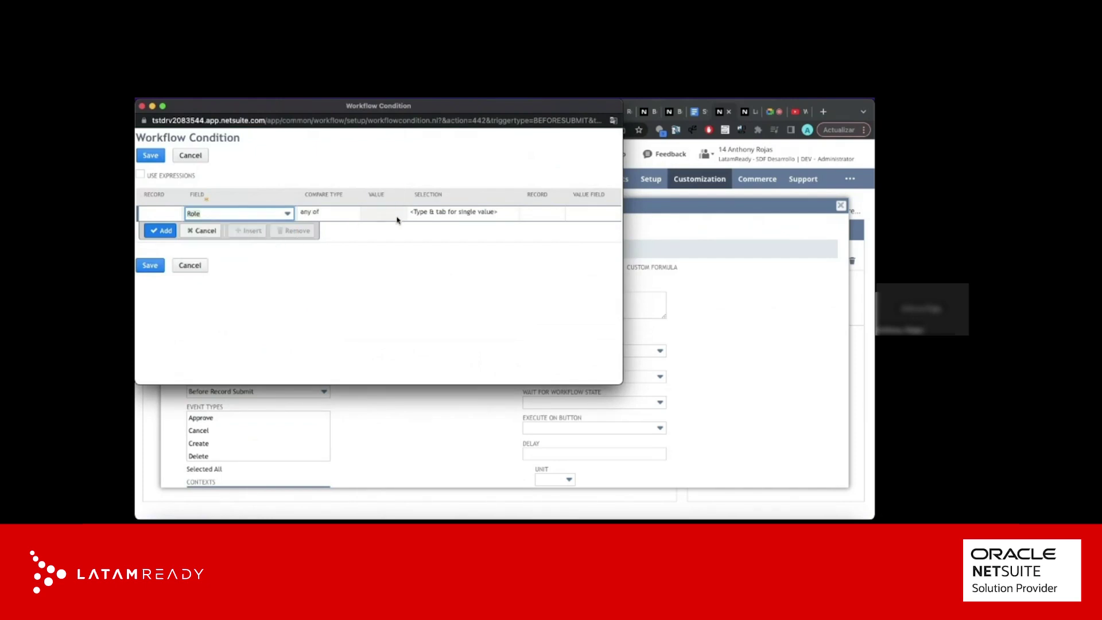
left_click(422, 216)
type("admin")
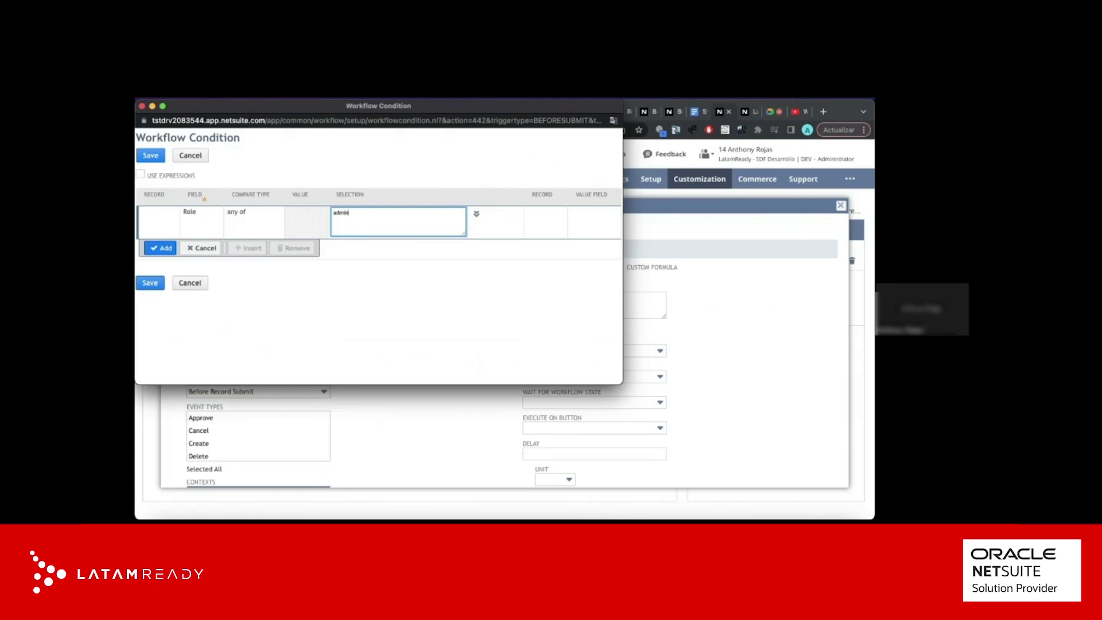
type("istrator")
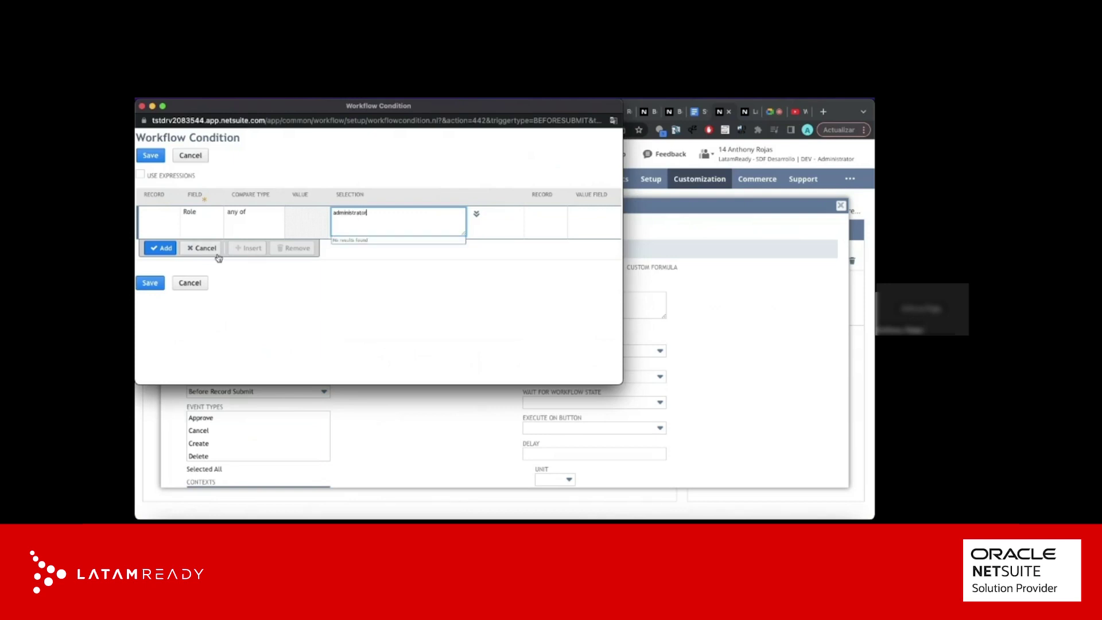
left_click(163, 251)
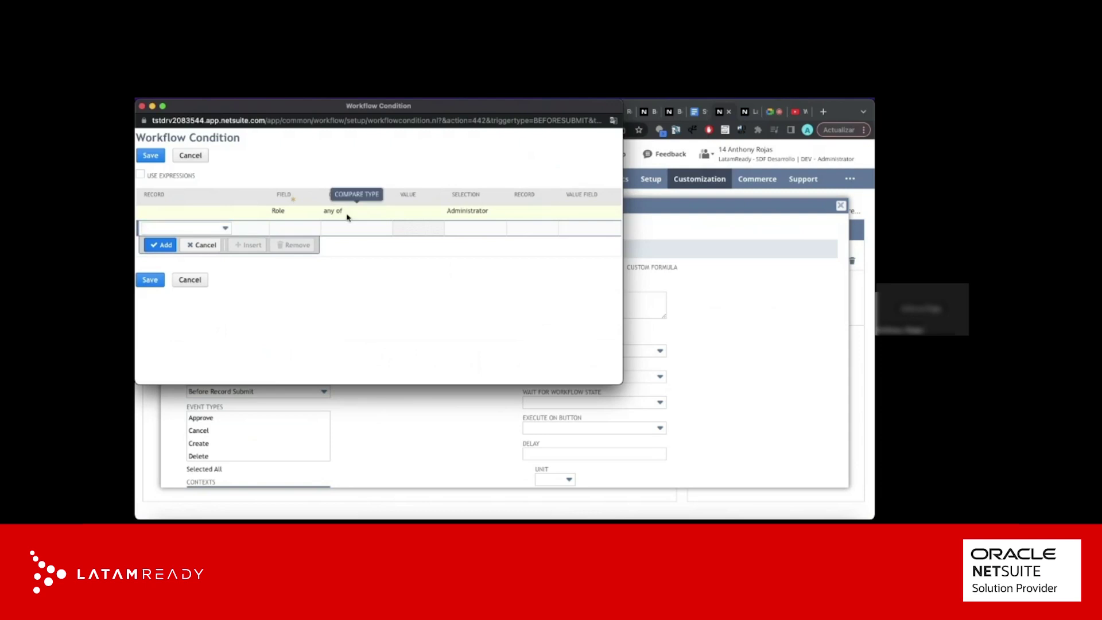
Change the Role condition's compare type to none of and accept the row
left_click(326, 215)
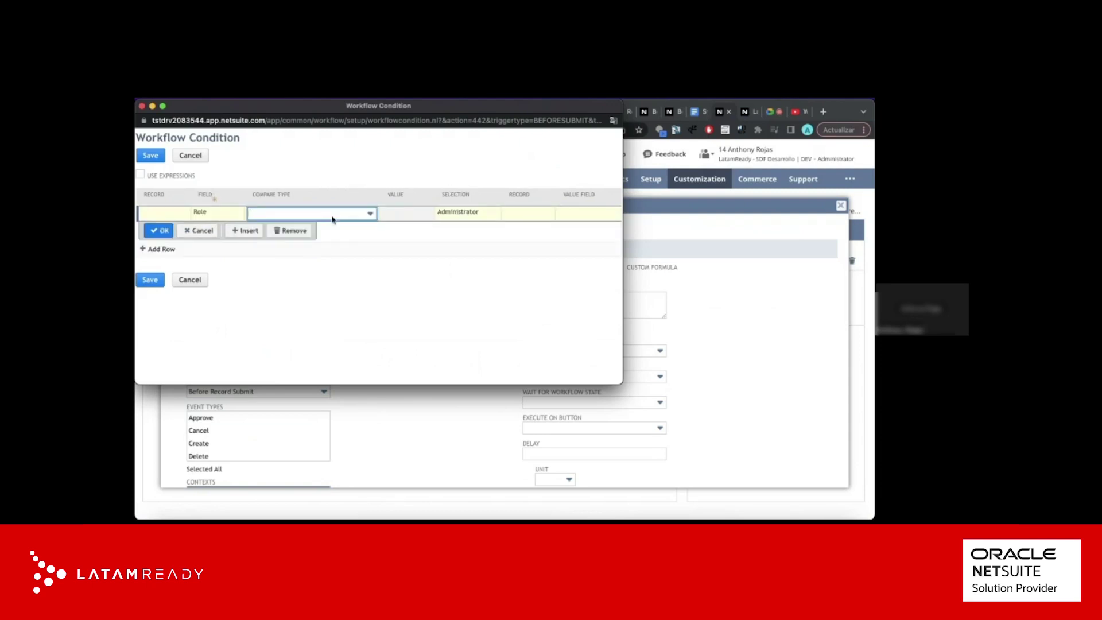
left_click(340, 219)
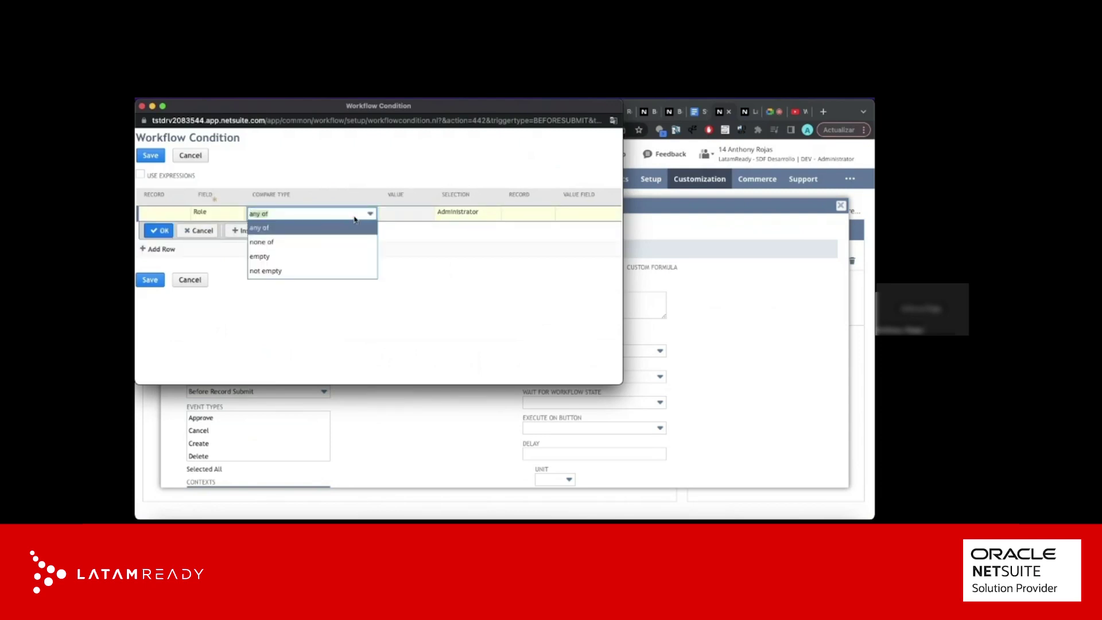
left_click(327, 244)
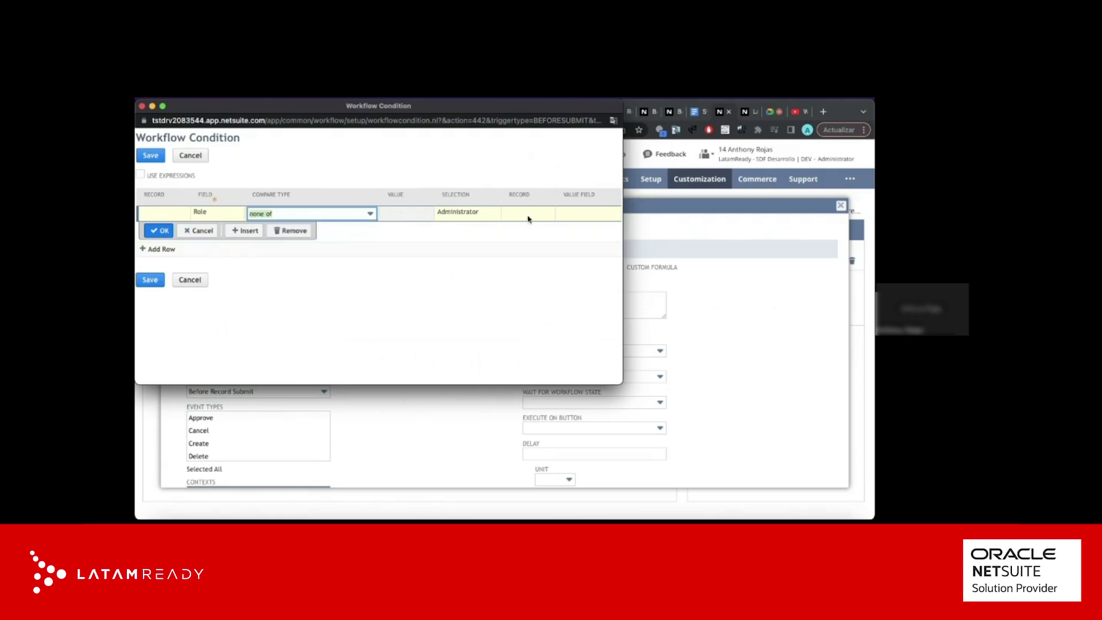
left_click(161, 231)
Add a condition row with Amount greater than or equal to 10000, and save the condition and the Rechazado transition
left_click(293, 228)
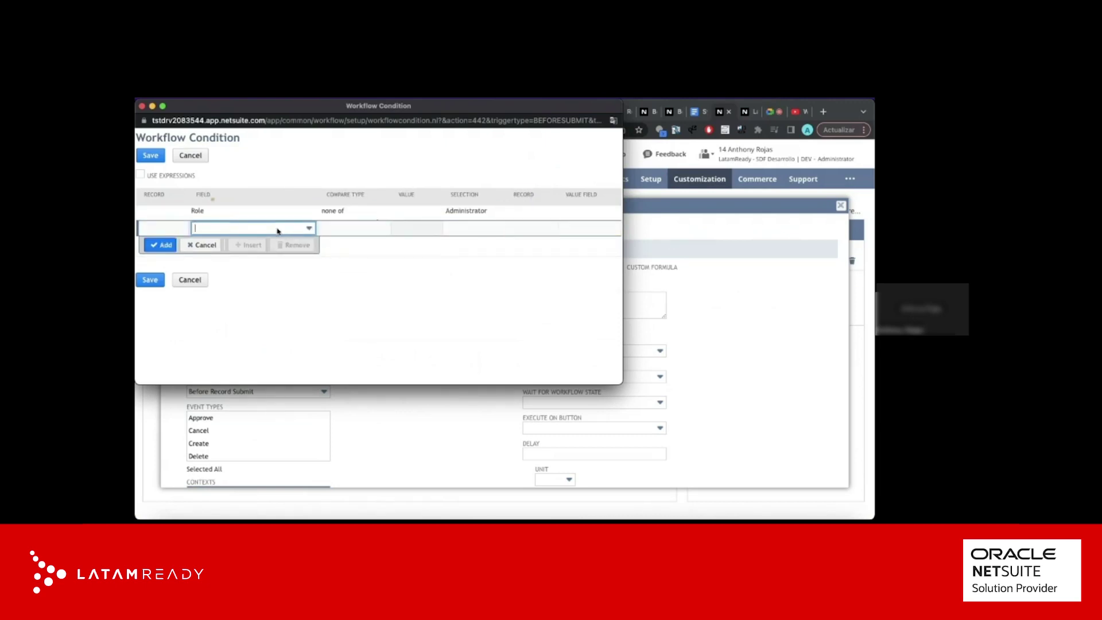
left_click(267, 233)
left_click(246, 256)
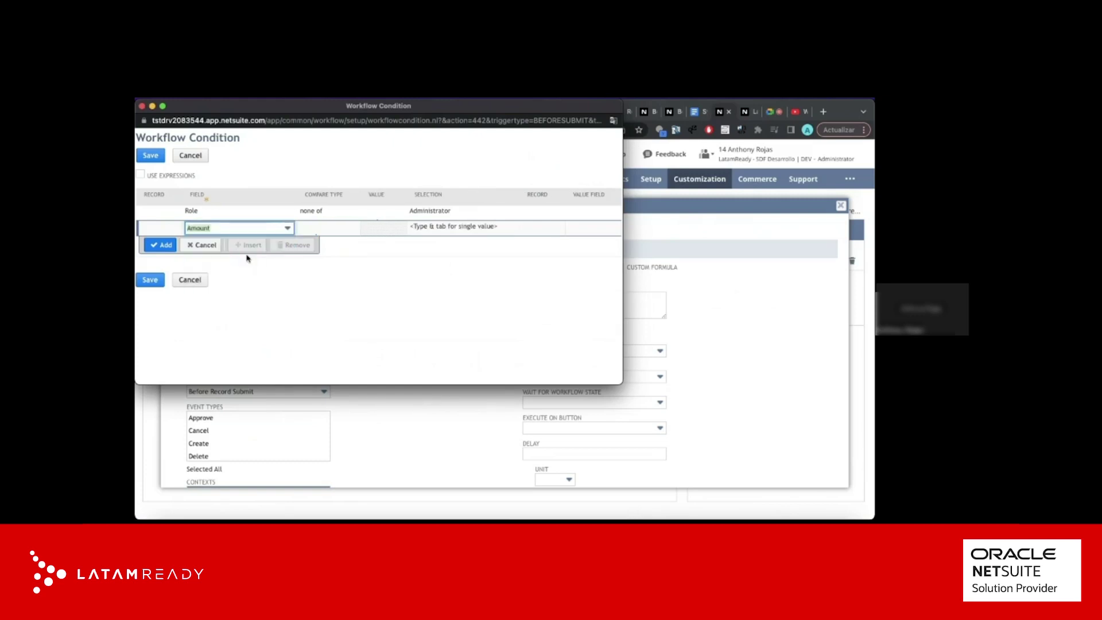
left_click(321, 231)
left_click(314, 230)
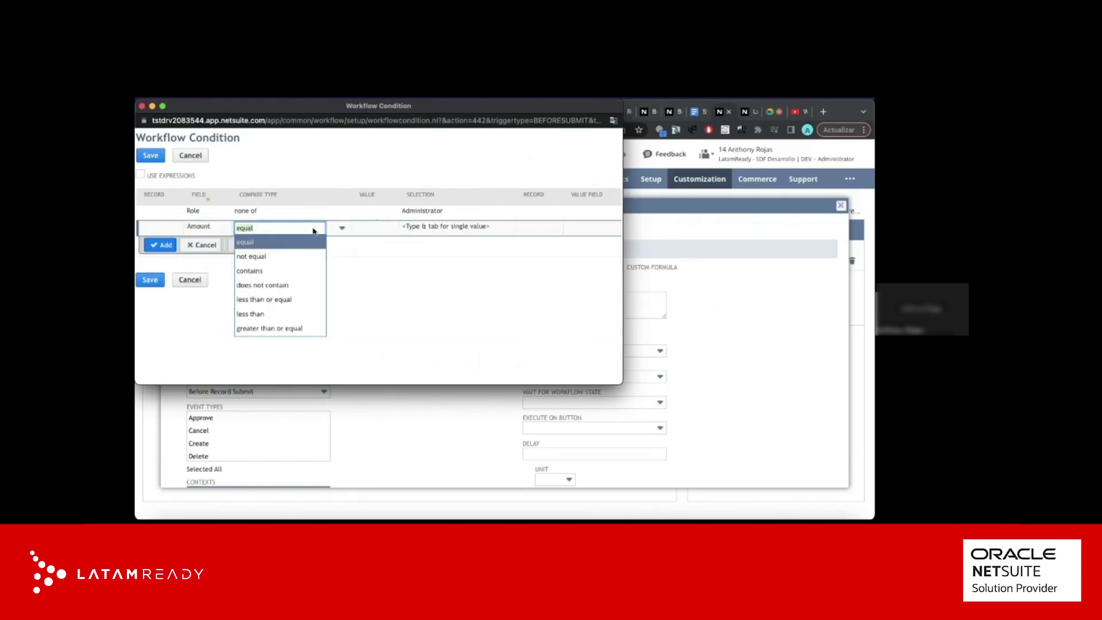
left_click(282, 328)
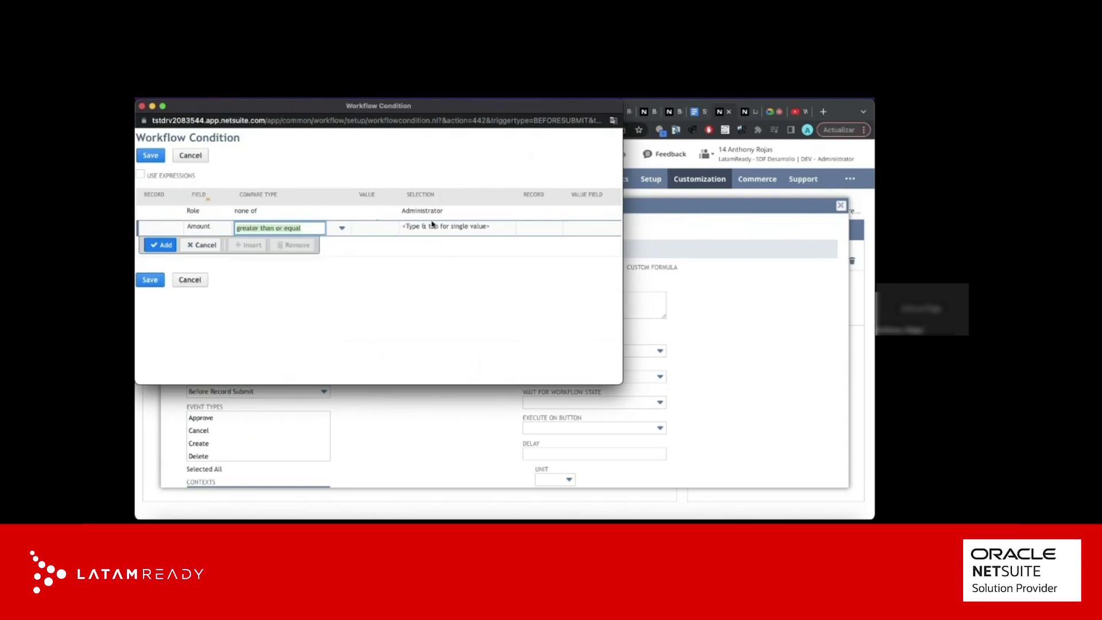
left_click(370, 228)
type("10000")
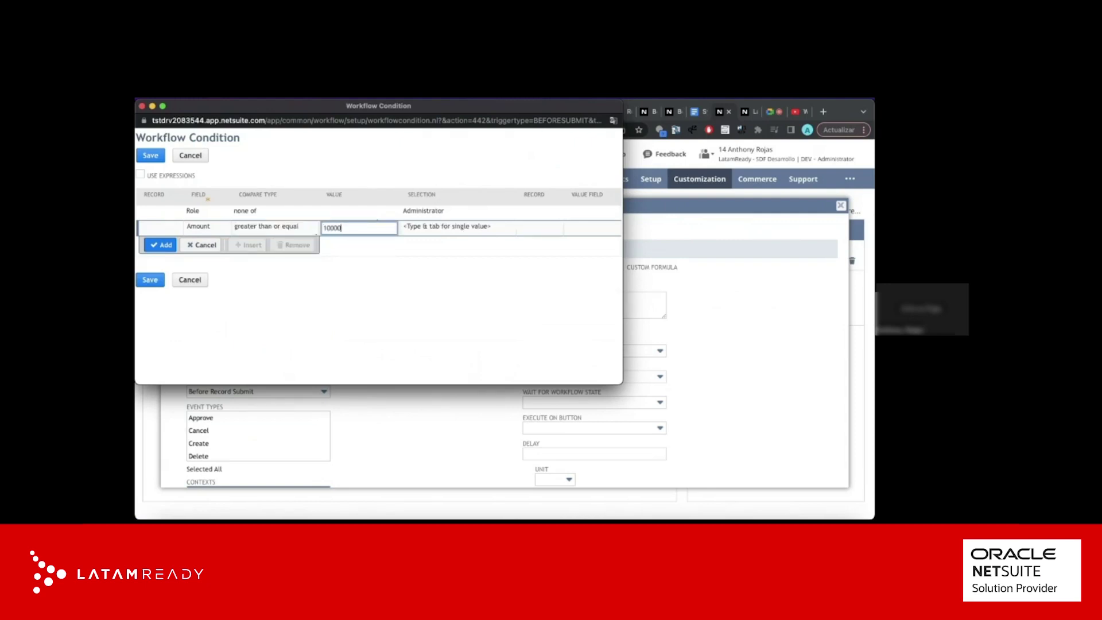
left_click(155, 157)
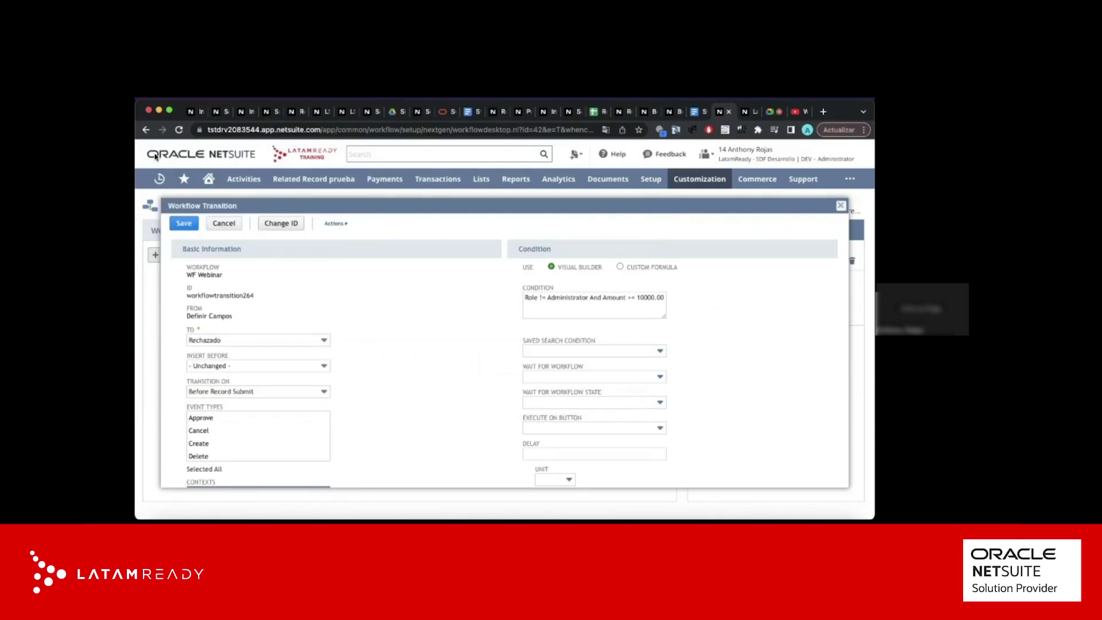
left_click(185, 223)
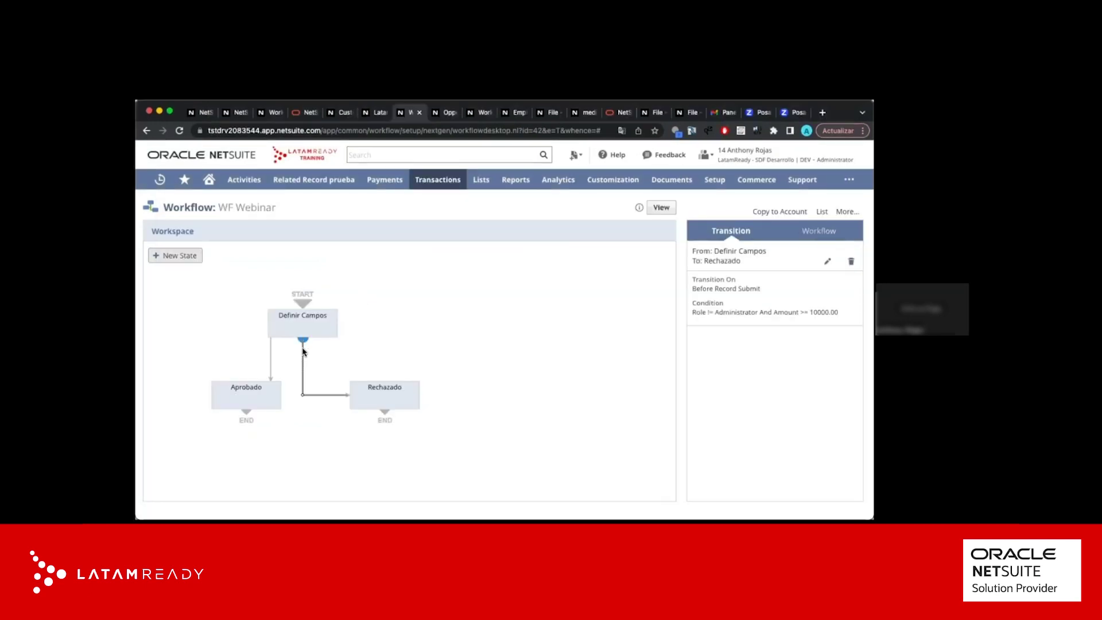
Reload the blank LatamReady - Transaction WF record form and enter Factura #52 as the name
left_click(304, 356)
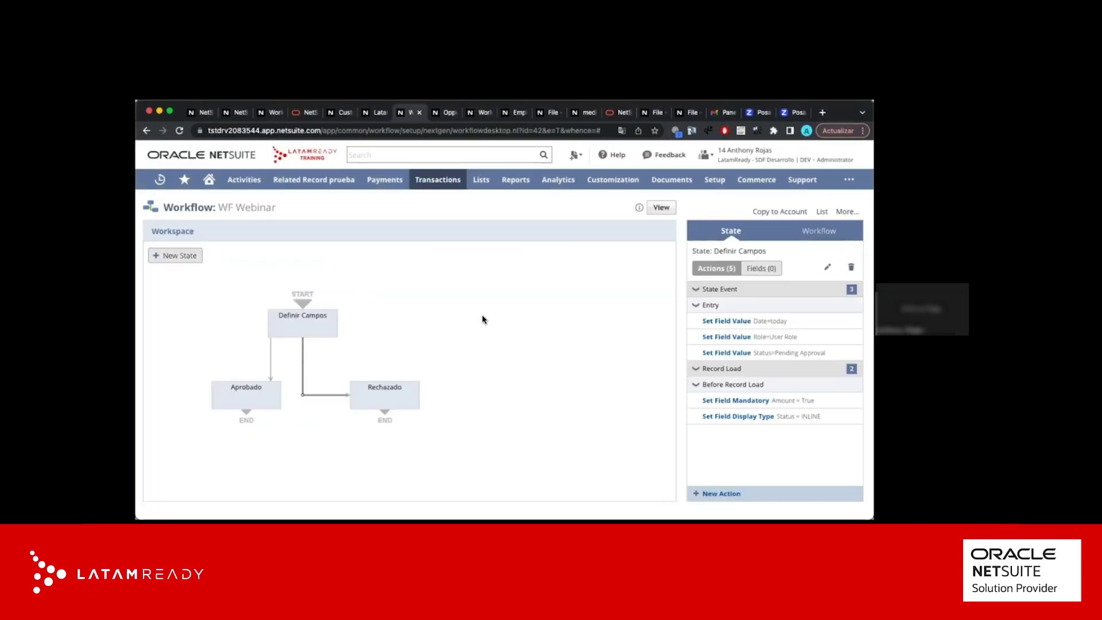
left_click(370, 118)
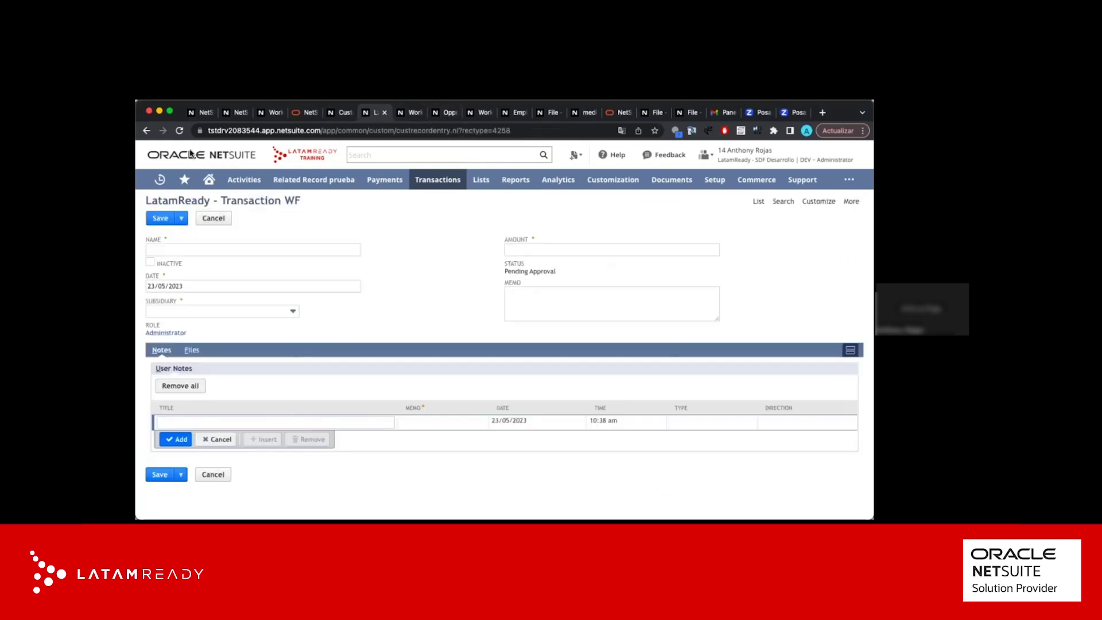
left_click(179, 132)
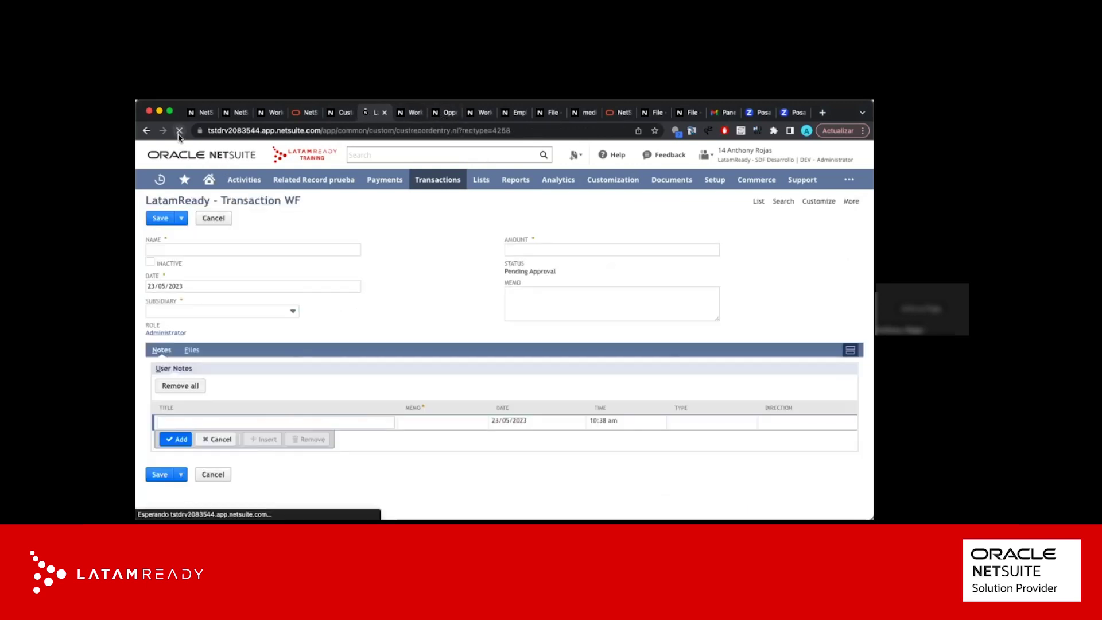
left_click(199, 245)
type("Faxtur")
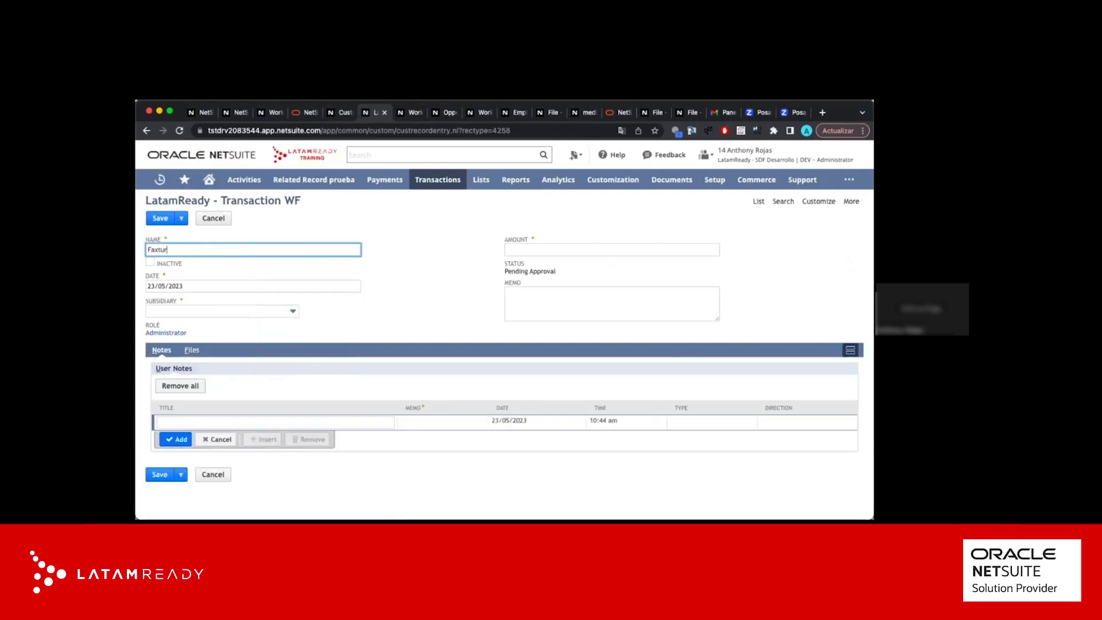
key("BackSpace")
type("ctura #52")
key("Tab")
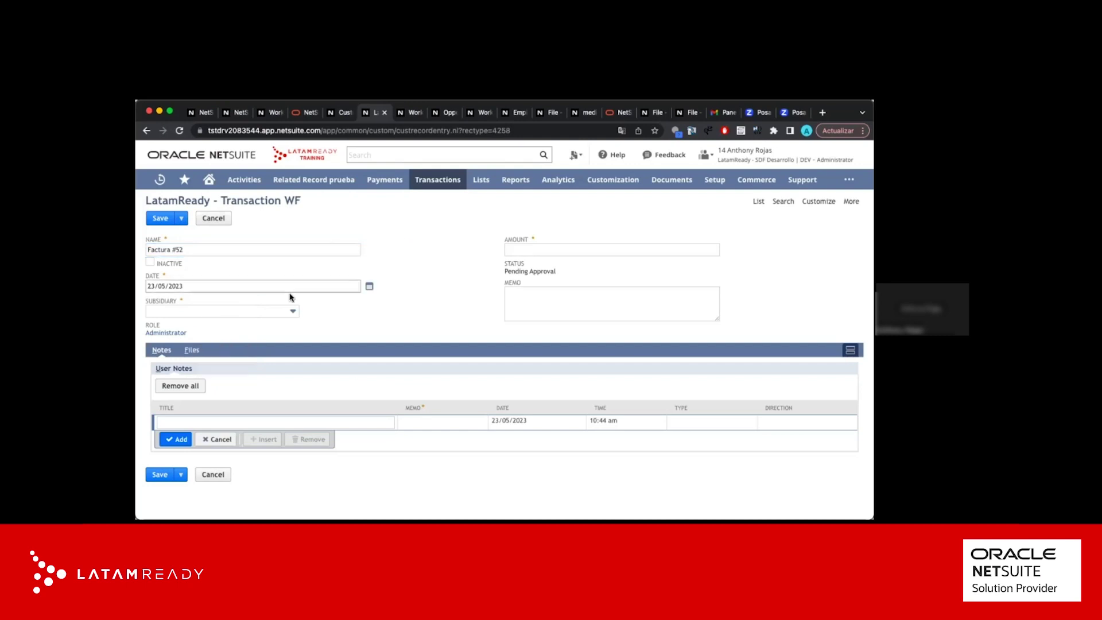
Set the subsidiary to Honeycomb Holdings Inc. : Guatemala and the amount to 10000, and save the record
left_click(255, 312)
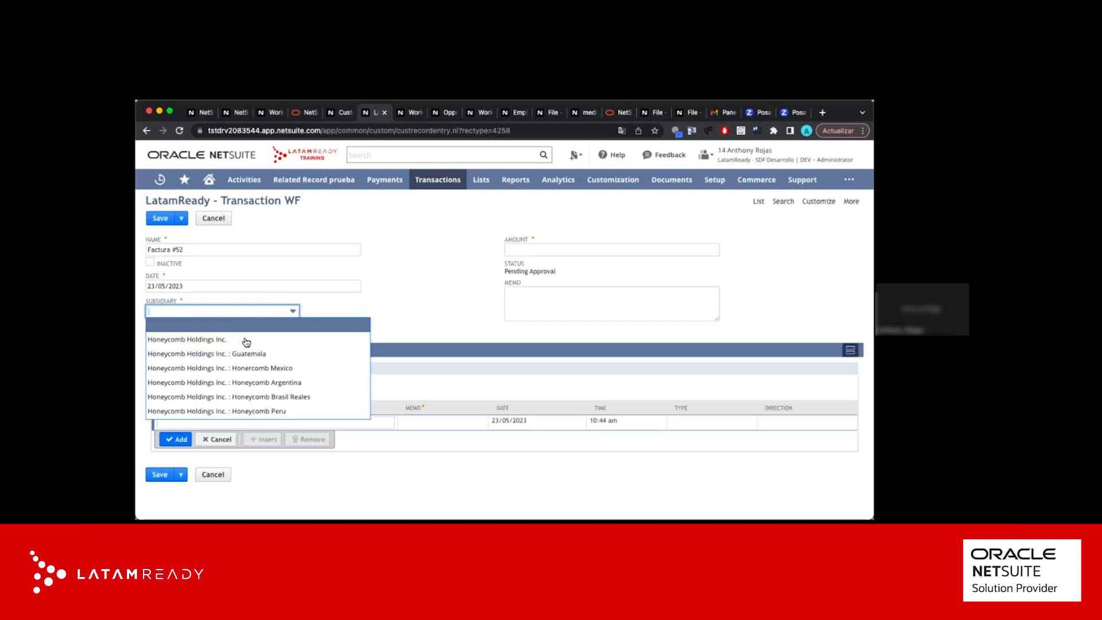
left_click(244, 351)
left_click(533, 251)
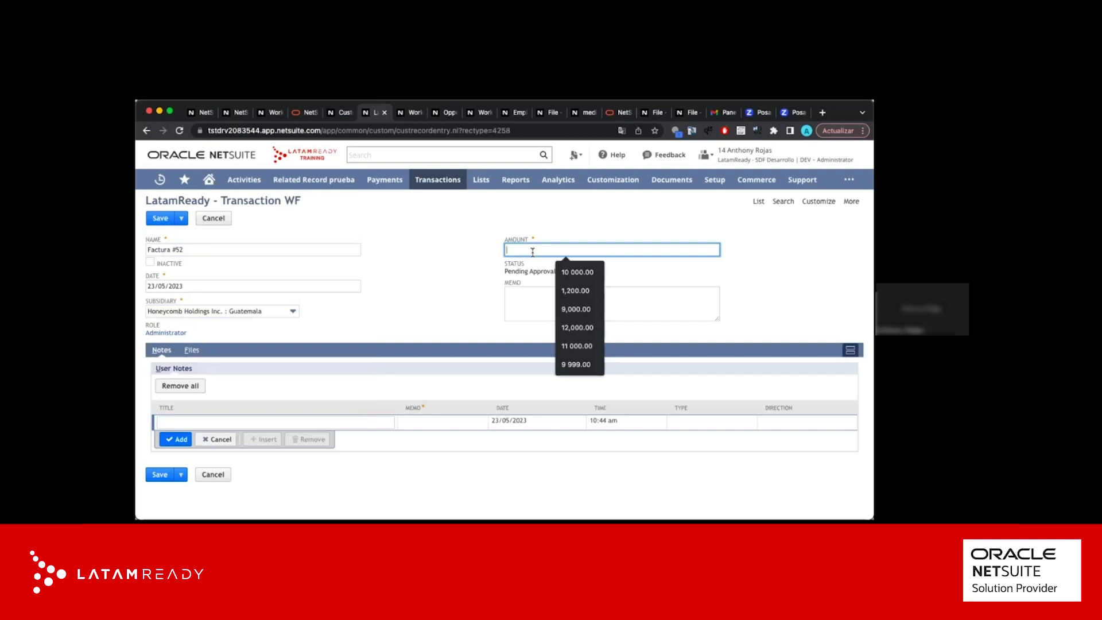
type("10000")
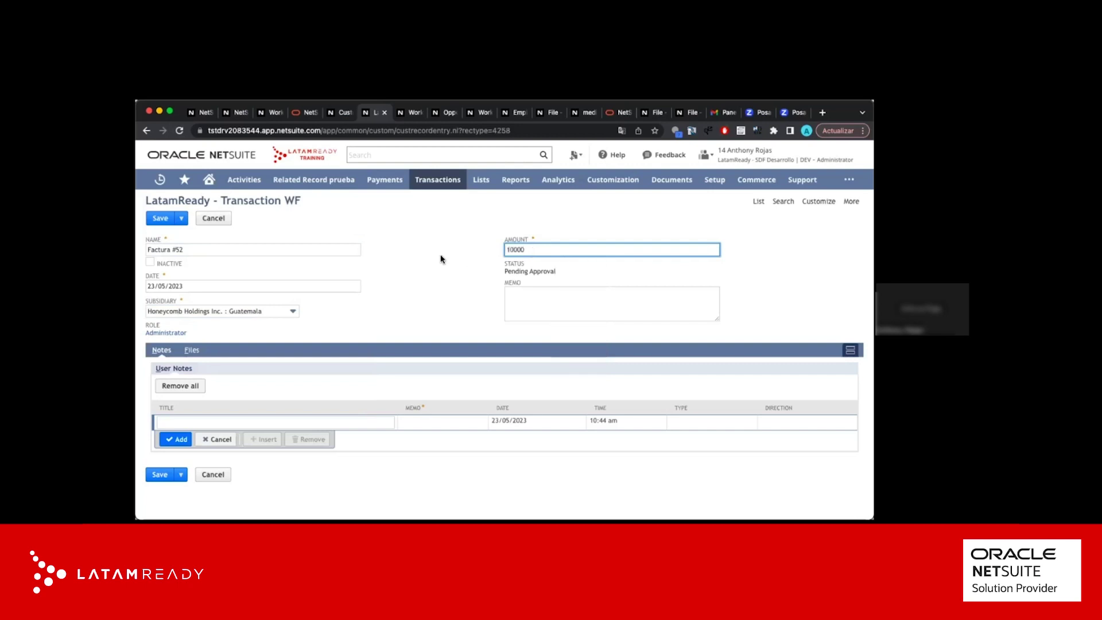
left_click(440, 259)
mouse_move(158, 222)
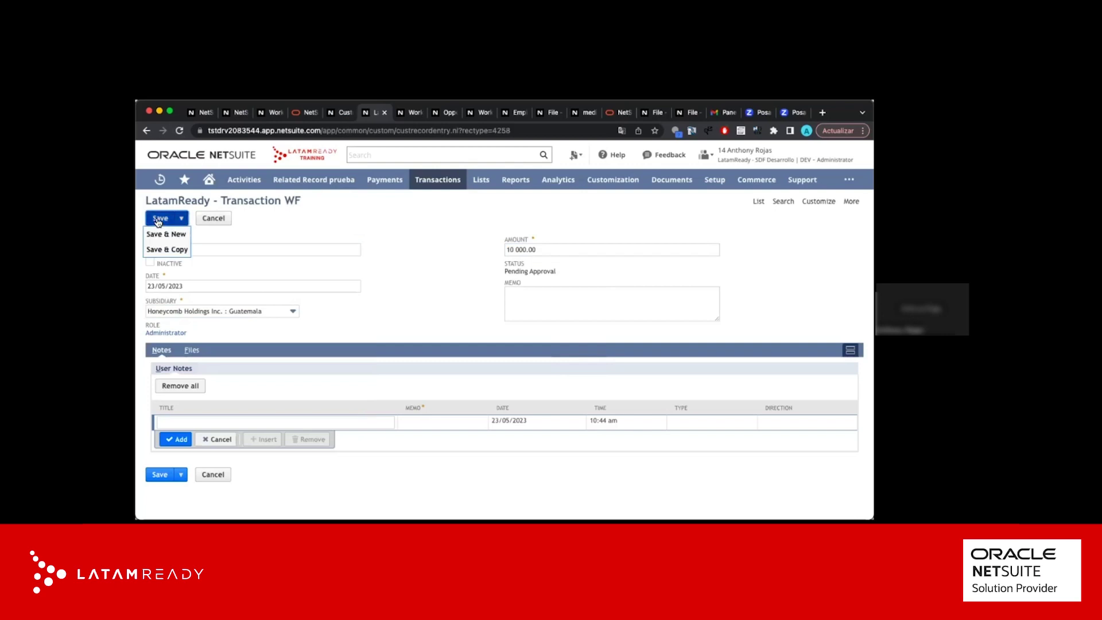
left_click(158, 221)
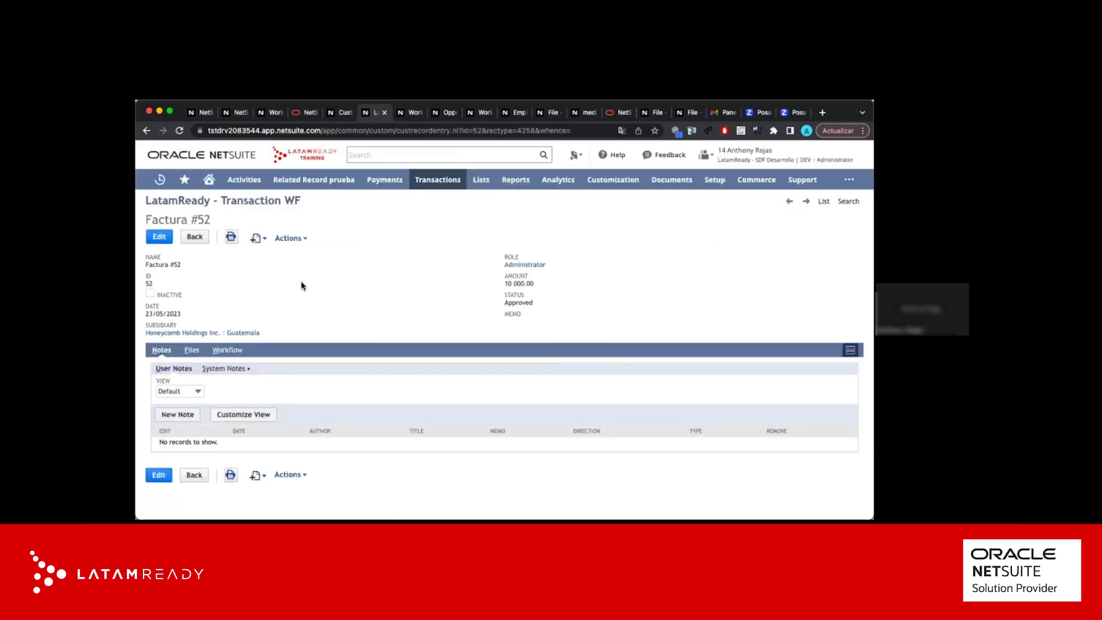
Copy the record type title LatamReady - Transaction WF from the saved Factura #52 record
triple_click(171, 263)
left_click(277, 291)
triple_click(270, 201)
key("super+c")
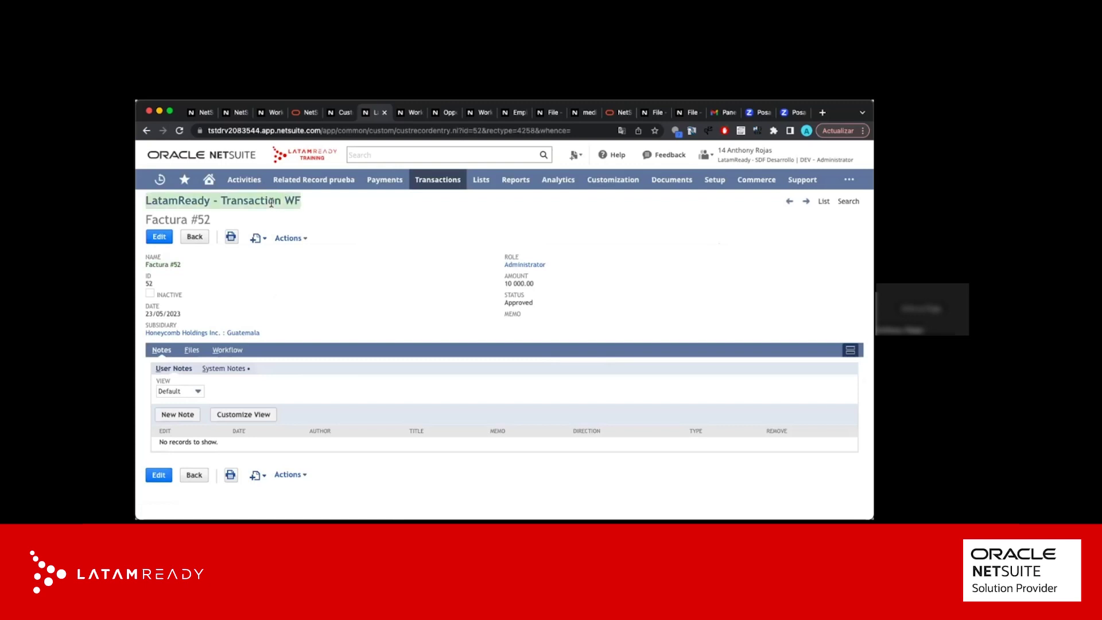
left_click(462, 241)
Switch to the Buyer role in a new browser tab and open the LatamReady - Transaction WF custom record type
mouse_move(746, 156)
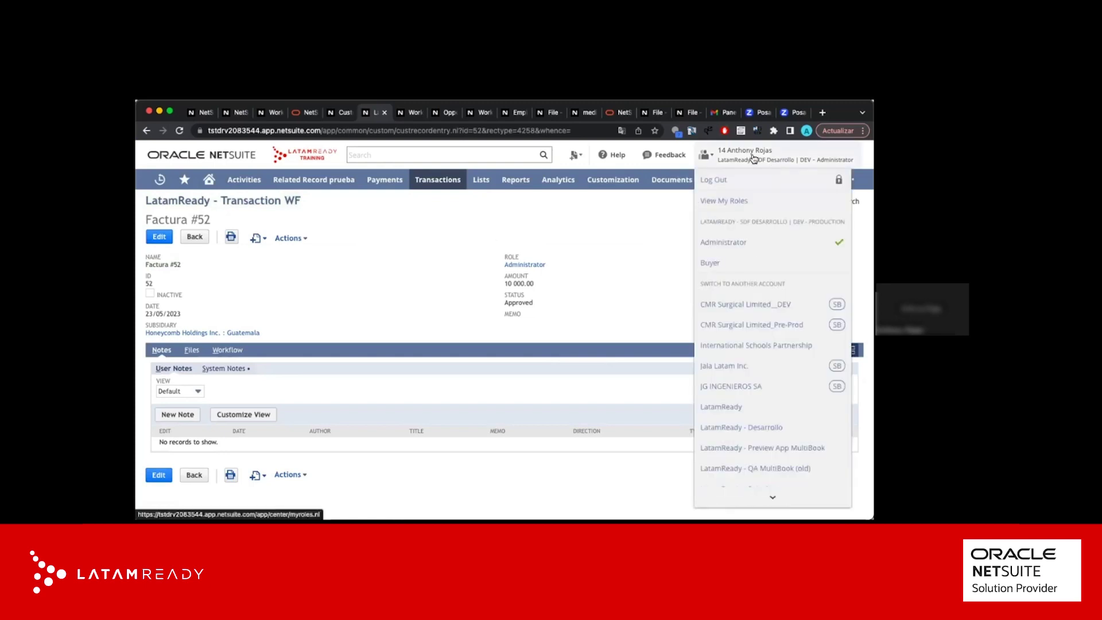
left_click(731, 265, "super")
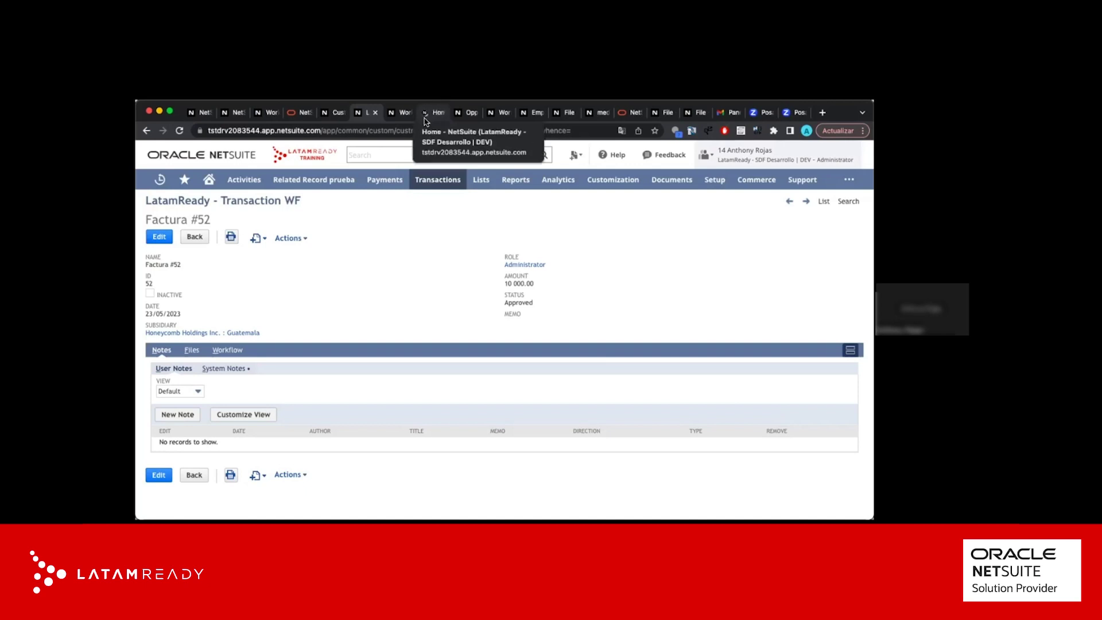
left_click(426, 115)
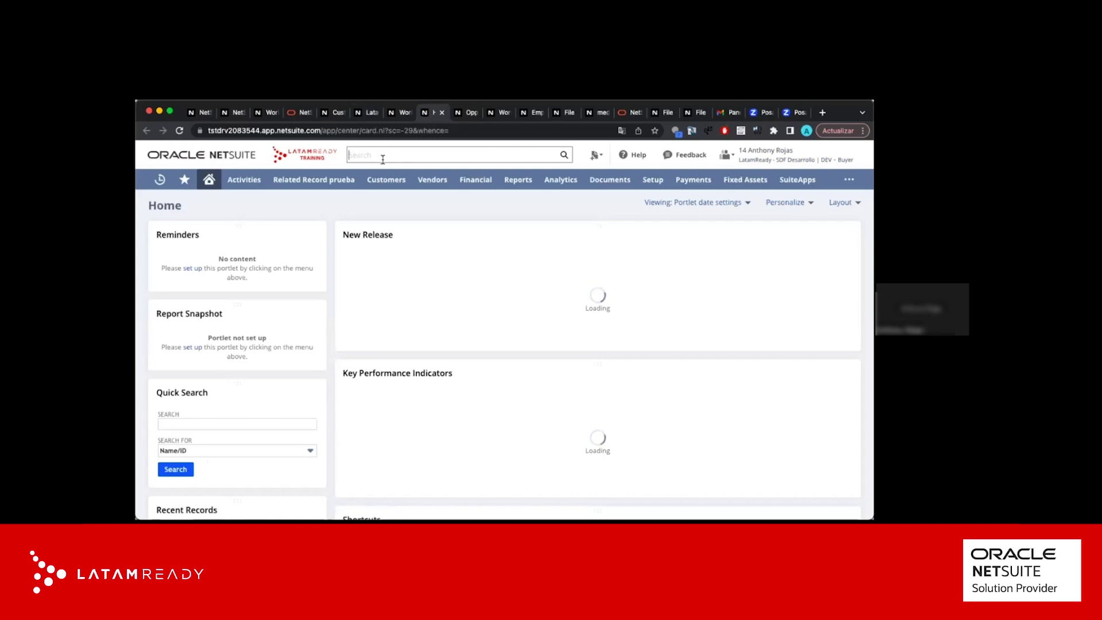
key("super+v")
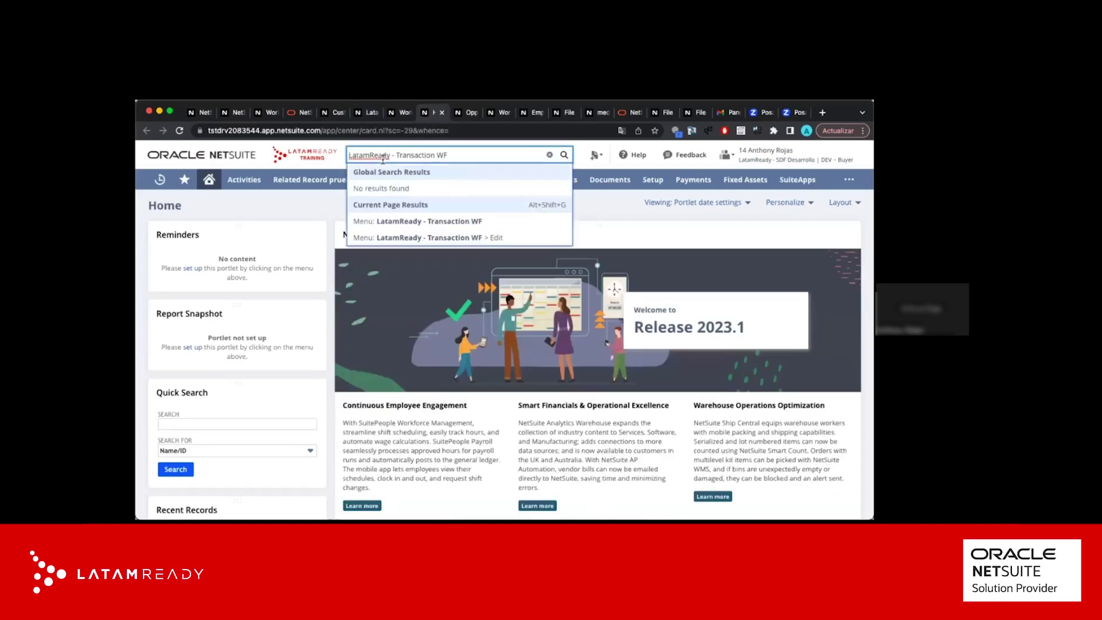
left_click(410, 223)
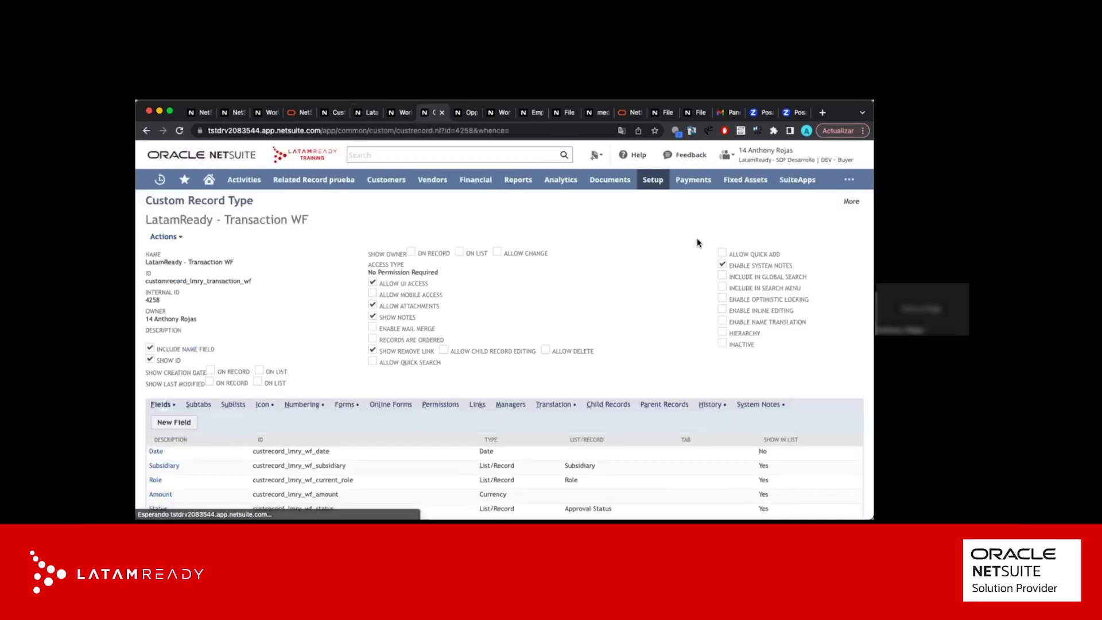
Create a new LatamReady - Transaction WF record from the record list and enter Factura #53 as the name
left_click(843, 231)
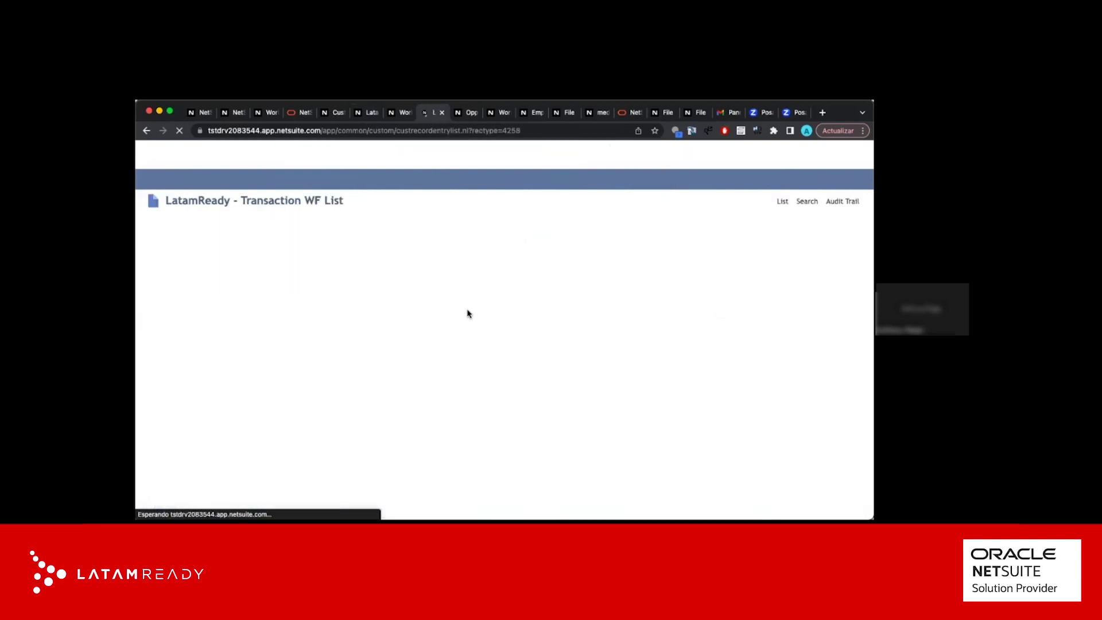
left_click(365, 222)
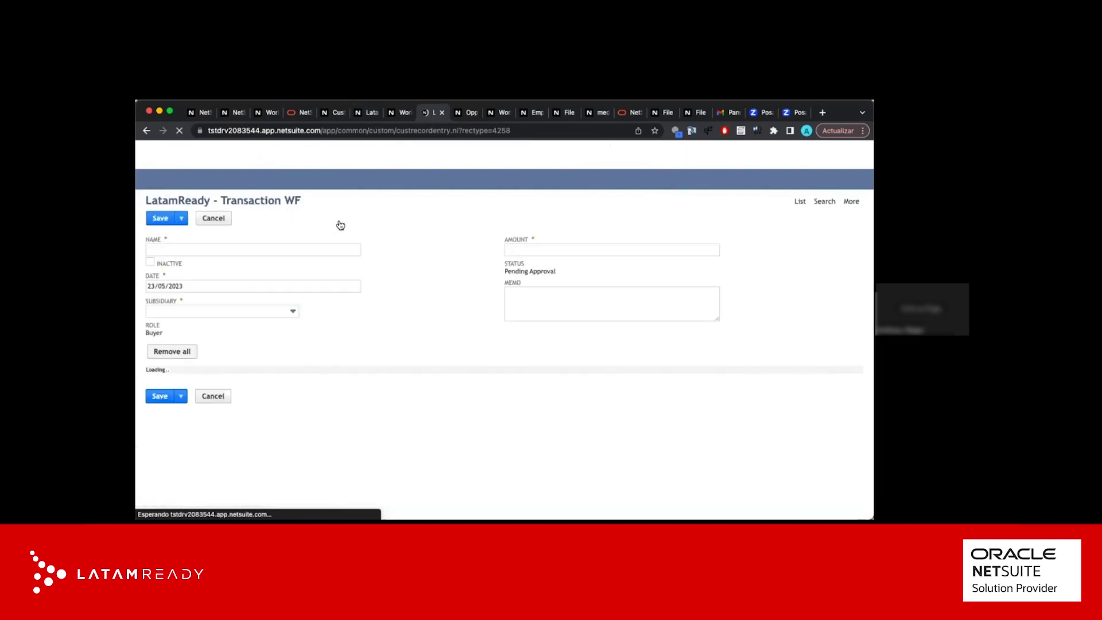
left_click(155, 332)
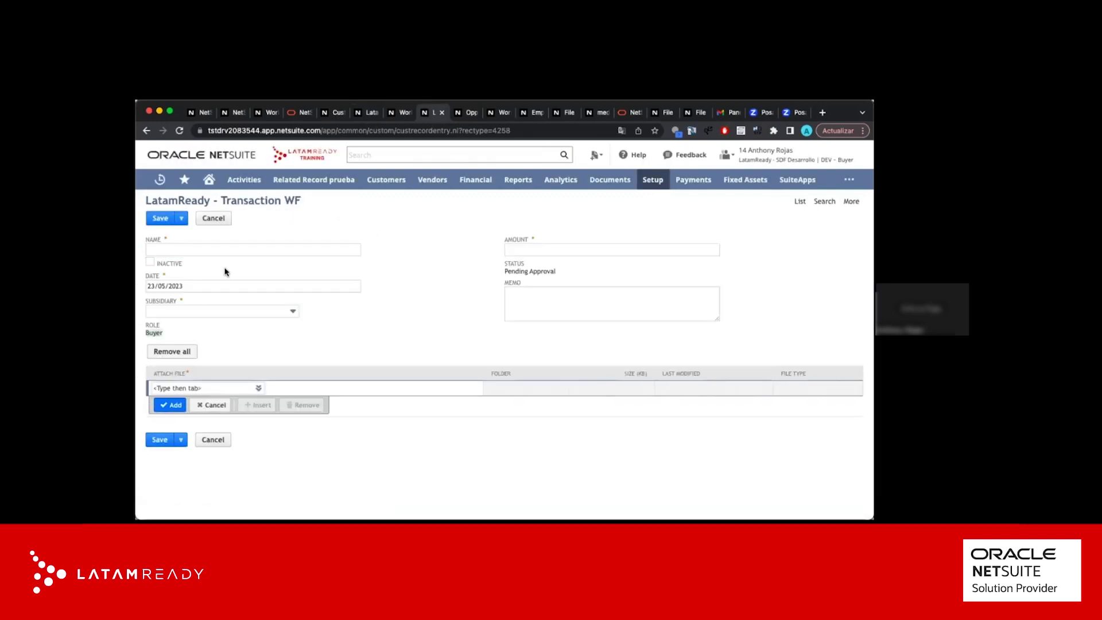
left_click(226, 249)
type("Factura ")
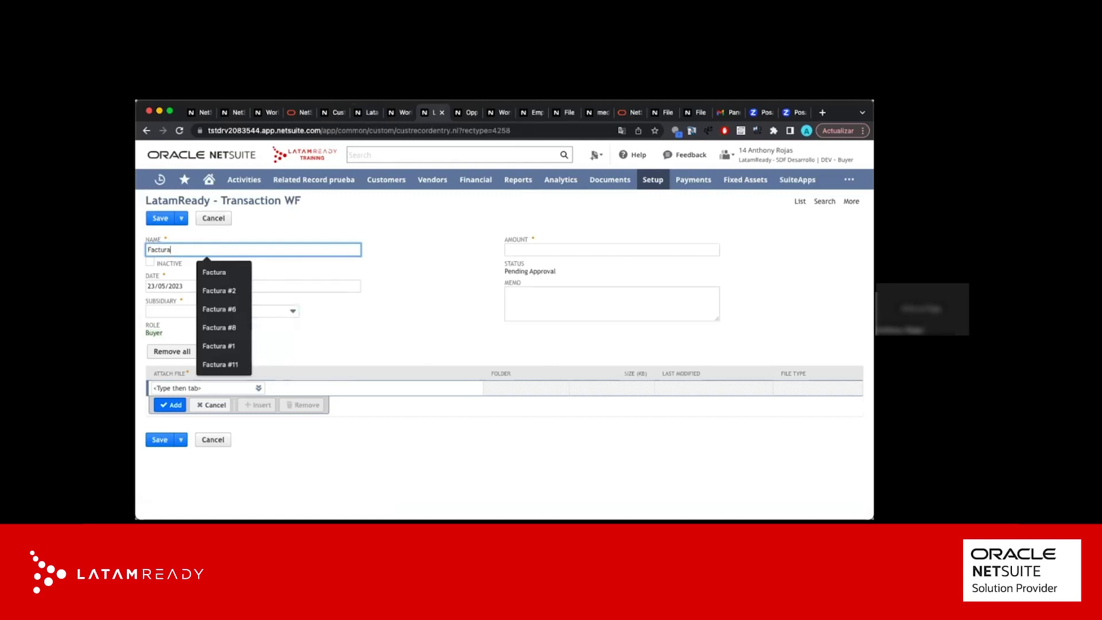
type("#53")
left_click(369, 325)
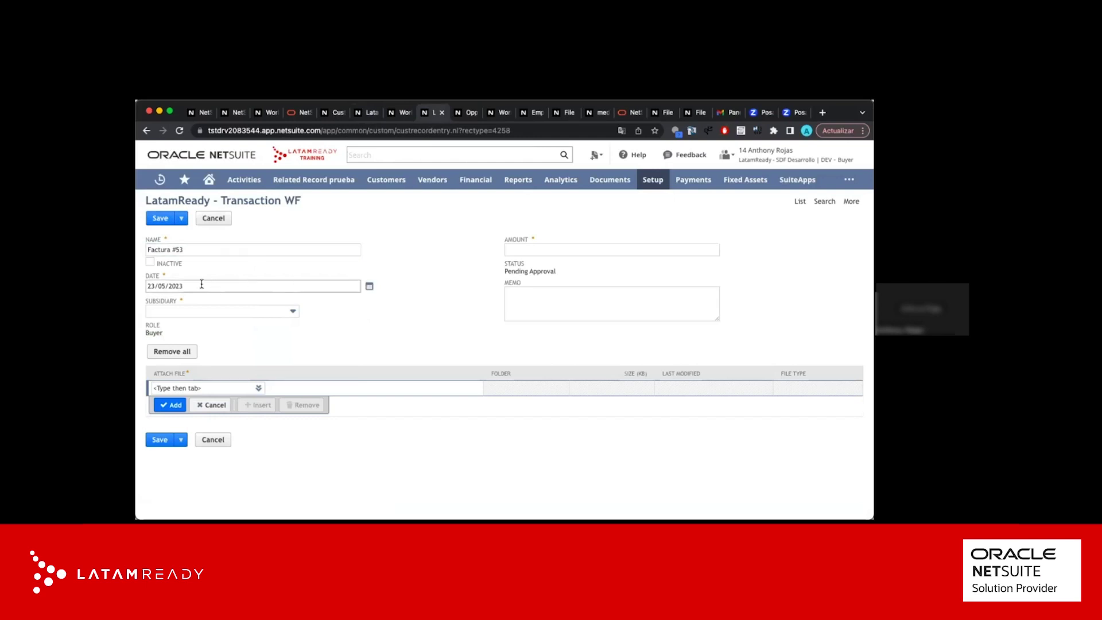
Set the subsidiary to Honeycomb Holdings Inc. and the amount to 10000, and save the record
left_click(268, 313)
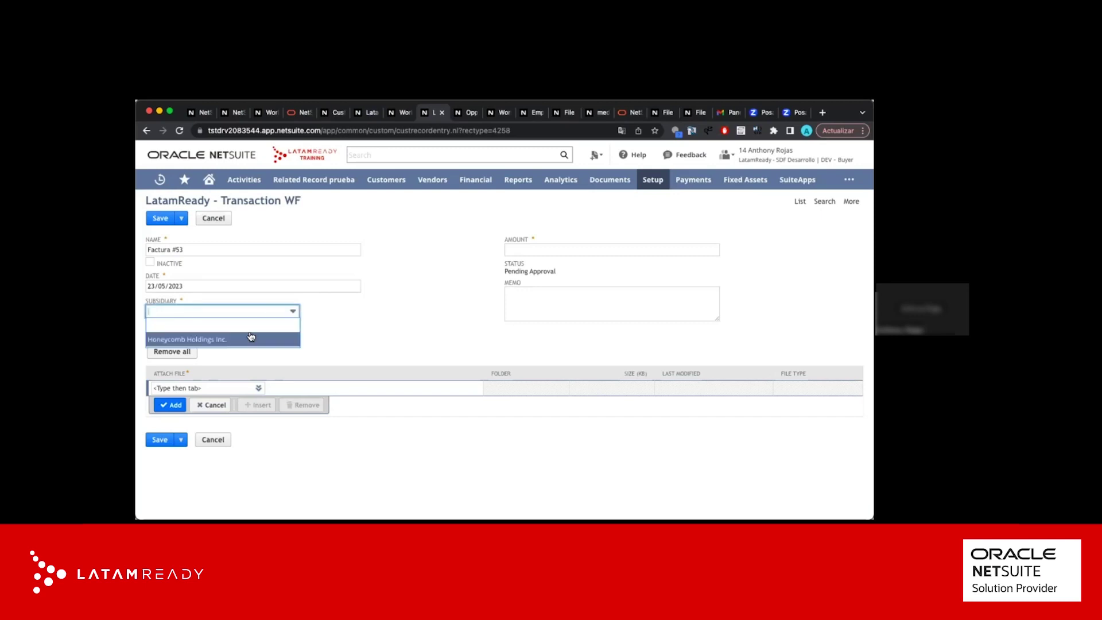
left_click(251, 337)
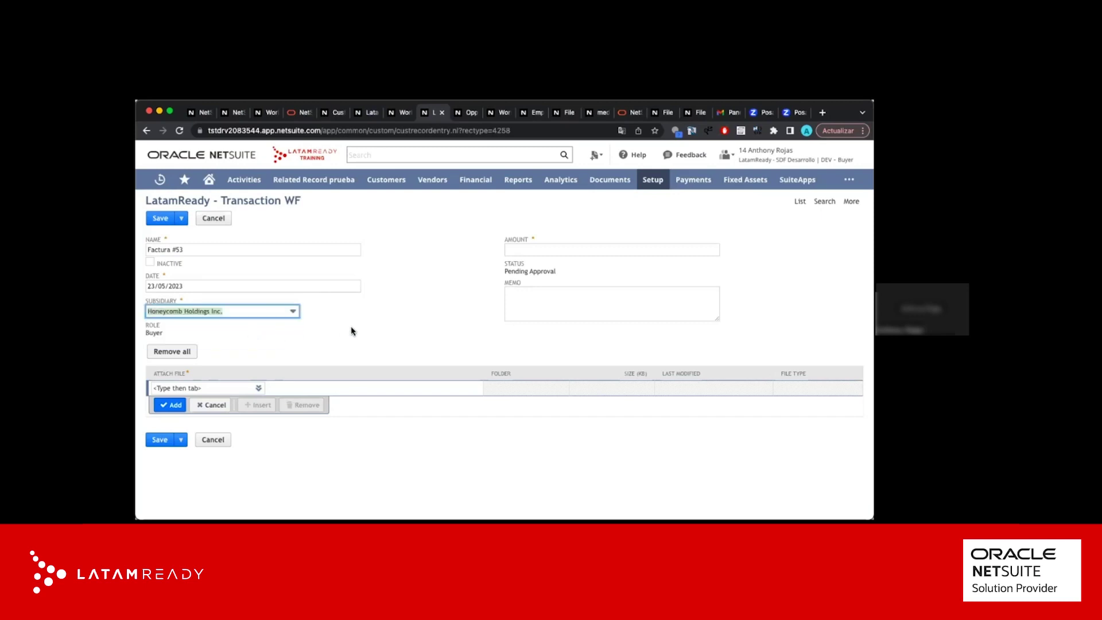
left_click(267, 310)
left_click(239, 339)
left_click(520, 249)
type("10000")
left_click(468, 269)
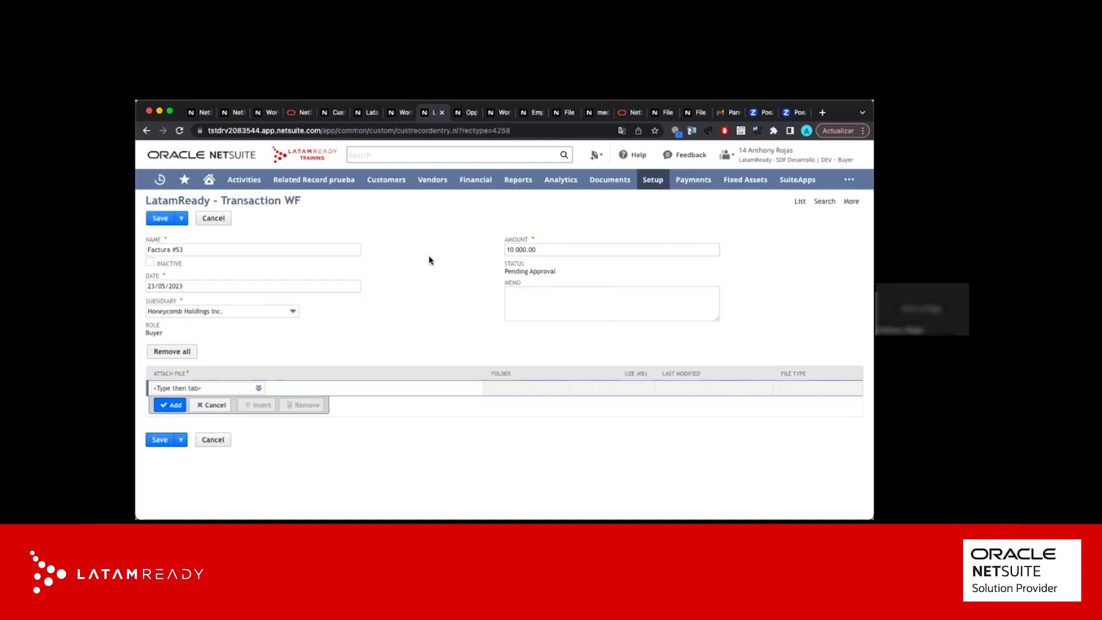
left_click(161, 218)
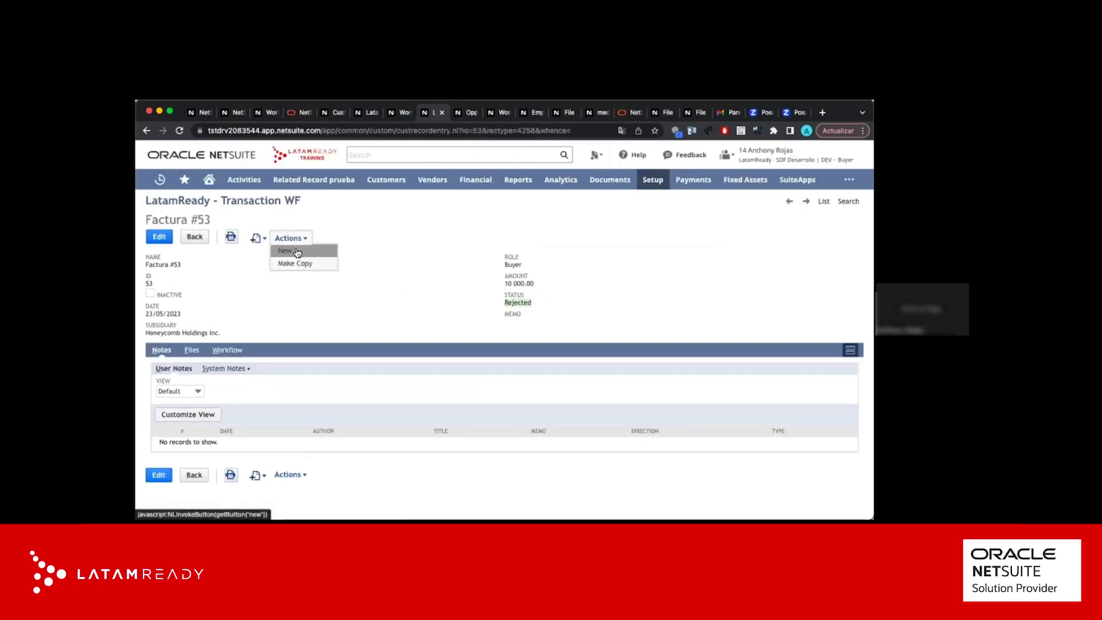
Start another new transaction record from the saved Factura #53 and name it Factura #54
left_click(294, 251)
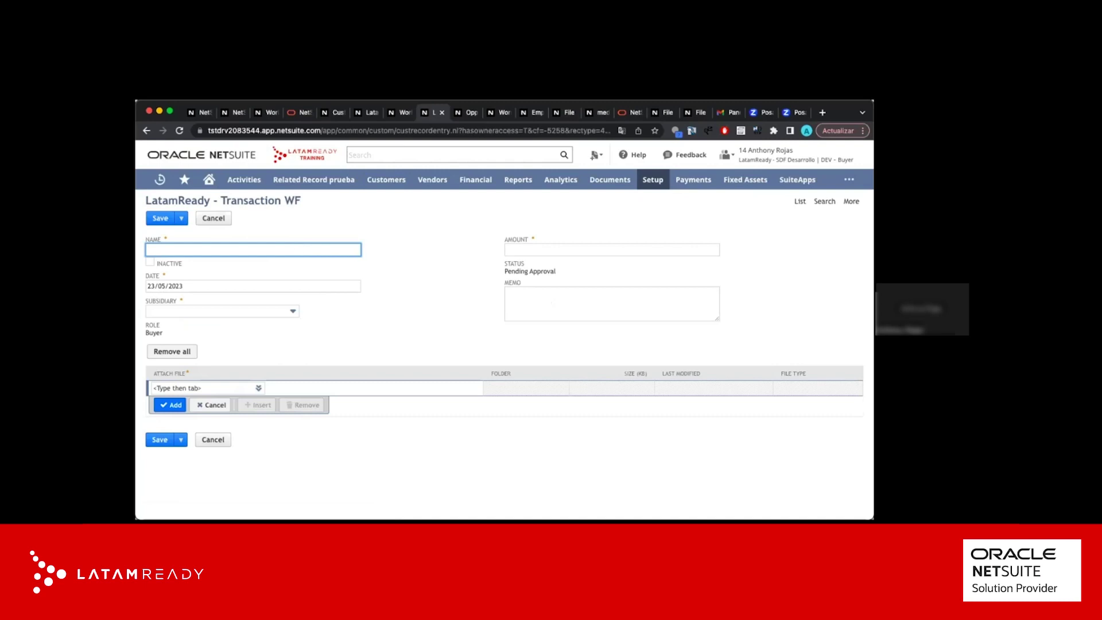
type("Factura #")
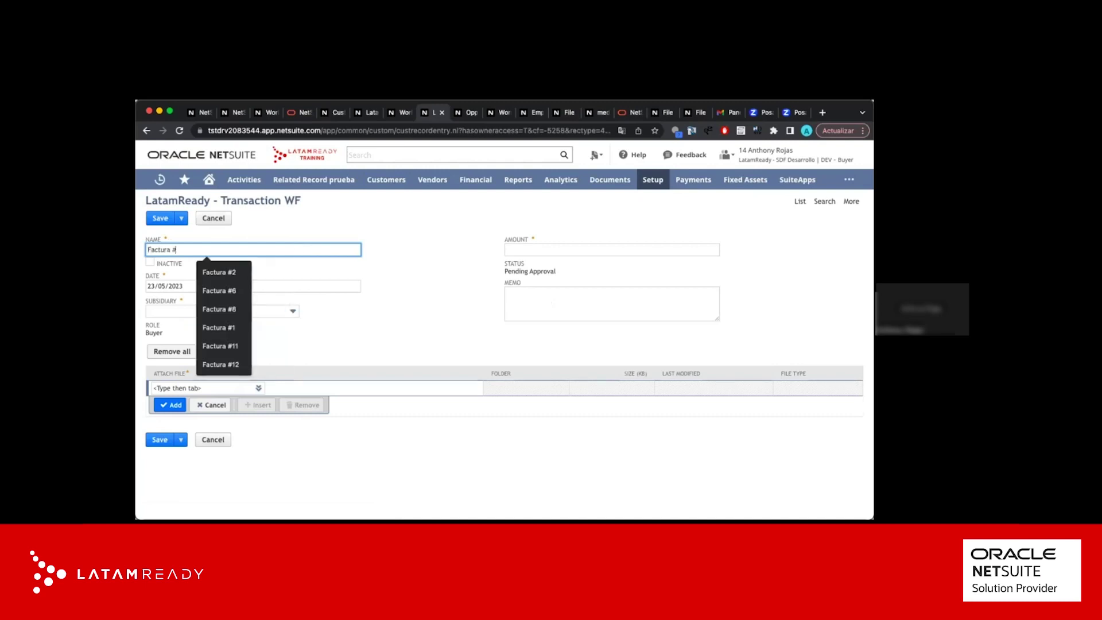
type("54")
key("Tab")
key("Tab")
key("Tab")
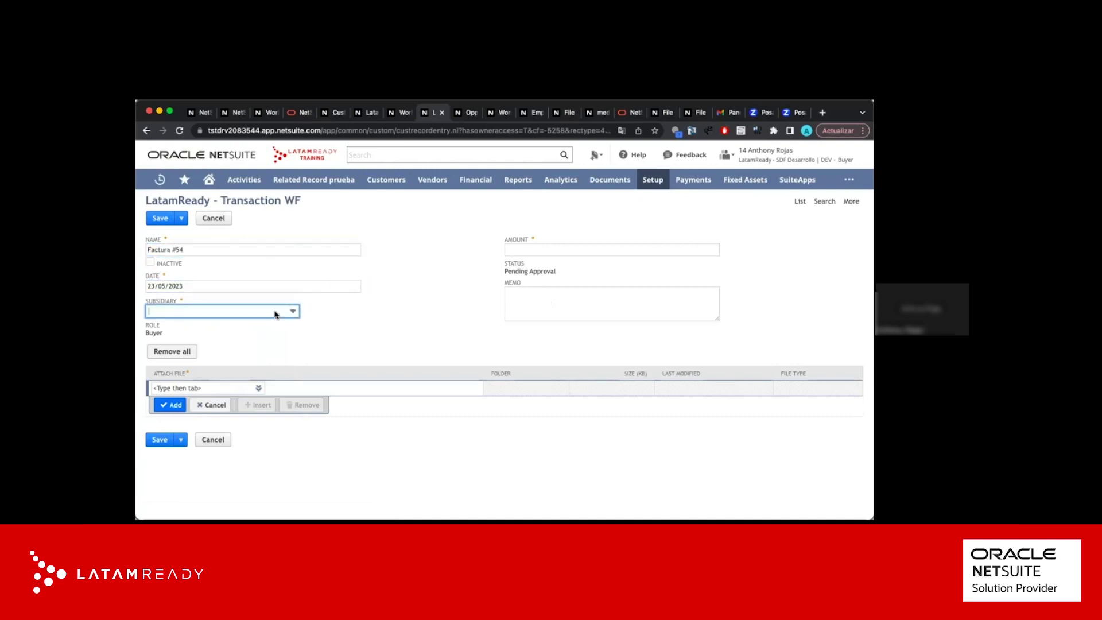
Set the subsidiary of Factura #54 to Honeycomb Holdings Inc. and the amount to 9999, and save the record
left_click(275, 313)
left_click(263, 337)
left_click(530, 250)
type("99")
left_click(485, 269)
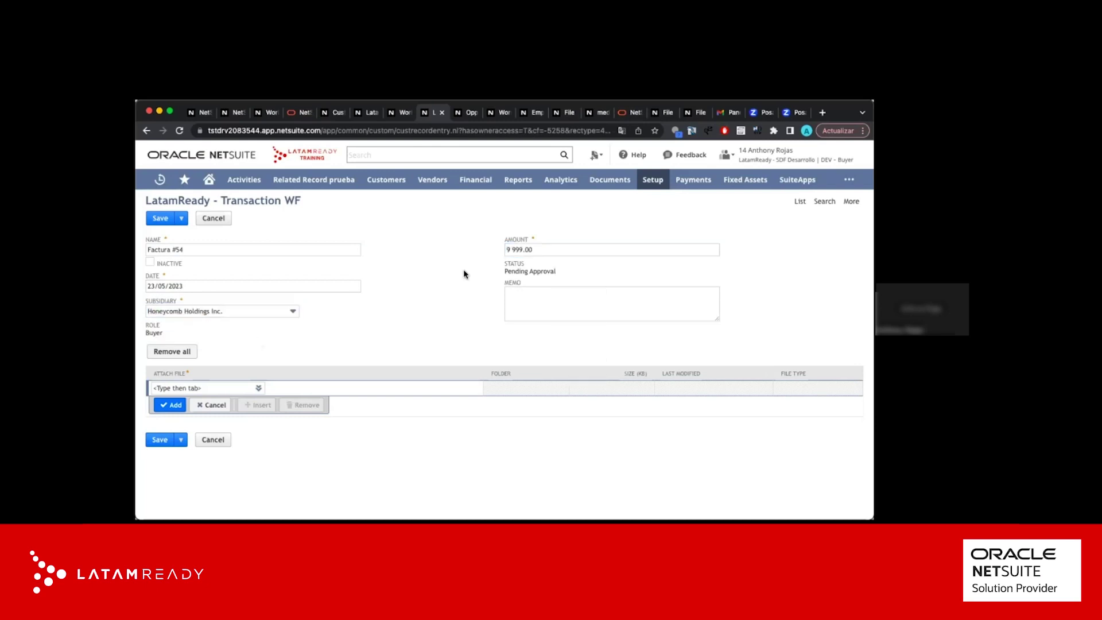
left_click(152, 219)
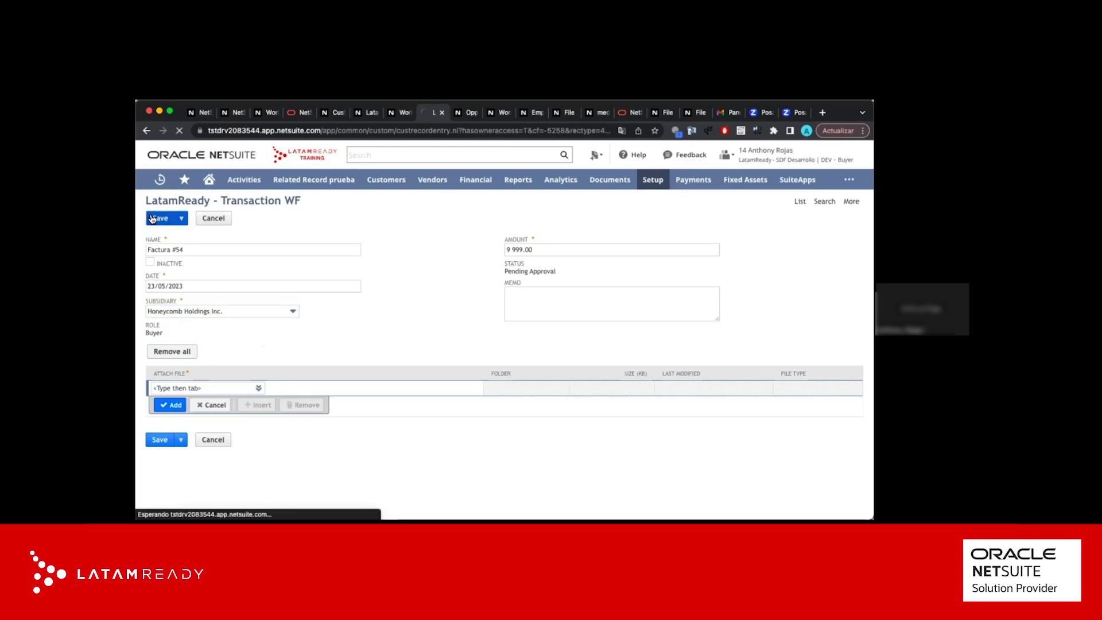
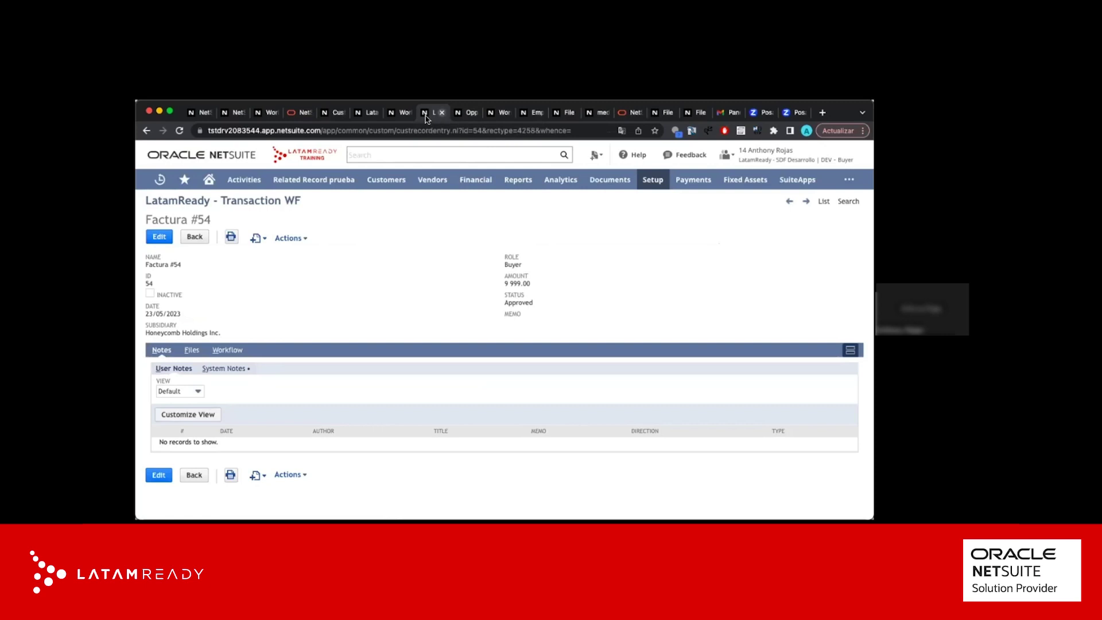
Return to the WF Webinar workflow under the Administrator role and move the Rechazado state farther from Aprobado
left_click(442, 114)
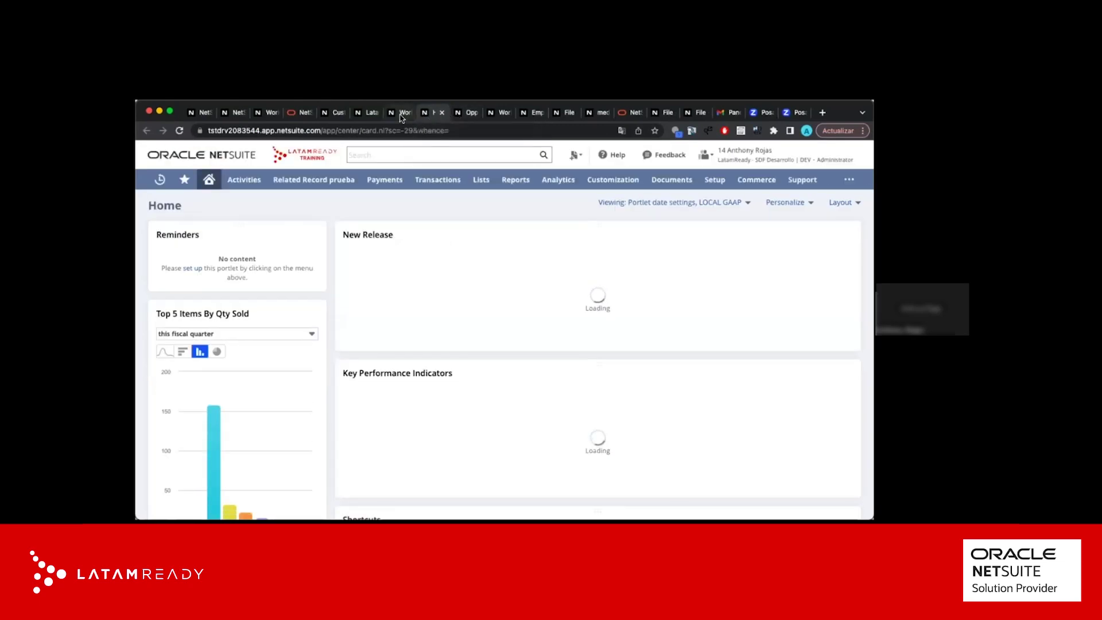
left_click(442, 117)
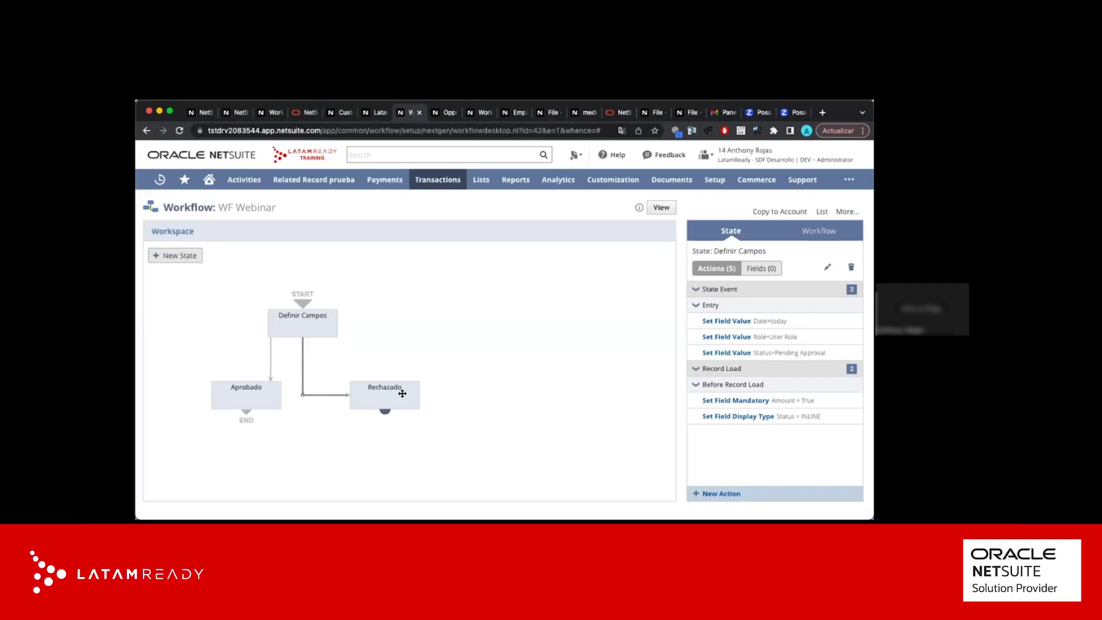
left_click_drag(352, 385, 377, 384)
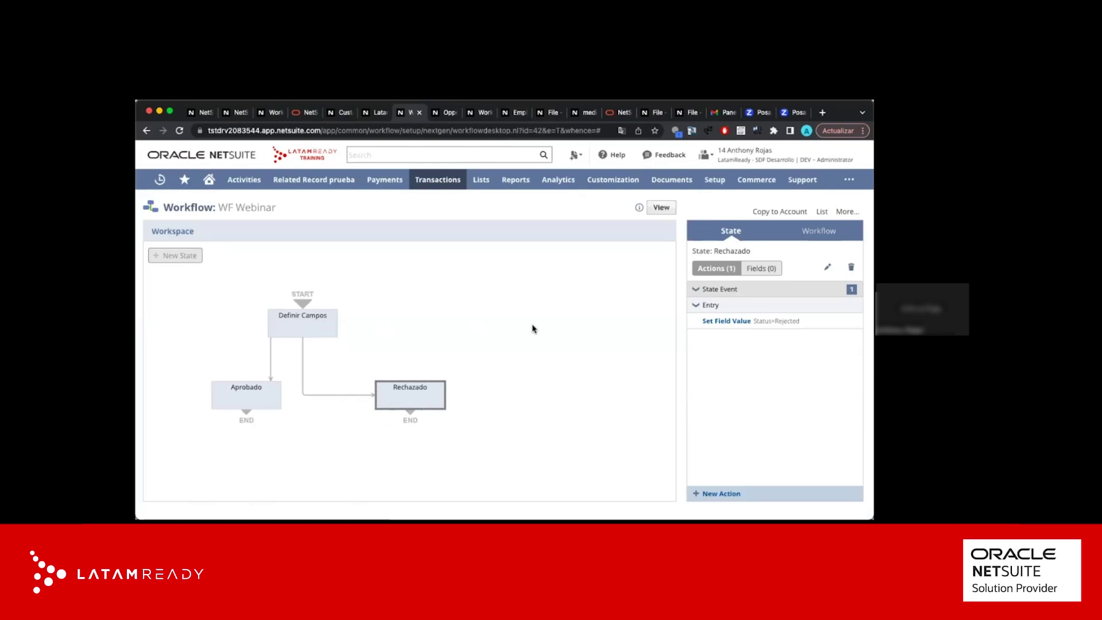
Add a new state beneath Aprobado, and move Definir Campos, Aprobado and Rechazado higher in the diagram with the last two level
left_click_drag(207, 319, 262, 485)
left_click_drag(310, 326, 315, 277)
left_click_drag(256, 396, 261, 329)
left_click(408, 376)
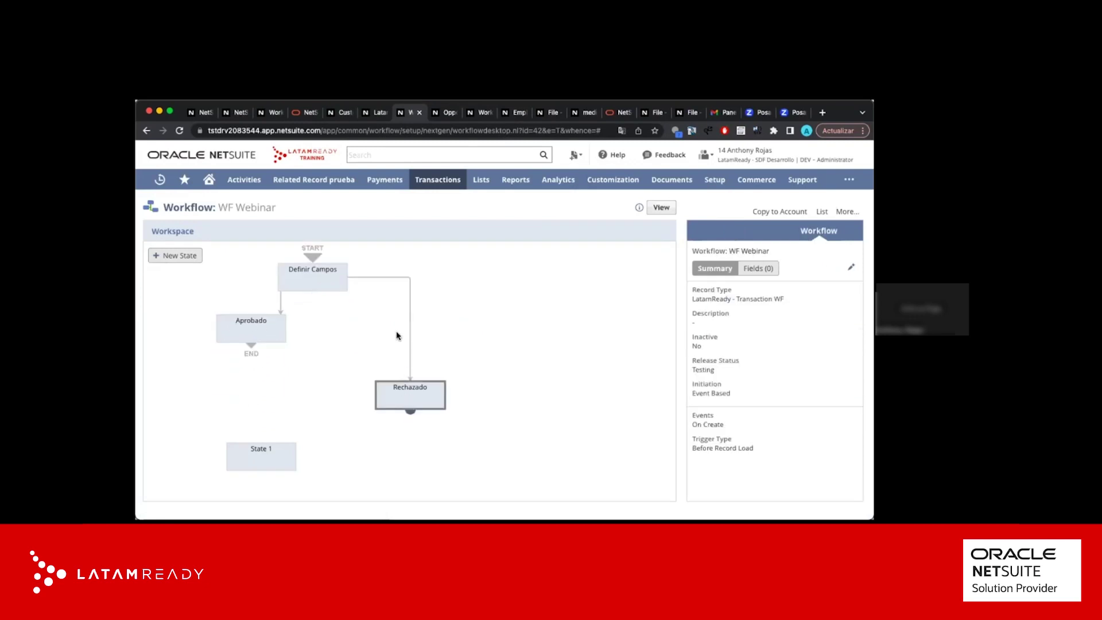
left_click_drag(396, 336, 397, 330)
left_click_drag(276, 449, 266, 382)
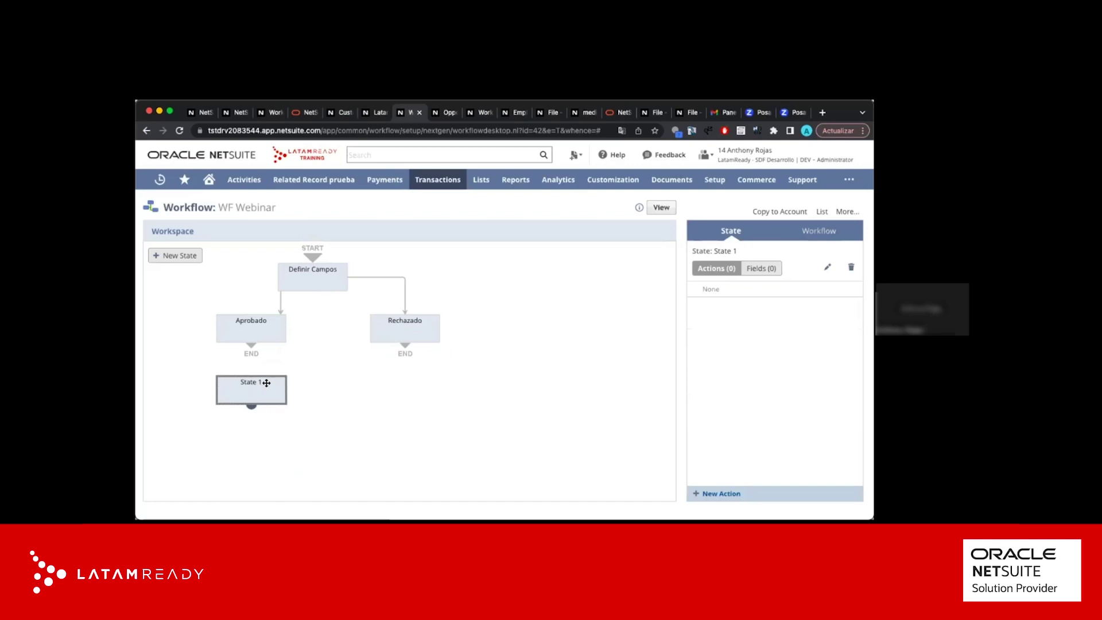
Rename the new state below Aprobado as Enviar Correo and save it
double_click(257, 388)
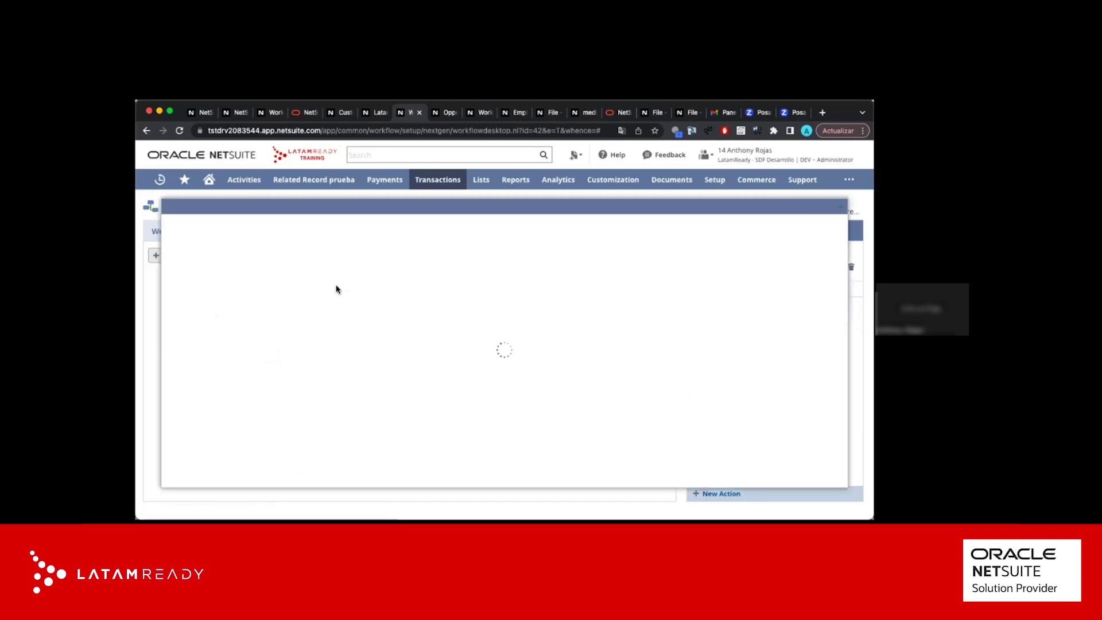
left_click(229, 274)
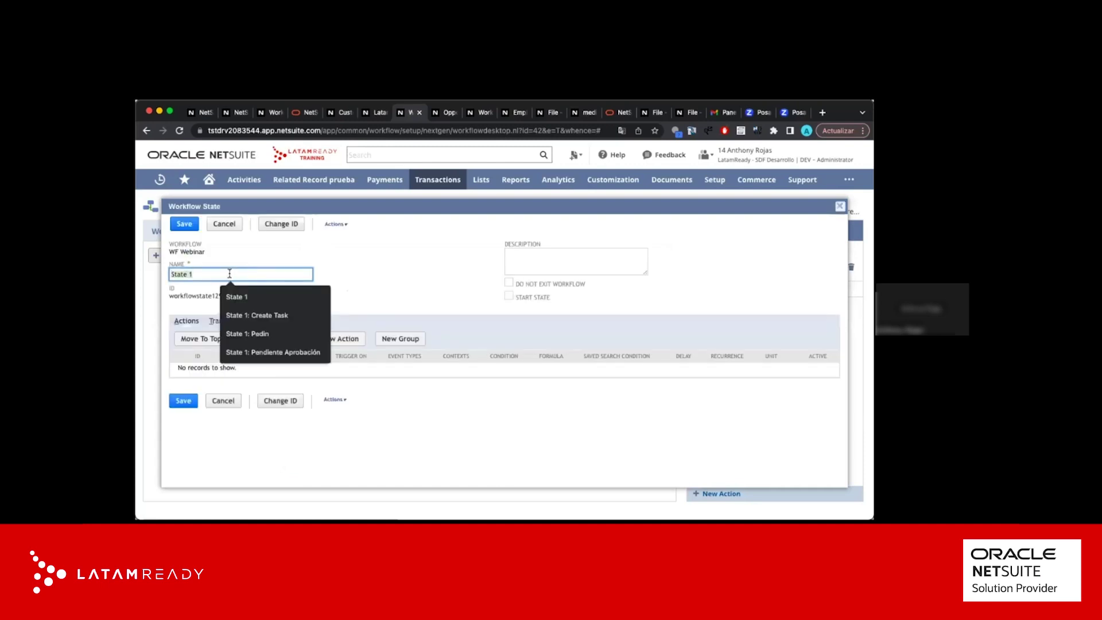
type("Enviar Correo")
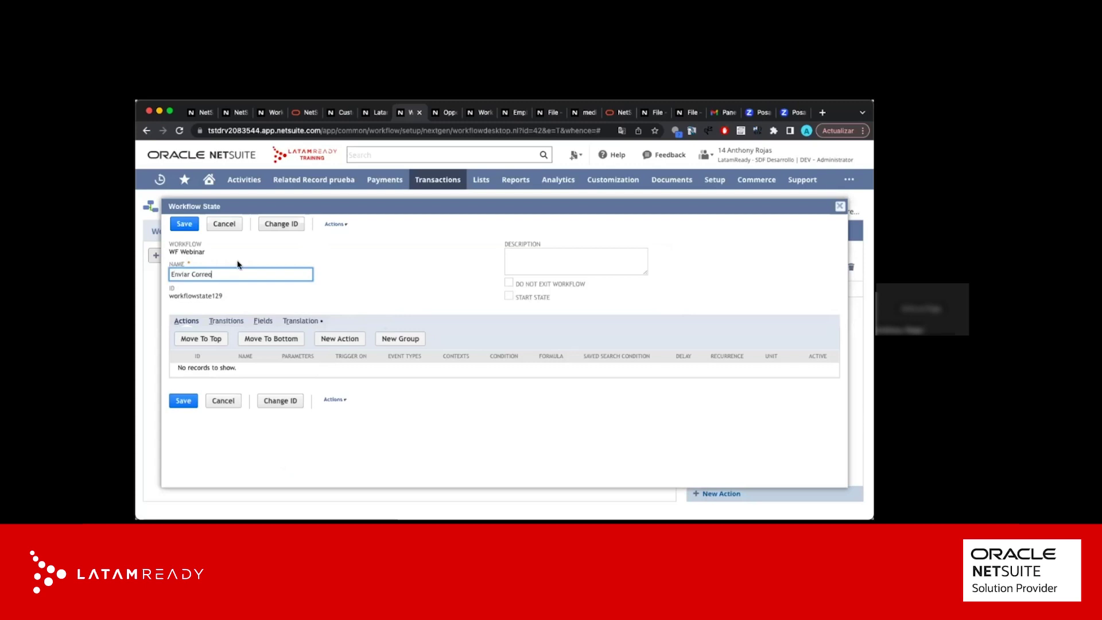
left_click(187, 226)
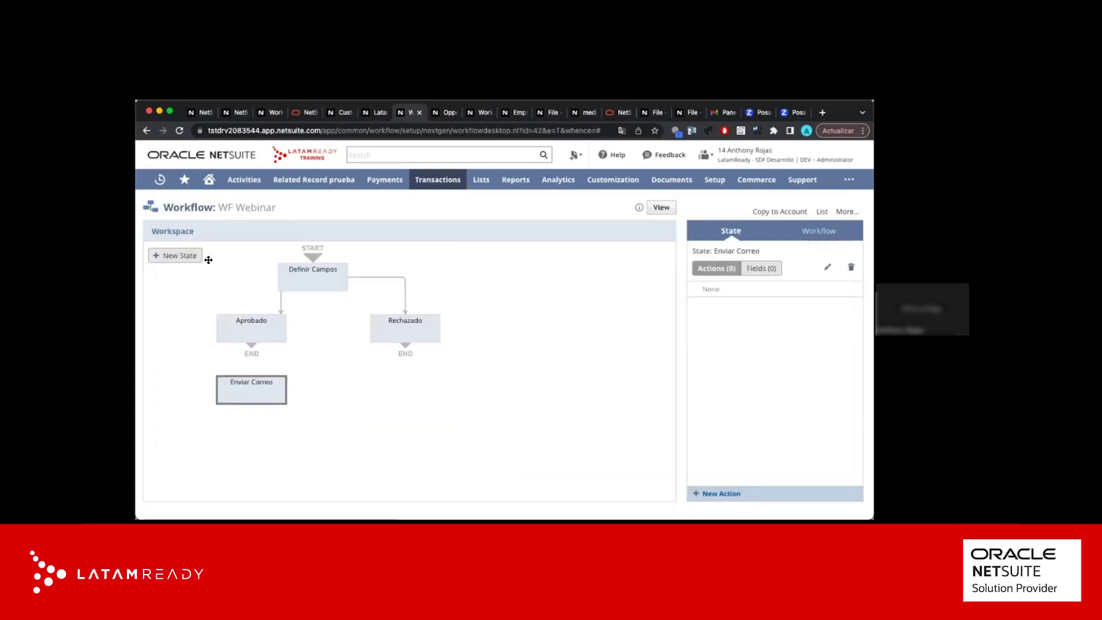
Add another state named Bloquear Record, save it, and align it directly below Rechazado
left_click(187, 256)
left_click_drag(211, 428, 394, 400)
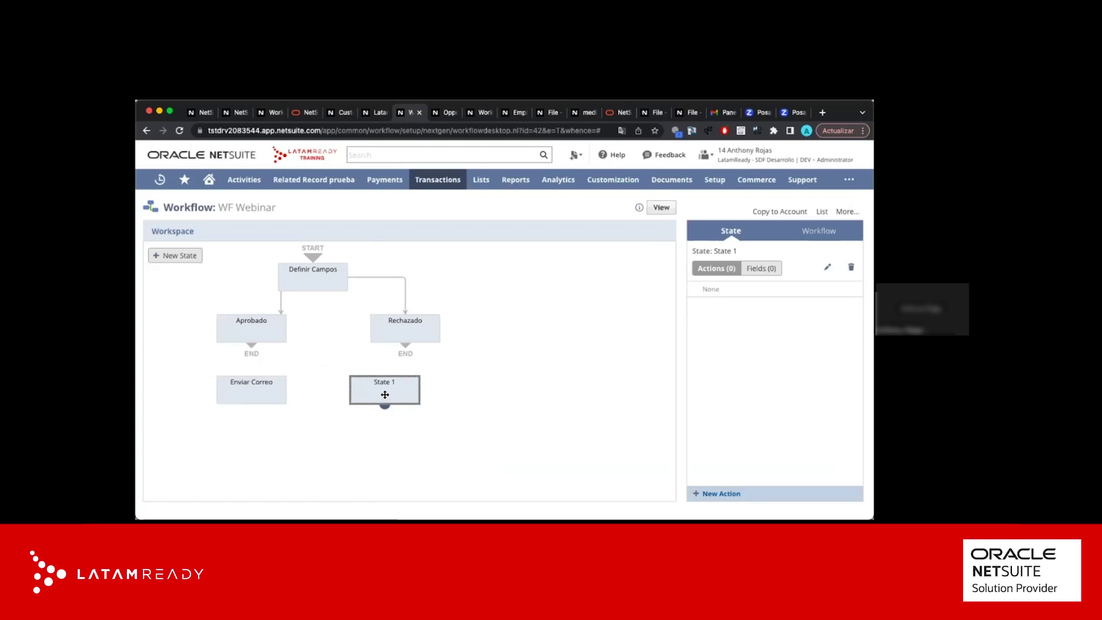
double_click(384, 395)
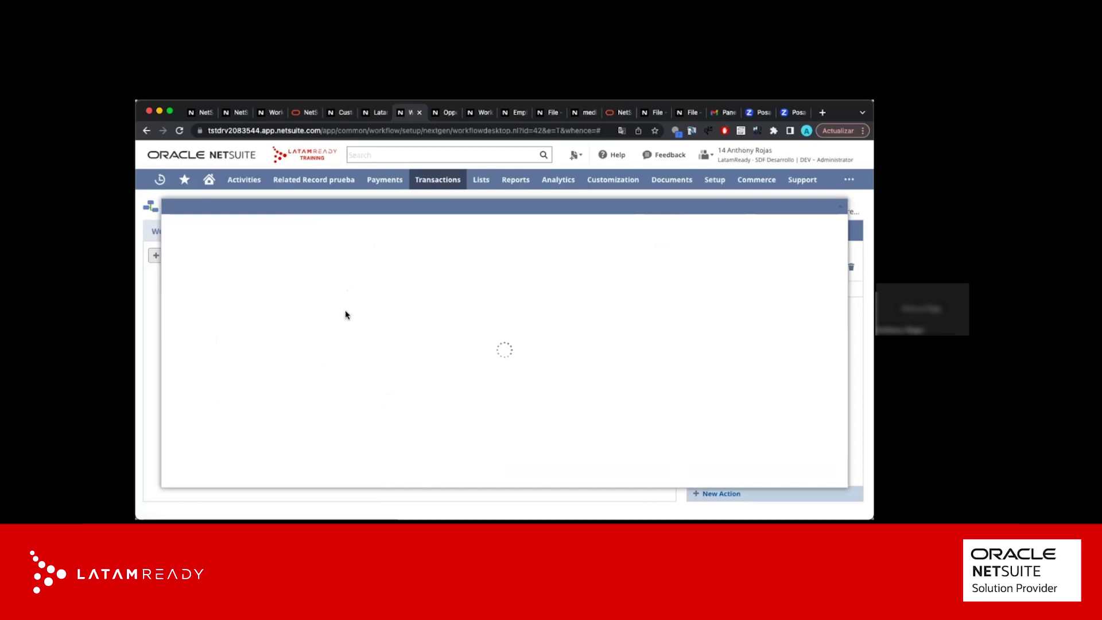
left_click(244, 276)
type("B")
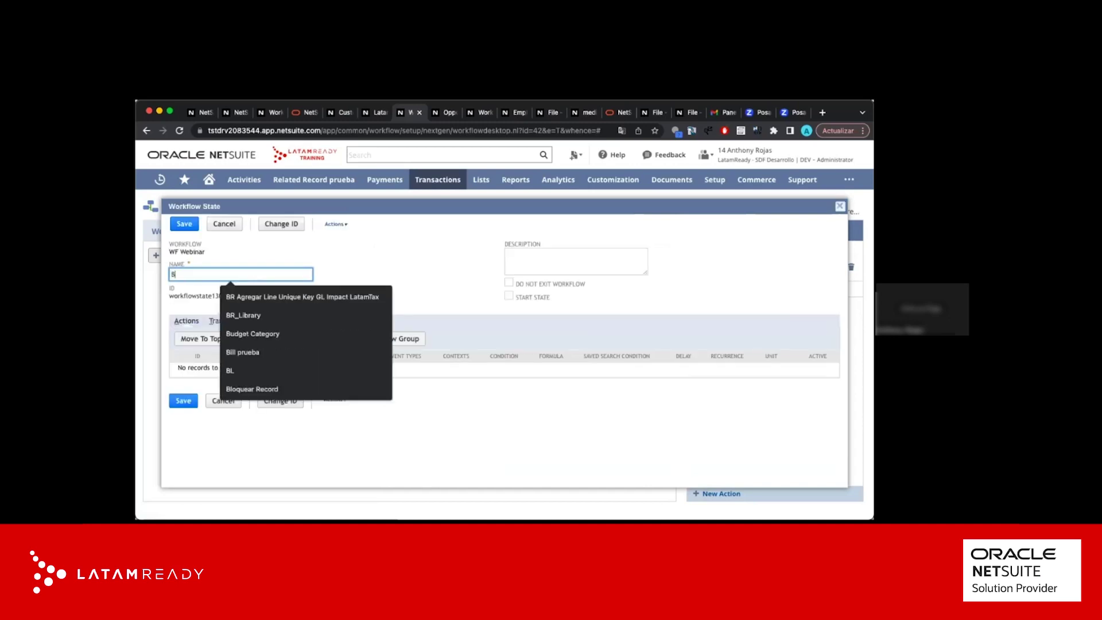
type("loqu")
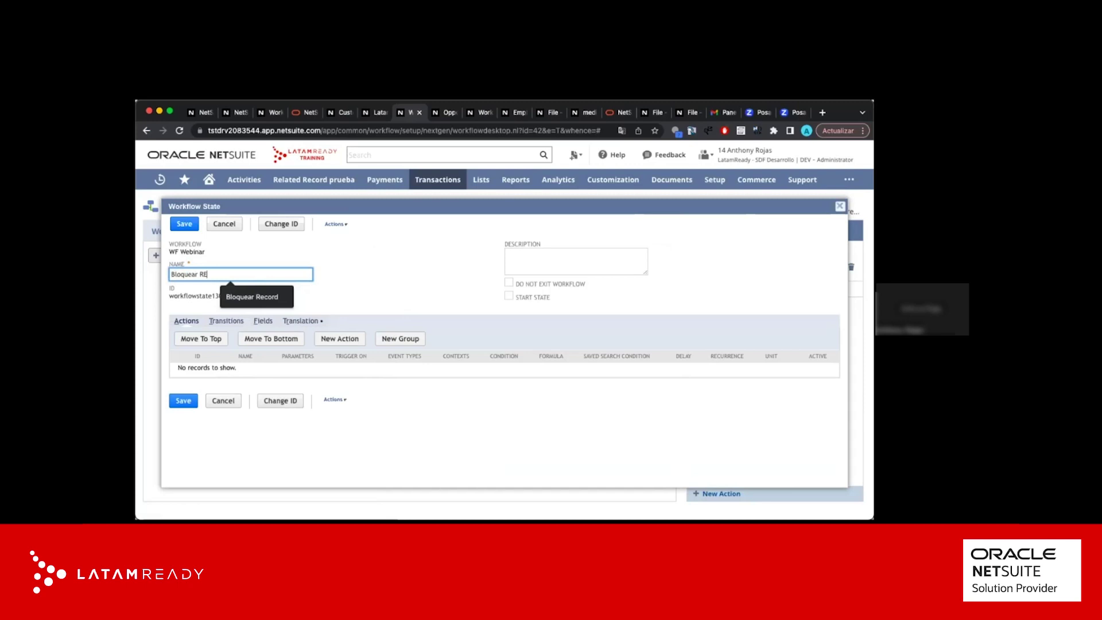
type("ear RE")
left_click(272, 294)
left_click(185, 225)
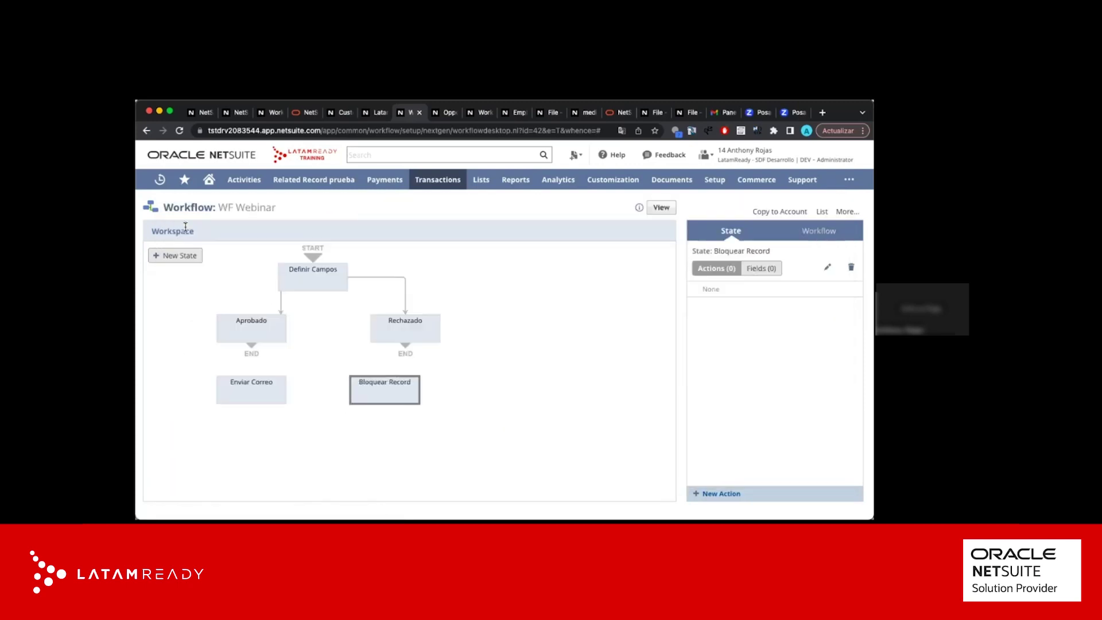
left_click_drag(371, 385, 395, 384)
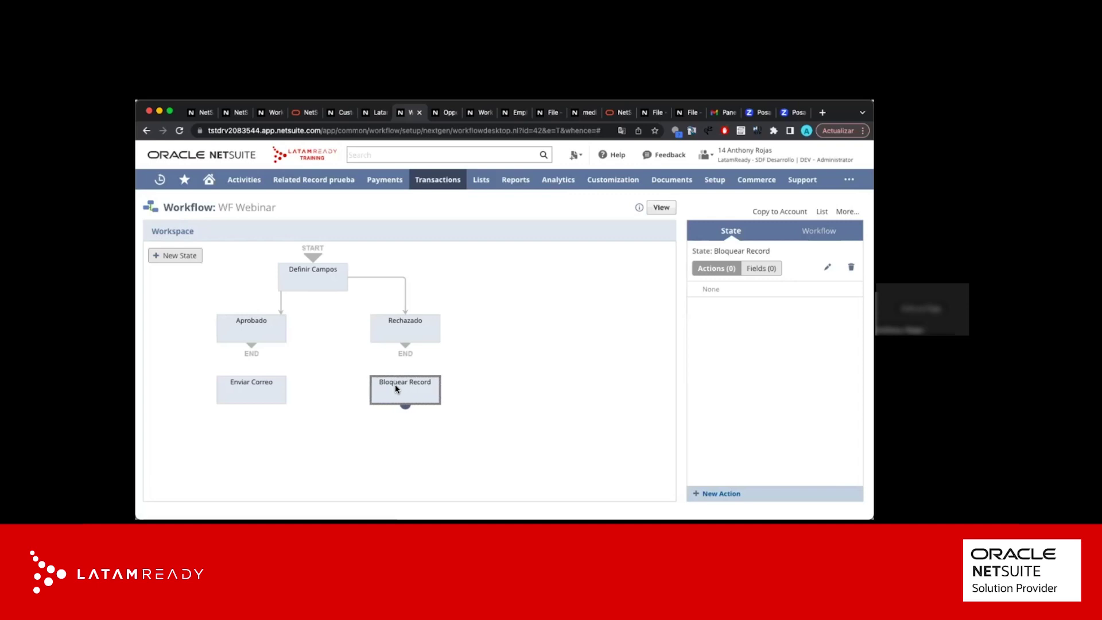
Connect Aprobado to Enviar Correo, and connect both Enviar Correo and Rechazado to Bloquear Record with transitions
left_click(252, 338)
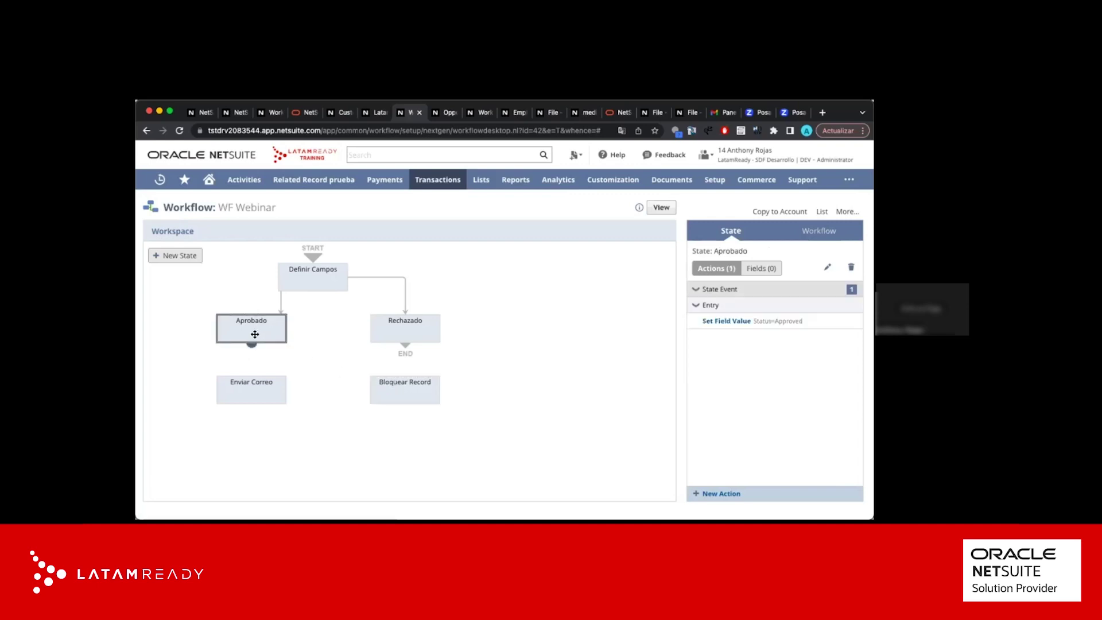
left_click_drag(252, 346, 254, 383)
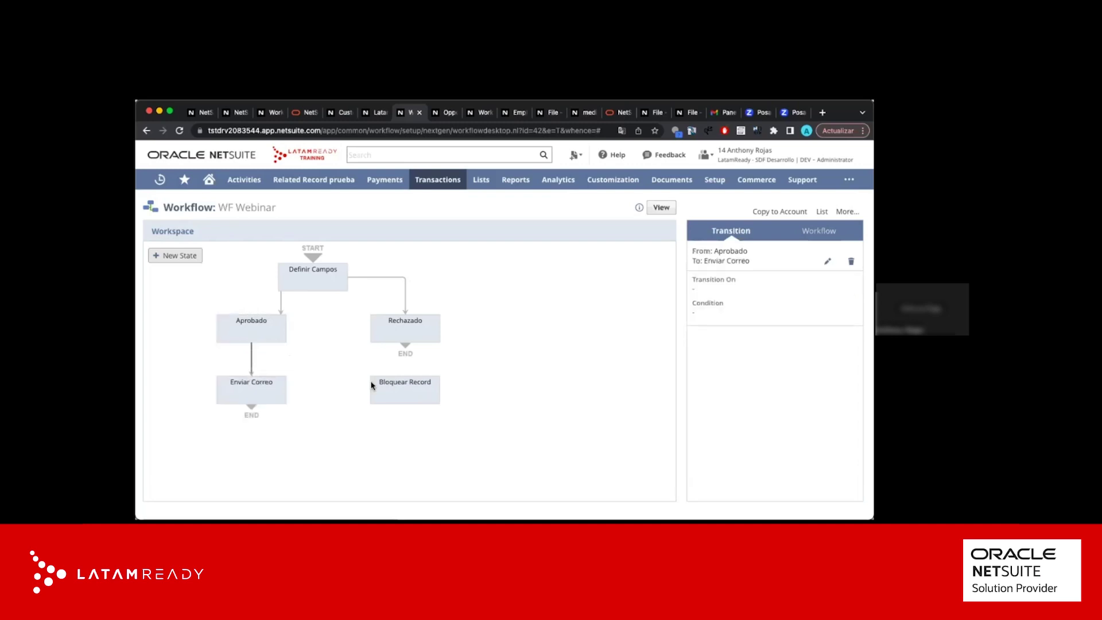
left_click(286, 390)
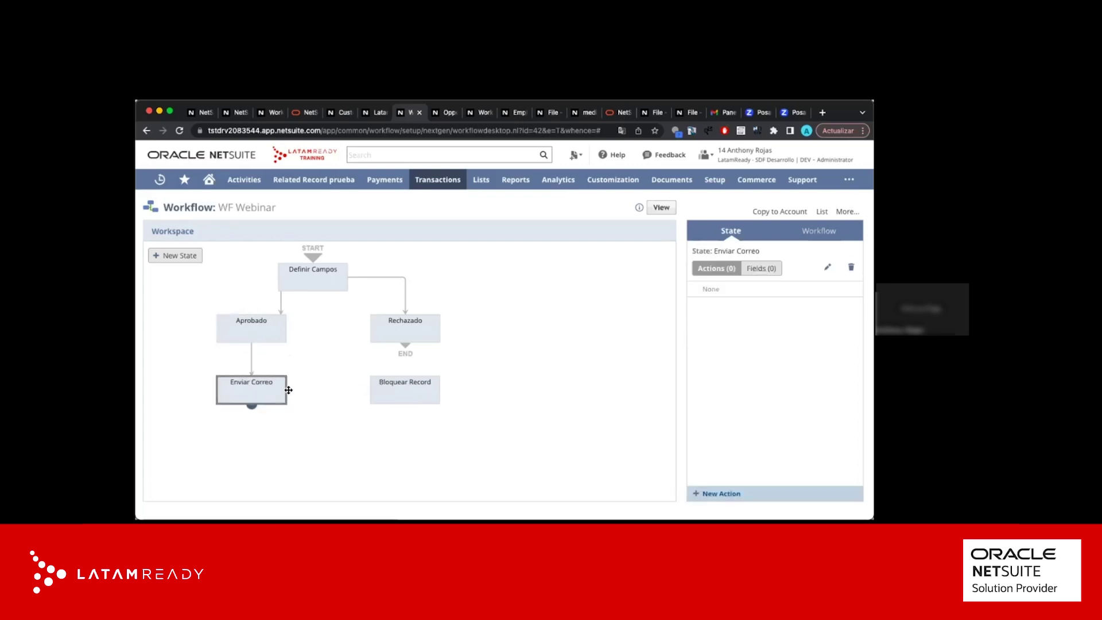
left_click_drag(253, 406, 396, 387)
left_click_drag(406, 345, 407, 382)
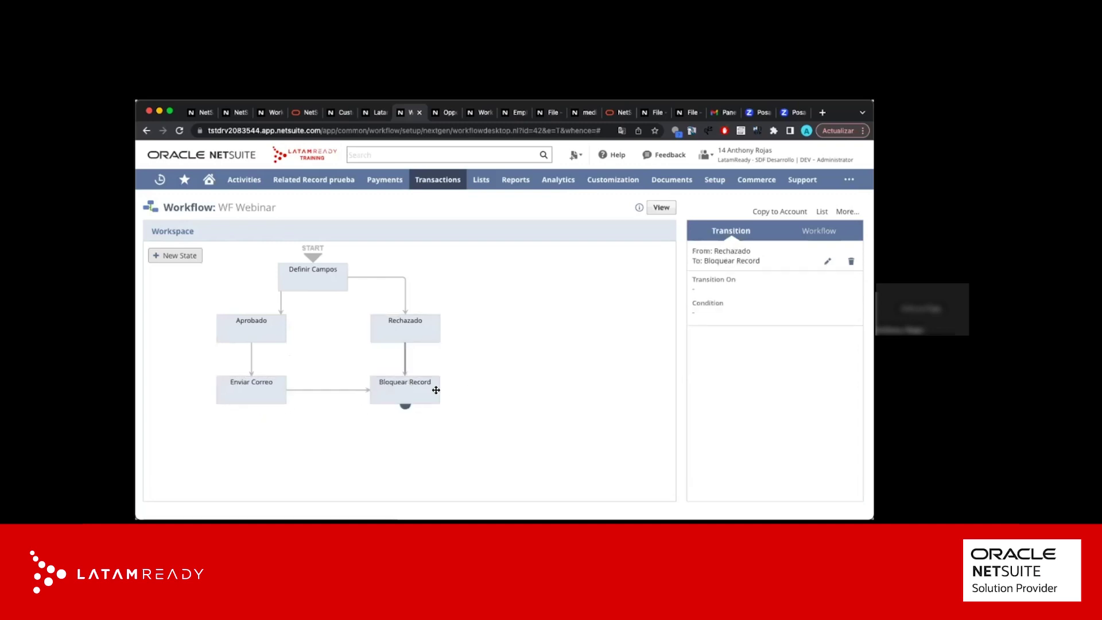
Add a Send Email action to the Enviar Correo state, taking the sender from the current record's User field
left_click(257, 390)
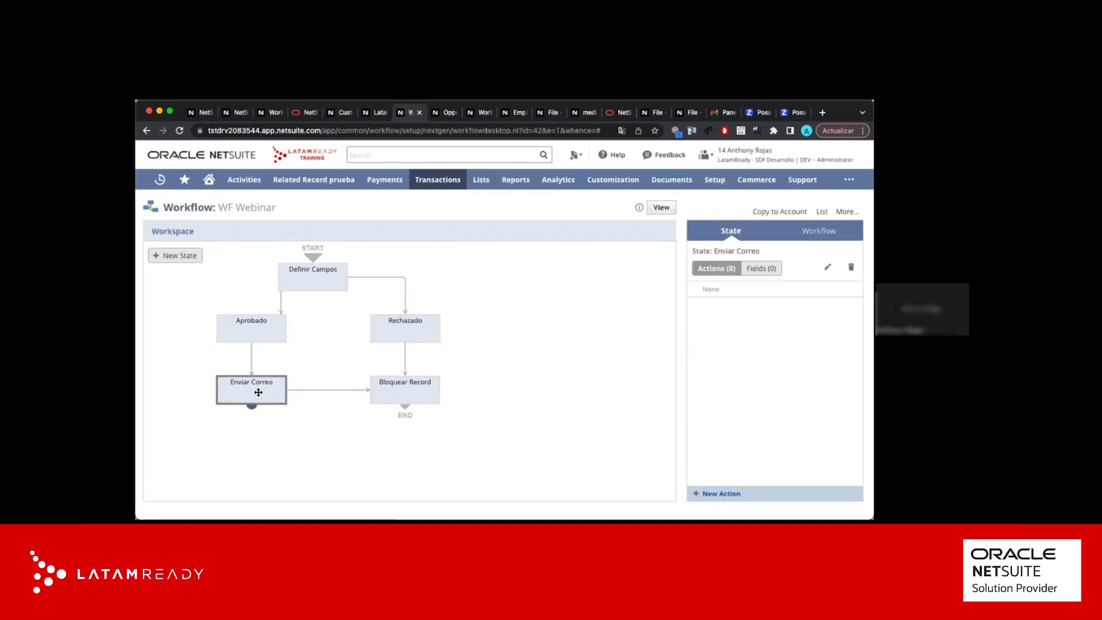
double_click(258, 392)
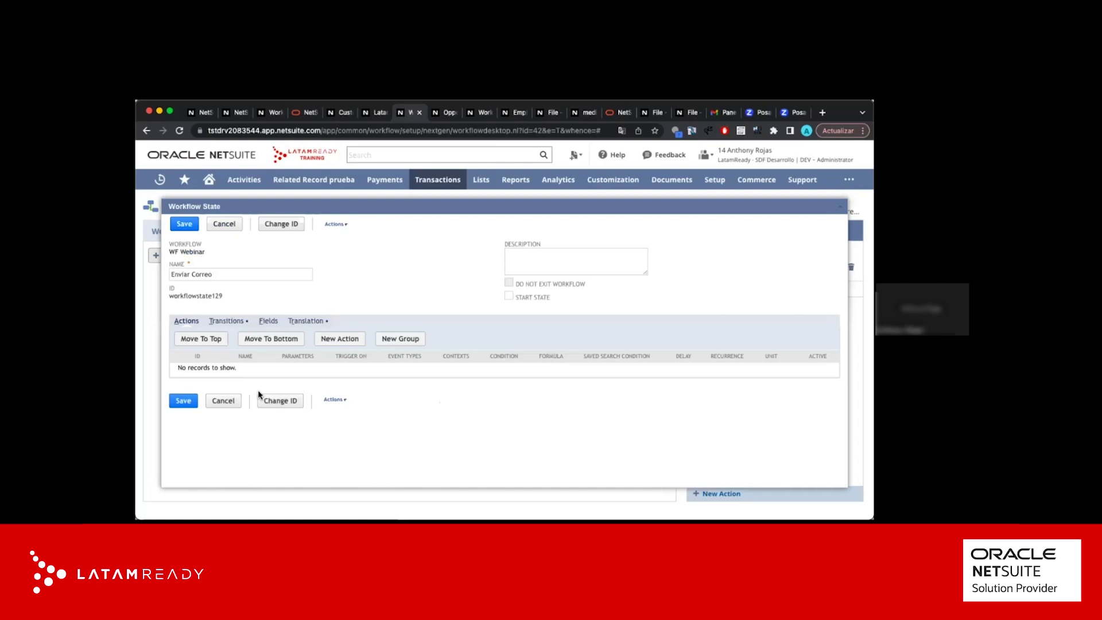
left_click(340, 339)
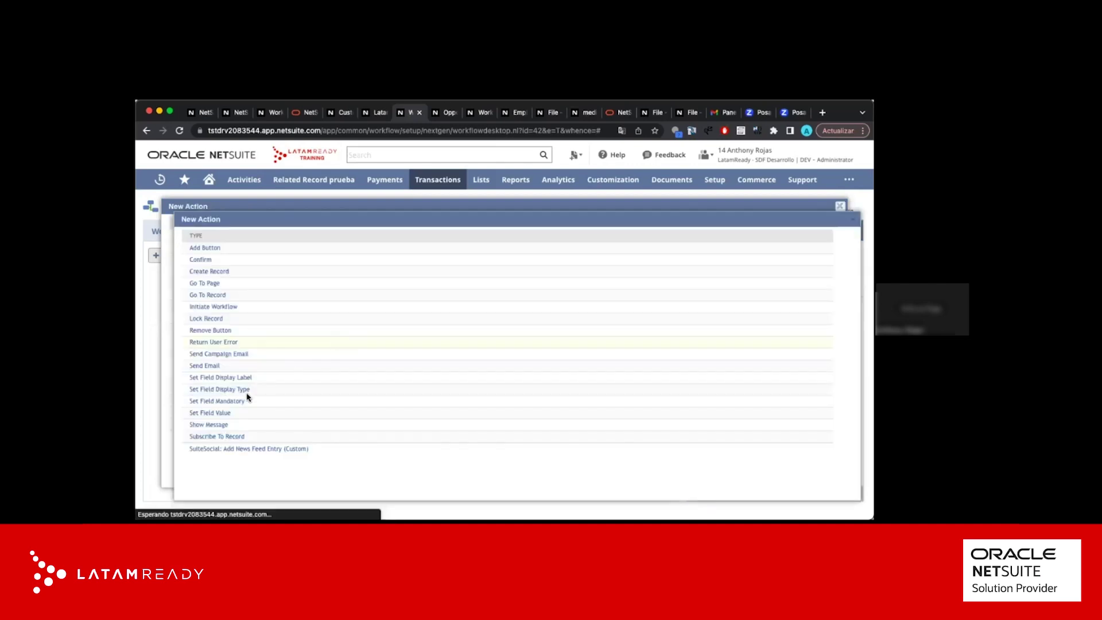
left_click(204, 367)
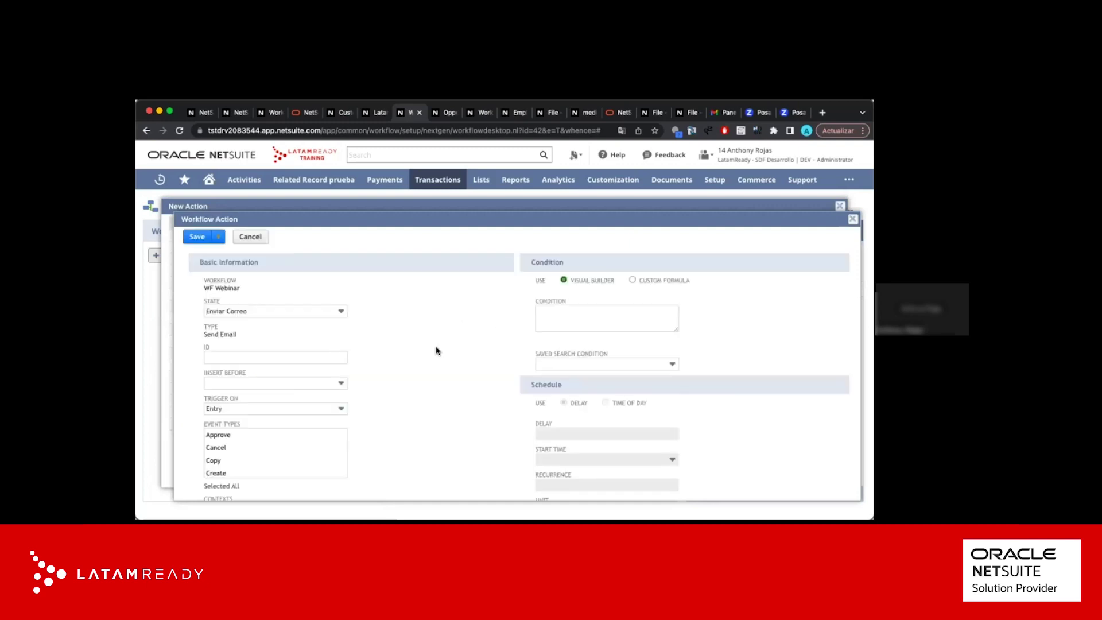
scroll(436, 351, "down", 10)
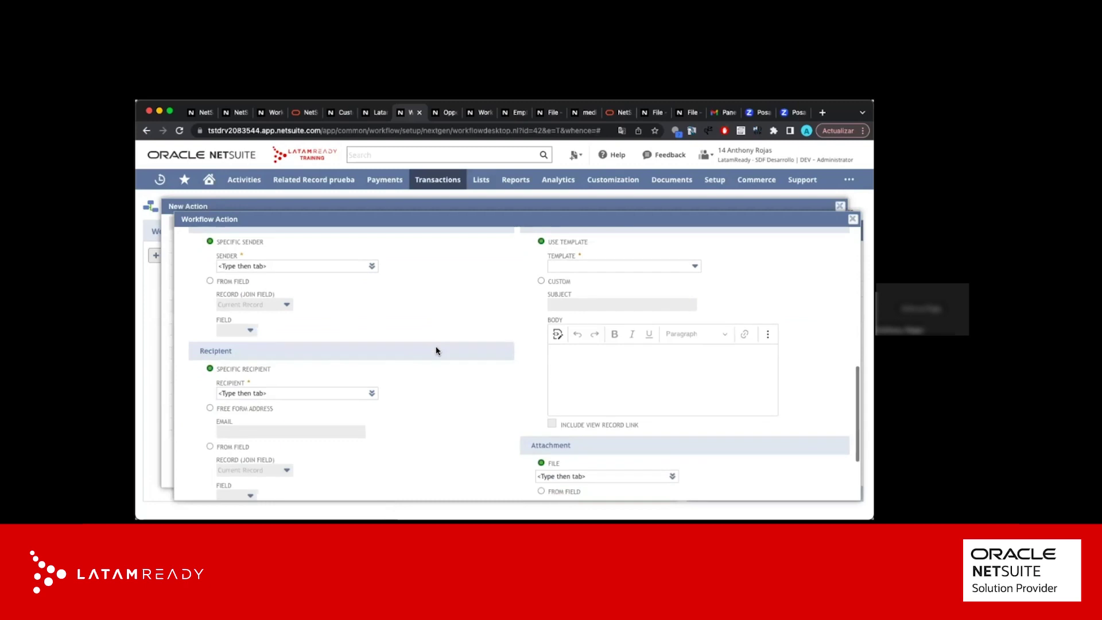
scroll(436, 351, "up", 1)
left_click(309, 291)
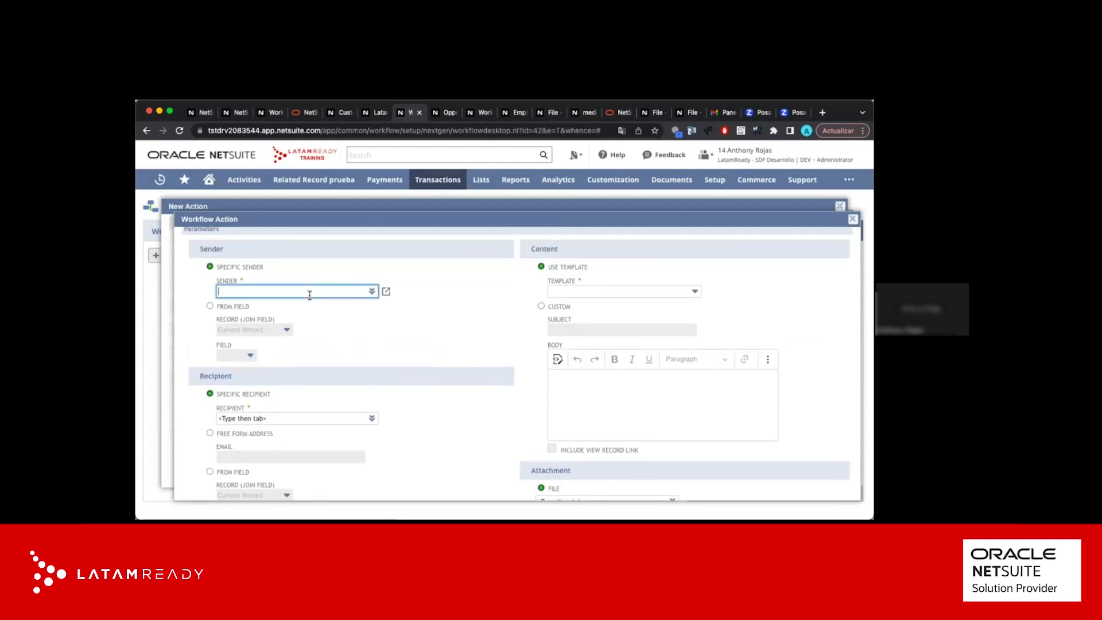
left_click(210, 305)
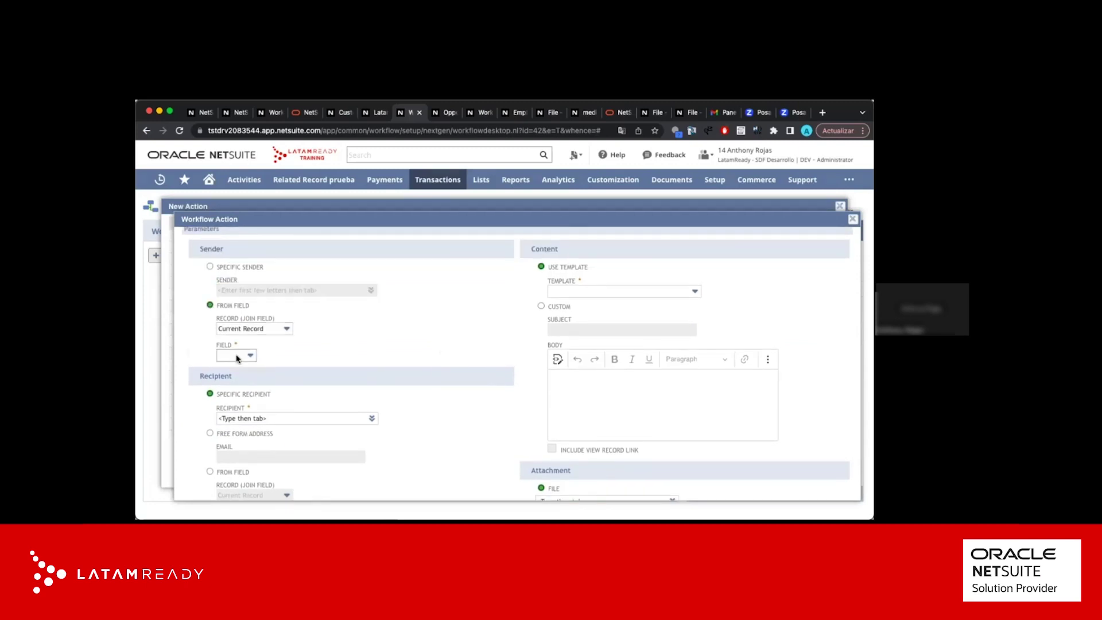
left_click(238, 356)
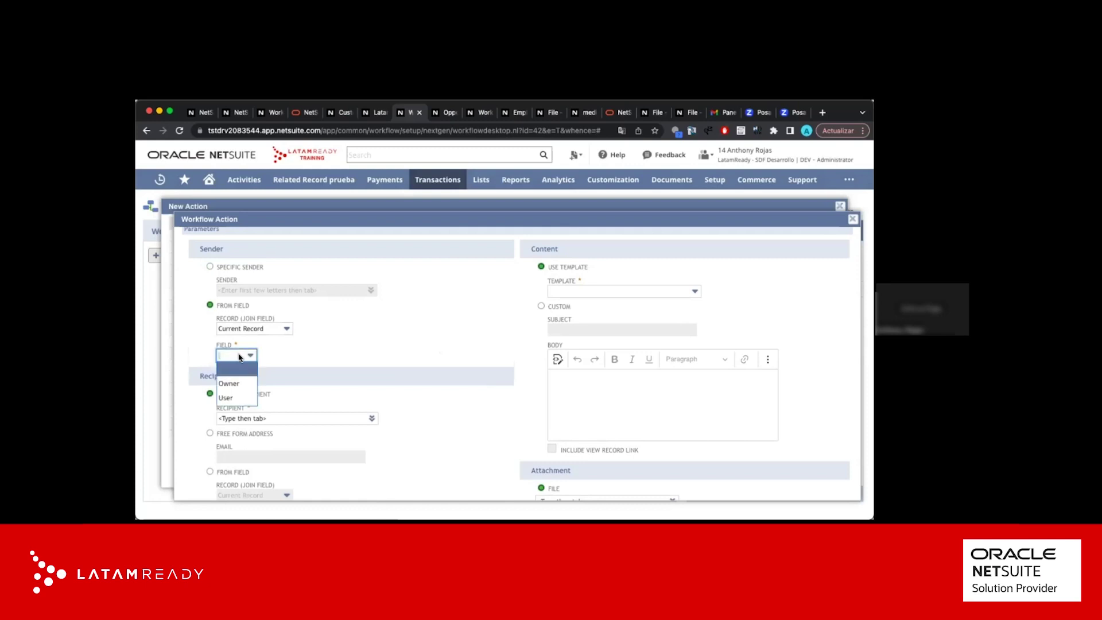
left_click(229, 392)
Set the email recipient to come from a field, using User as the joined record and Supervisor as the field
scroll(297, 360, "down", 1)
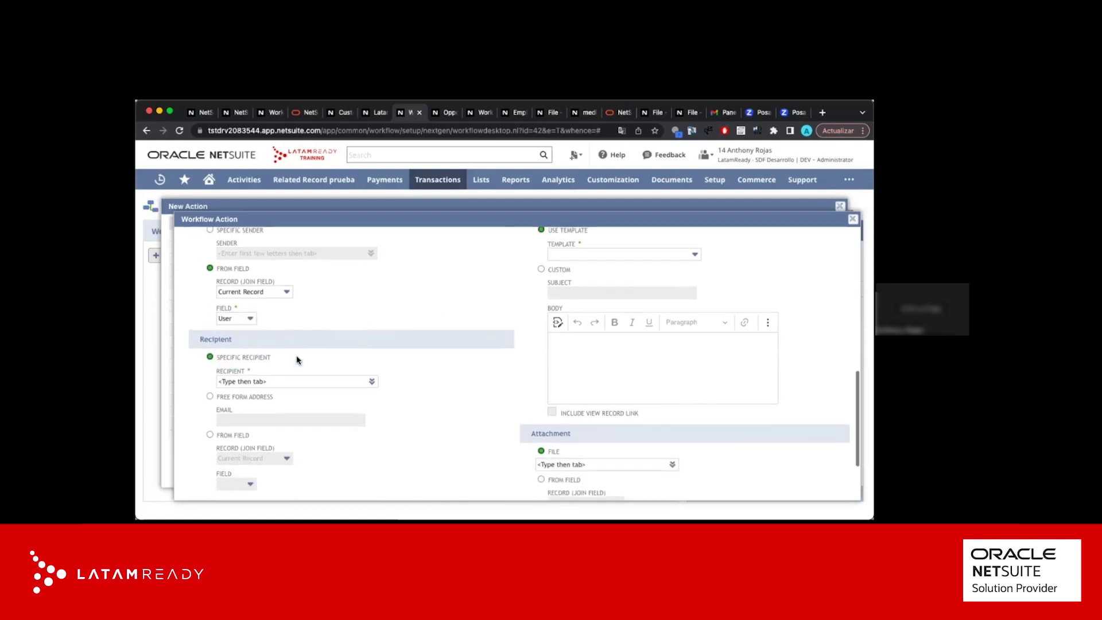
scroll(287, 363, "down", 1)
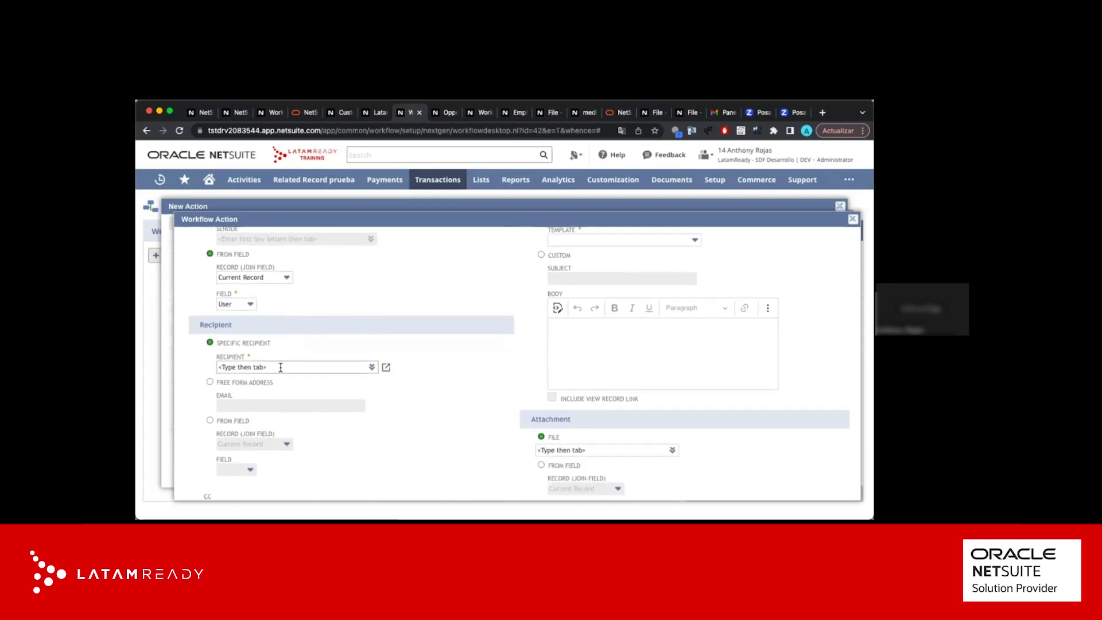
scroll(220, 418, "down", 1)
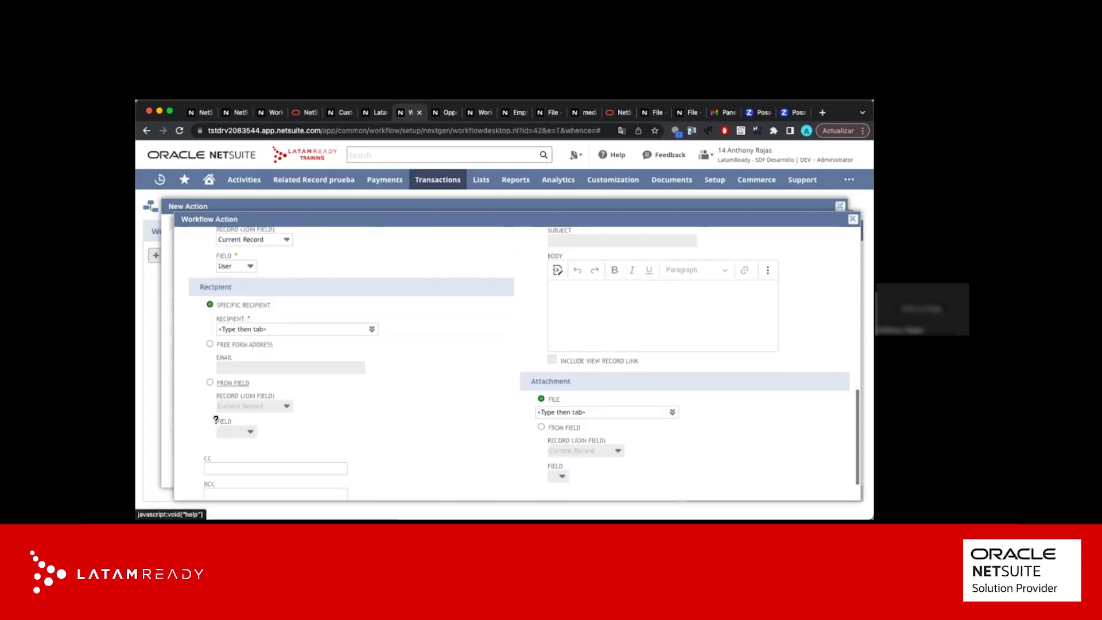
left_click(209, 383)
left_click(239, 432)
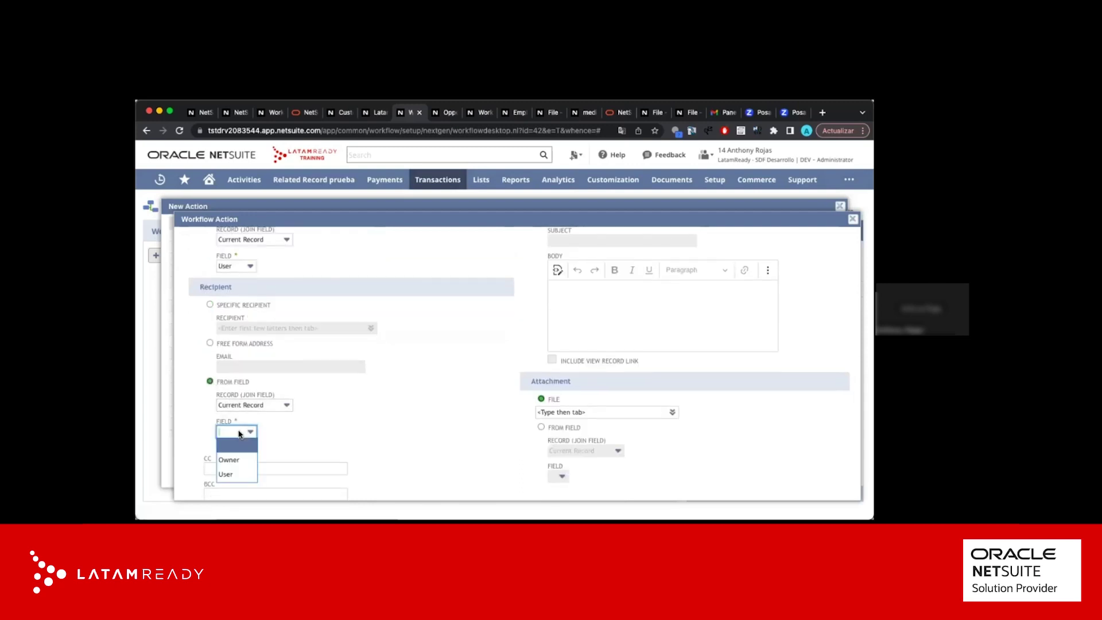
scroll(244, 442, "down", 1)
left_click(283, 395)
scroll(246, 433, "down", 2)
left_click(246, 435)
left_click(240, 423)
left_click(246, 408)
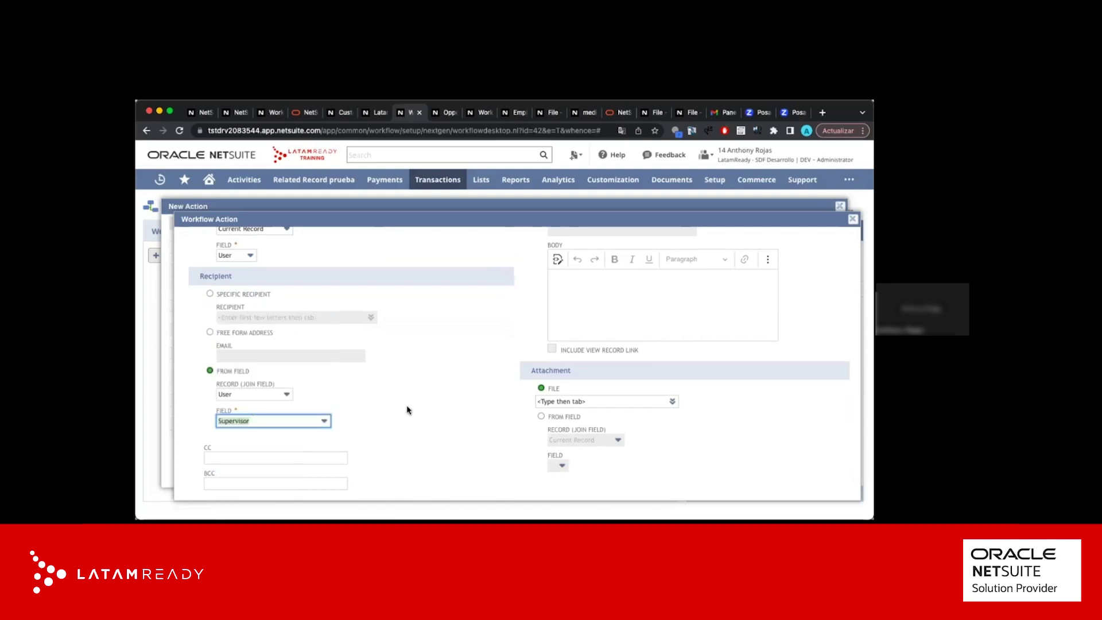
Give the email custom content with subject "Factura Aprobada" and body "La transacción {name} ha sido aprobada."
scroll(416, 408, "down", 2)
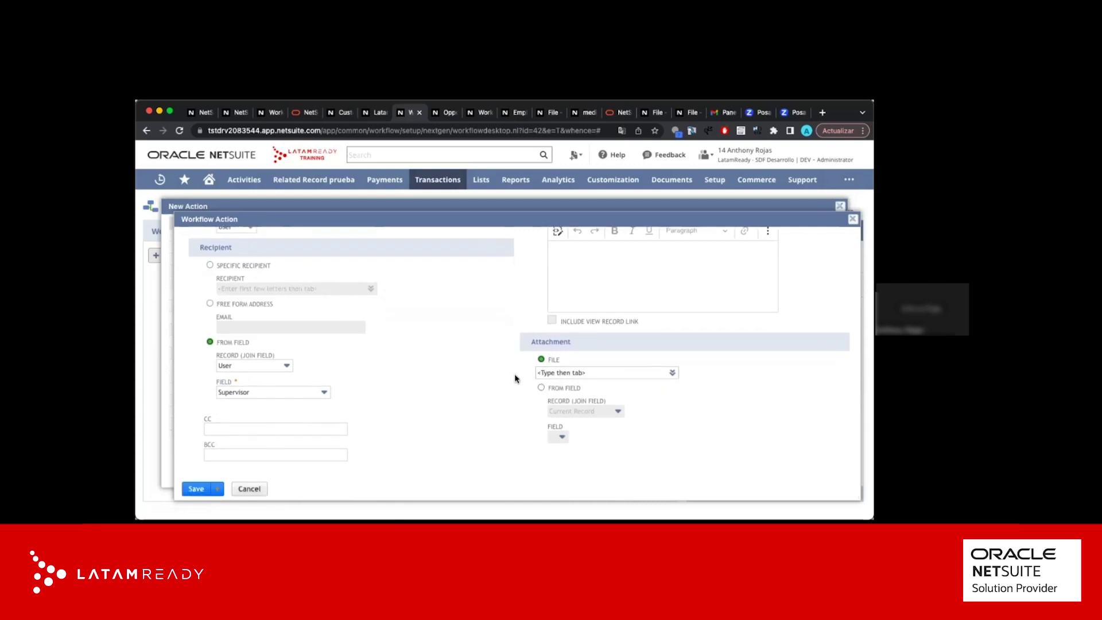
scroll(515, 379, "up", 5)
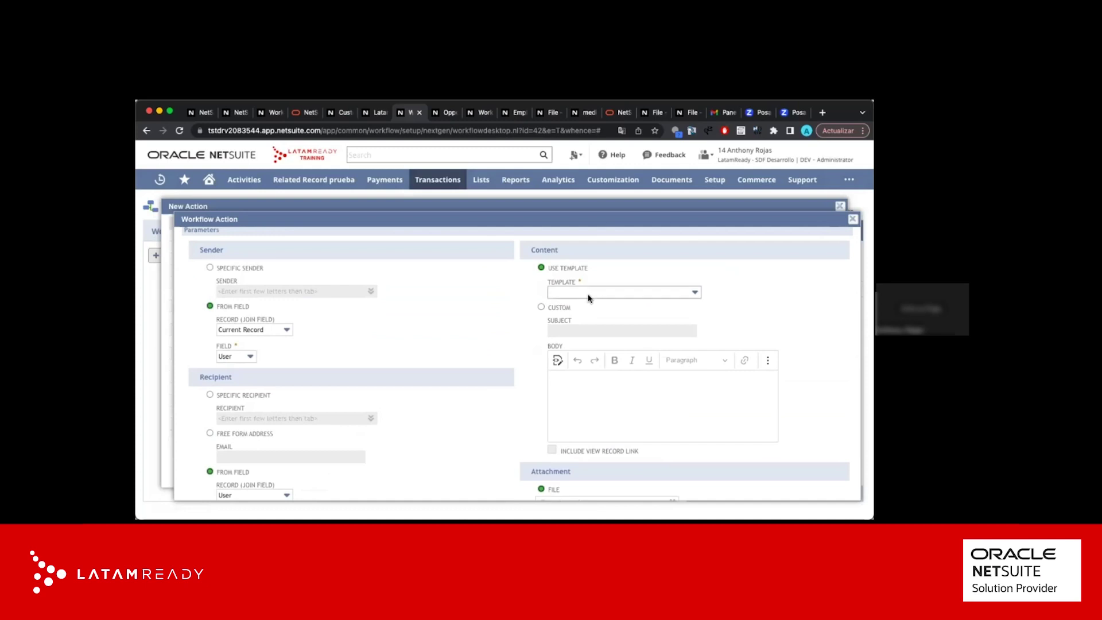
left_click(541, 307)
left_click(565, 328)
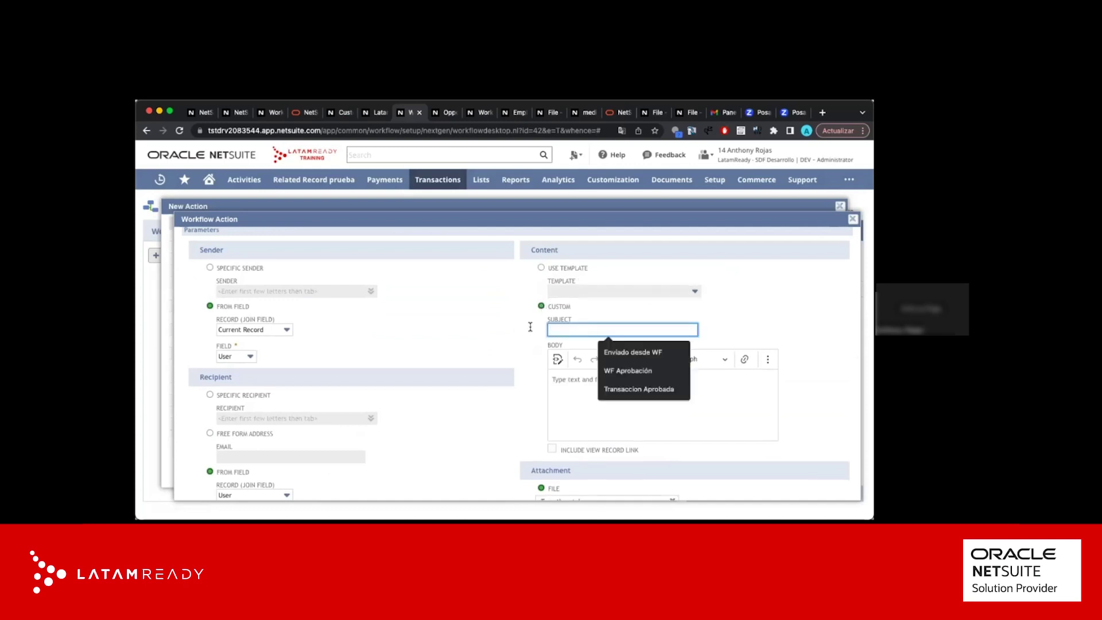
type("fACT")
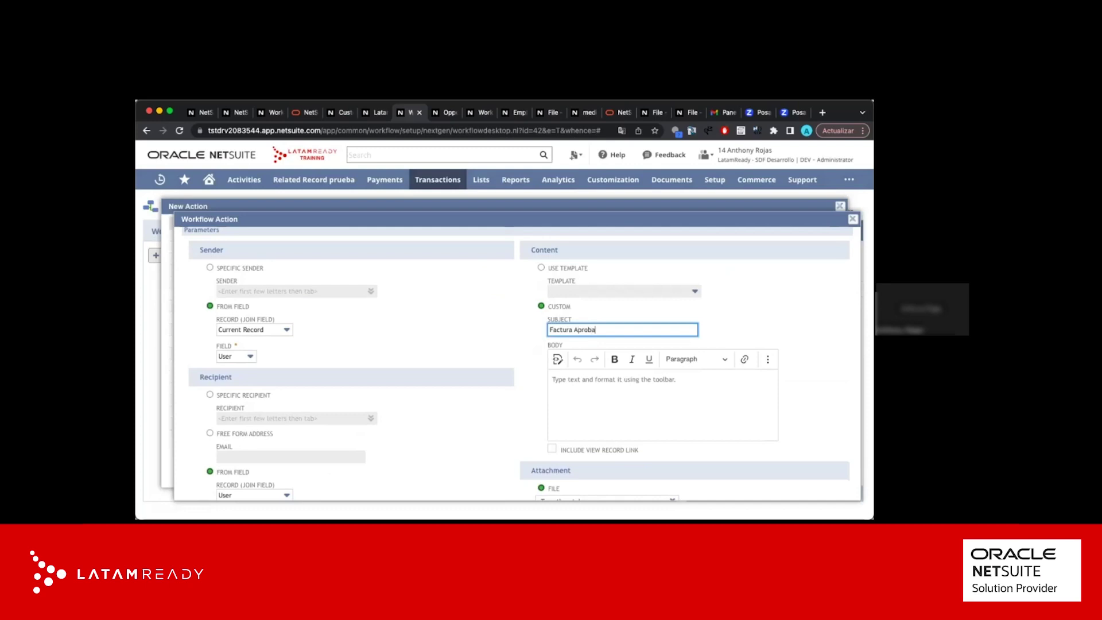
left_click(584, 376)
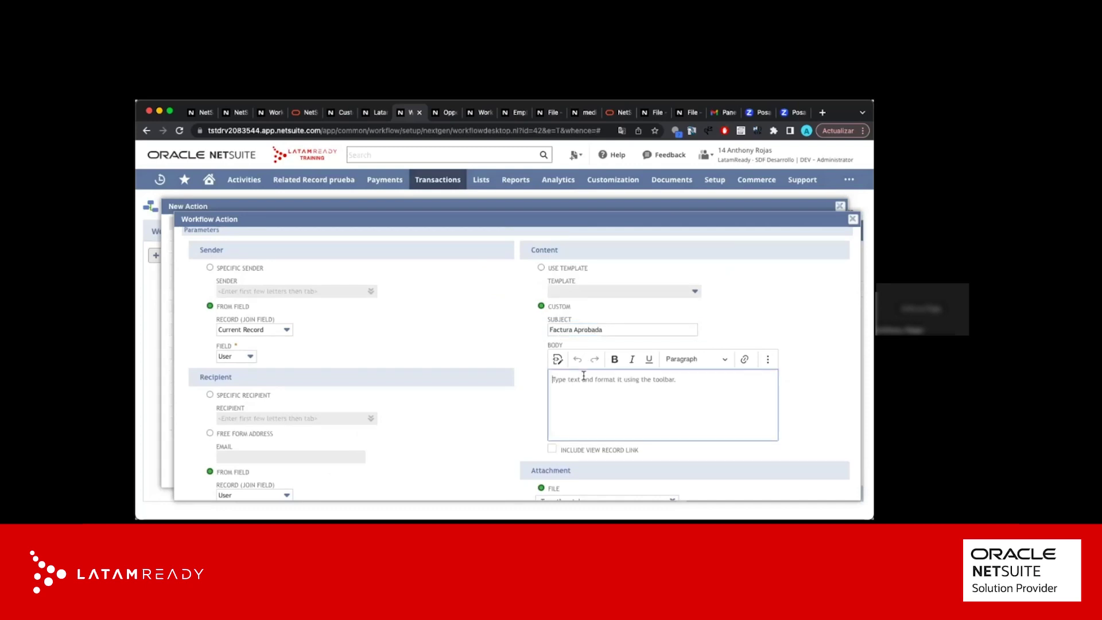
type("L")
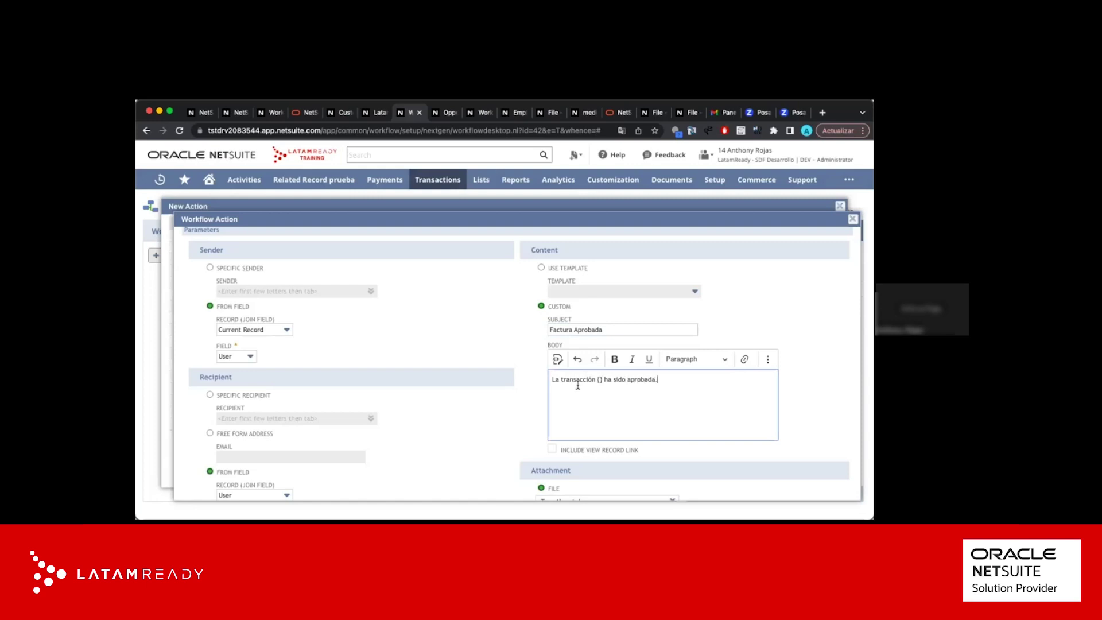
type("name")
Check the {name} placeholder against the field ID of the Name field on the Factura #52 record, and return to the workflow action
left_click_drag(616, 380, 598, 382)
left_click_drag(596, 381, 618, 383)
left_click(374, 112)
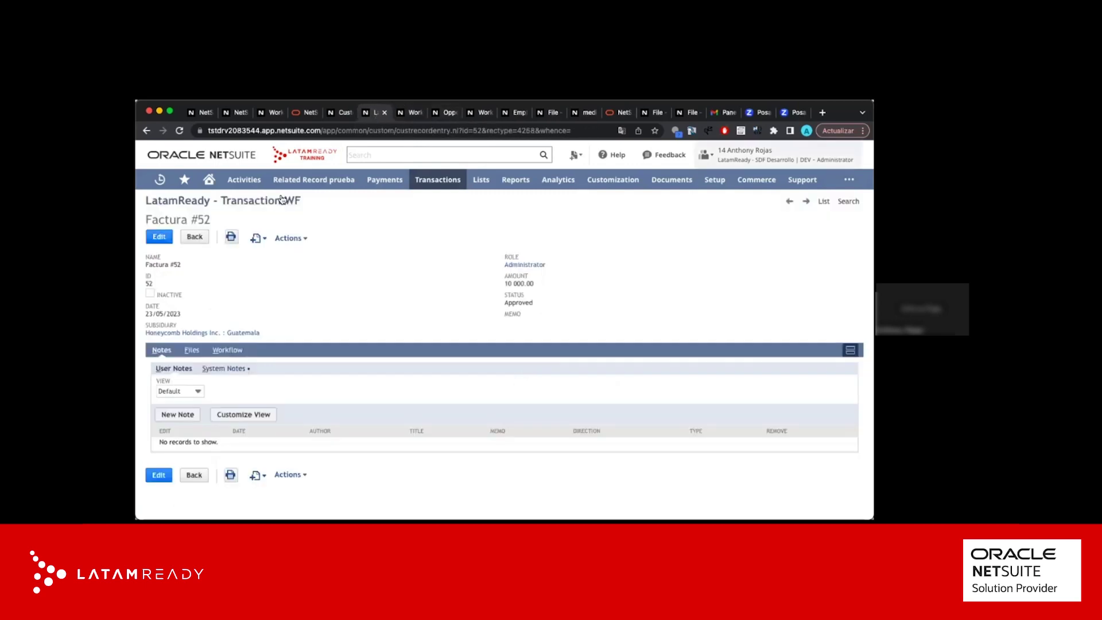
left_click(156, 258)
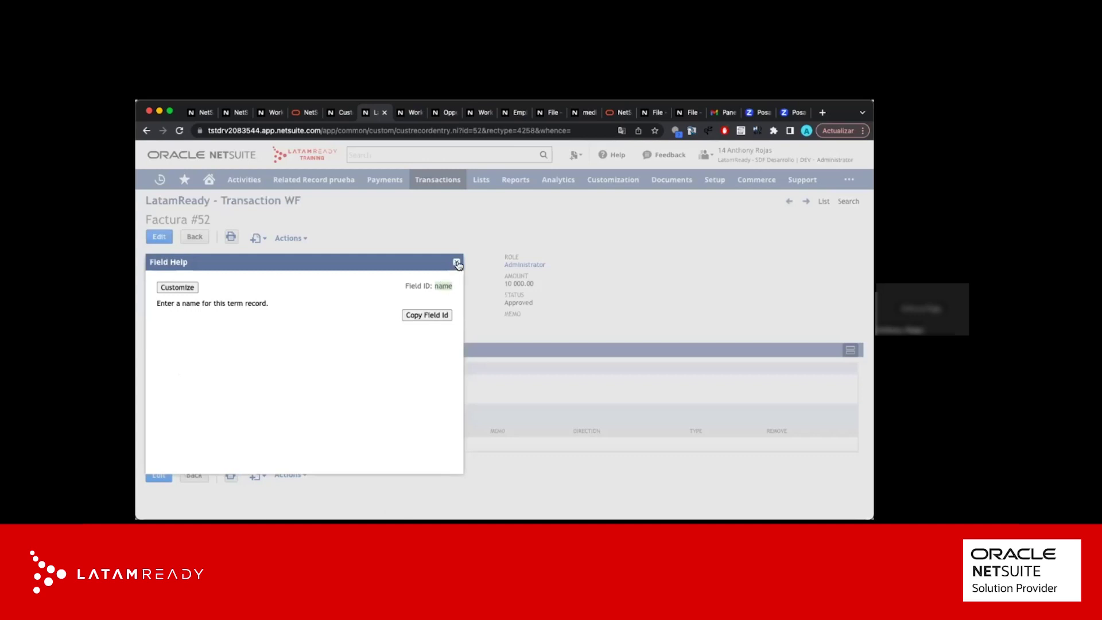
left_click(658, 229)
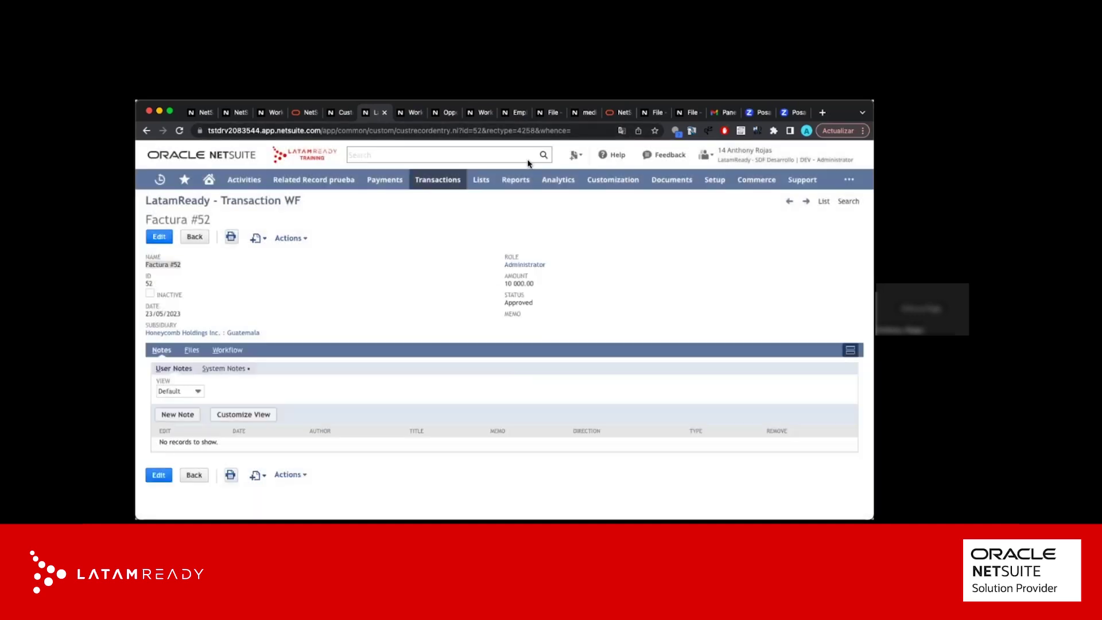
left_click(412, 112)
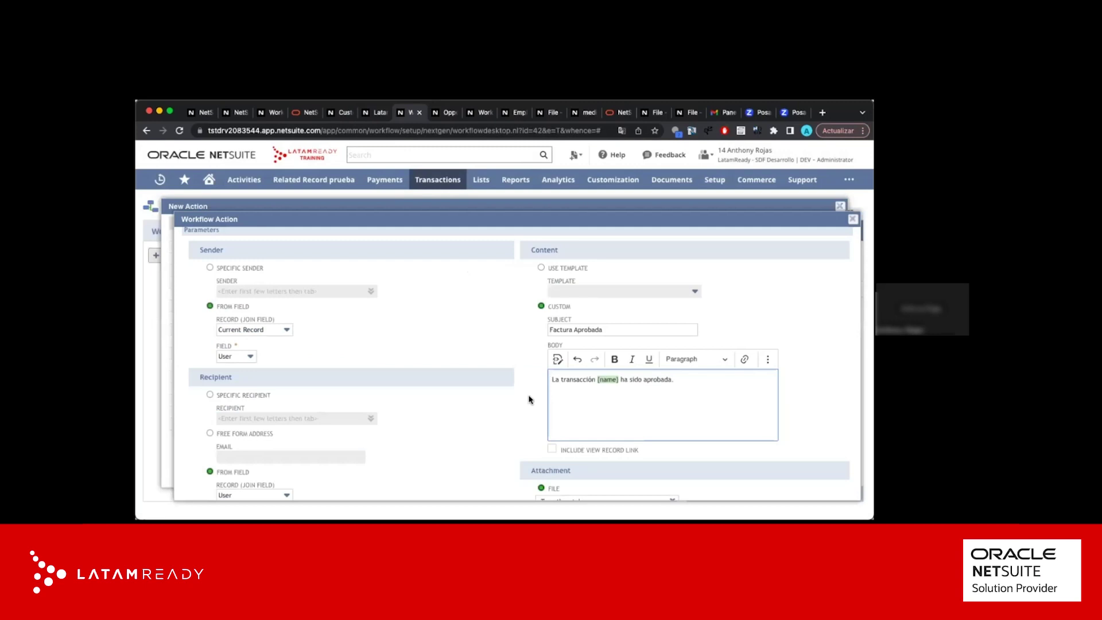
Include the view record link in the email and save the Send Email action
scroll(527, 400, "down", 3)
left_click(552, 382)
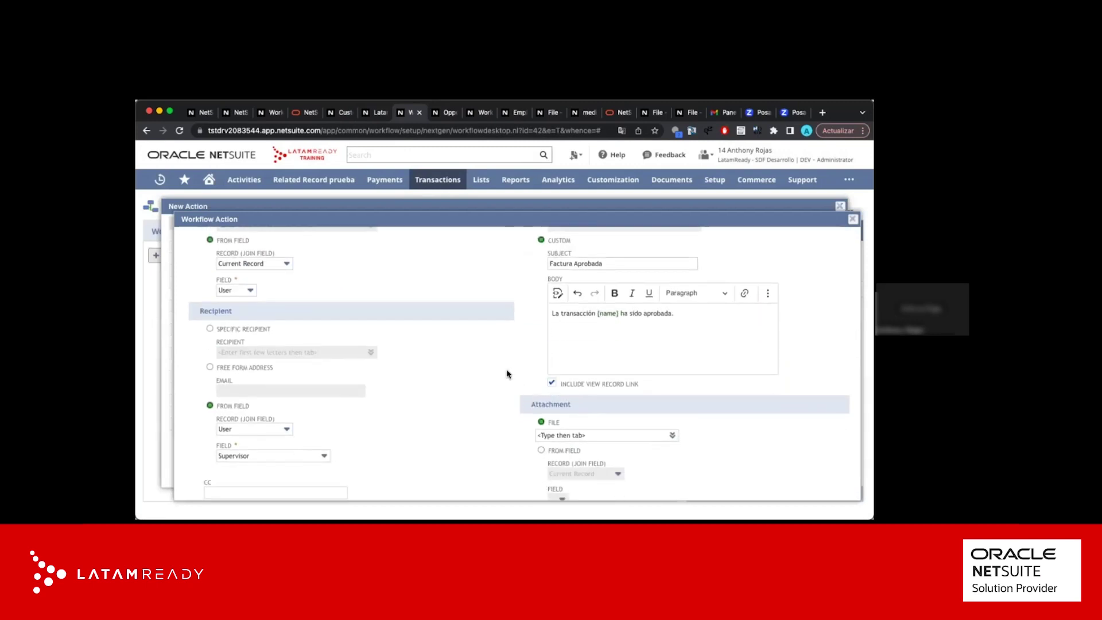
scroll(508, 373, "down", 3)
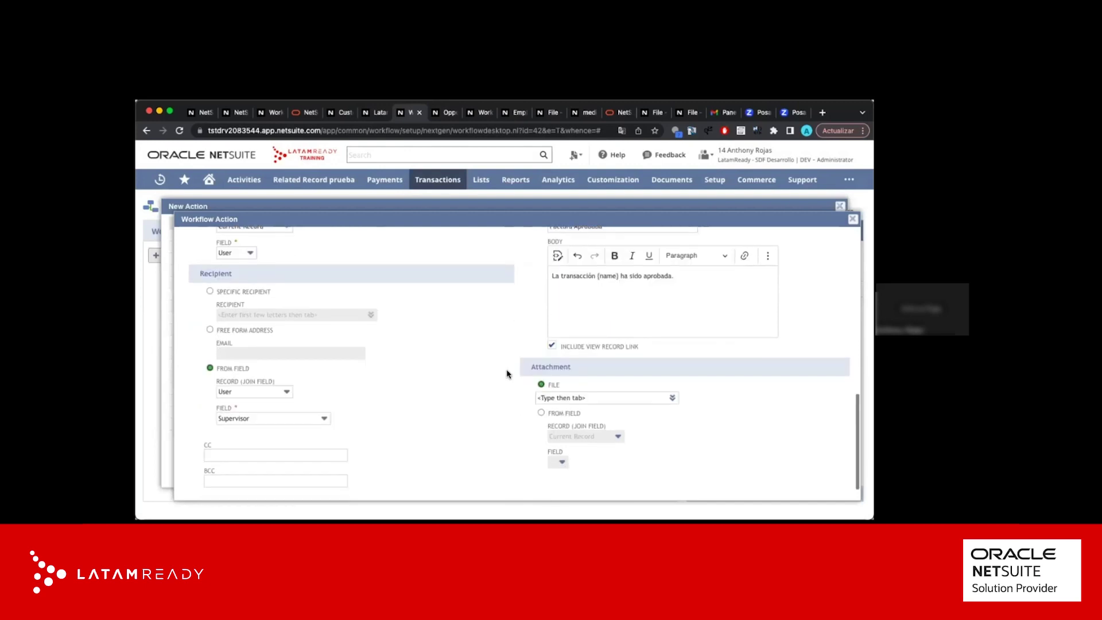
scroll(406, 352, "up", 10)
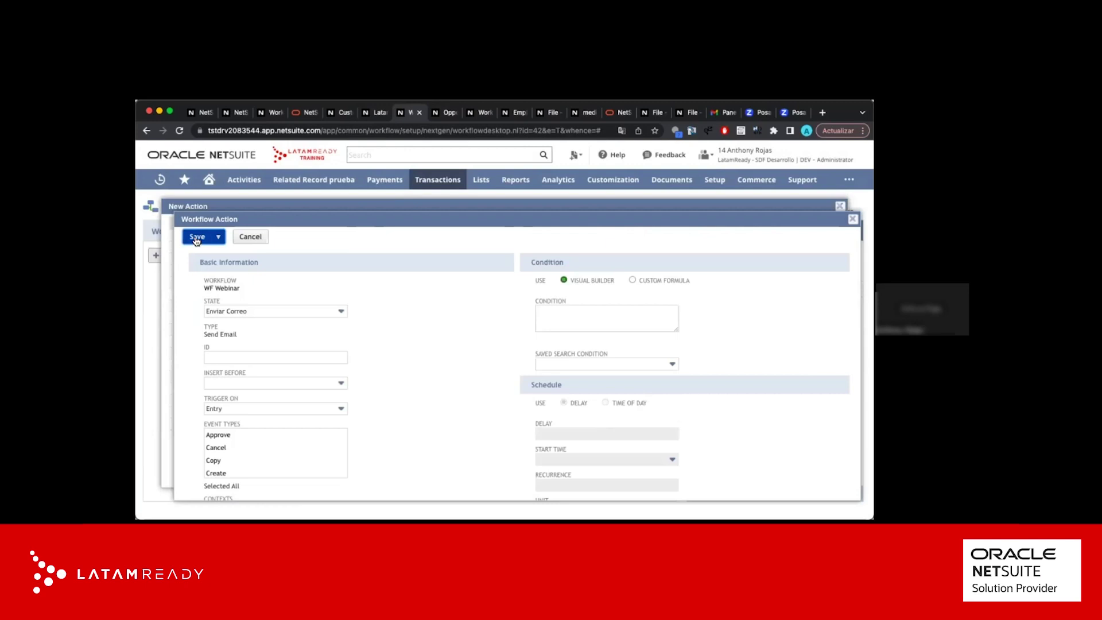
left_click(196, 237)
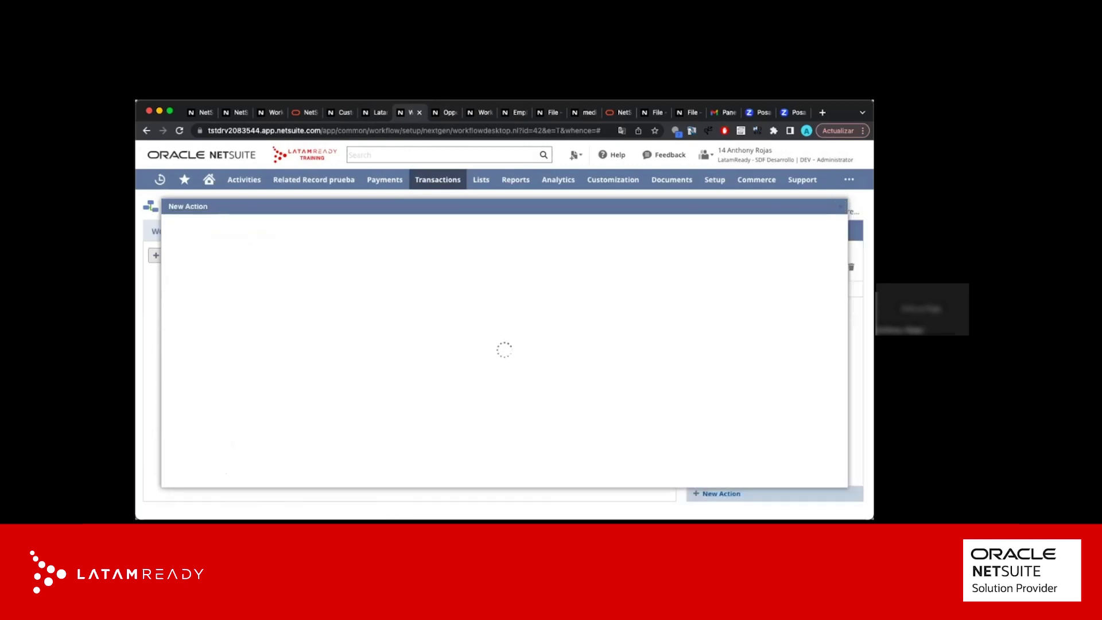
Add a Lock Record action triggered Before Record Load to the Bloquear Record state, and save the action and the state
left_click(432, 392)
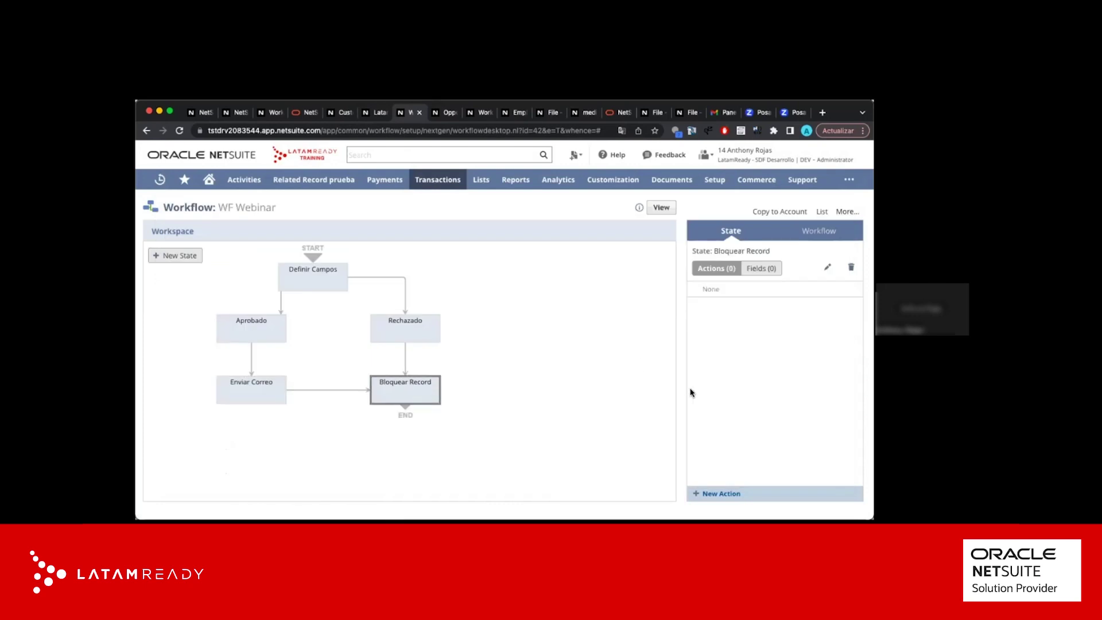
left_click(414, 400)
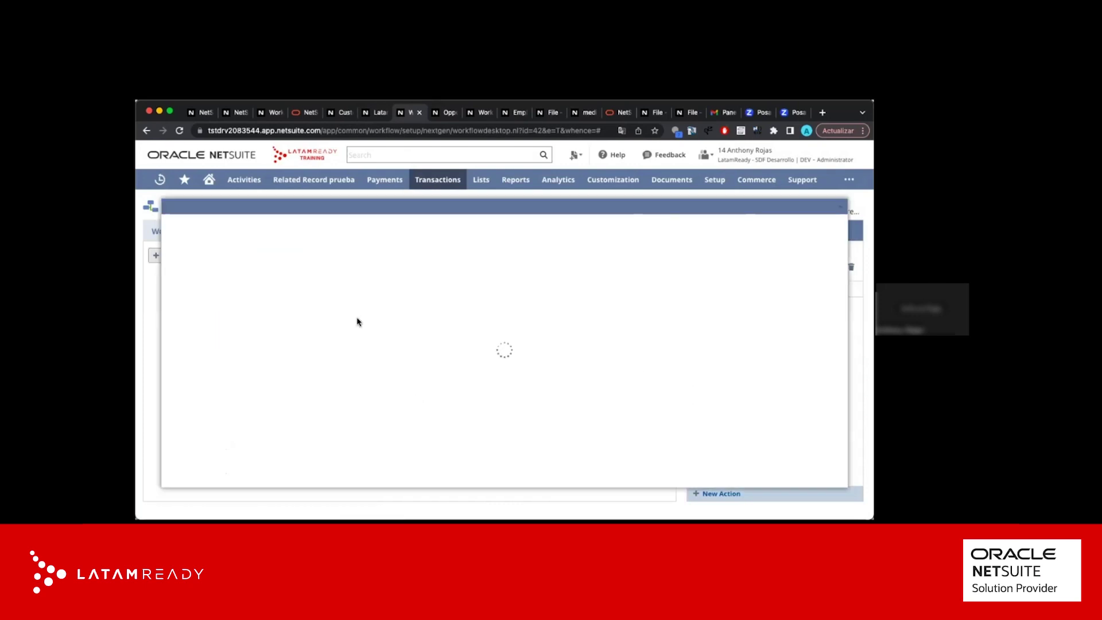
left_click(331, 342)
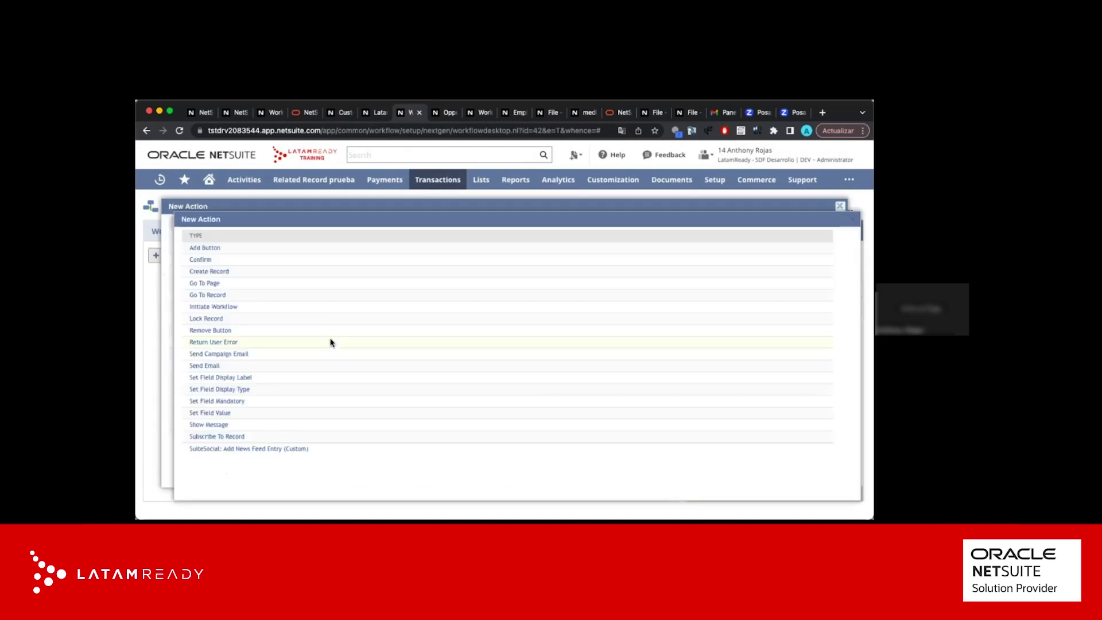
left_click(208, 319)
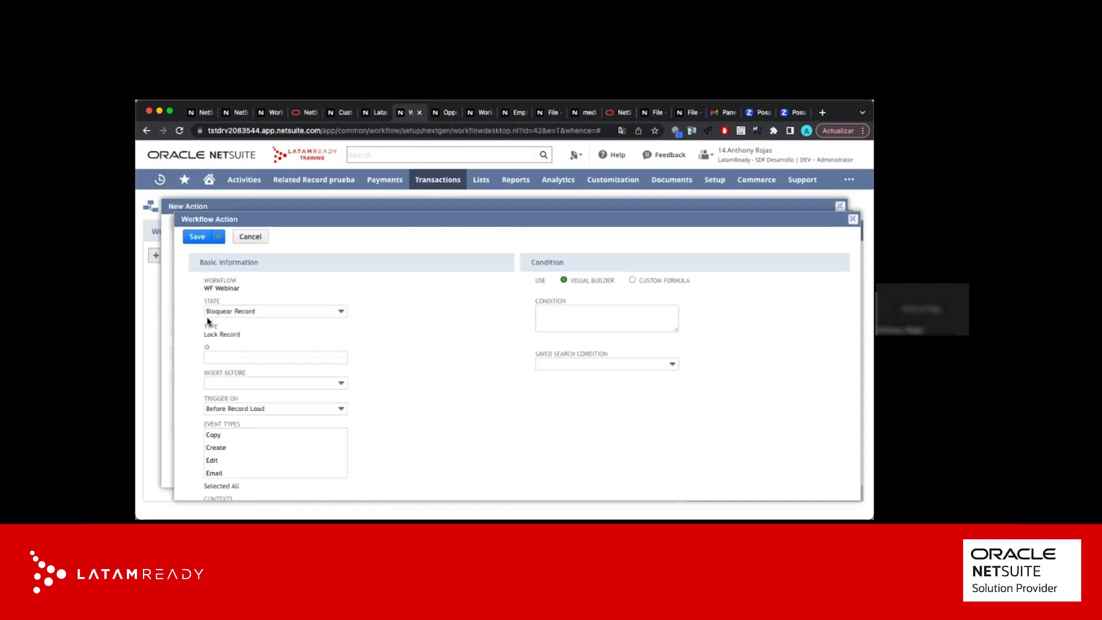
scroll(296, 348, "down", 5)
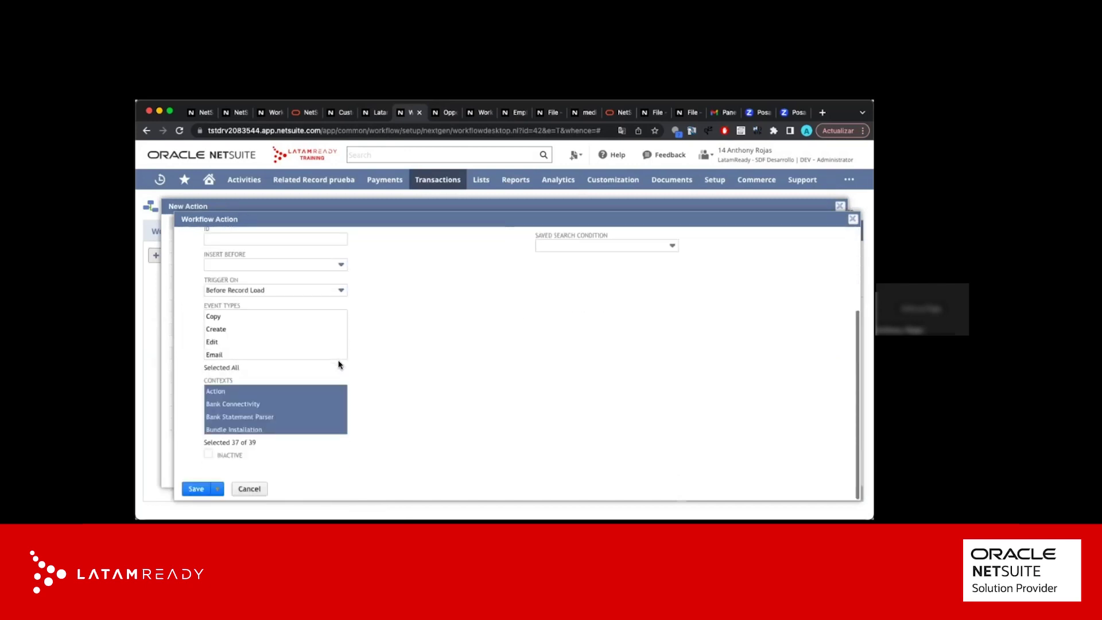
scroll(339, 364, "up", 3)
scroll(339, 365, "down", 2)
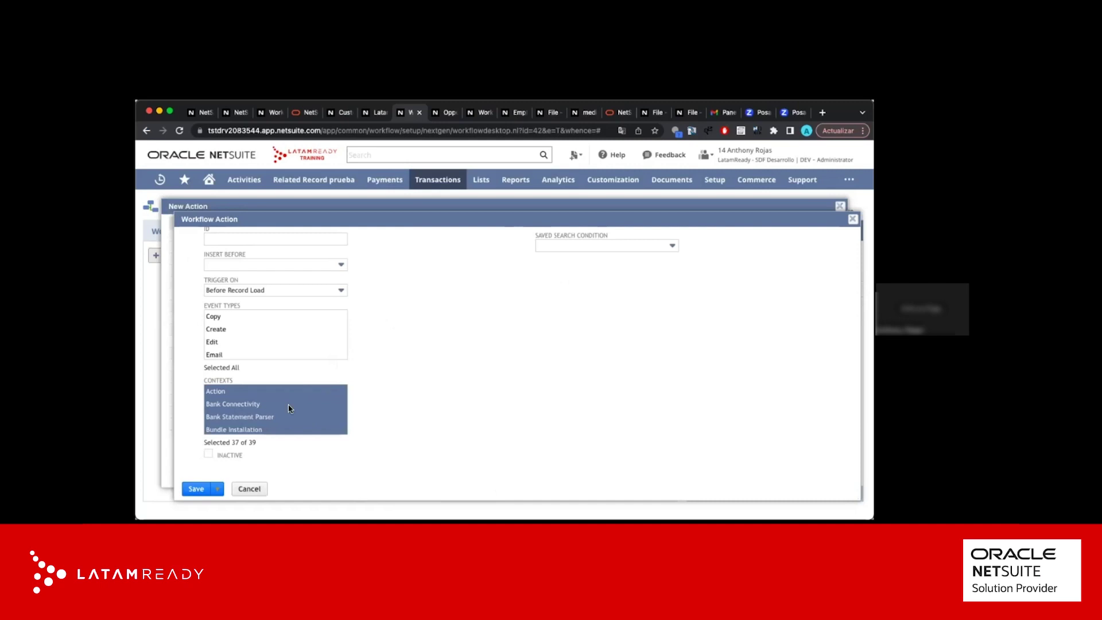
left_click(197, 489)
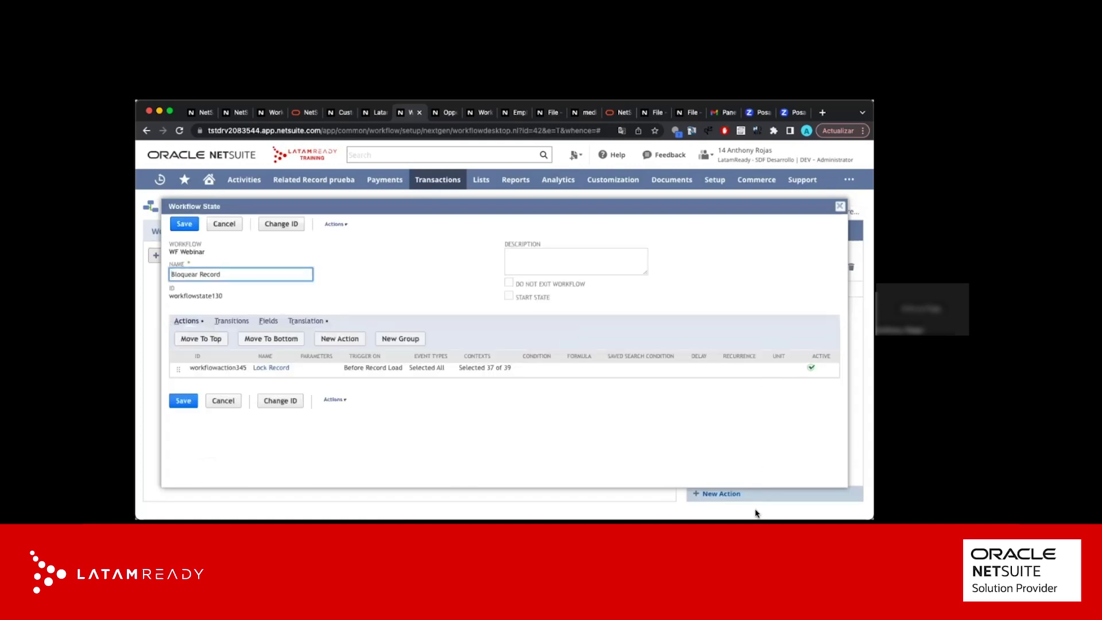
left_click(185, 225)
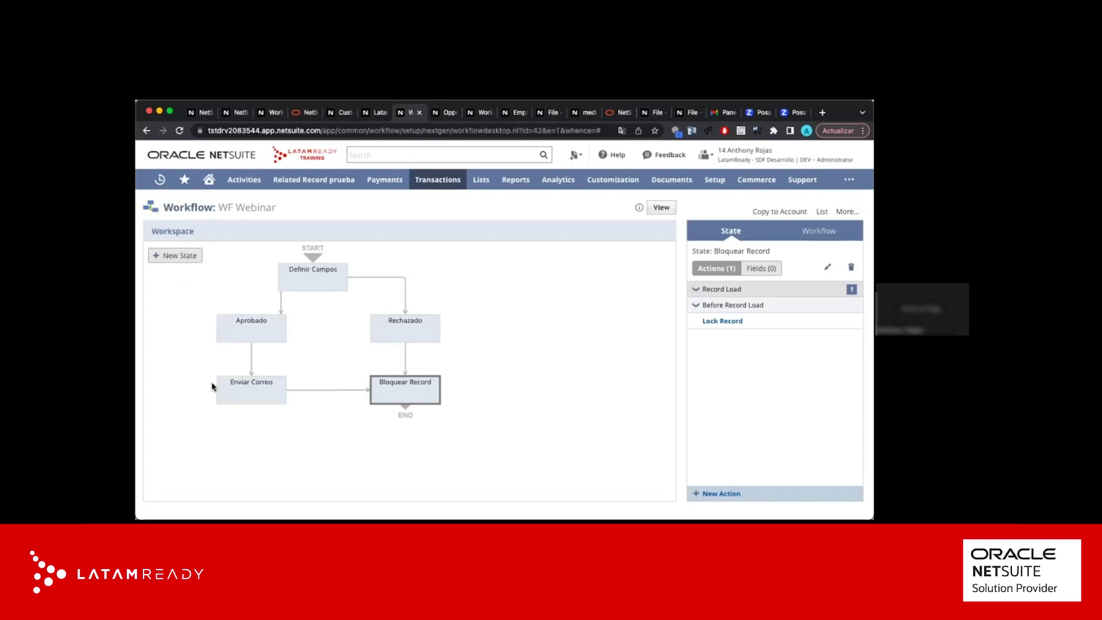
Create and save a Transaction WF record named Factura #53 with subsidiary Honeycomb Holdings Inc. : Guatemala and amount 10 000.00
left_click(373, 113)
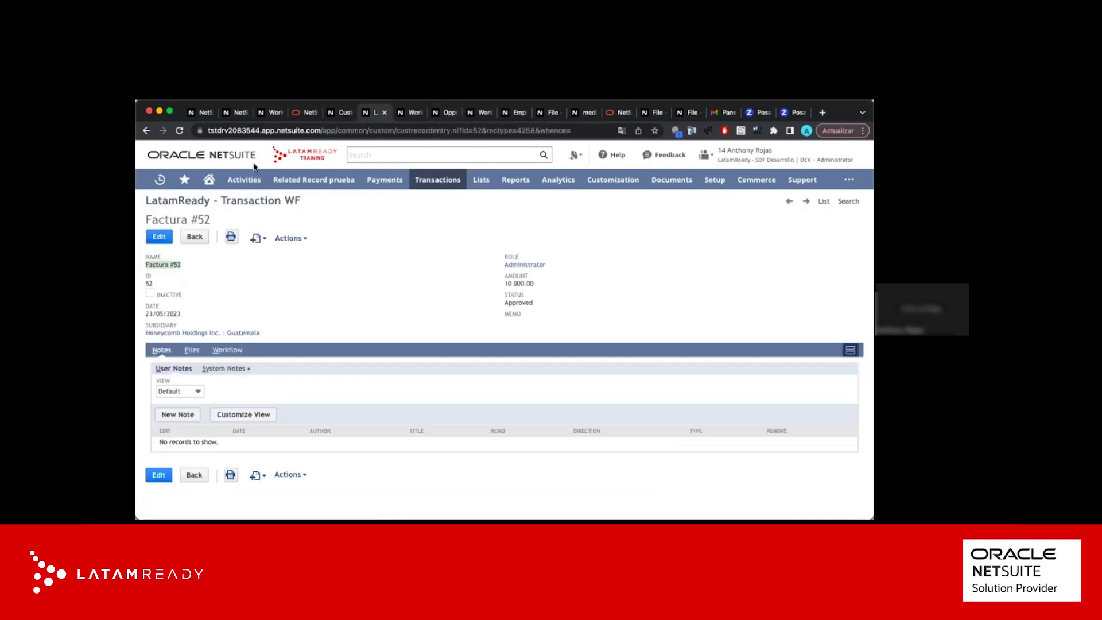
left_click(297, 254)
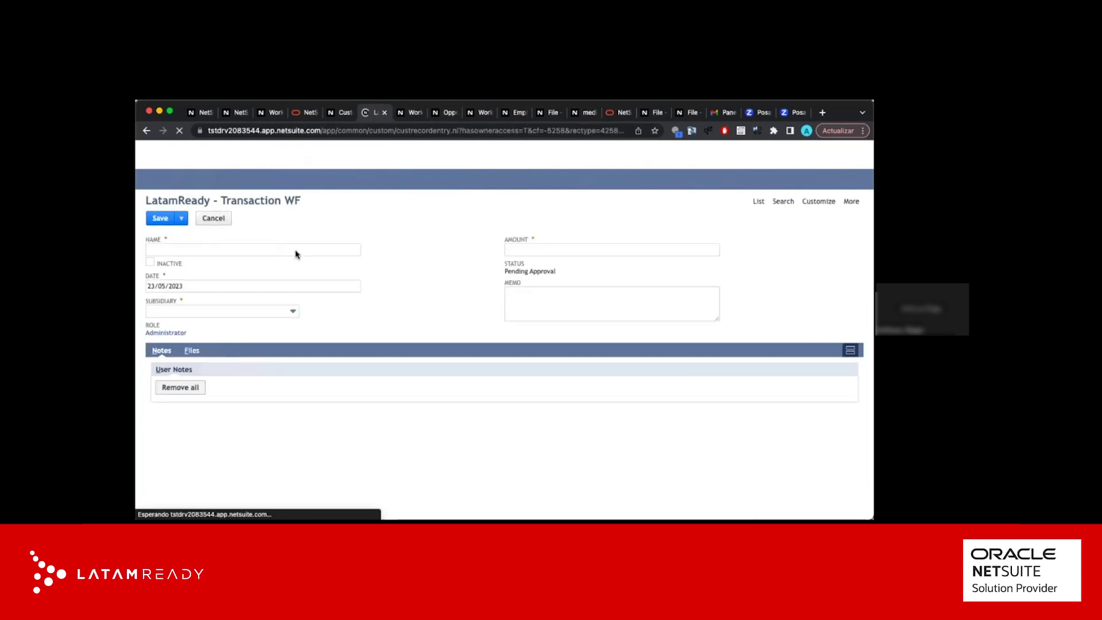
left_click(285, 250)
type("Factura #")
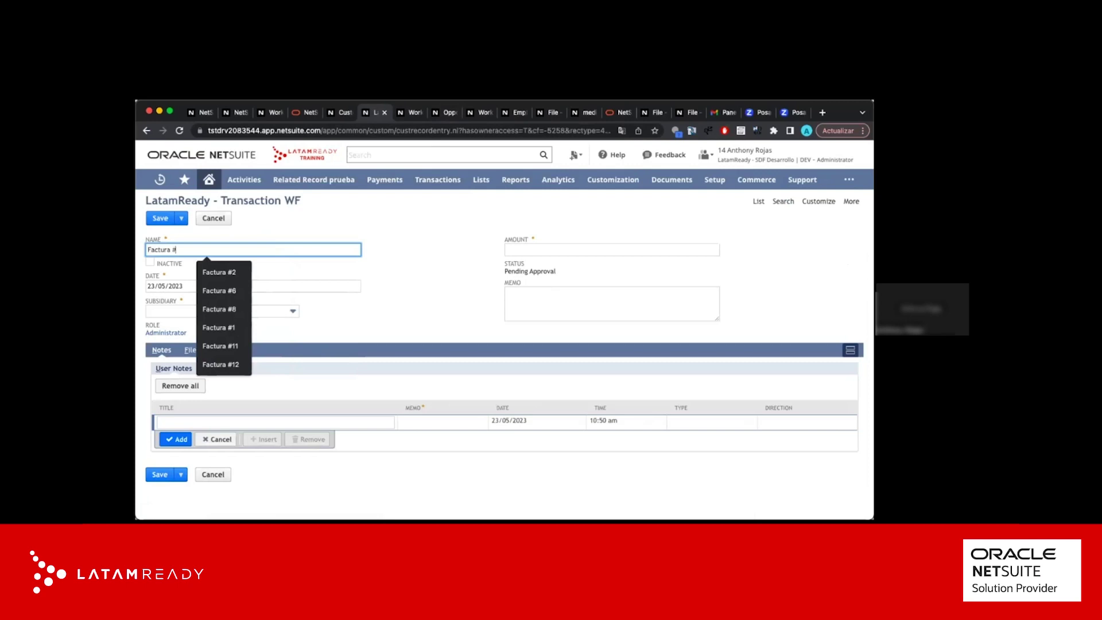
type("53")
left_click(273, 310)
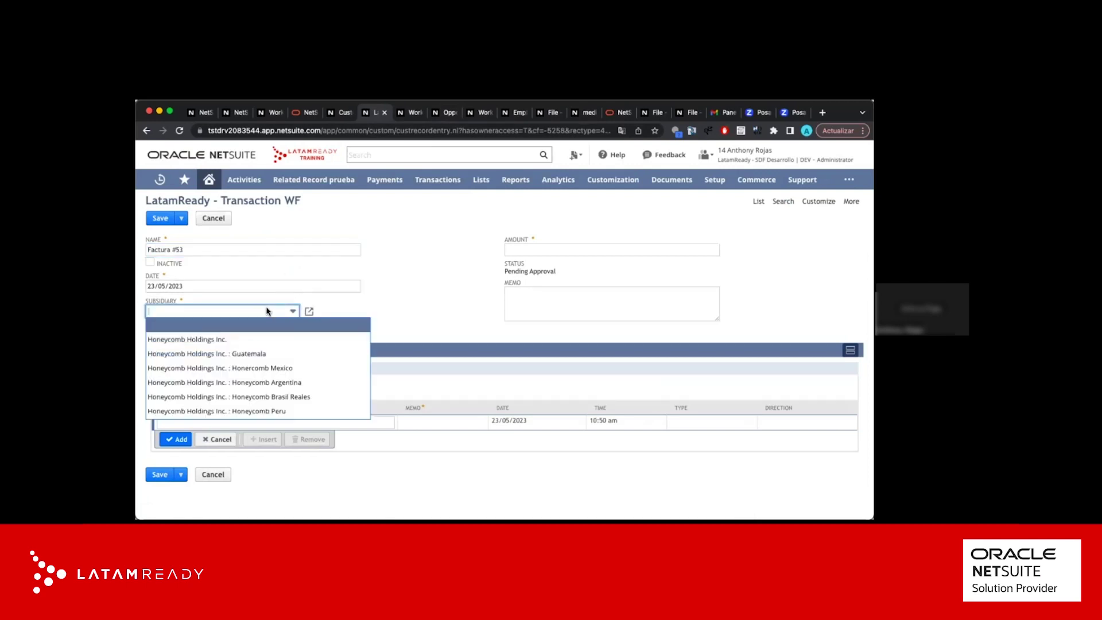
left_click(249, 354)
left_click(511, 251)
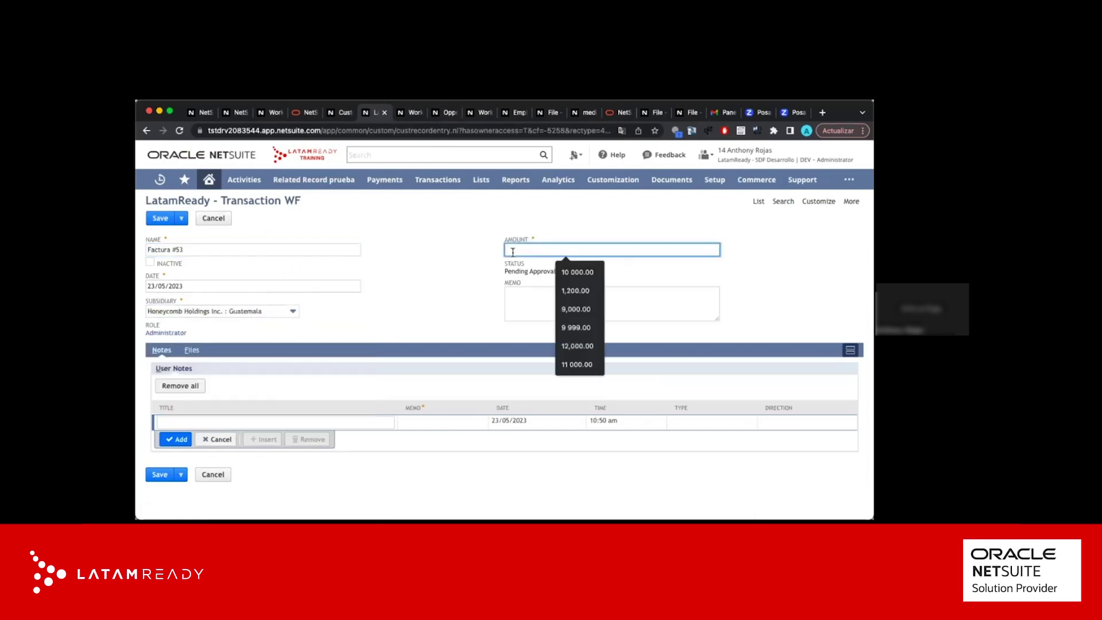
type("10000")
left_click(436, 277)
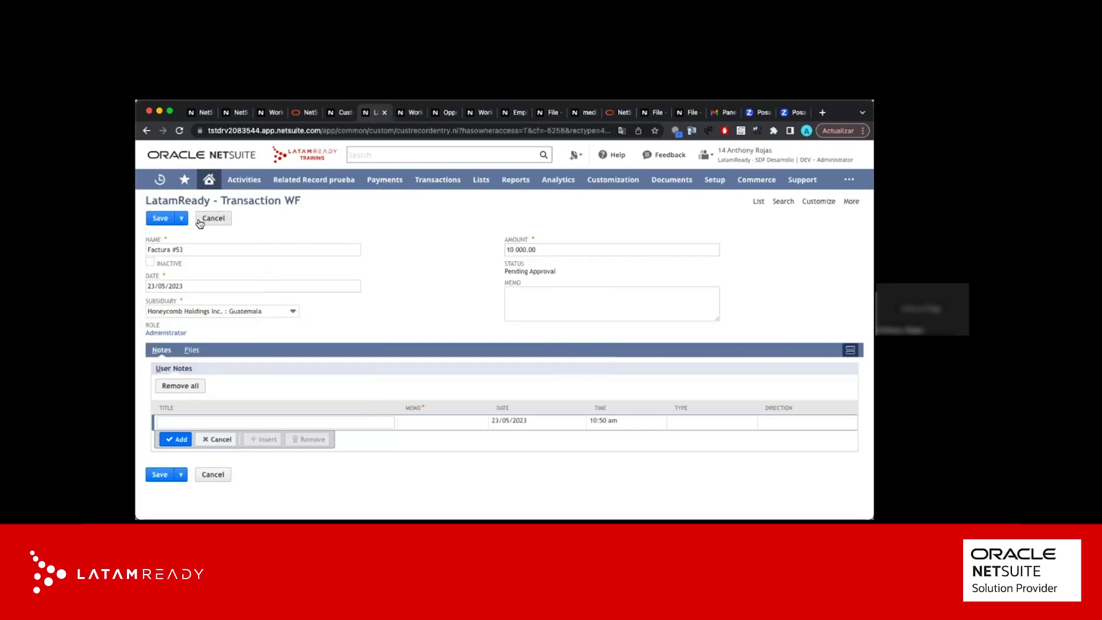
left_click(152, 222)
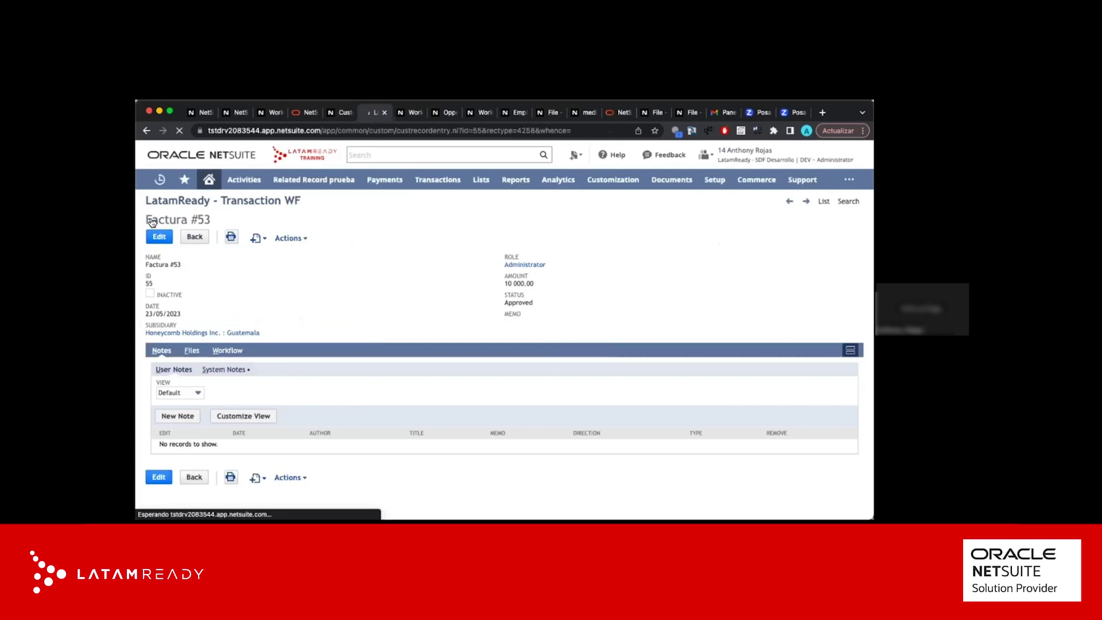
Check the employee record's communication messages for the approval email, refreshing the message list
left_click(514, 113)
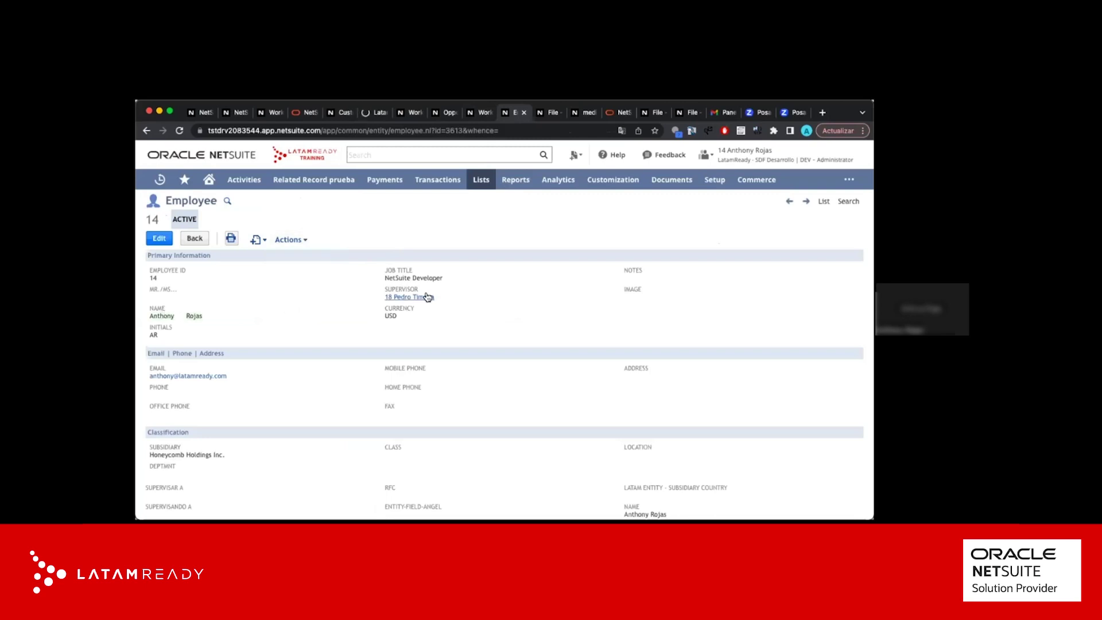
scroll(319, 318, "down", 5)
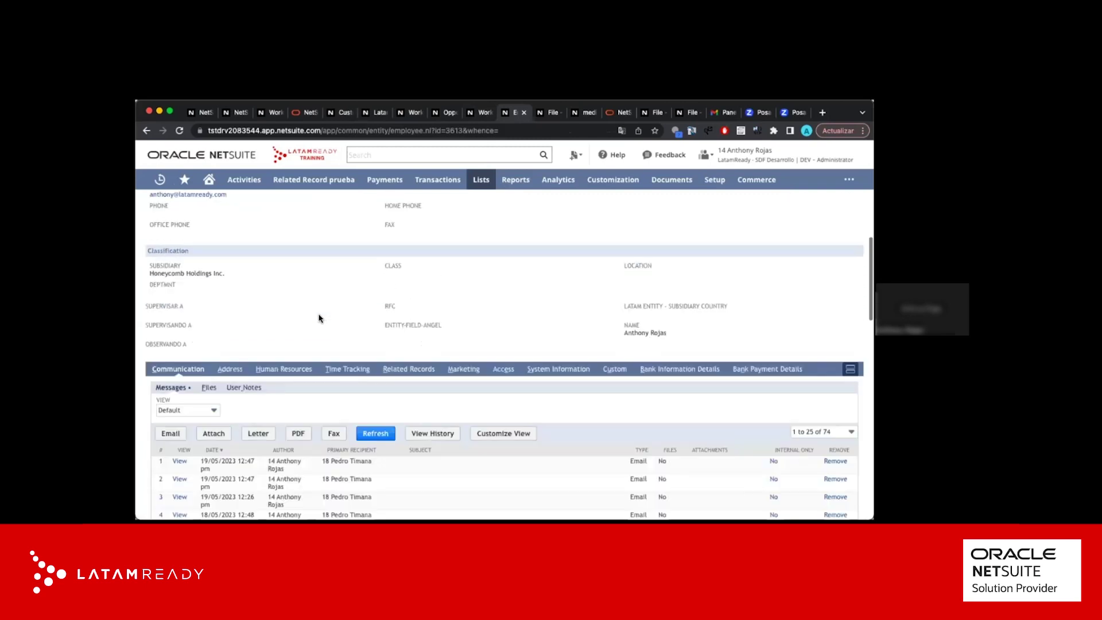
left_click(369, 366)
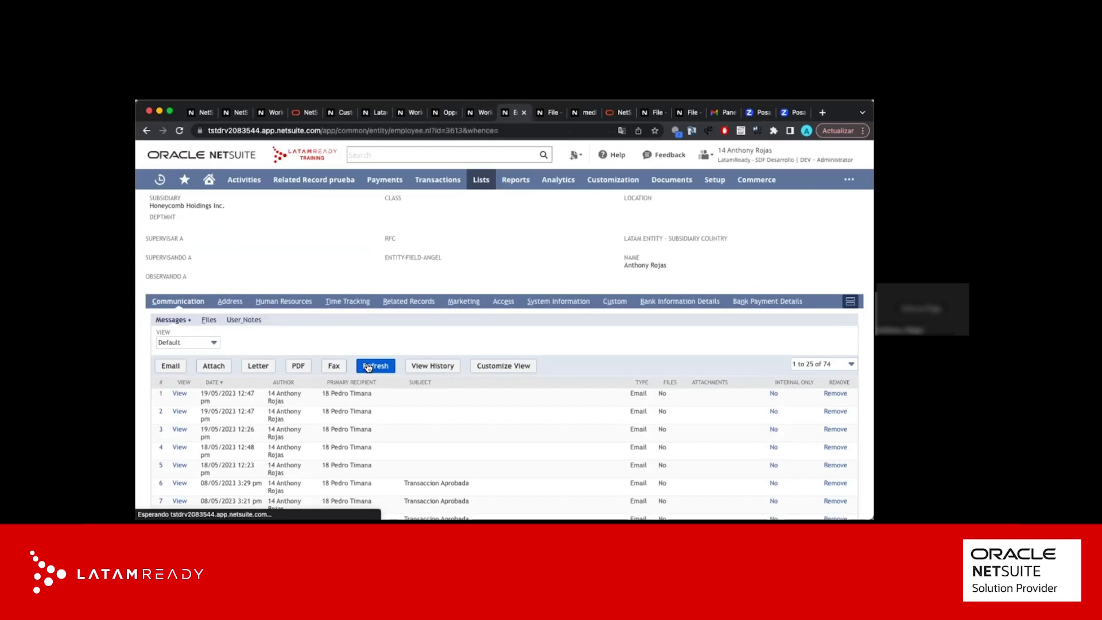
left_click(368, 366)
left_click(368, 366)
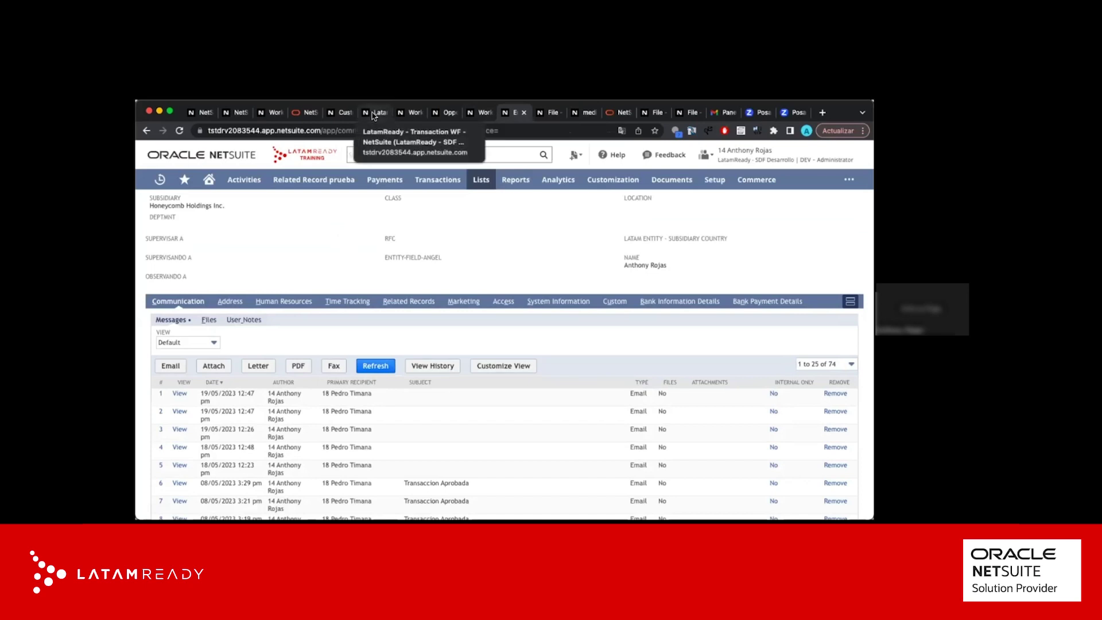
Return to the Factura #53 record and show its workflow history
left_click(373, 115)
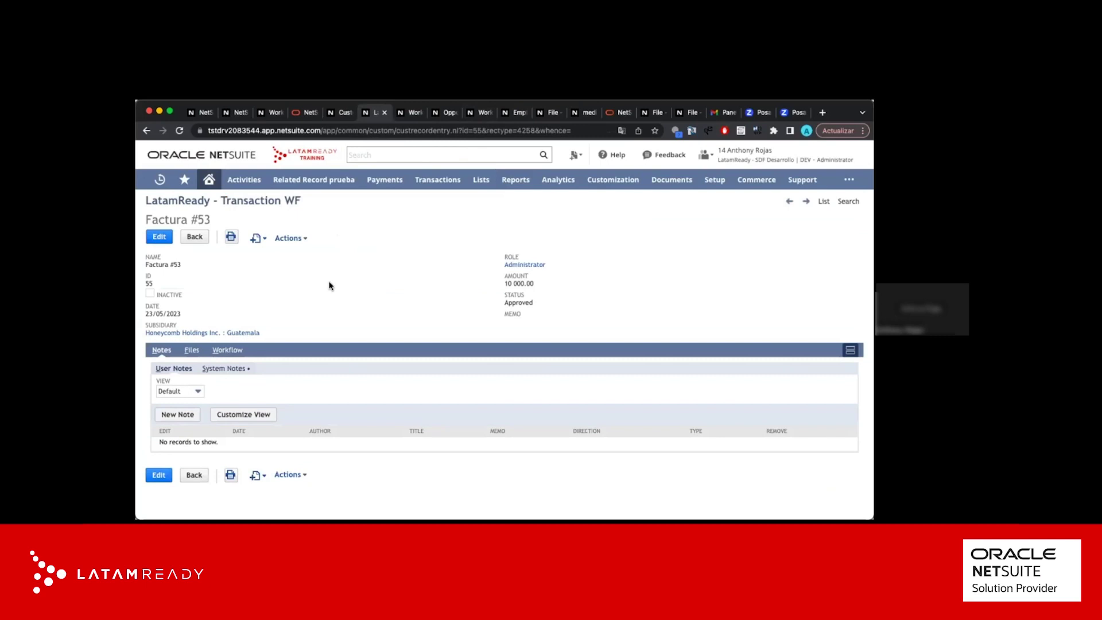
left_click(230, 351)
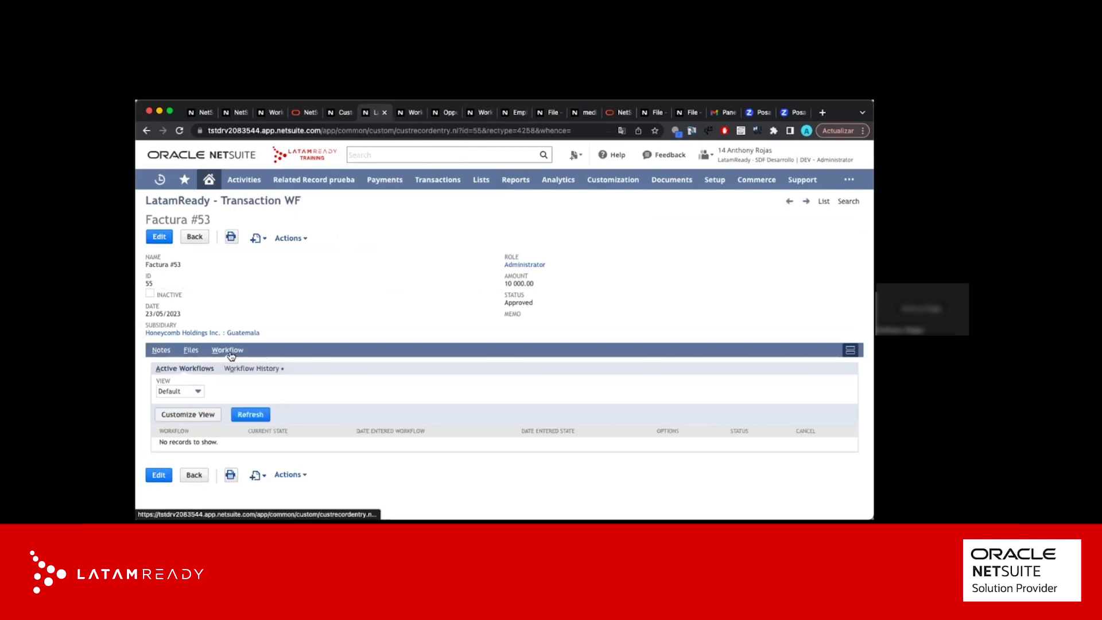
left_click(251, 370)
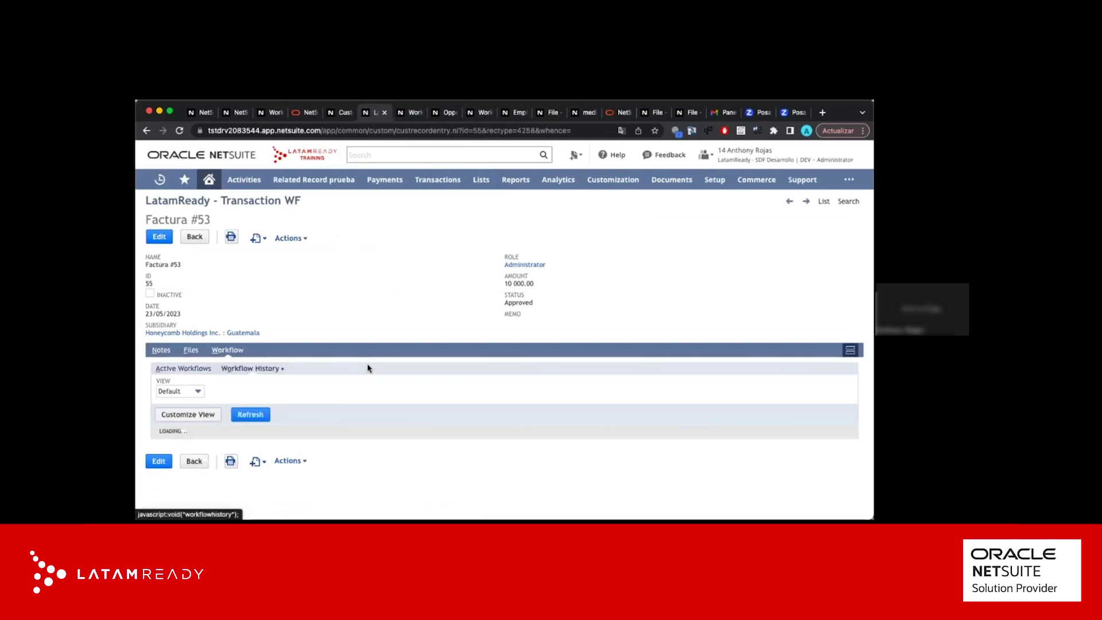
scroll(607, 423, "down", 1)
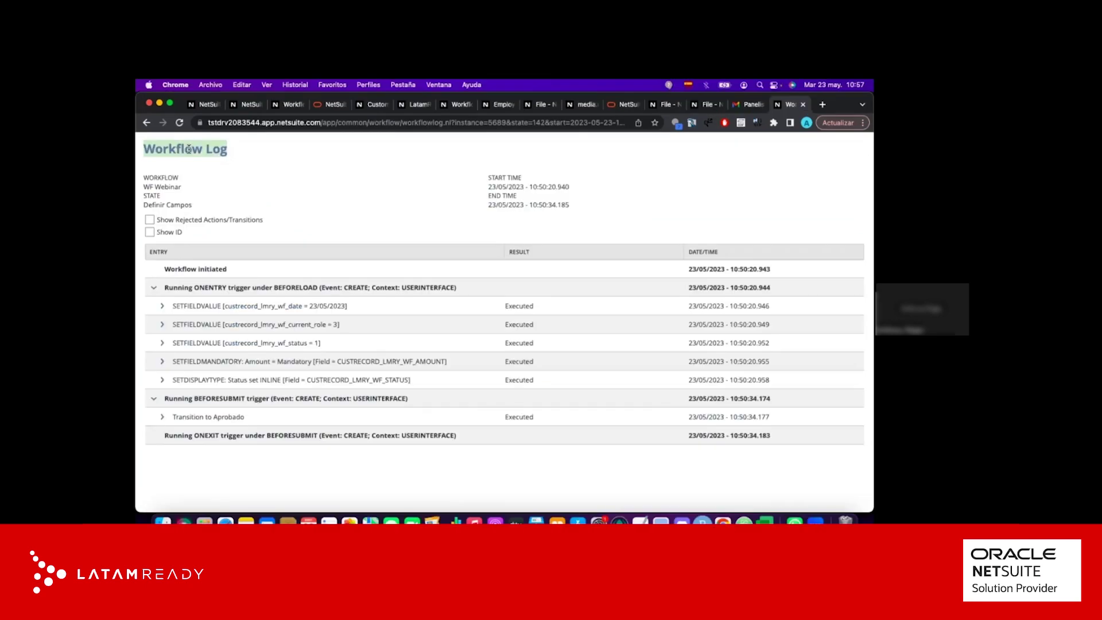
Examine the Definir Campos workflow log: the field actions run on entry and the condition behind the transition to Aprobado
double_click(294, 306)
left_click_drag(319, 306, 342, 306)
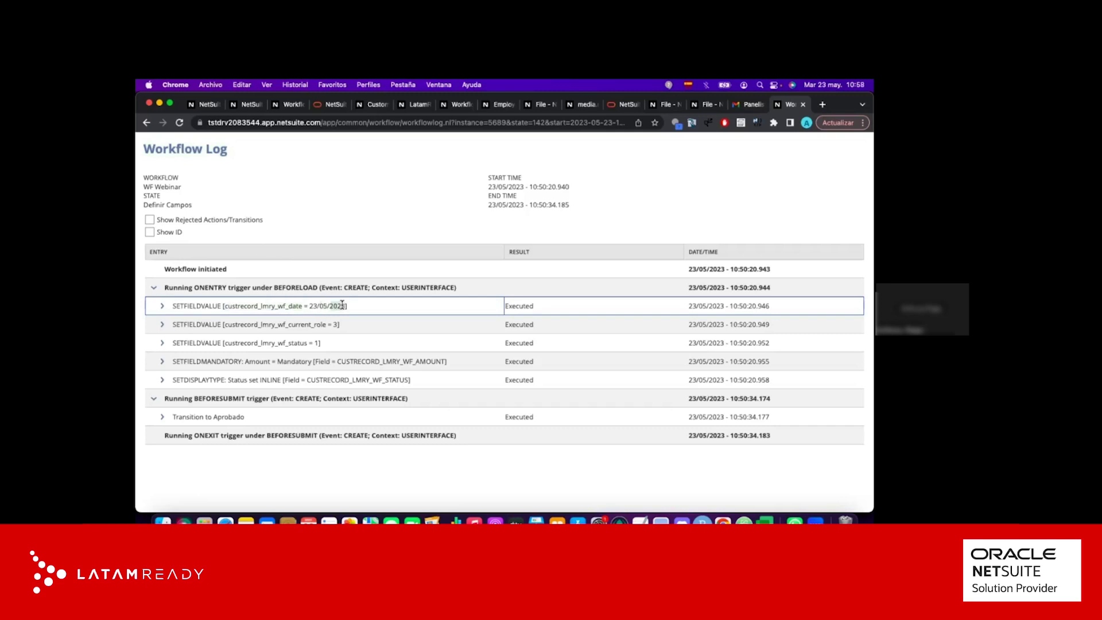
double_click(319, 325)
left_click(336, 324)
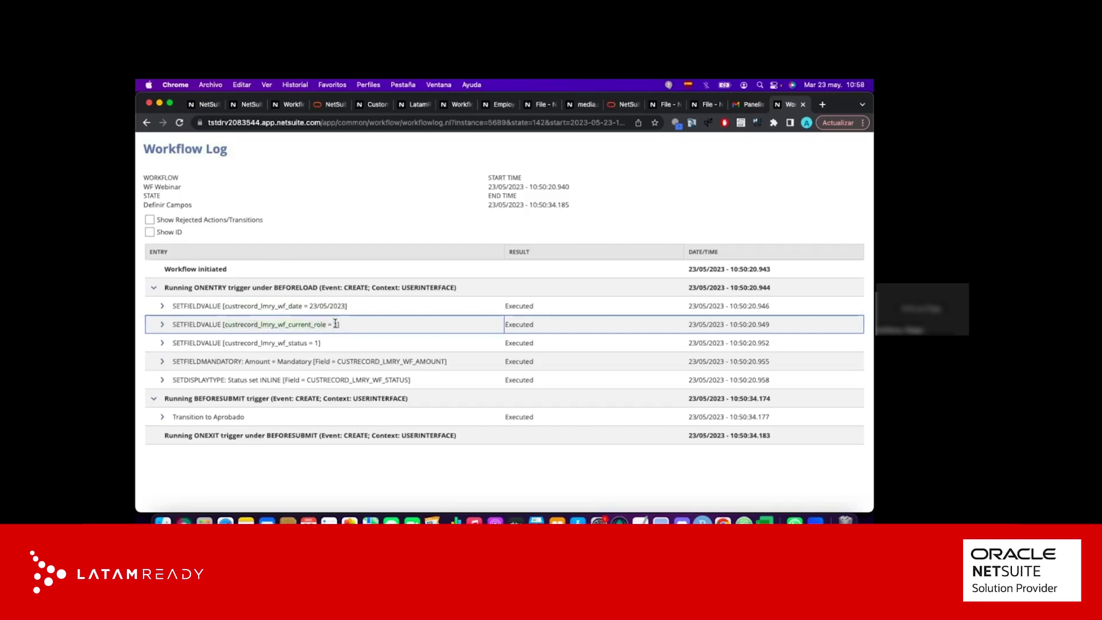
double_click(302, 343)
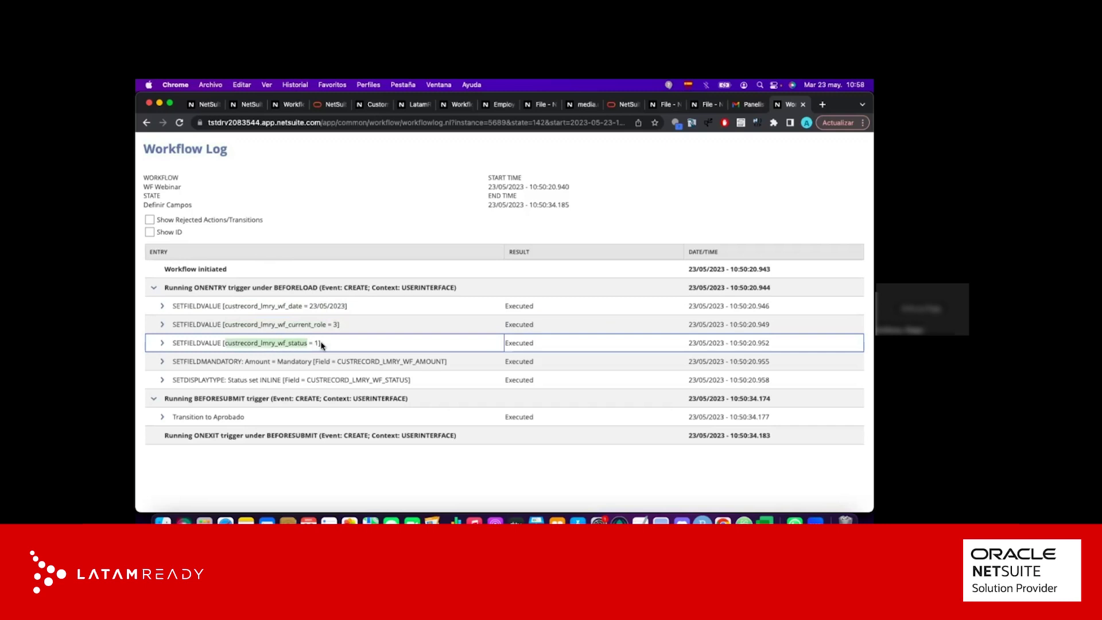
double_click(260, 360)
double_click(294, 360)
double_click(264, 379)
double_click(383, 380)
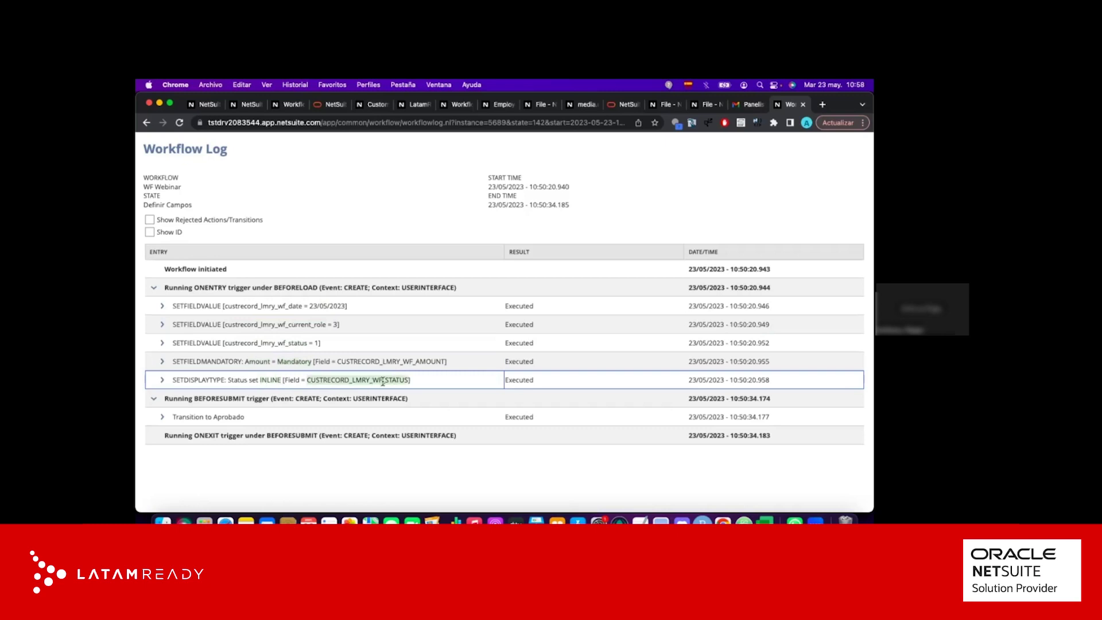
double_click(273, 379)
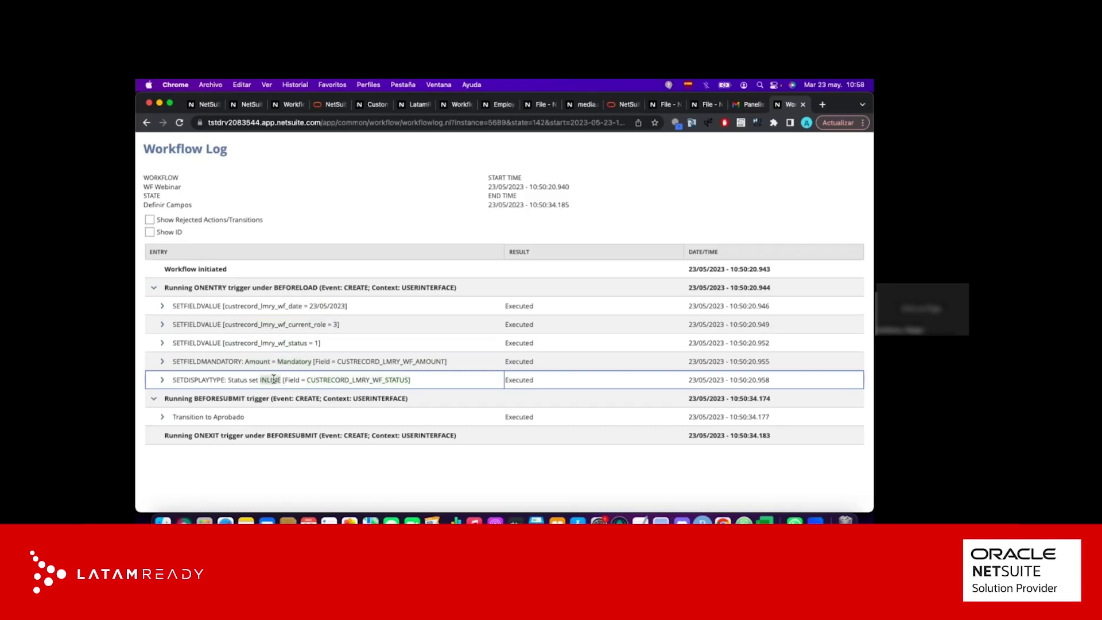
left_click(163, 418)
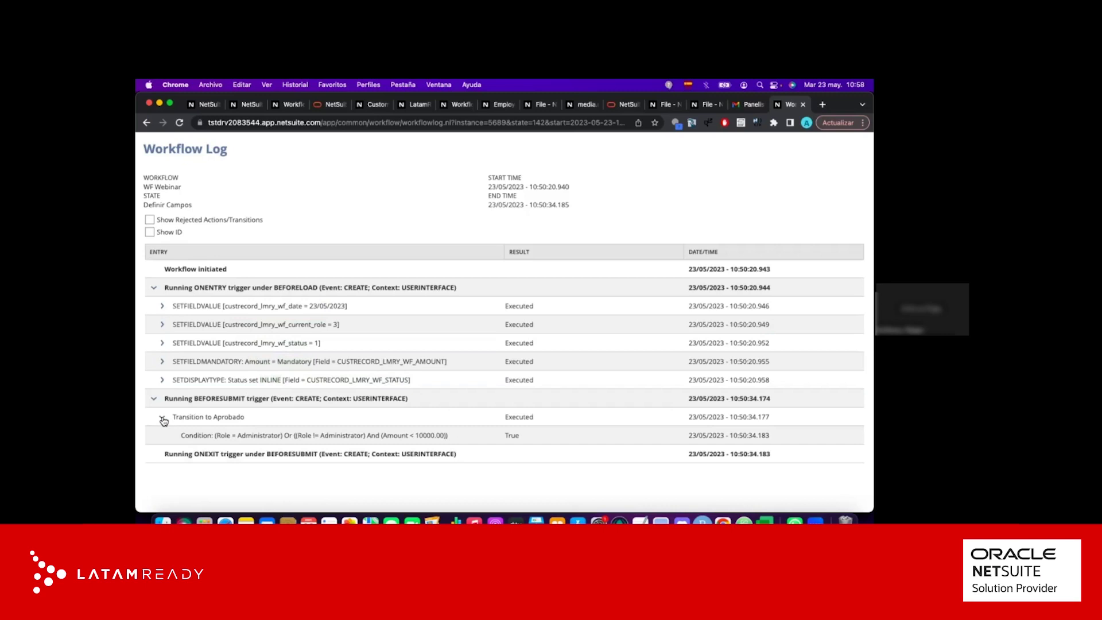
triple_click(273, 435)
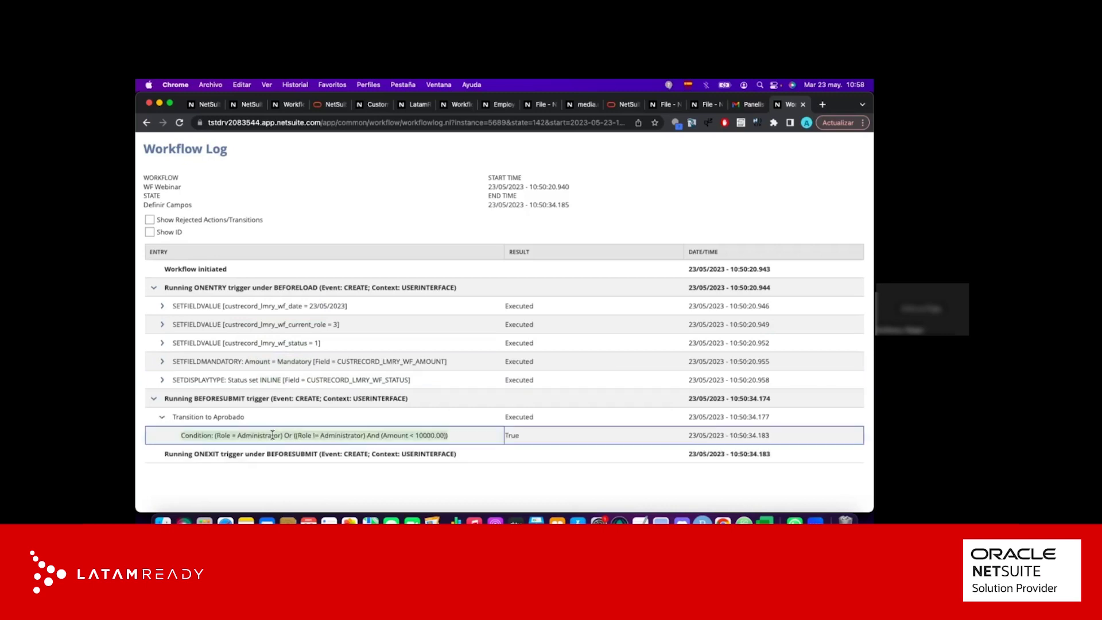
Close the workflow logs, including the one for Bloquear Record, and return to the workflow history of Factura #53
left_click(150, 103)
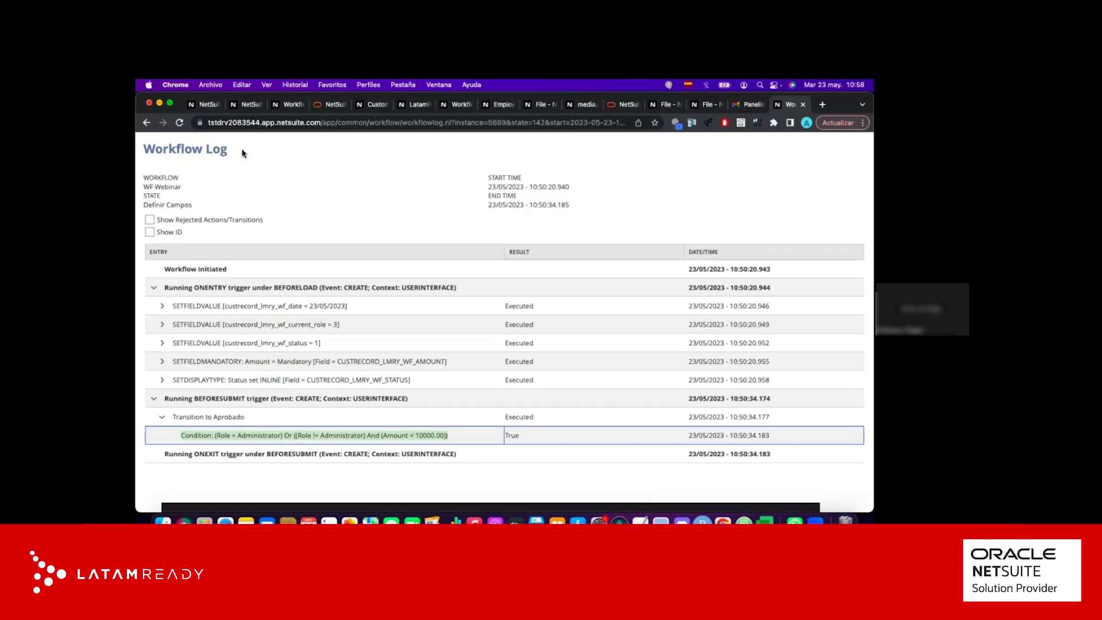
key("ctrl+Up")
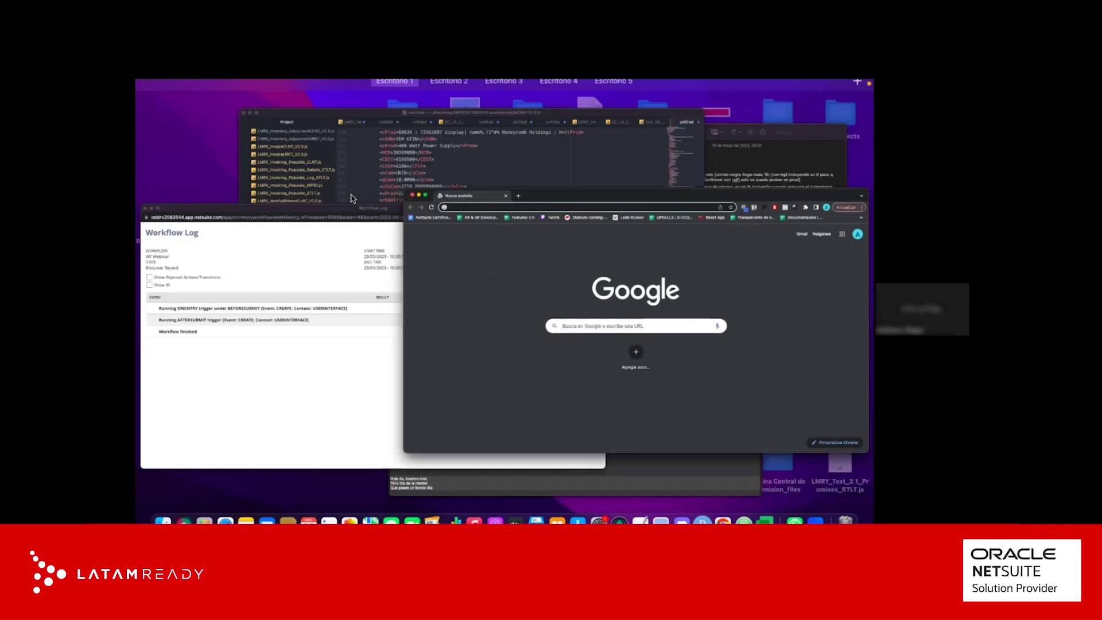
left_click(184, 356)
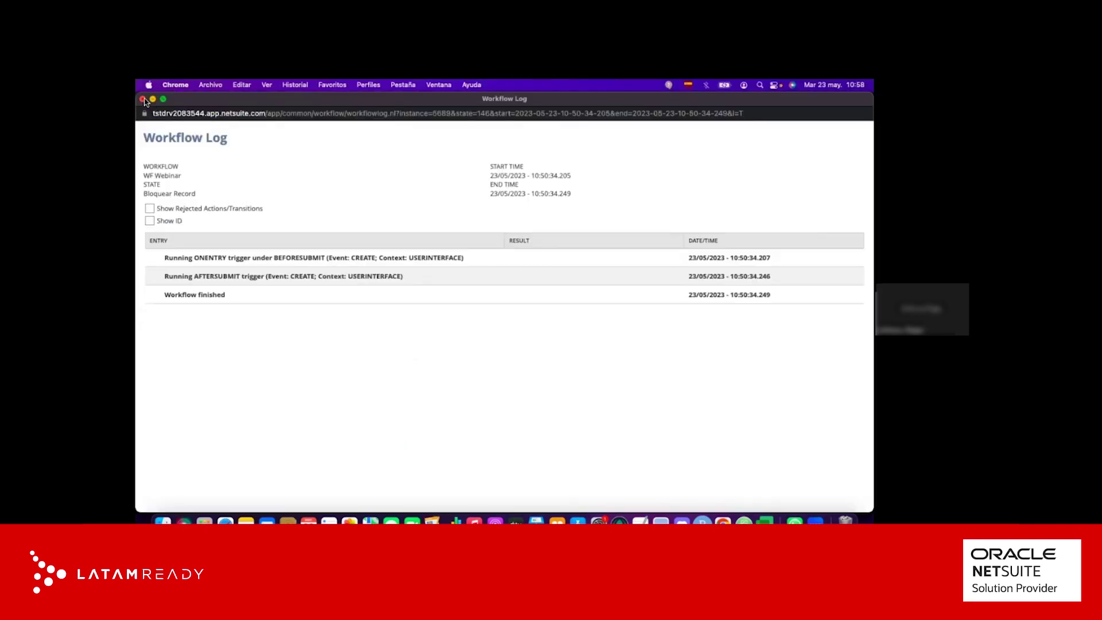
key("super+w")
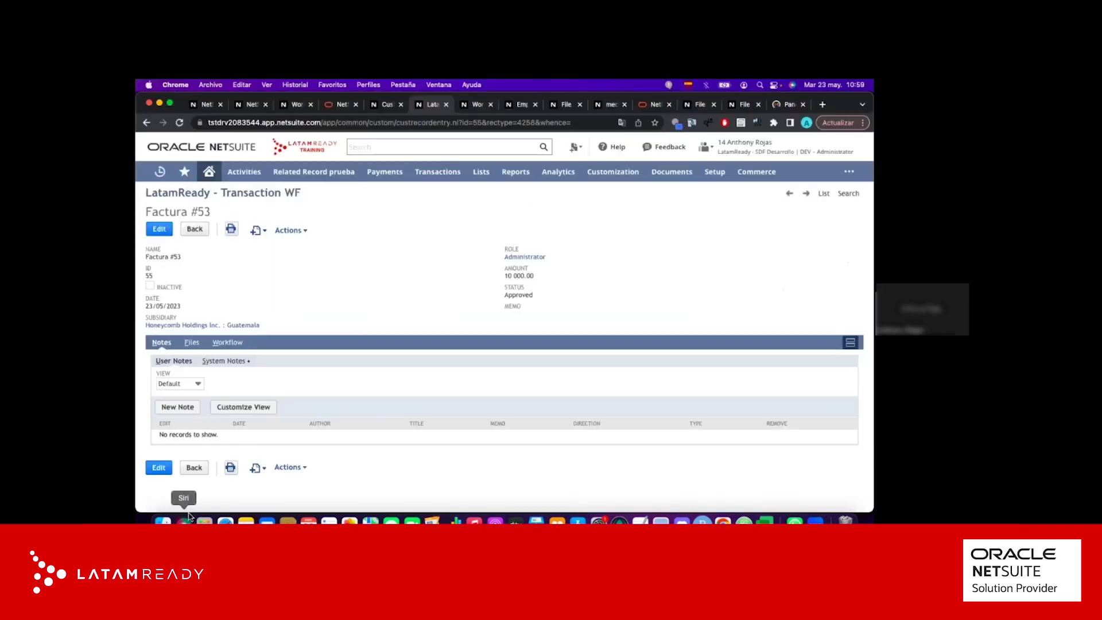
left_click(235, 343)
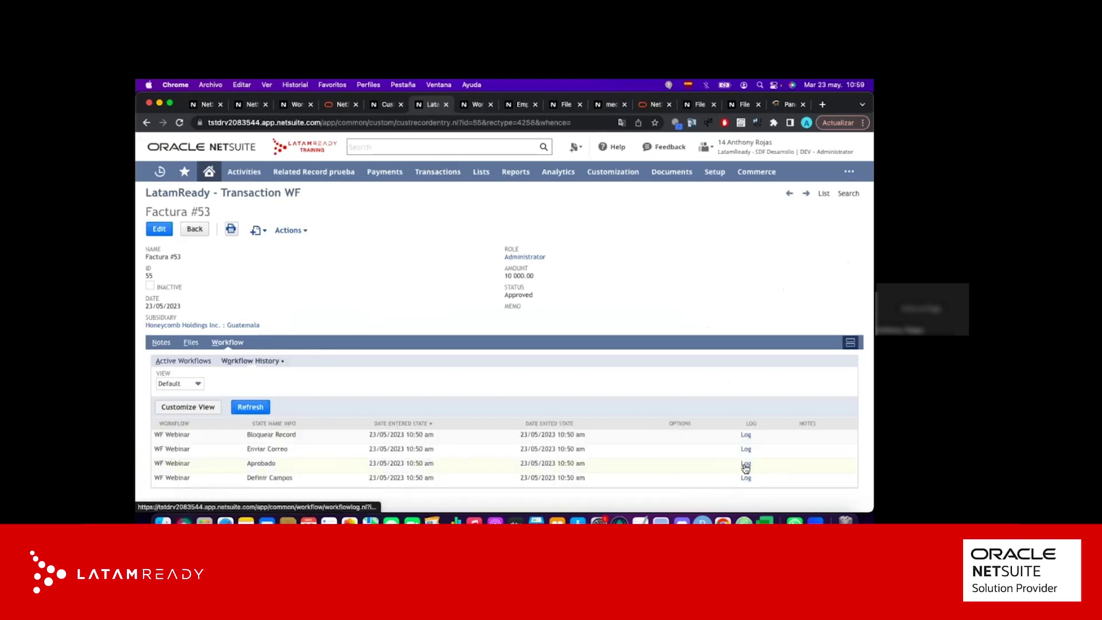
Open the workflow log of the Aprobado state of Factura #53 in a separate browser tab
left_click(745, 468)
left_click(536, 115)
key("super+c")
left_click(145, 98)
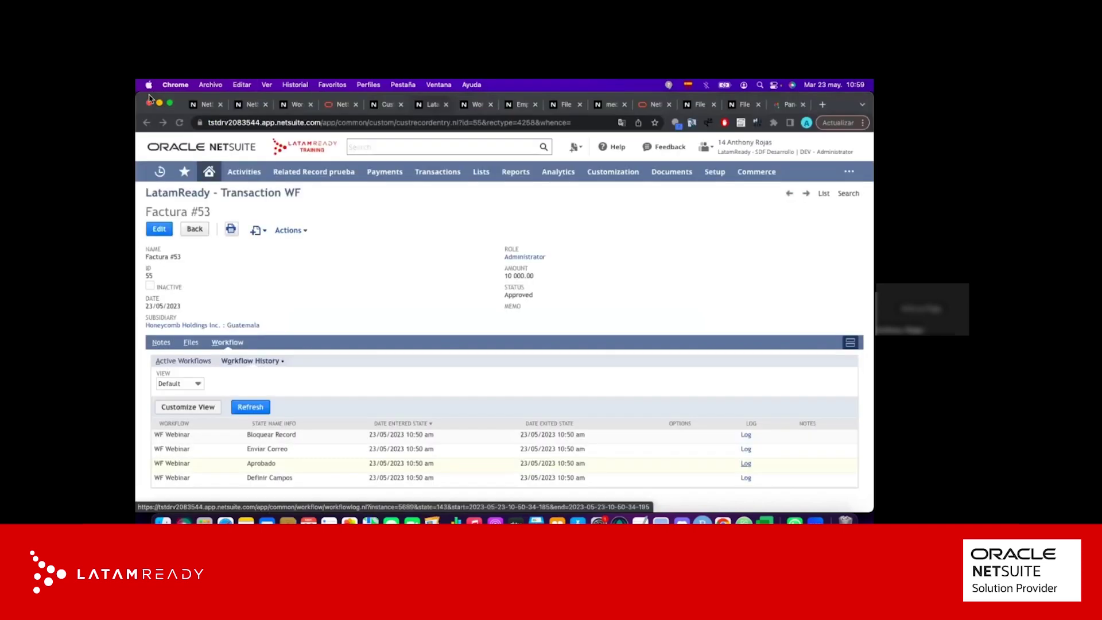
left_click(823, 104)
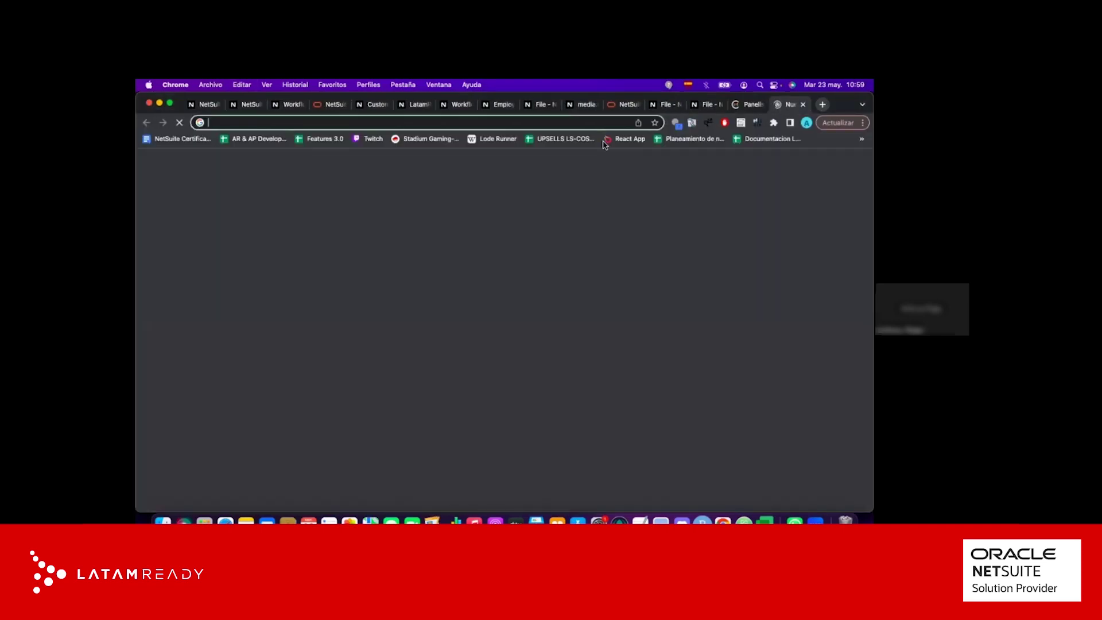
key("super+v")
key("Return")
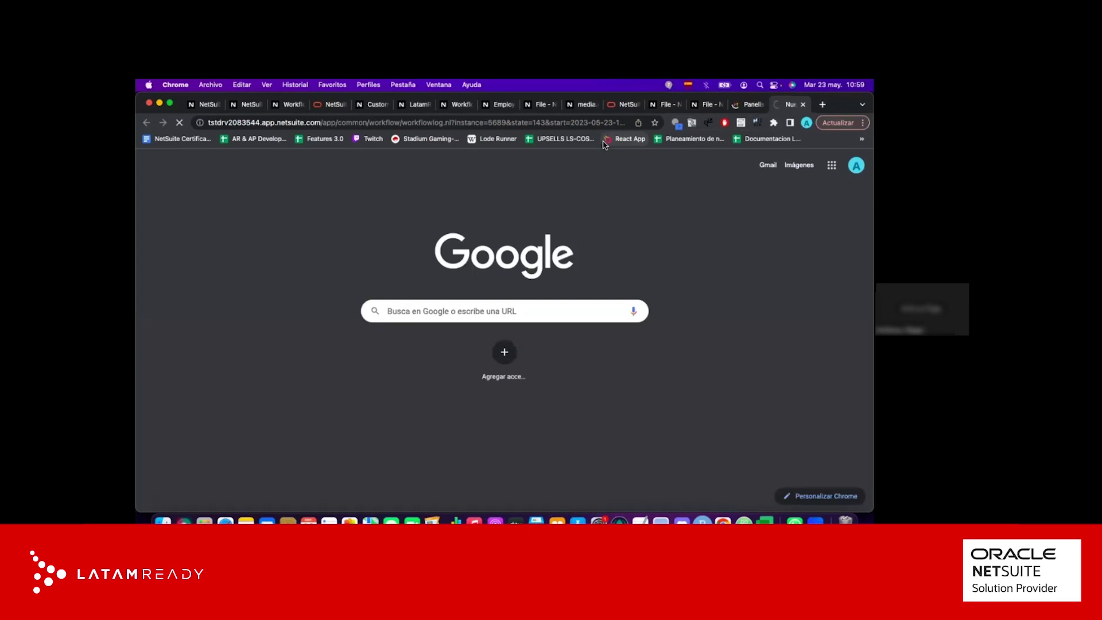
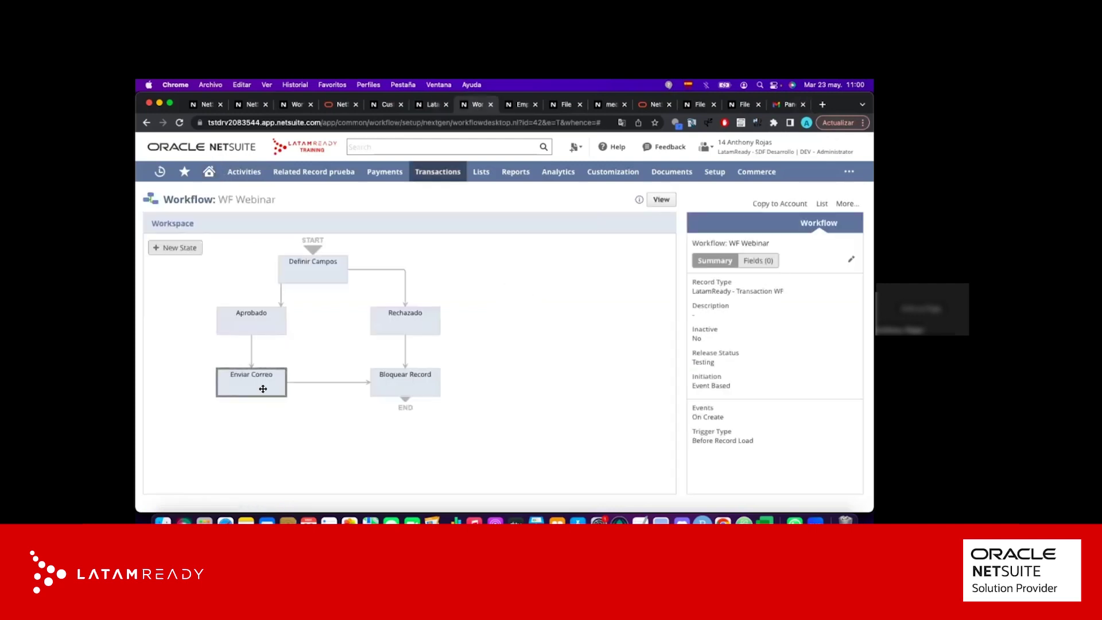
Set the transition from Aprobado to Enviar Correo to occur on After Record Submit and save it
left_click(263, 389)
double_click(252, 344)
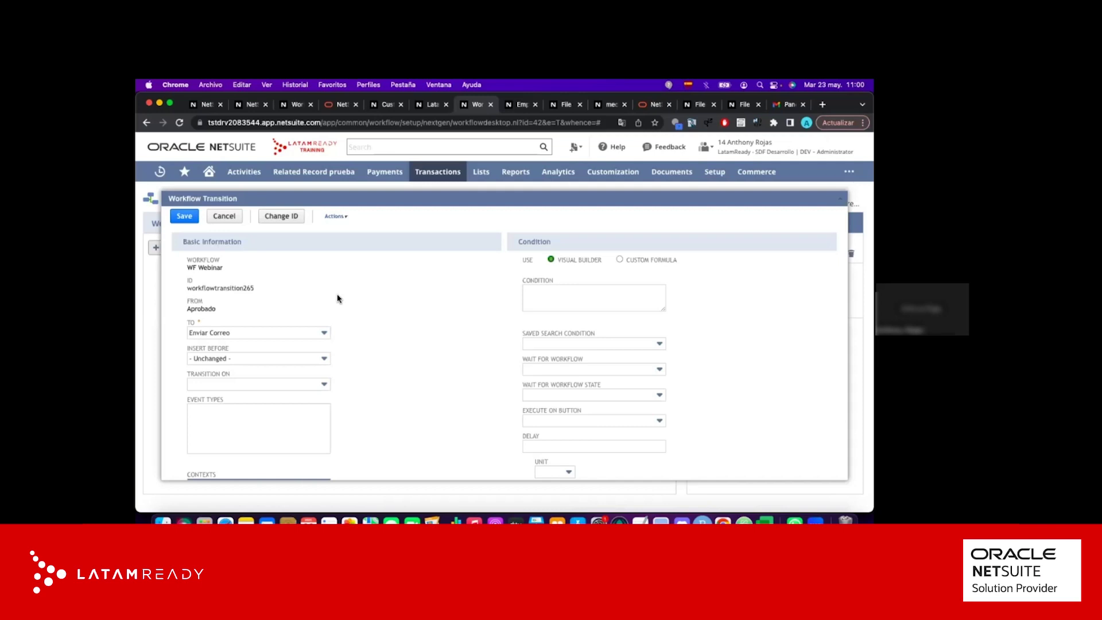
left_click(273, 384)
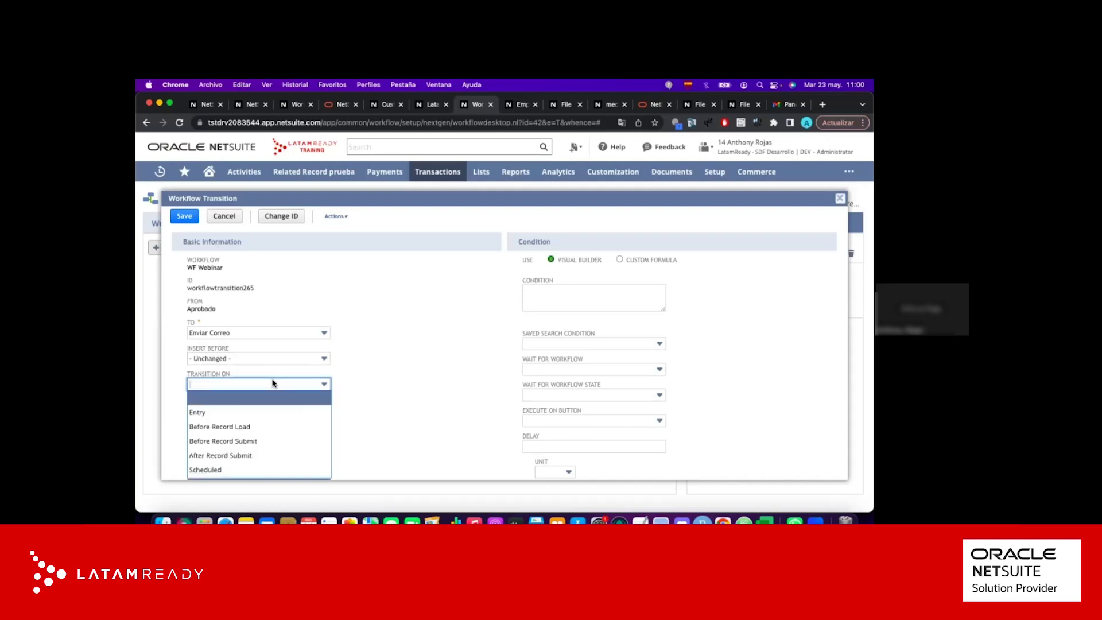
left_click(258, 456)
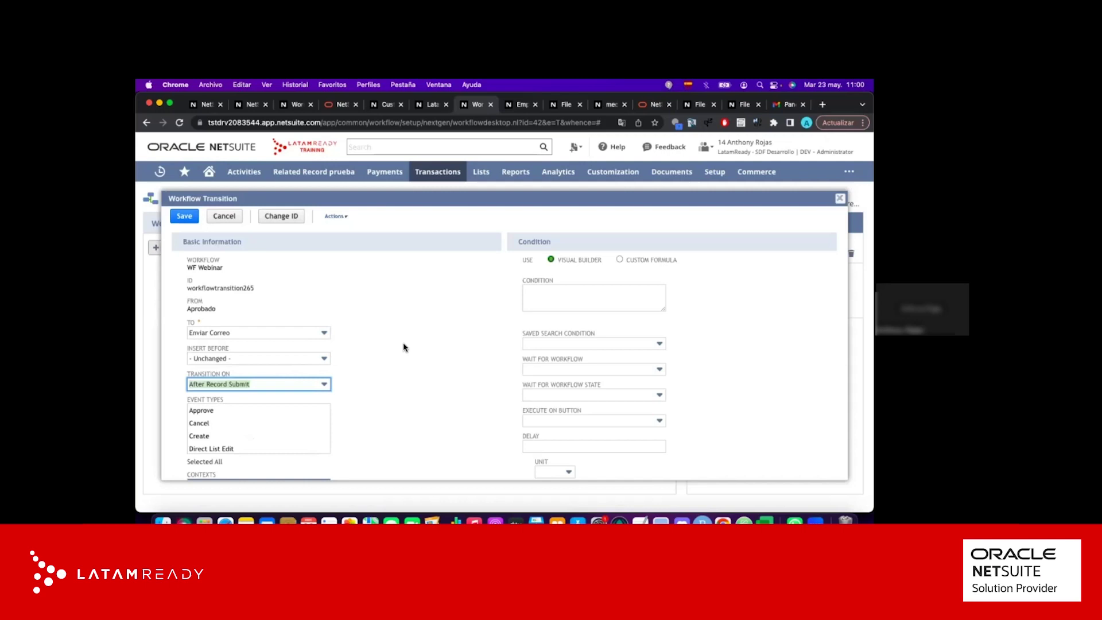
scroll(404, 347, "down", 5)
scroll(405, 347, "up", 5)
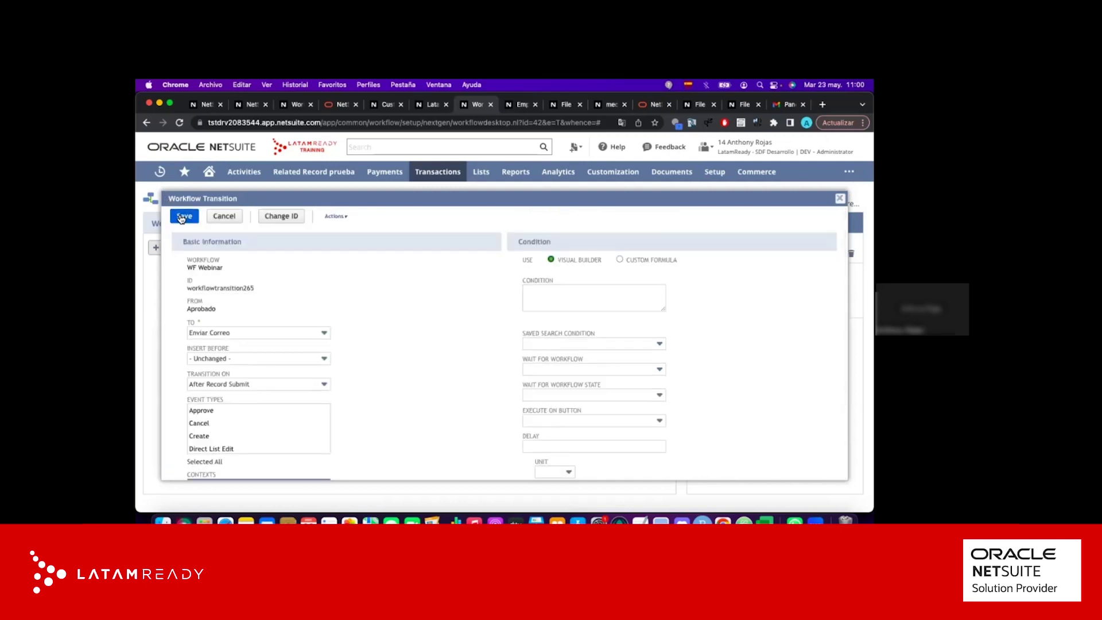
left_click(183, 216)
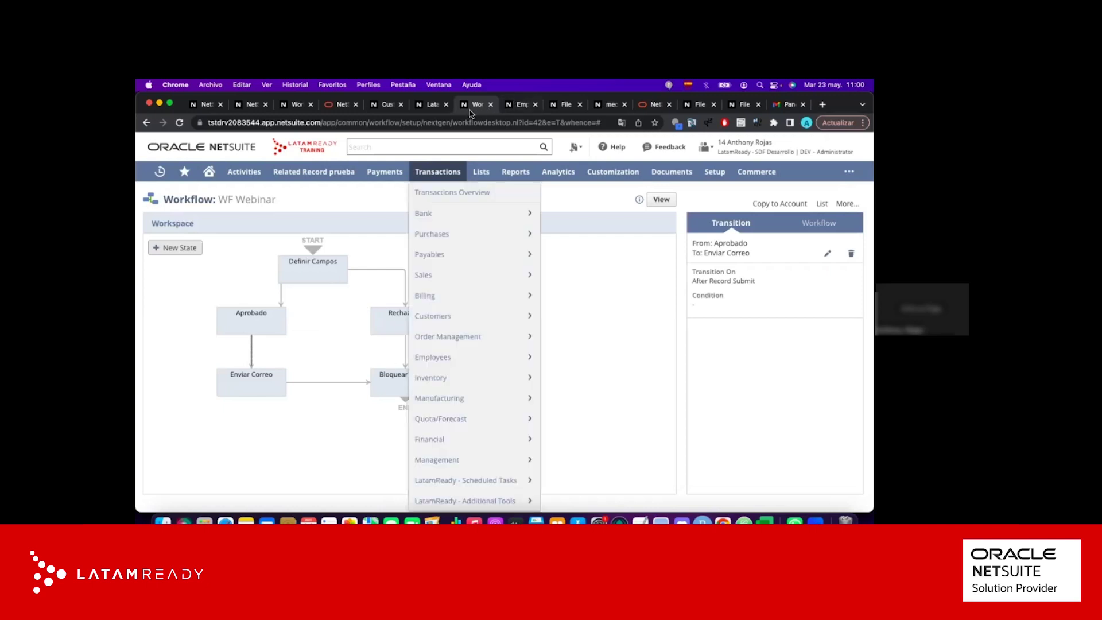
Start a new LatamReady - Transaction WF record named Factura #56 for subsidiary Honeycomb Holdings Inc. : Guatemala
left_click(430, 104)
mouse_move(290, 230)
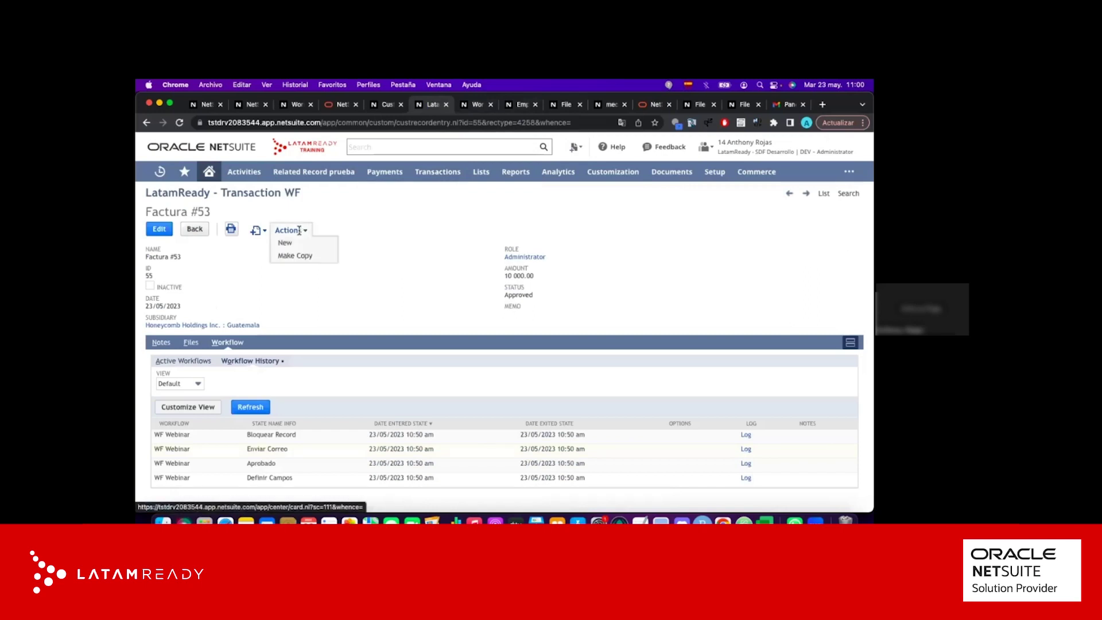
left_click(299, 242)
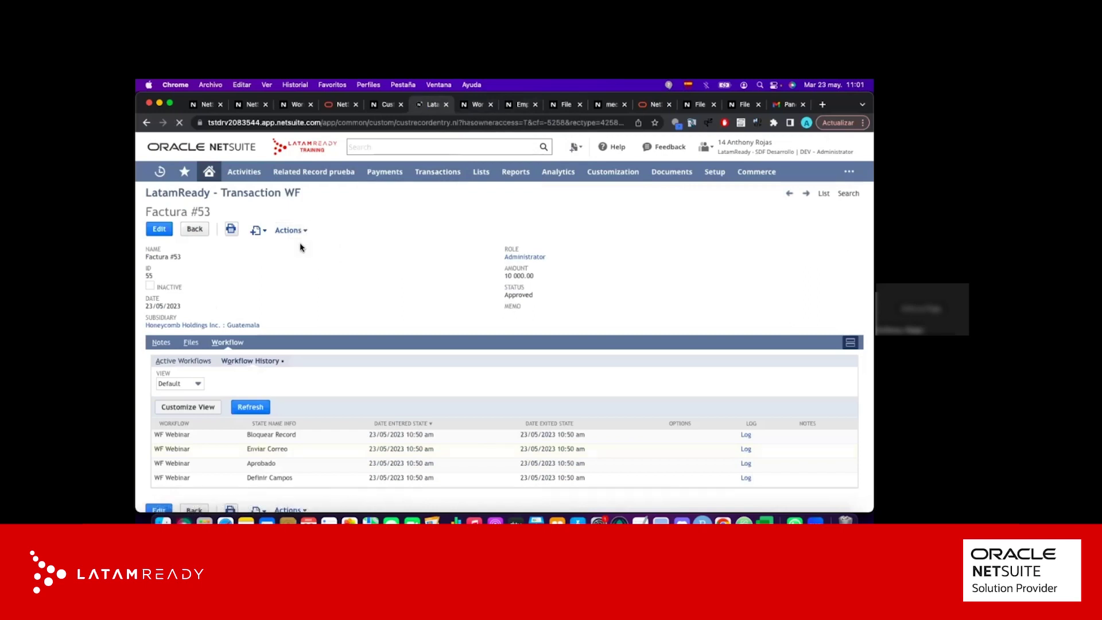
left_click(278, 242)
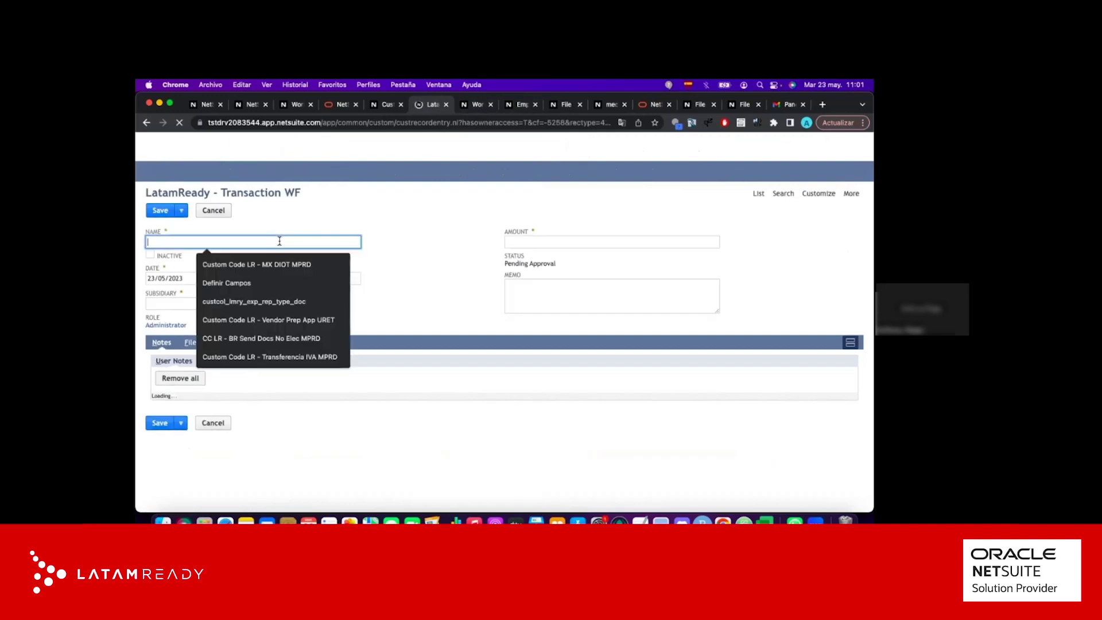
type("Fac")
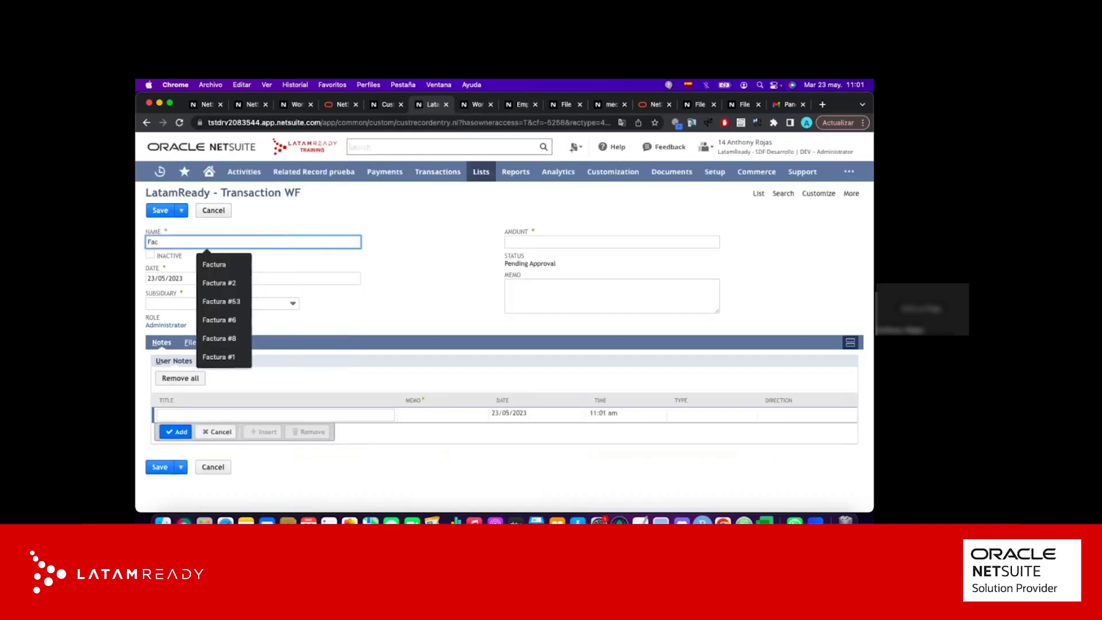
type("tura #56")
left_click(284, 306)
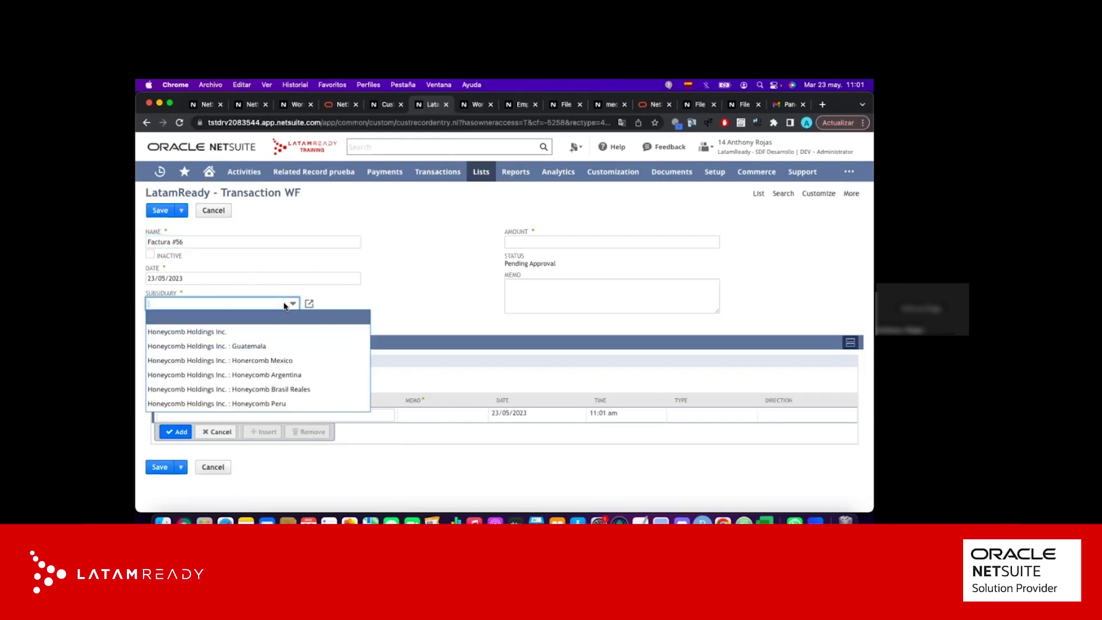
left_click(241, 346)
Enter an amount of 10 000.00 for Factura #56 and save the record
left_click(560, 241)
type("1")
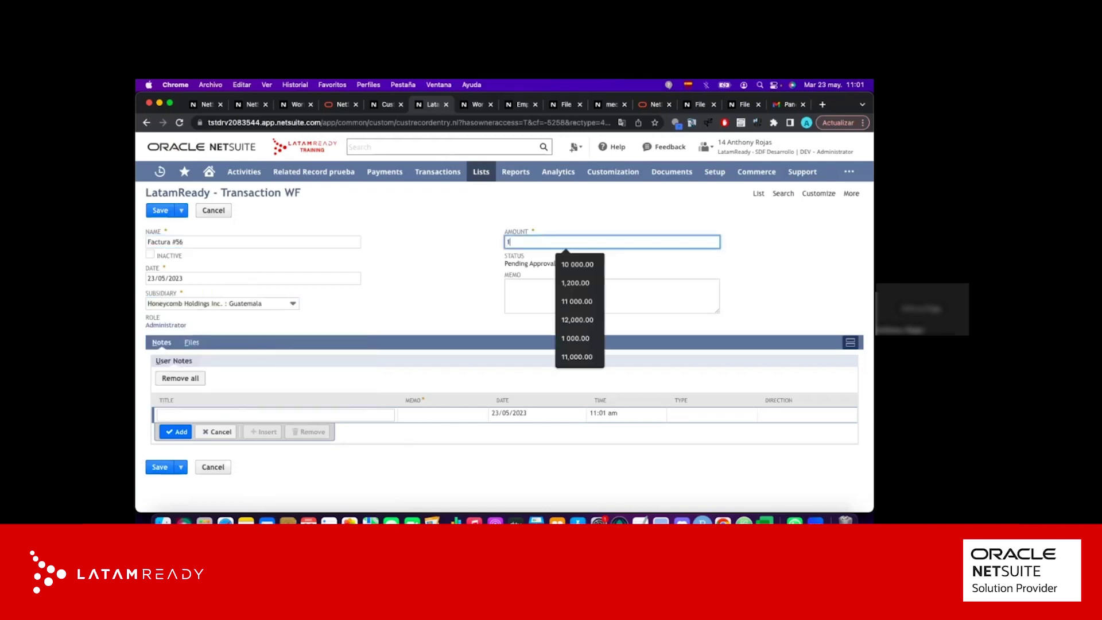
left_click(576, 264)
left_click(447, 253)
left_click(159, 211)
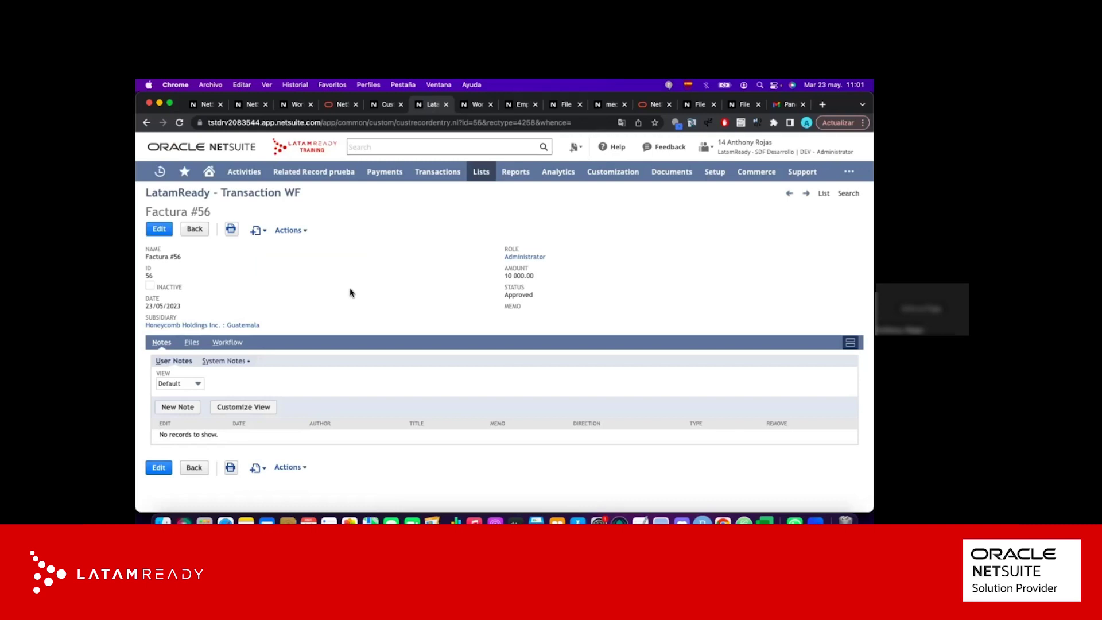
Refresh the employee record's communication messages to look for the Factura #56 approval email
left_click(473, 105)
left_click(524, 105)
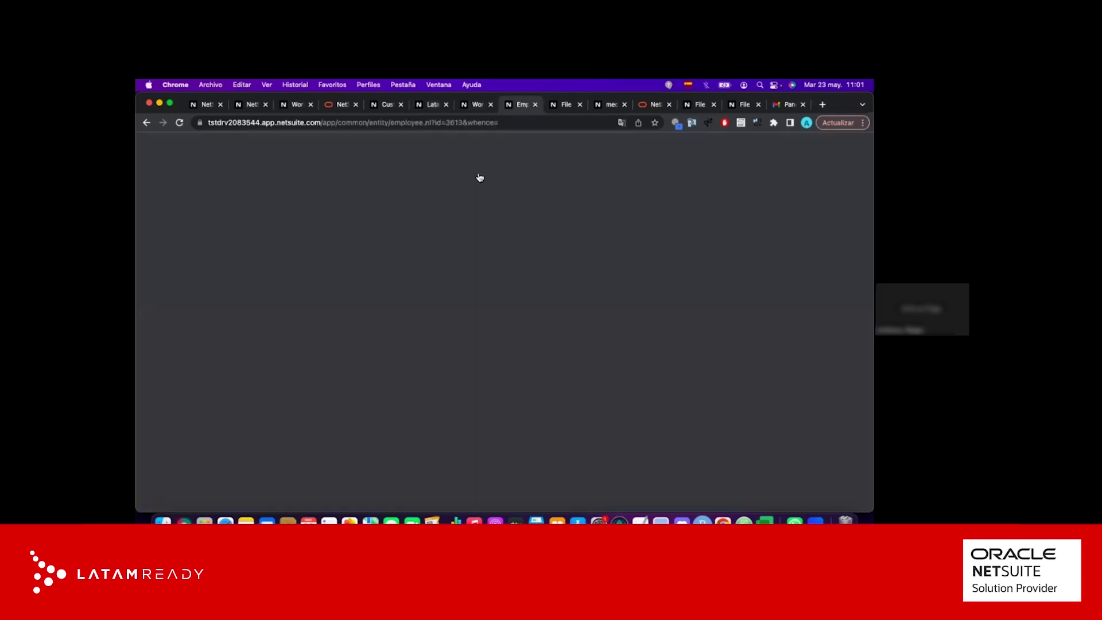
scroll(332, 362, "down", 5)
scroll(334, 365, "down", 3)
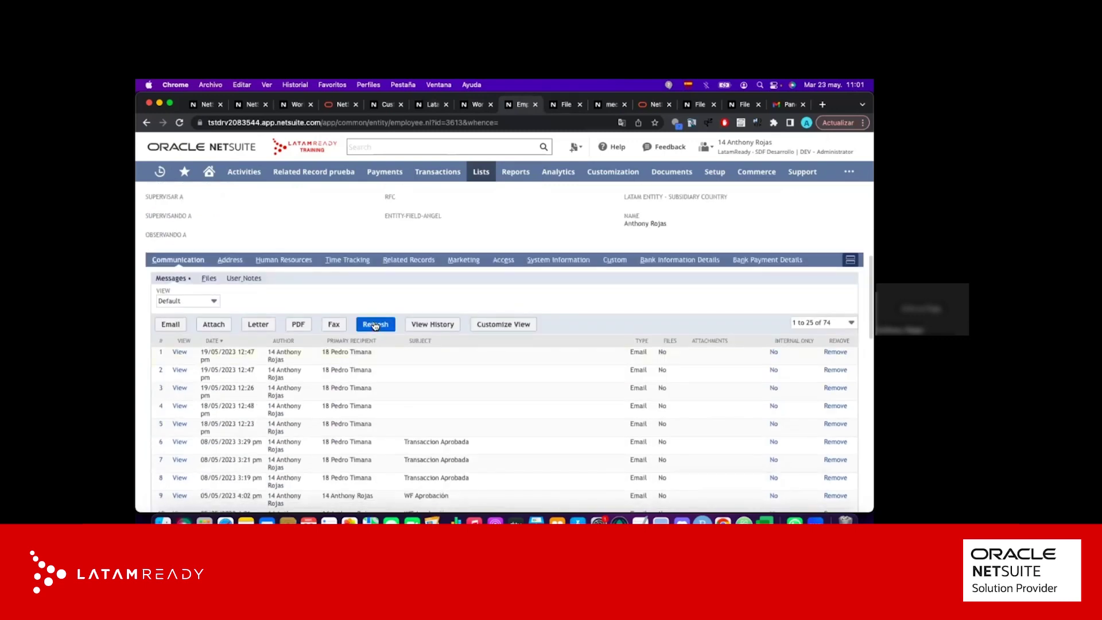
left_click(375, 325)
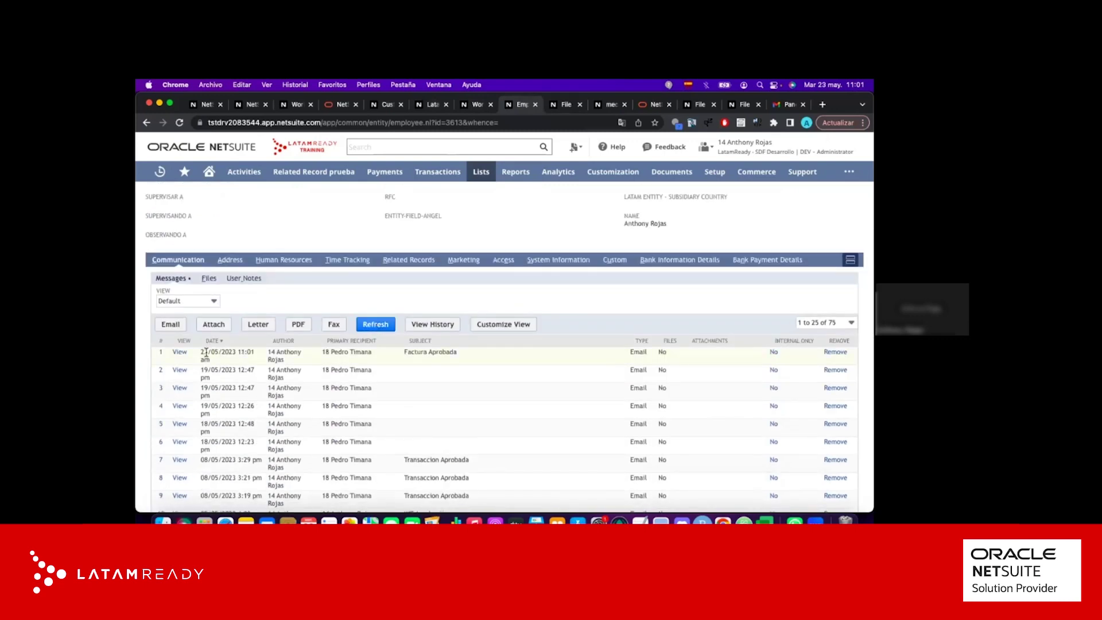
Open the newest Factura Aprobada message from the employee's message list in its own browser tab
left_click(180, 351)
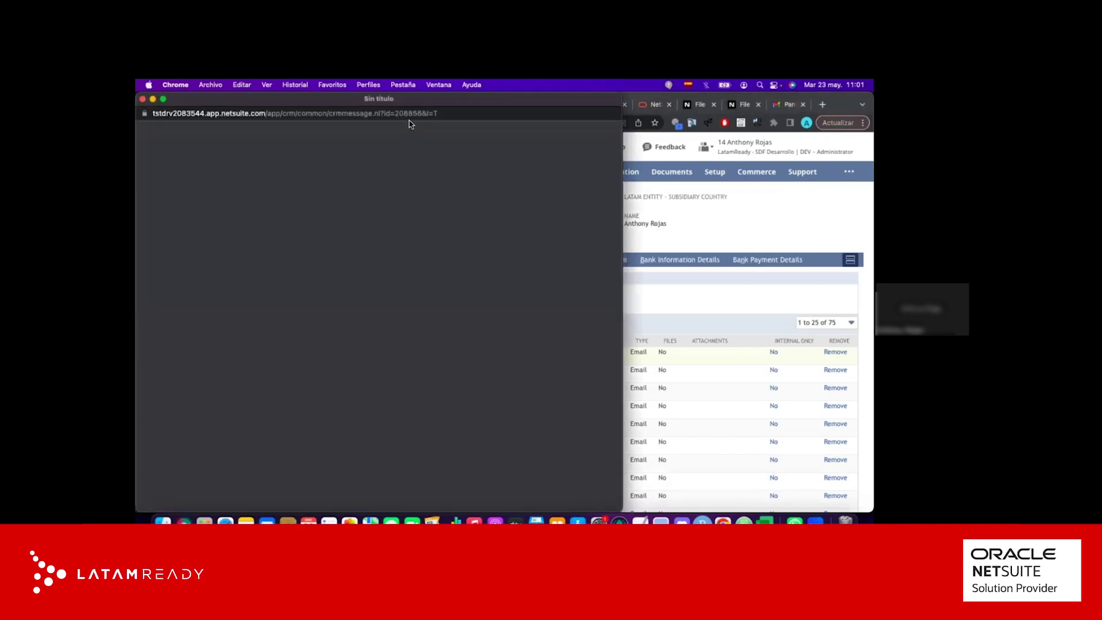
key("super+w")
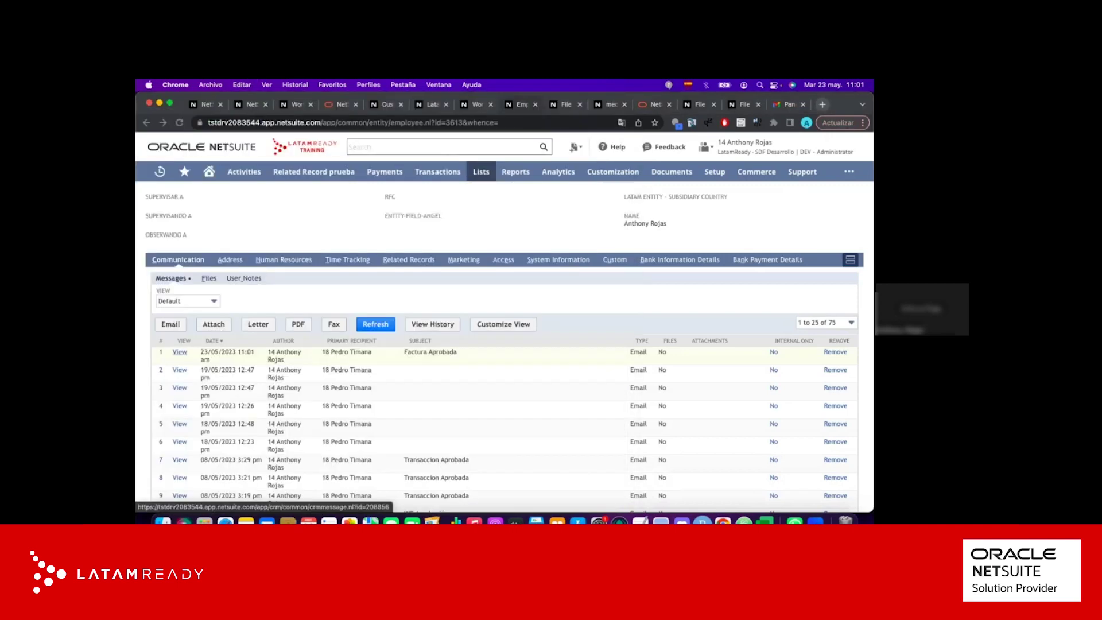
key("super+t")
type("tstdrv2083544.app.netsuite.com/app/crm/common/crmmessage.nl?id=208856&l=T")
key("Return")
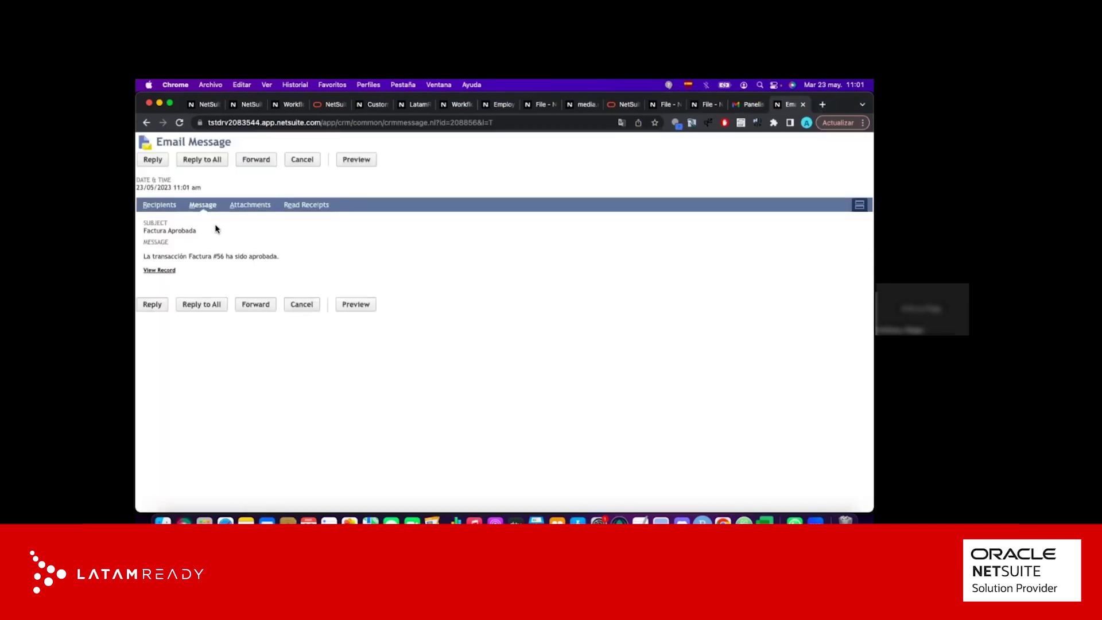
Check the email's subject and the transaction named in its body, follow its View Record link, and close that page
triple_click(185, 231)
double_click(174, 256)
left_click_drag(223, 256, 188, 256)
left_click(222, 255)
left_click_drag(222, 256, 189, 256)
left_click(218, 266)
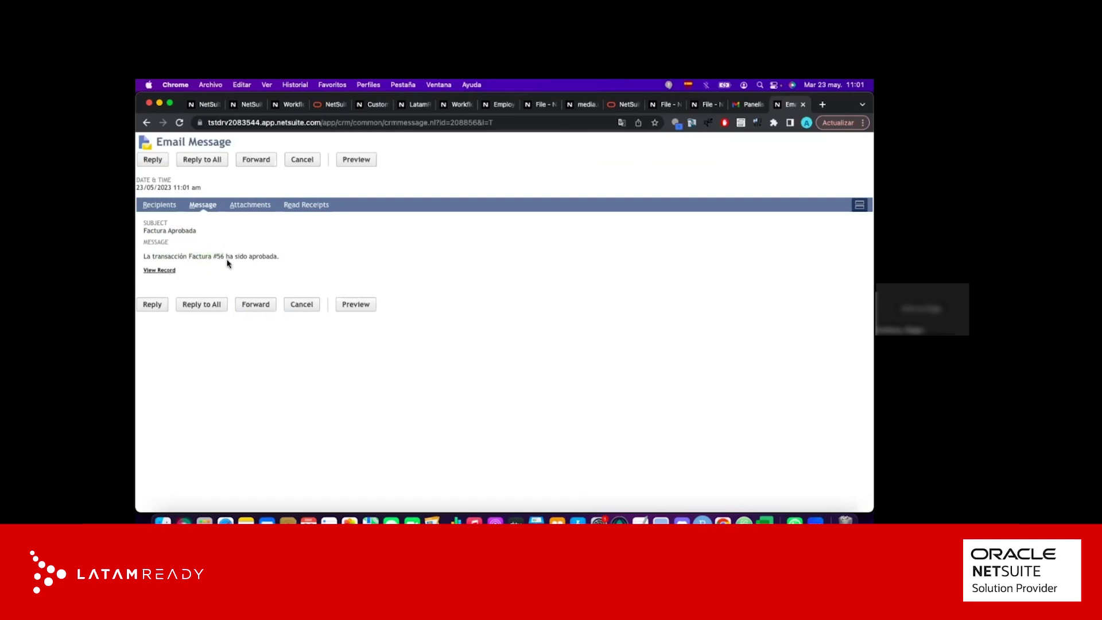
left_click(169, 270)
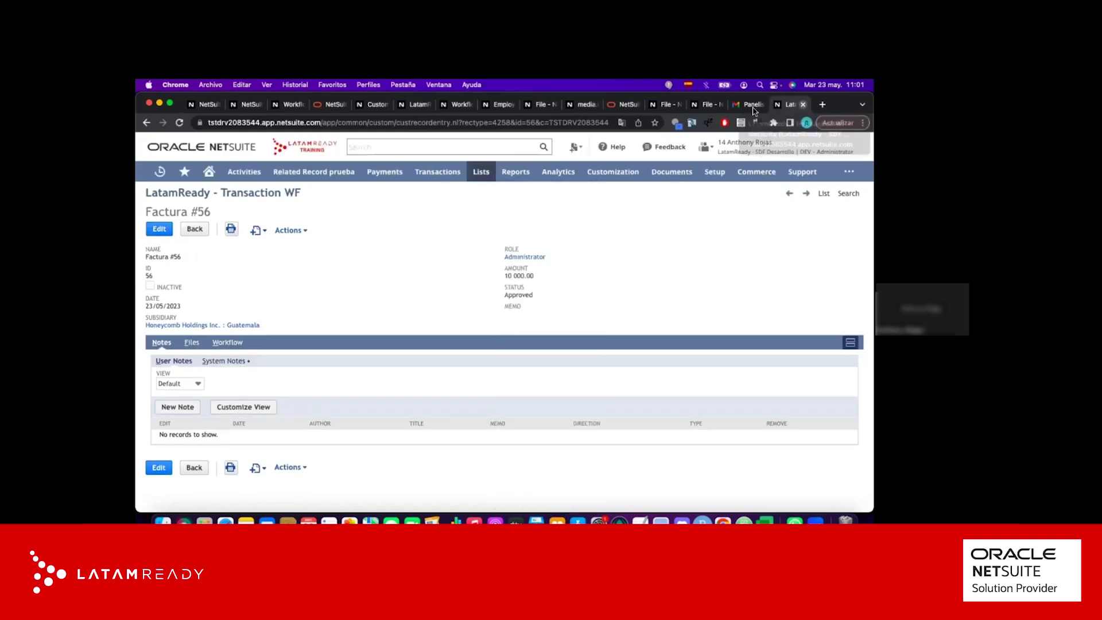
left_click(803, 104)
In the WF Webinar workflow, enable Do Not Exit Workflow on the Bloquear Record state and save it
left_click(472, 104)
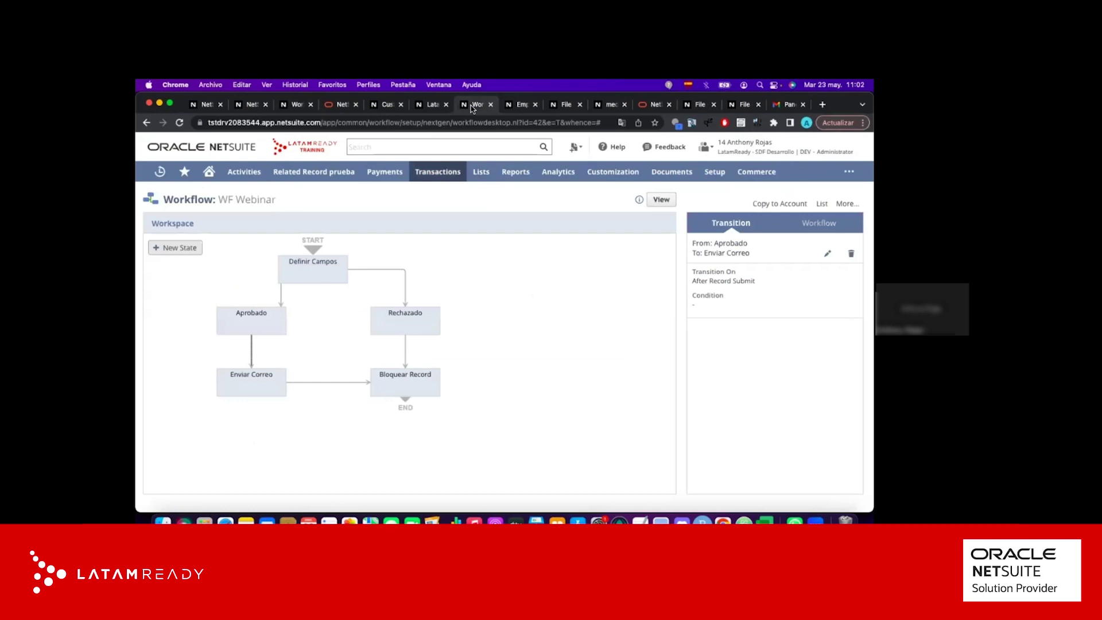
left_click(394, 384)
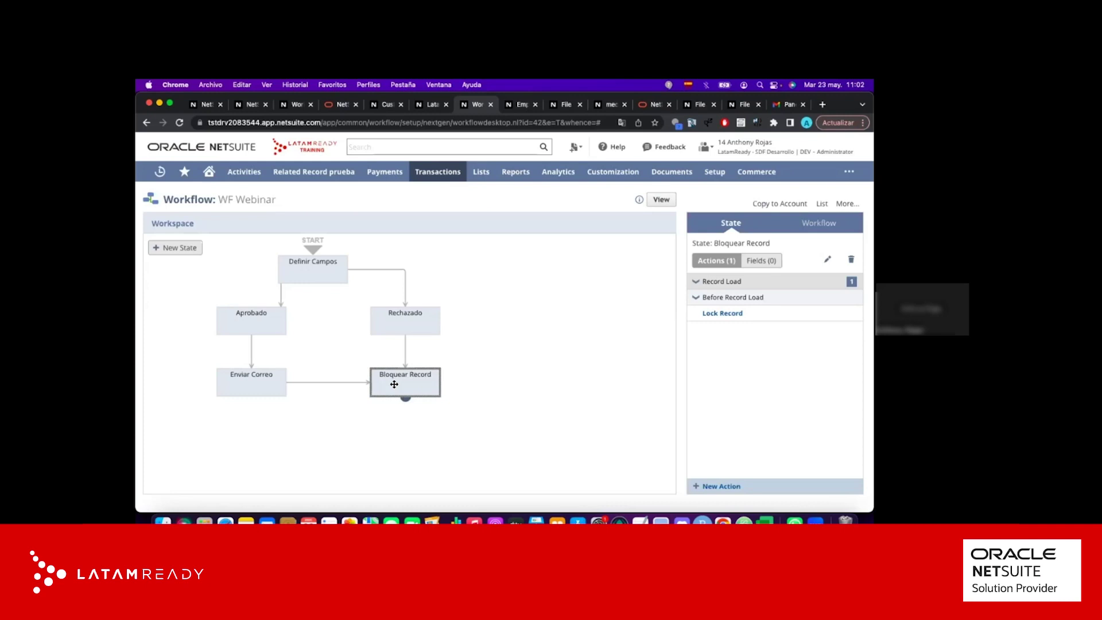
double_click(394, 384)
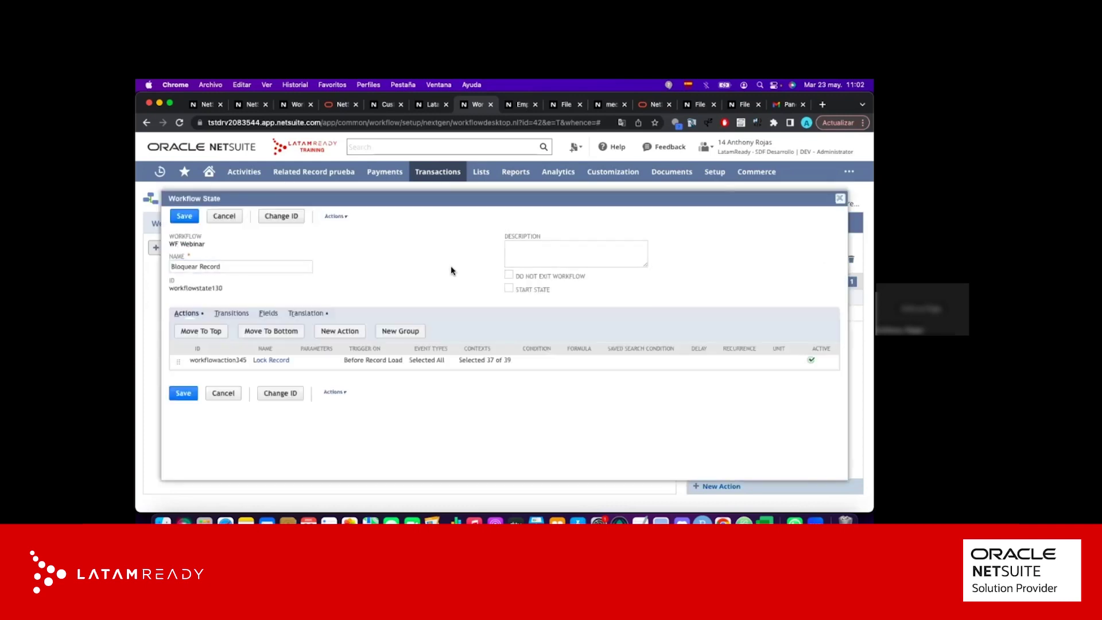
left_click(509, 275)
left_click(184, 218)
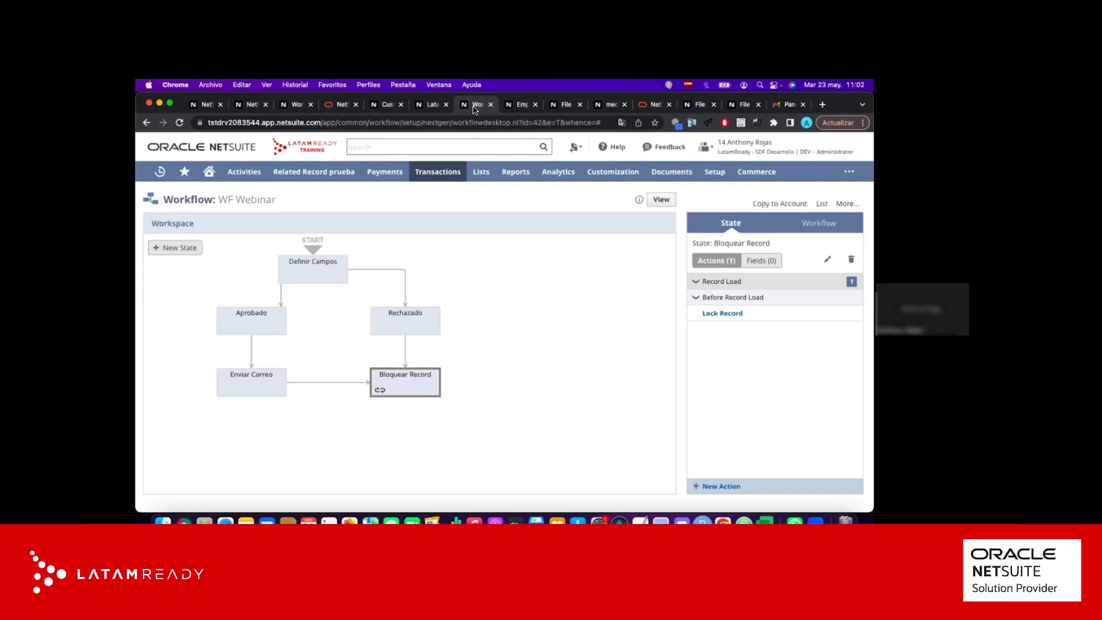
Start another LatamReady - Transaction WF record named Factura #57 for subsidiary Honeycomb Holdings Inc. : Guatemala
left_click(430, 106)
mouse_move(290, 230)
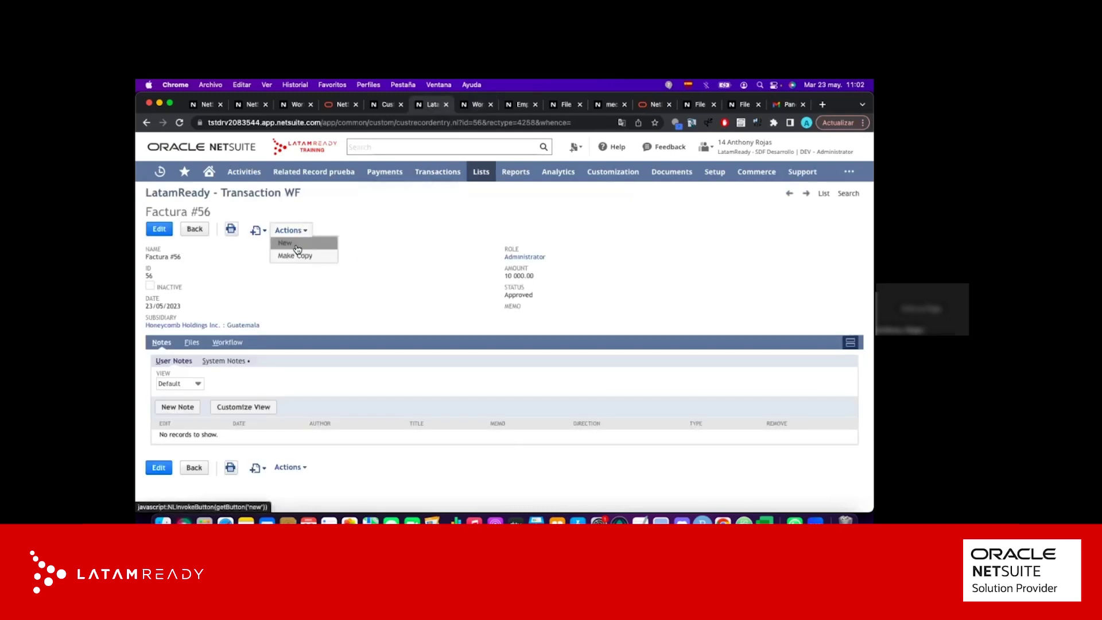
left_click(295, 246)
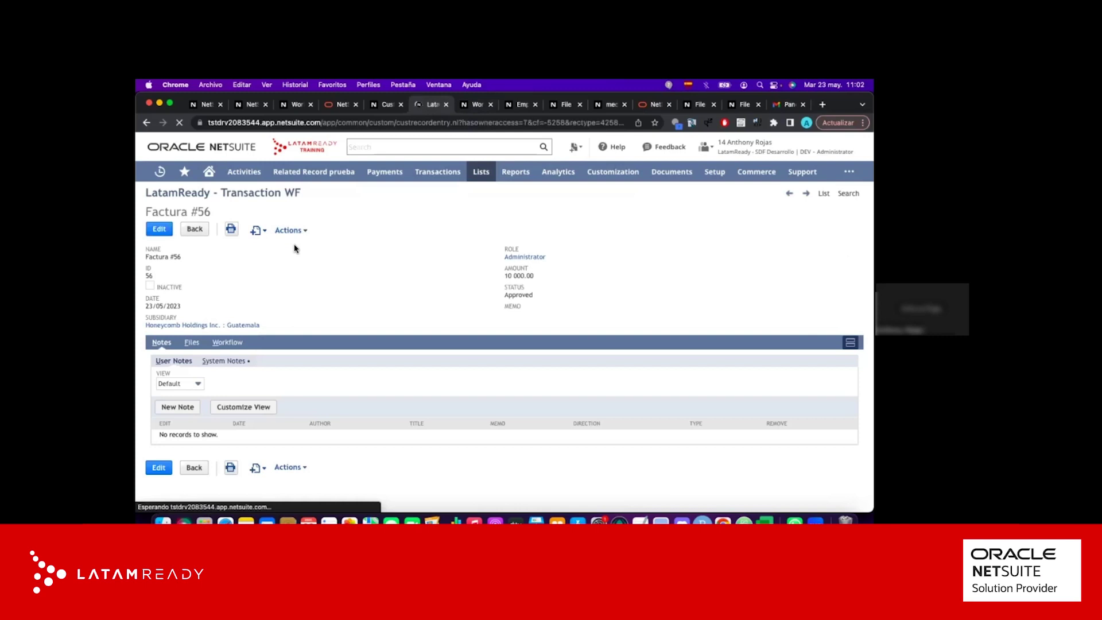
left_click(246, 241)
type("f")
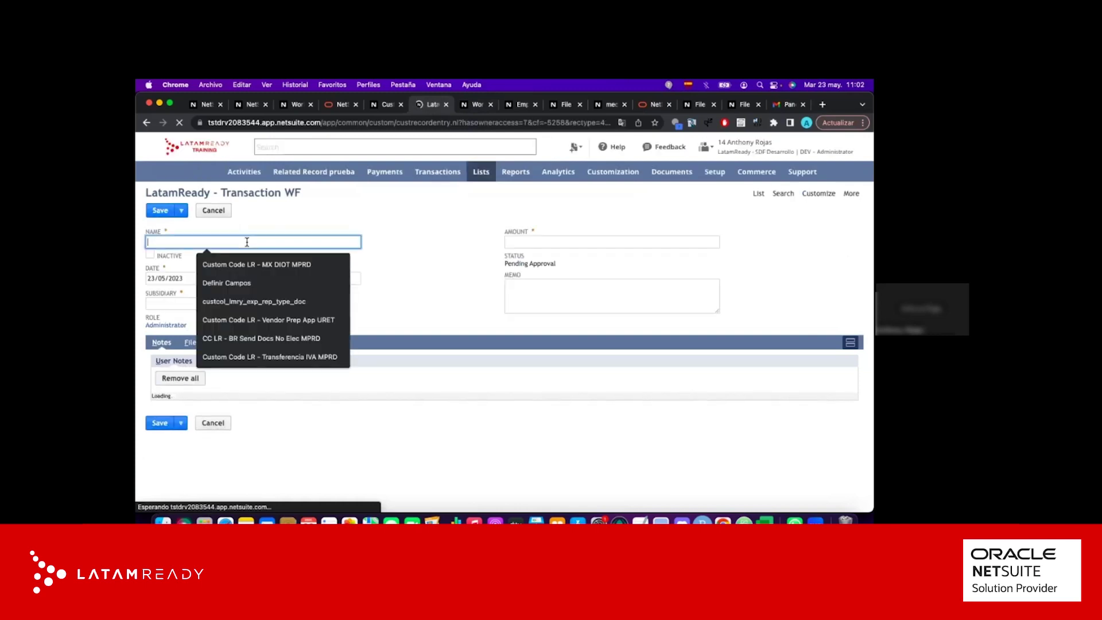
type("actura #57")
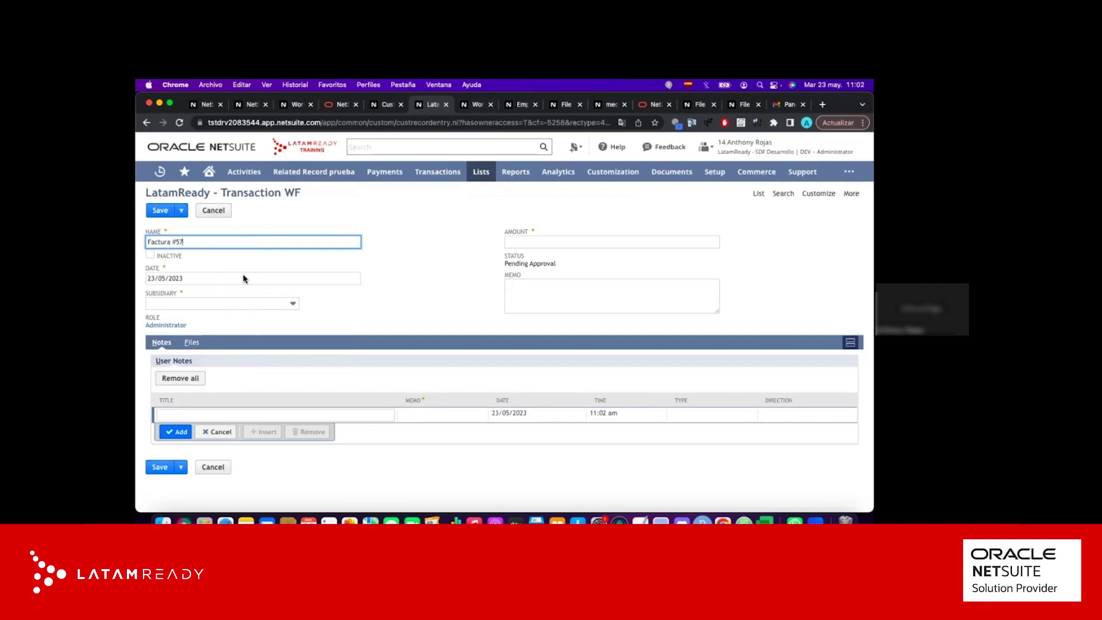
left_click(234, 303)
left_click(207, 346)
Enter an amount of 10 000.00 for Factura #57 and save the record
left_click(574, 242)
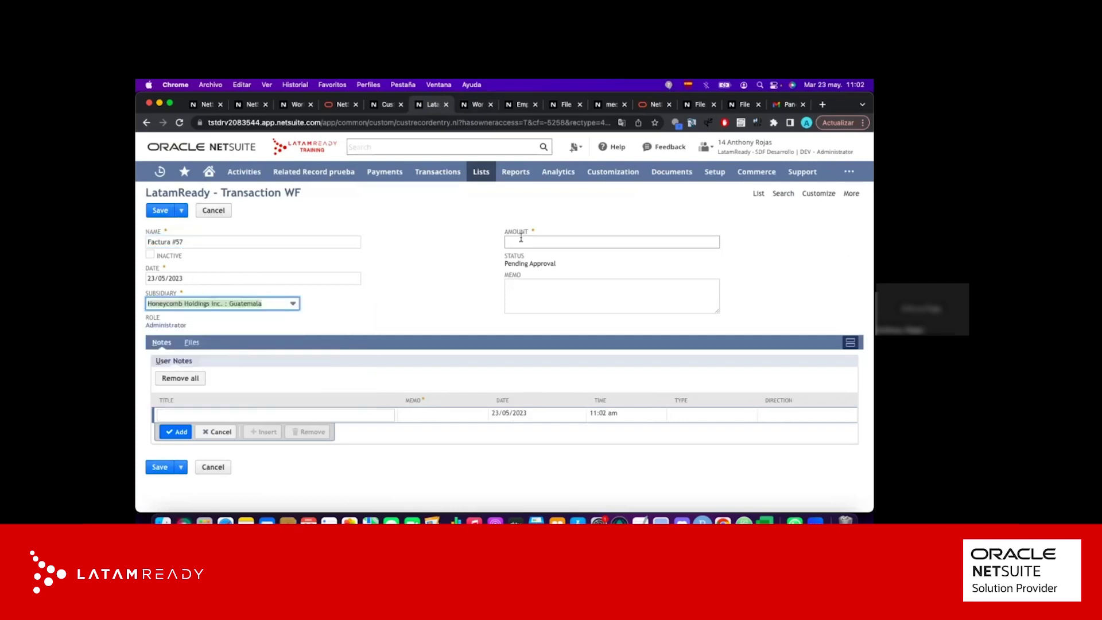
type("10 000")
left_click(434, 252)
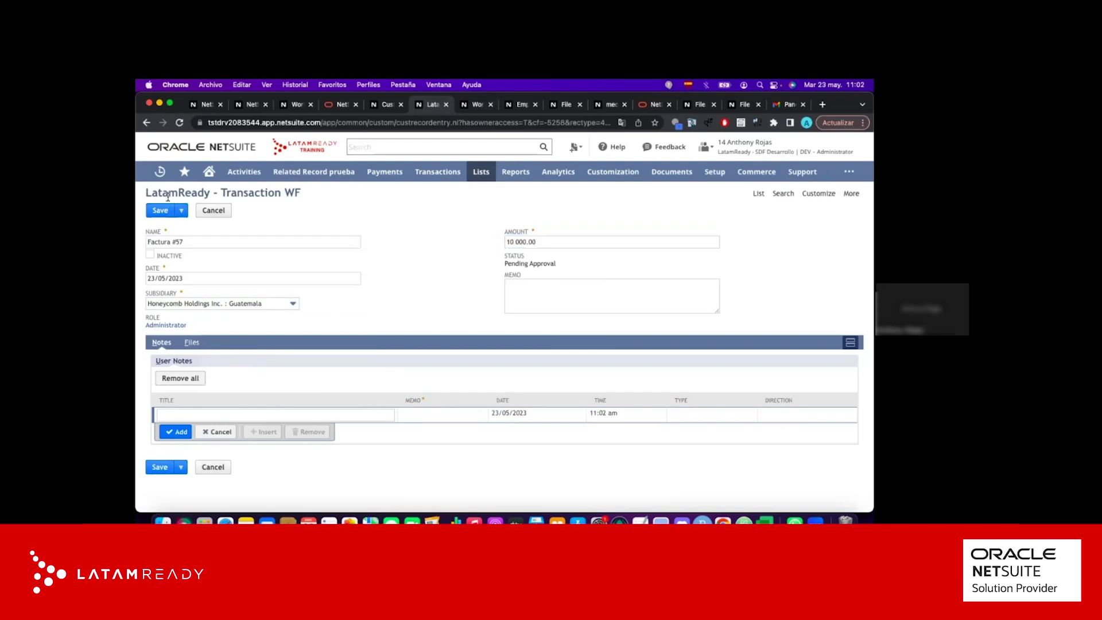
left_click(159, 212)
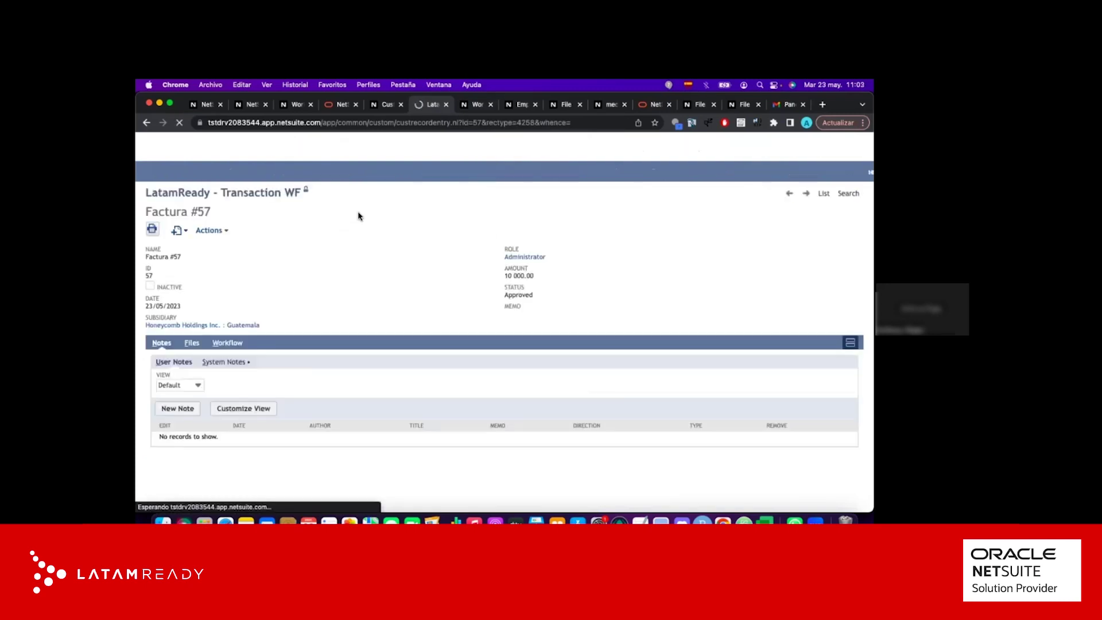
Refresh the message list on the supervisor's employee record to check for approval emails, and return to the Factura #57 record
left_click(519, 104)
left_click(386, 326)
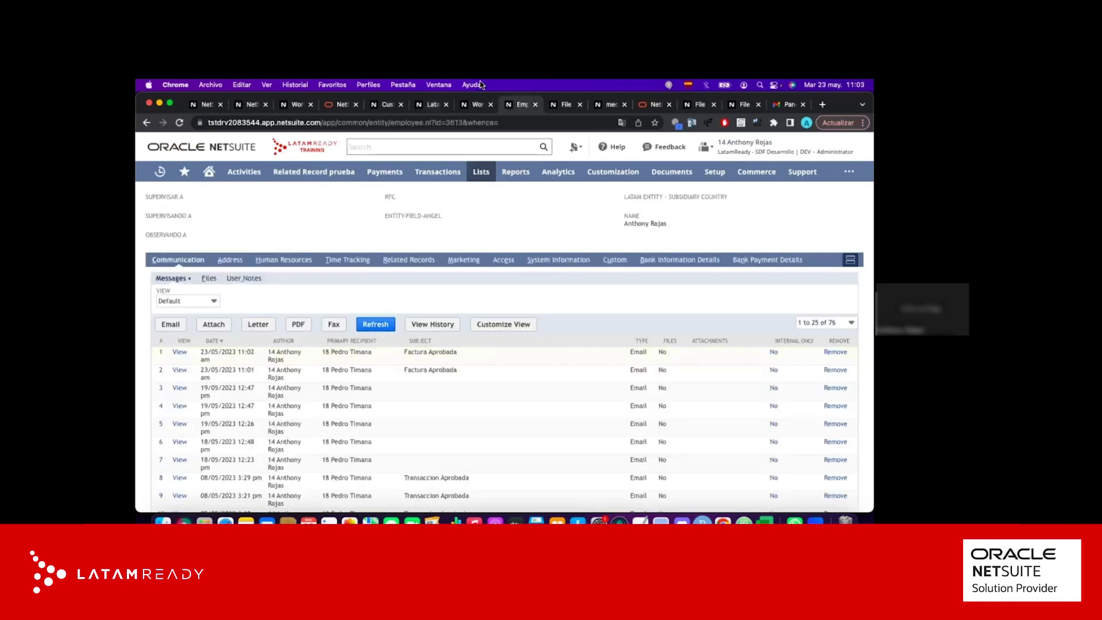
left_click(426, 104)
triple_click(192, 211)
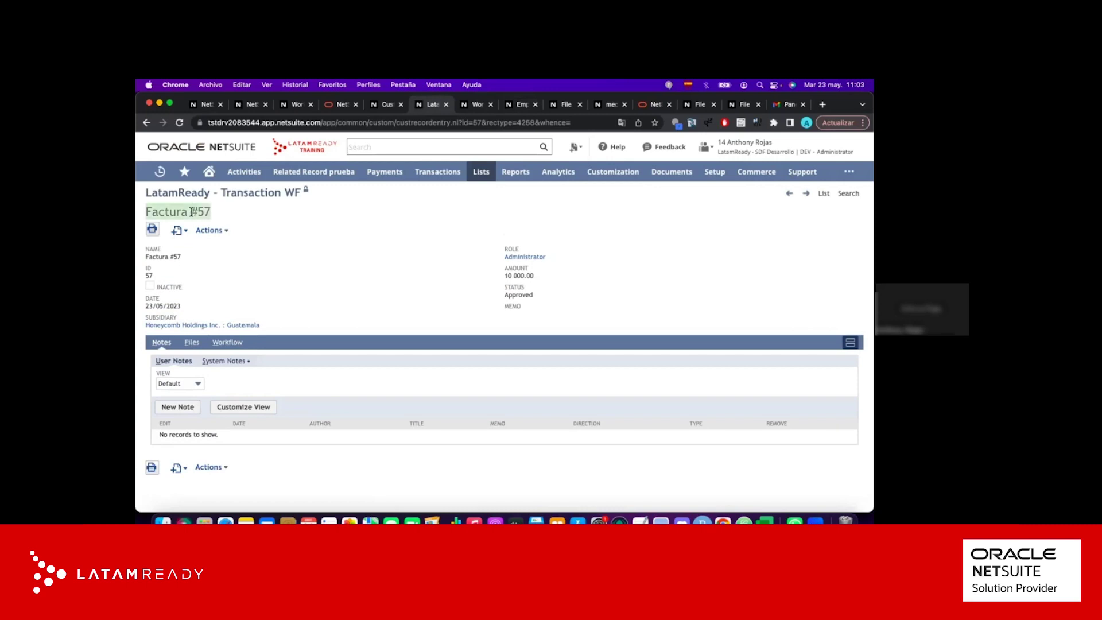
mouse_move(225, 232)
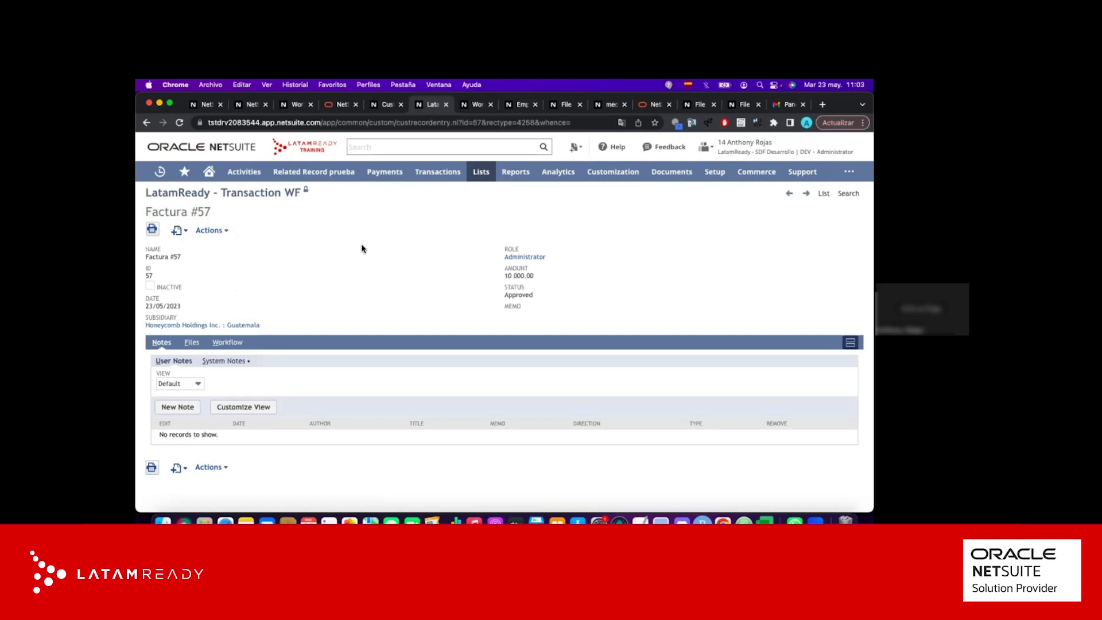
In the WF Webinar workflow, examine the role and amount condition on the transition from Definir Campos to Rechazado
left_click(474, 105)
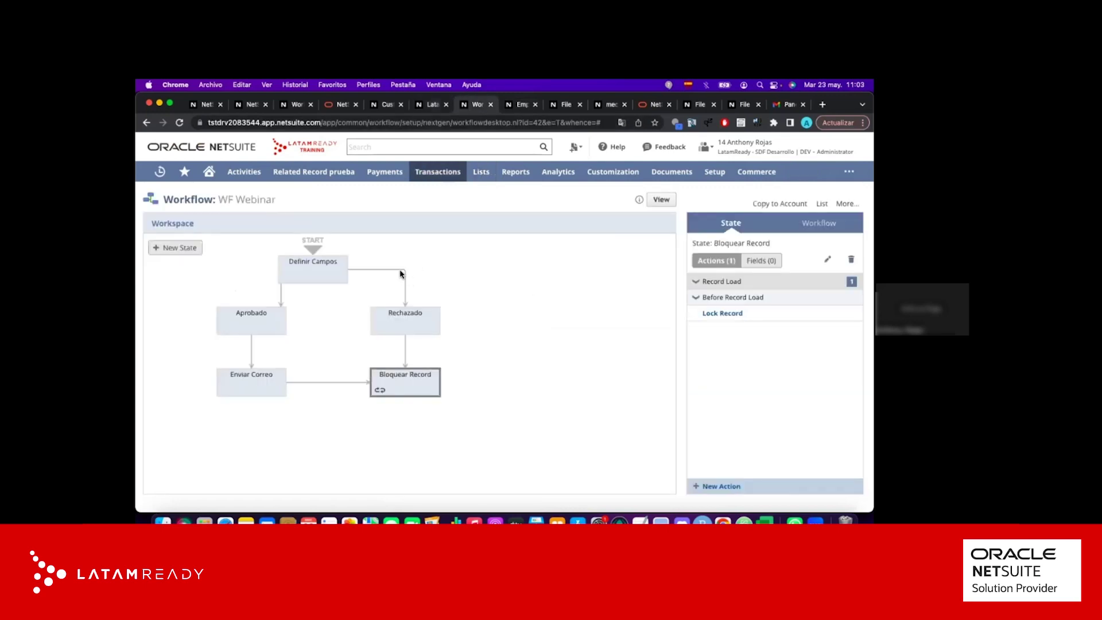
left_click(400, 271)
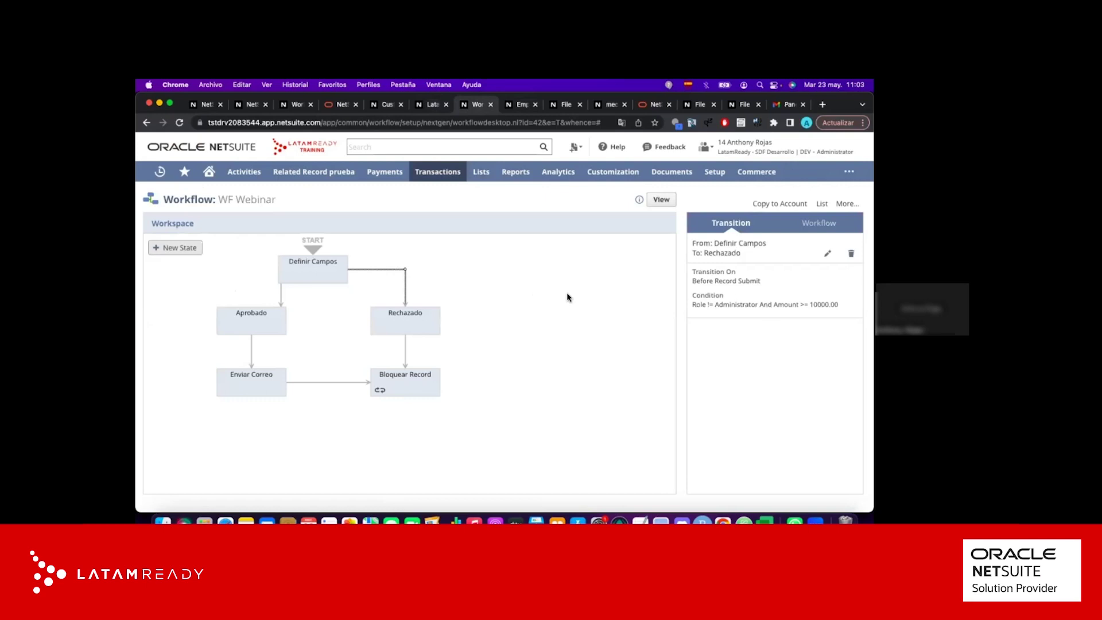
left_click(391, 270)
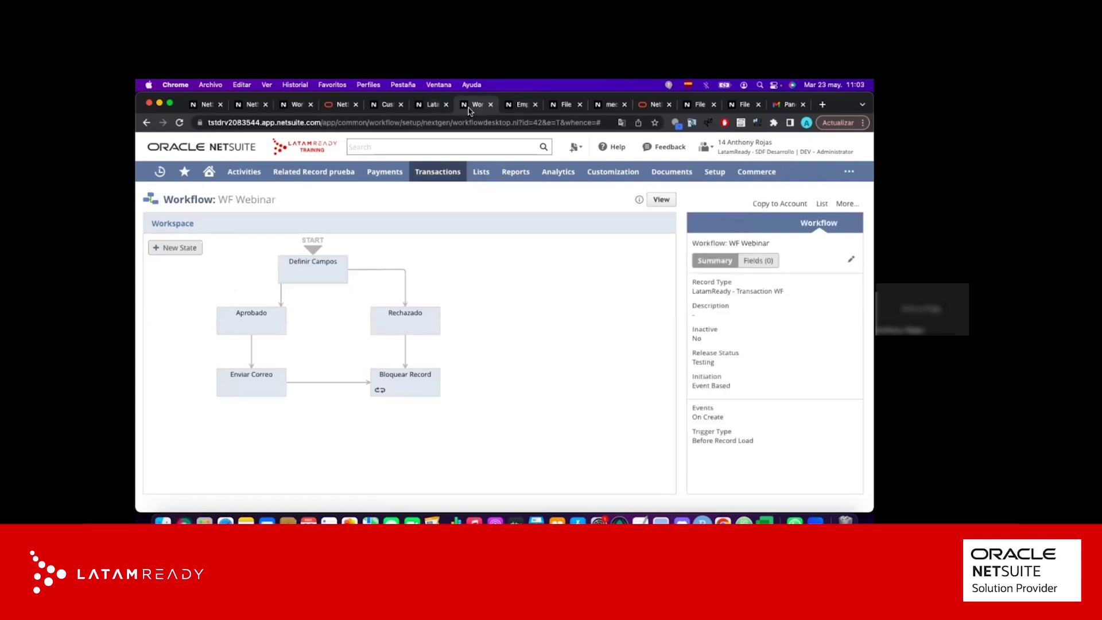
left_click(377, 271)
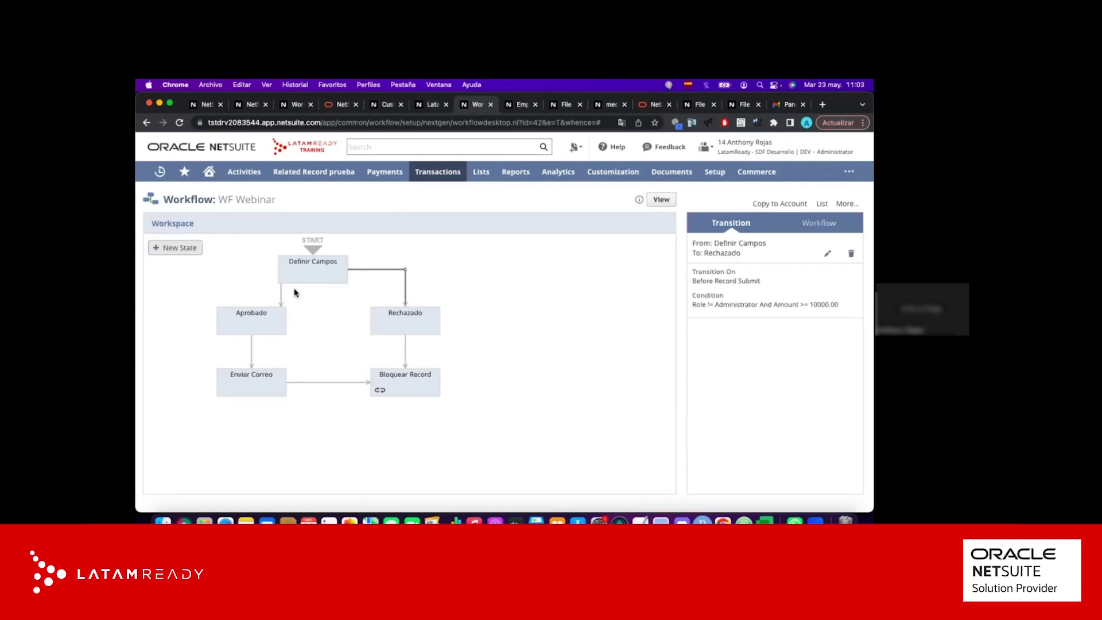
triple_click(745, 303)
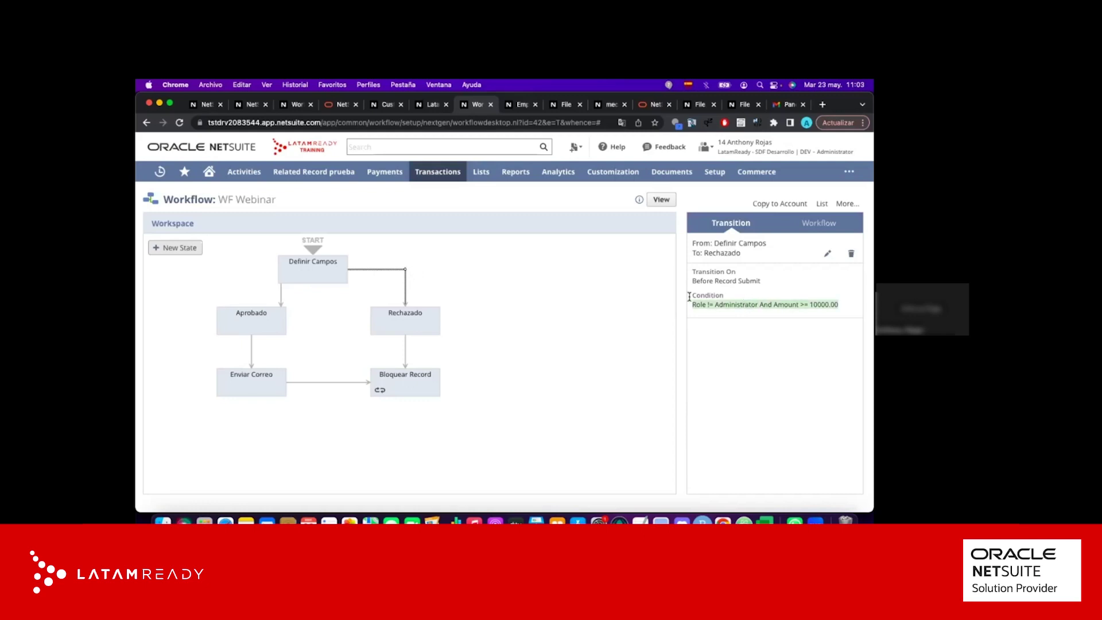
left_click_drag(692, 304, 718, 304)
double_click(729, 304)
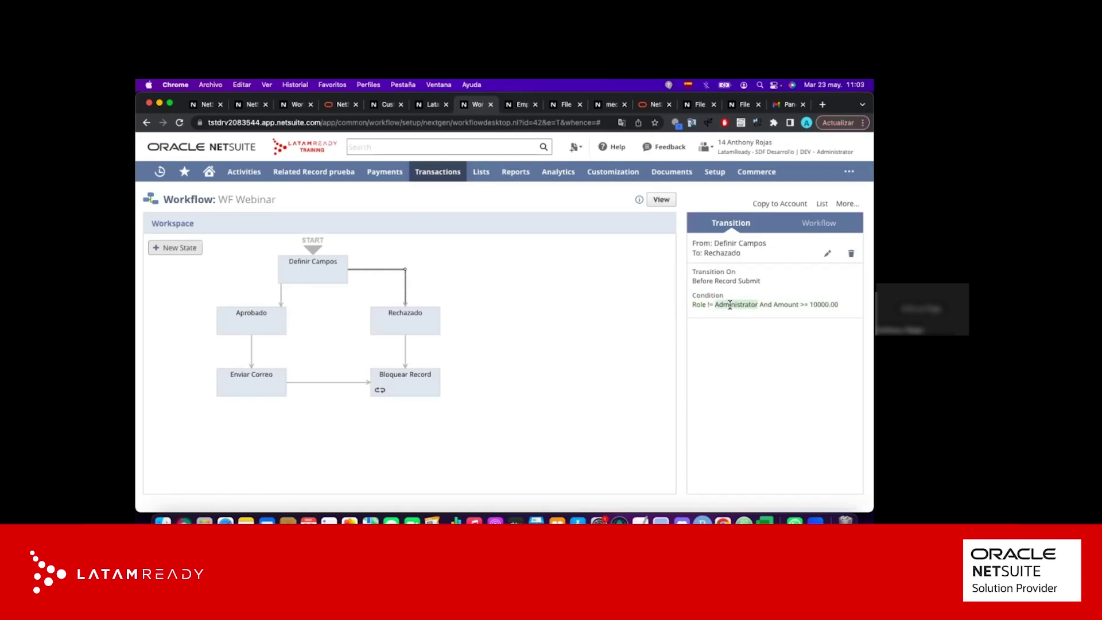
double_click(731, 307)
double_click(785, 304)
Examine the role and amount condition on the transition from Definir Campos to Aprobado
left_click(281, 294)
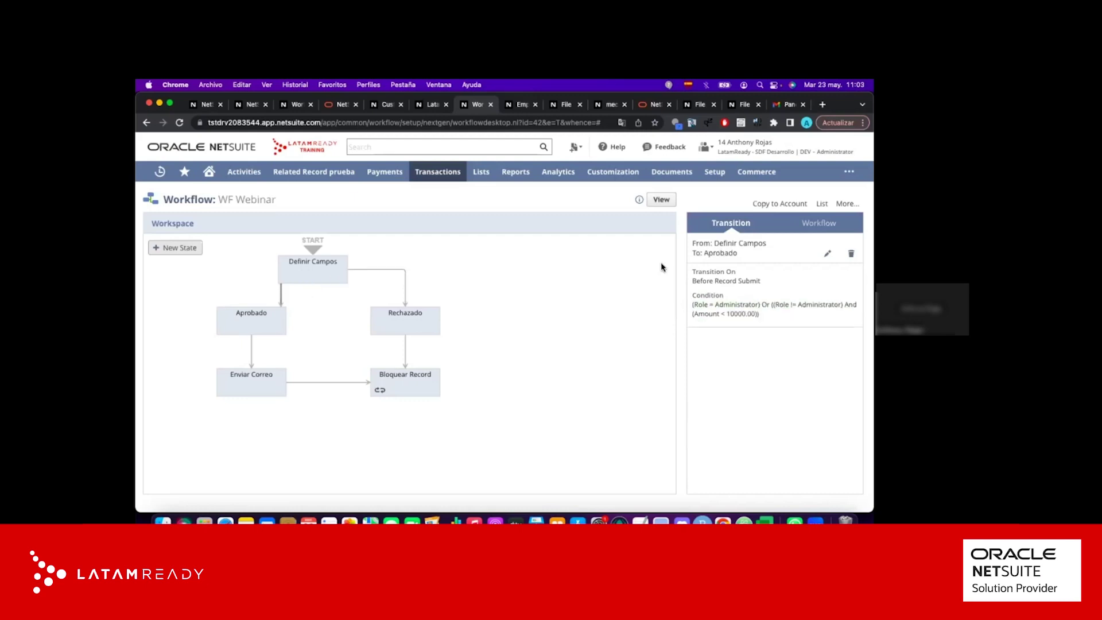
double_click(701, 305)
double_click(735, 304)
double_click(765, 305)
left_click_drag(759, 314, 691, 305)
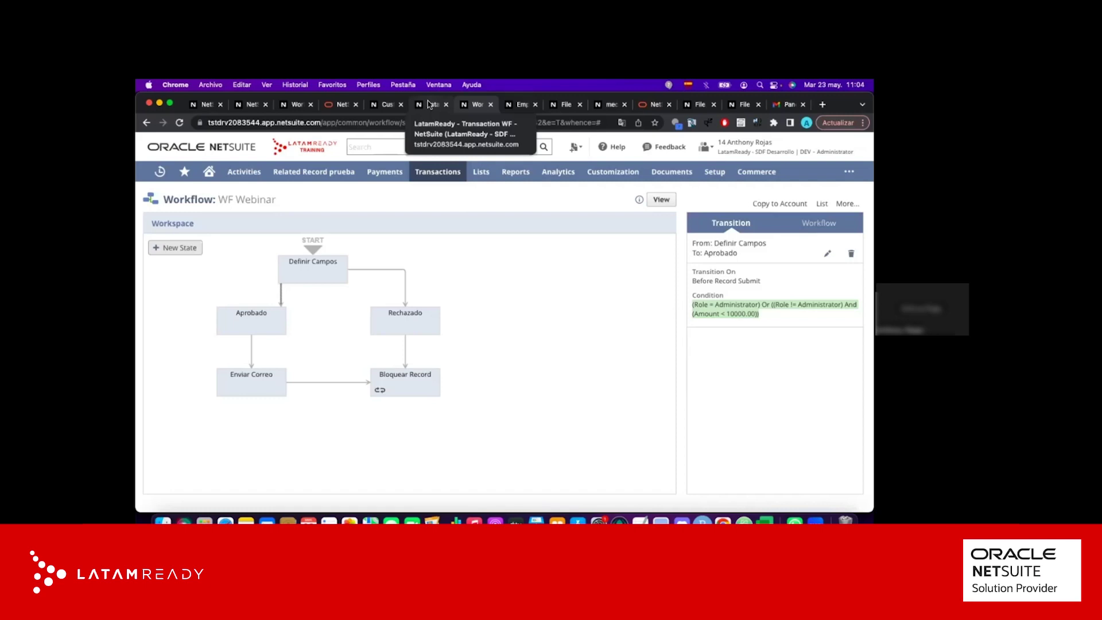
Compare the saved Factura #57 record with the WF Webinar workflow diagram
left_click(429, 105)
key("ctrl+Tab")
left_click(431, 104)
key("ctrl+Tab")
left_click(428, 104)
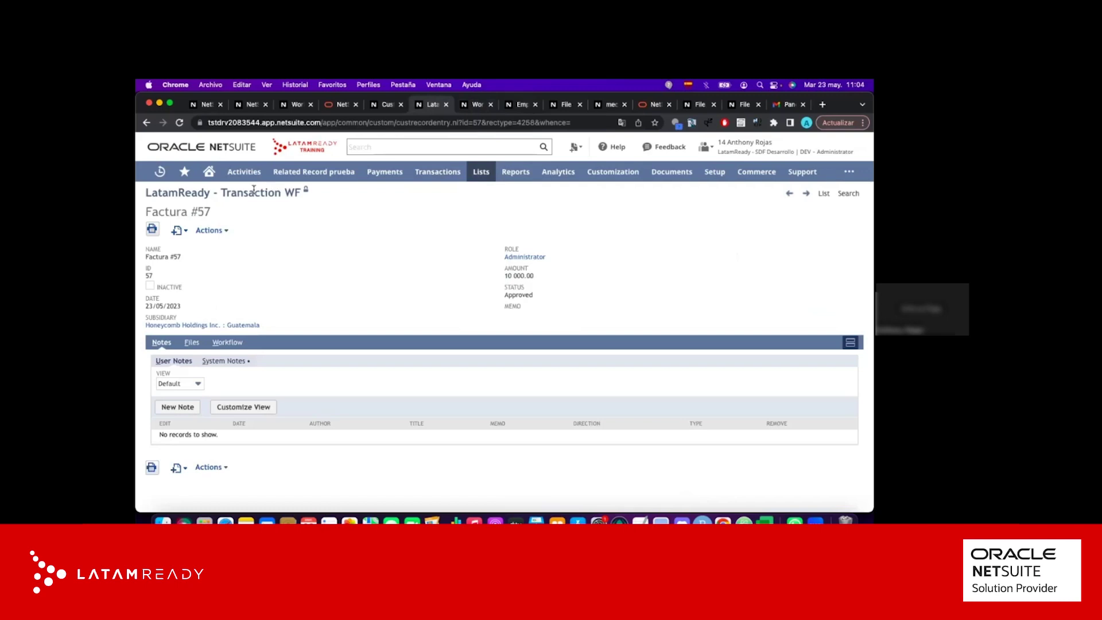
left_click(474, 108)
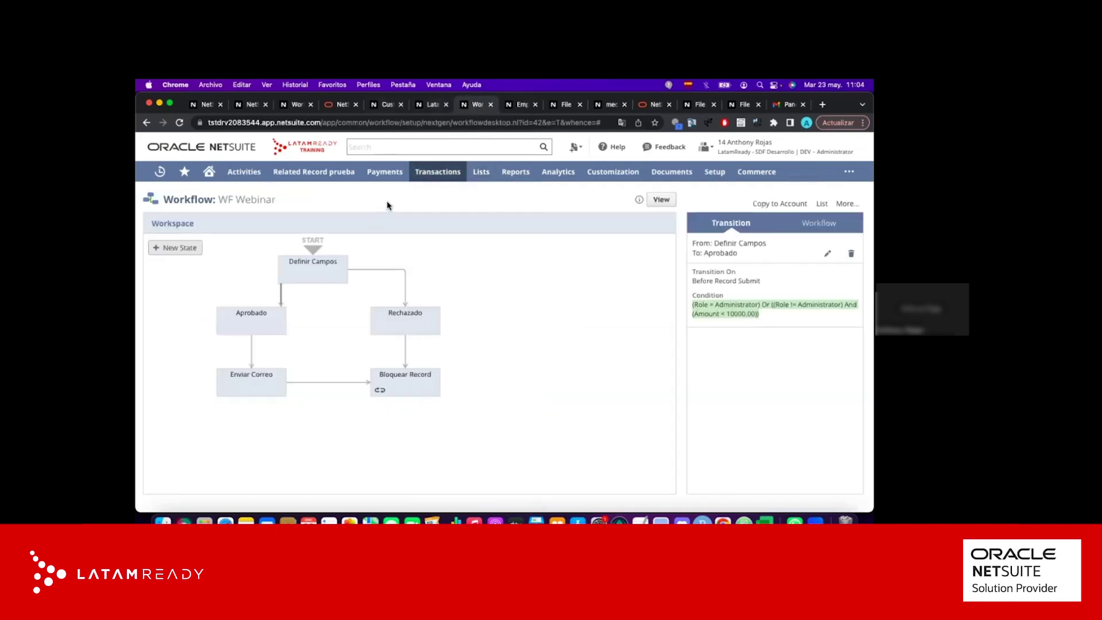
mouse_move(331, 265)
double_click(267, 200)
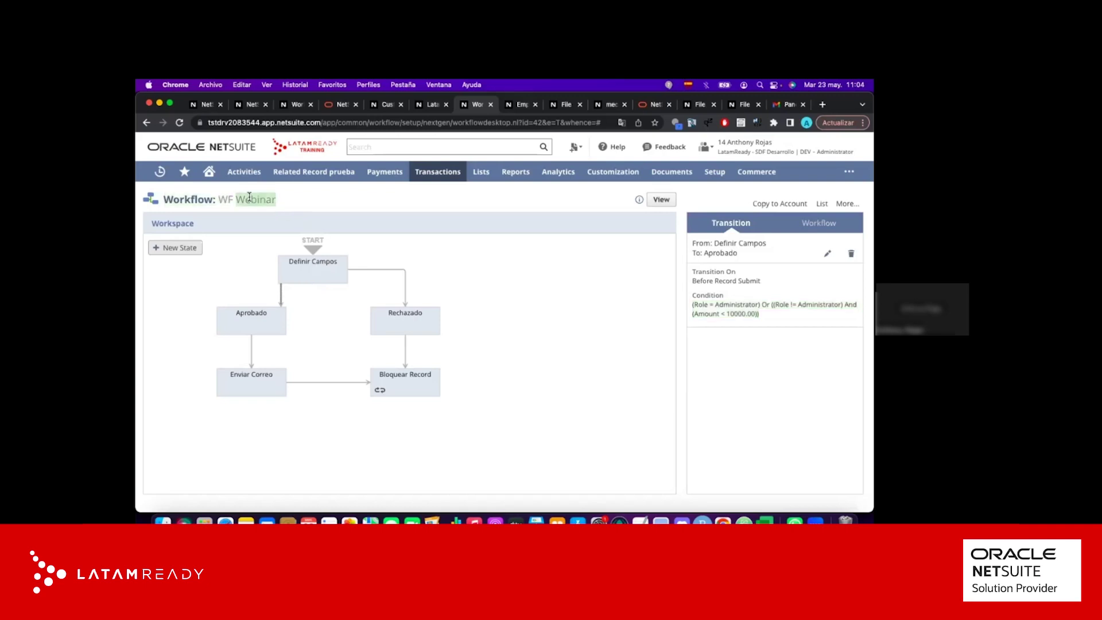
left_click(295, 198)
mouse_move(298, 265)
triple_click(260, 197)
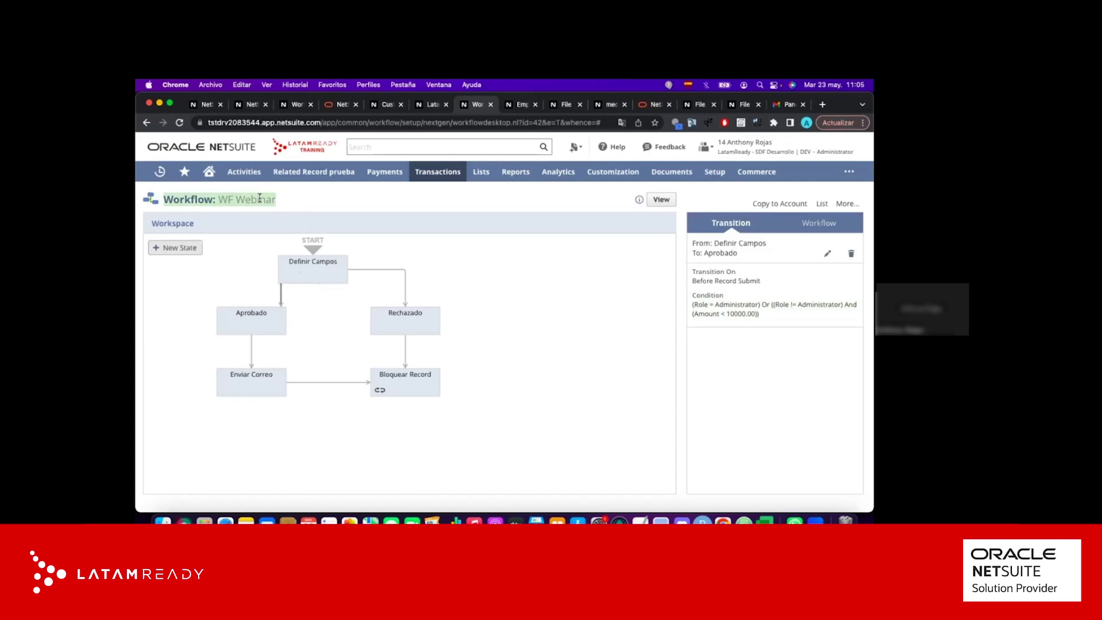
left_click(292, 201)
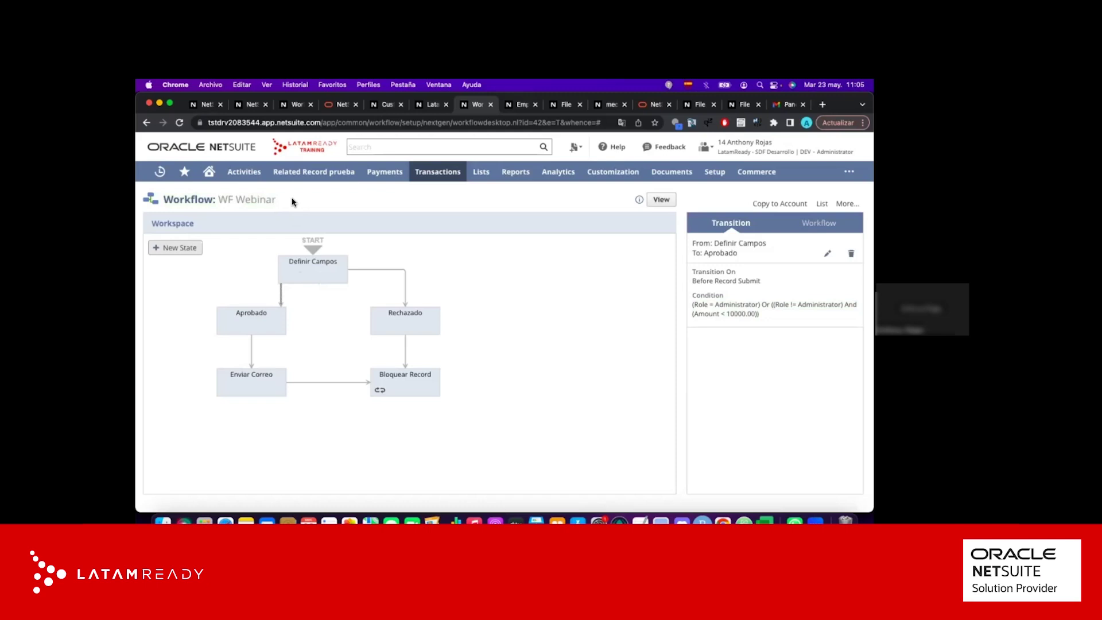
triple_click(256, 200)
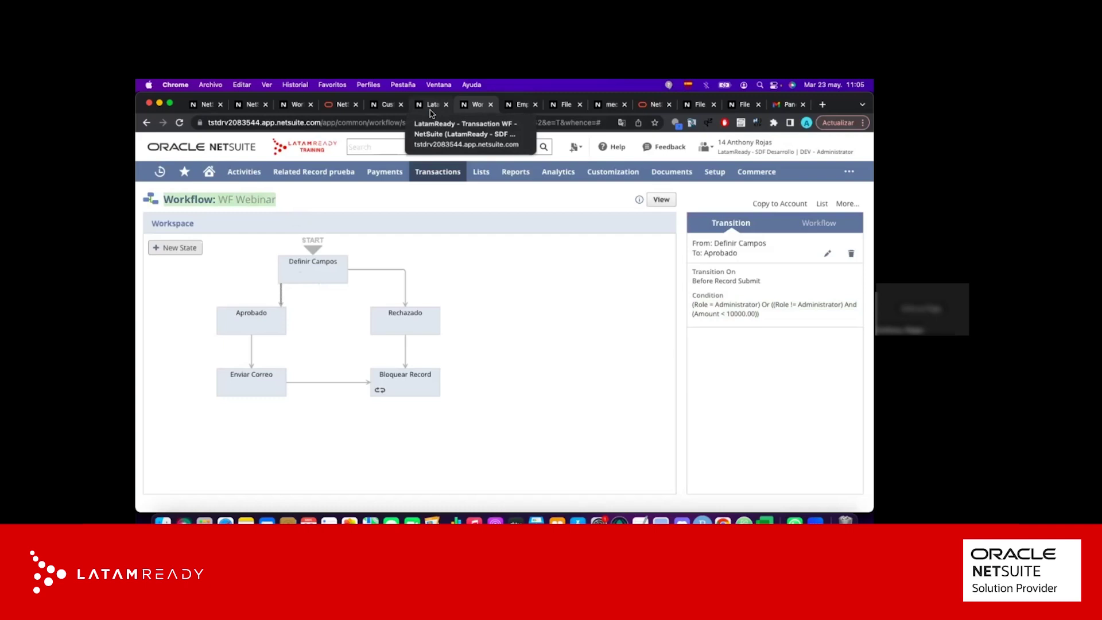
left_click(367, 229)
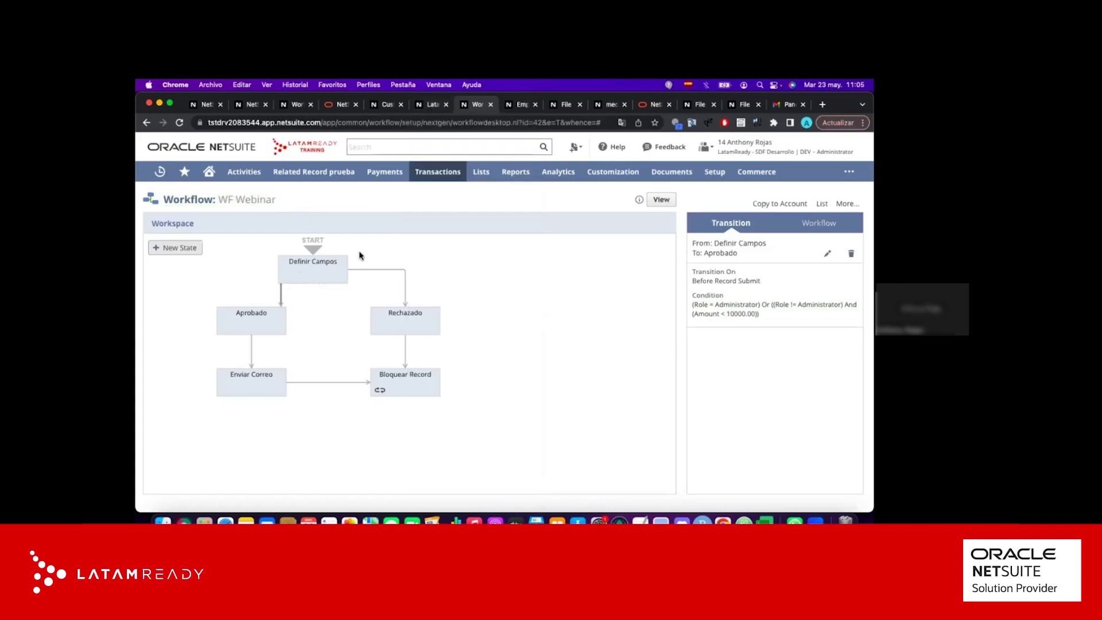
Review the recipient and attachment settings of the Enviar Correo state's Send Email action, and close it without saving
double_click(278, 376)
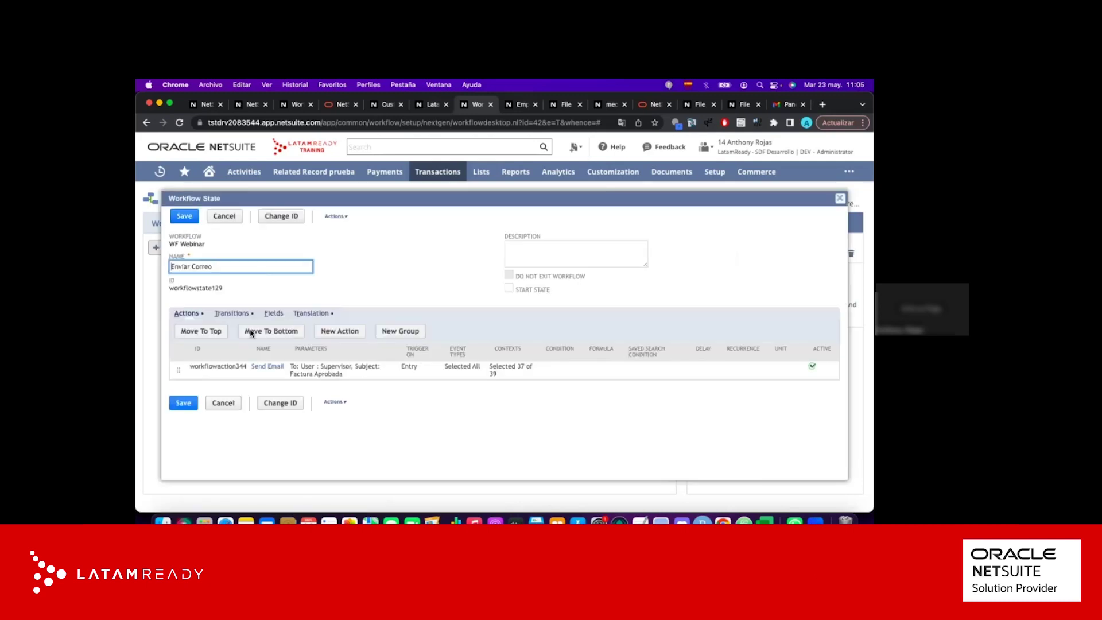
left_click(266, 368)
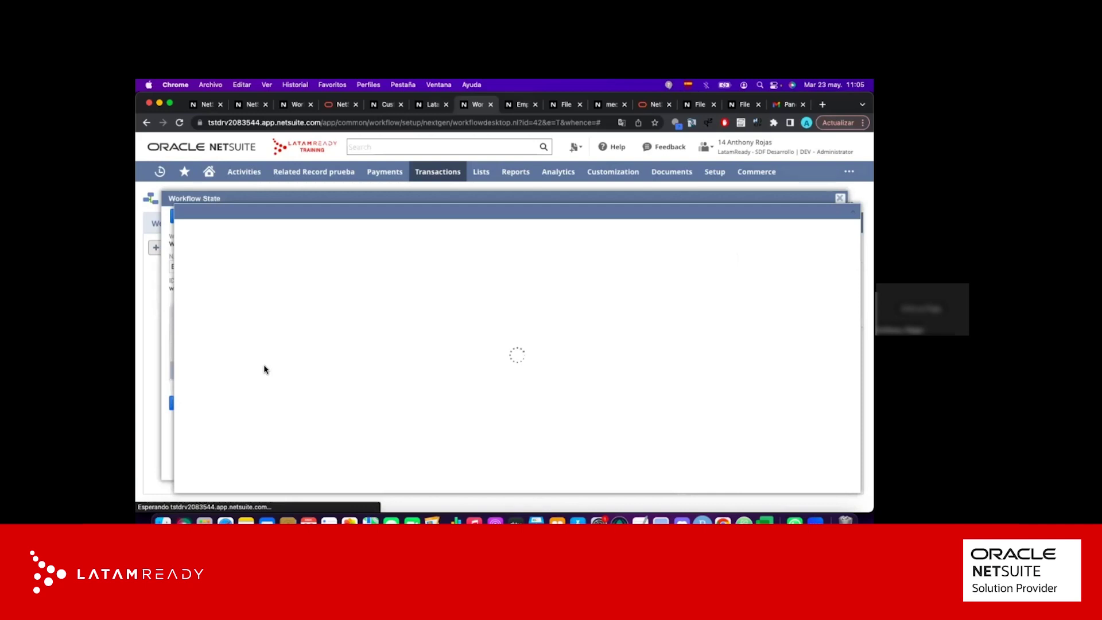
scroll(403, 355, "down", 5)
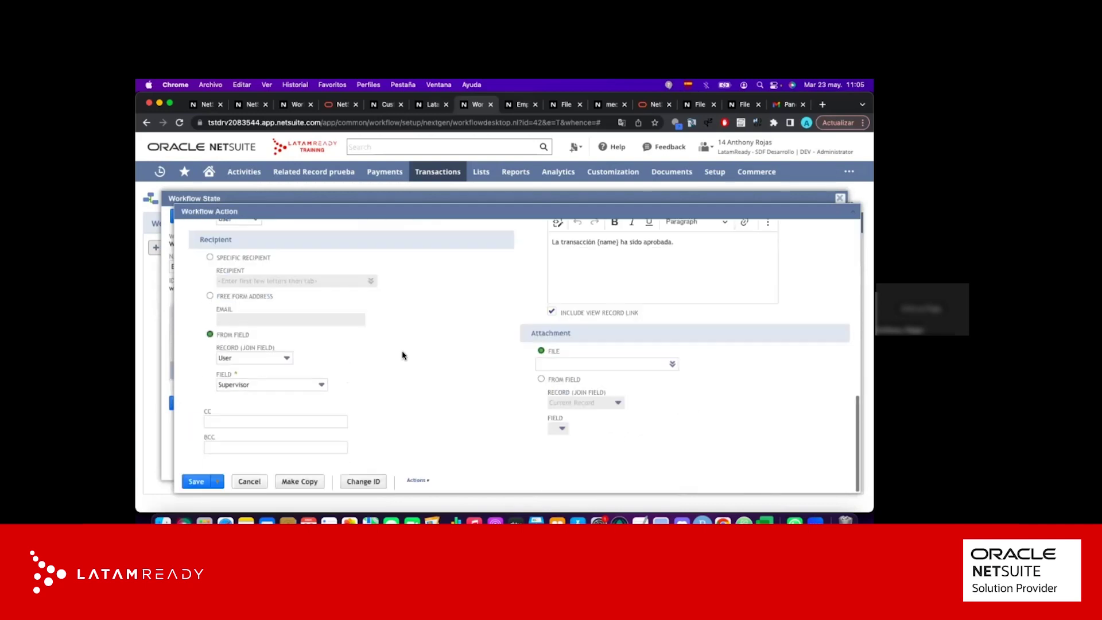
mouse_move(571, 363)
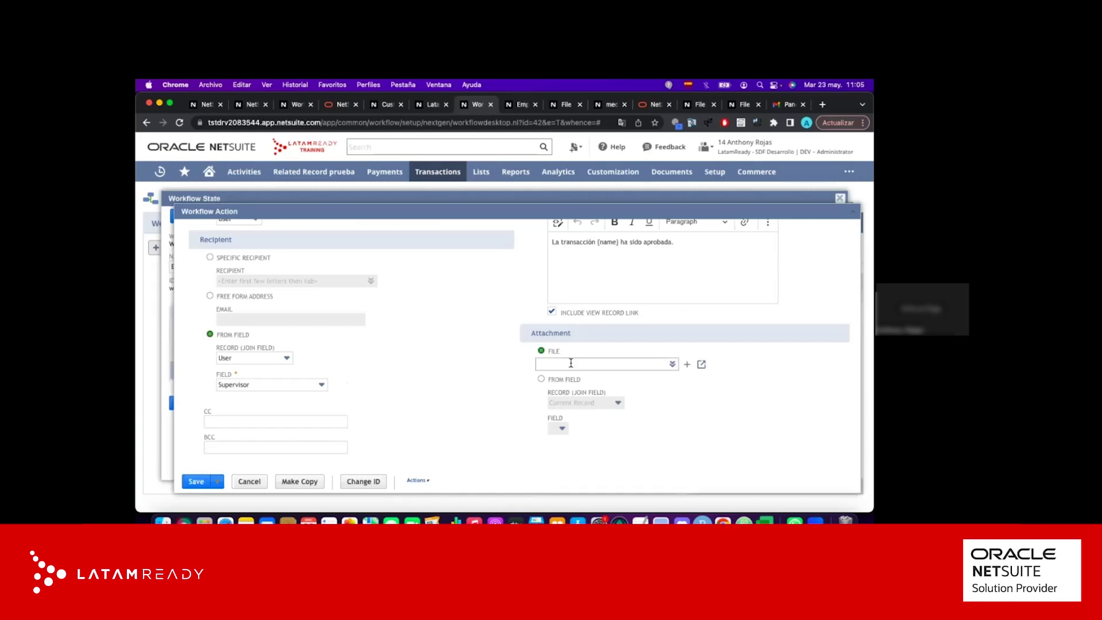
left_click(571, 363)
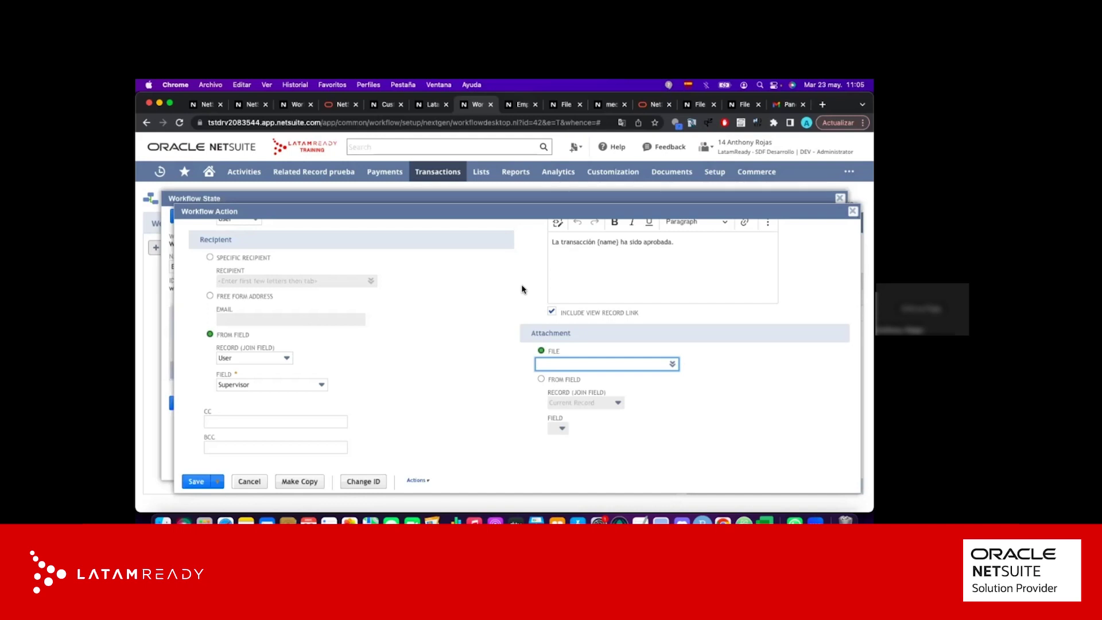
scroll(523, 288, "up", 15)
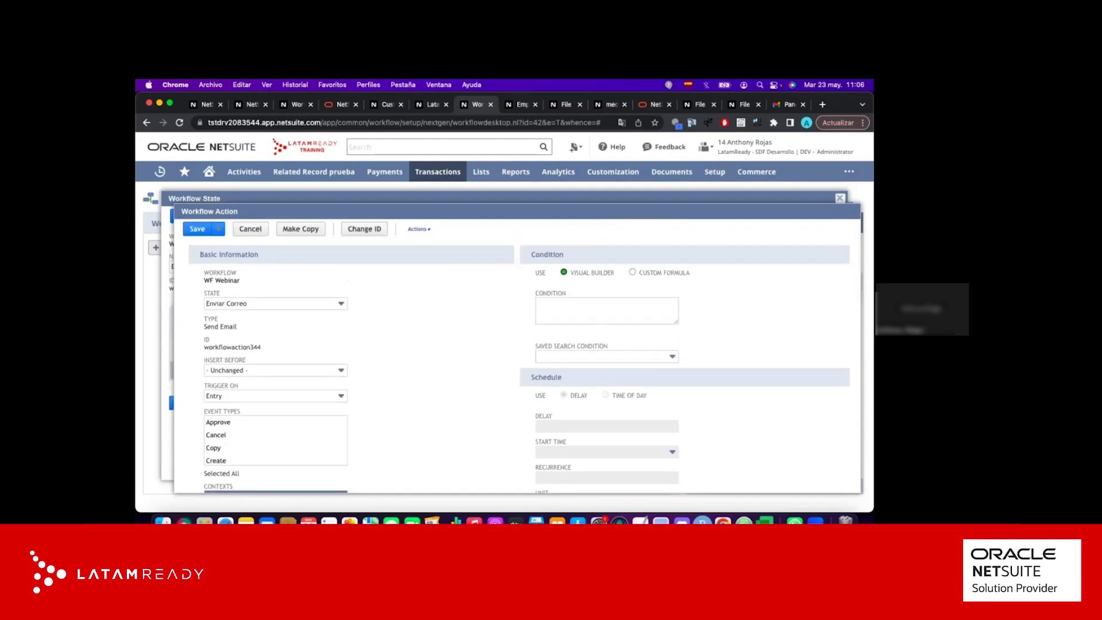
left_click(853, 211)
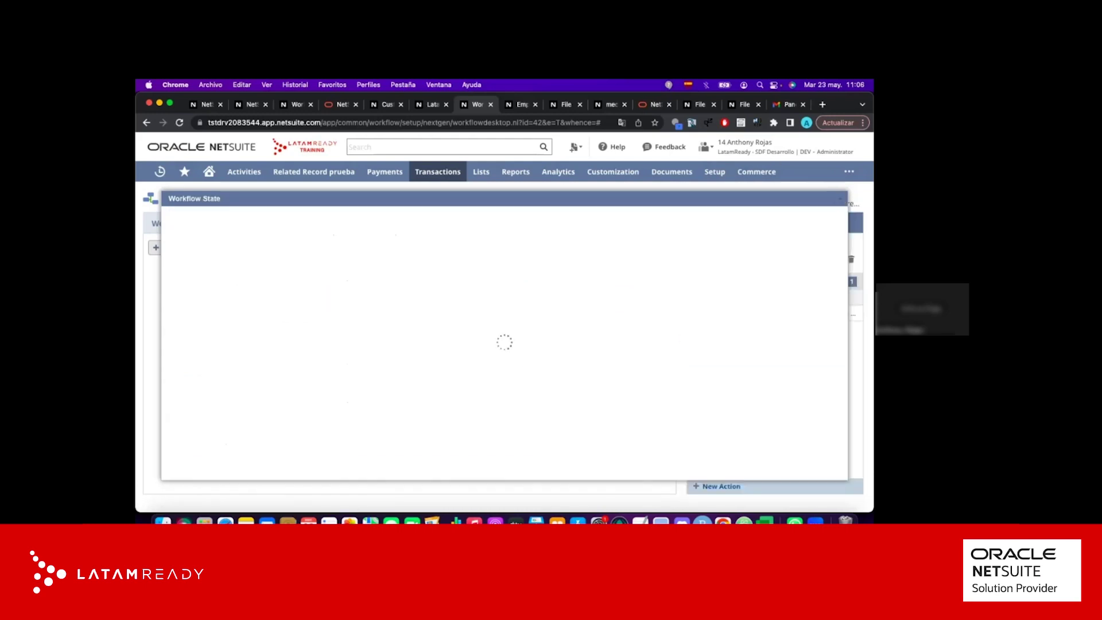
mouse_move(319, 265)
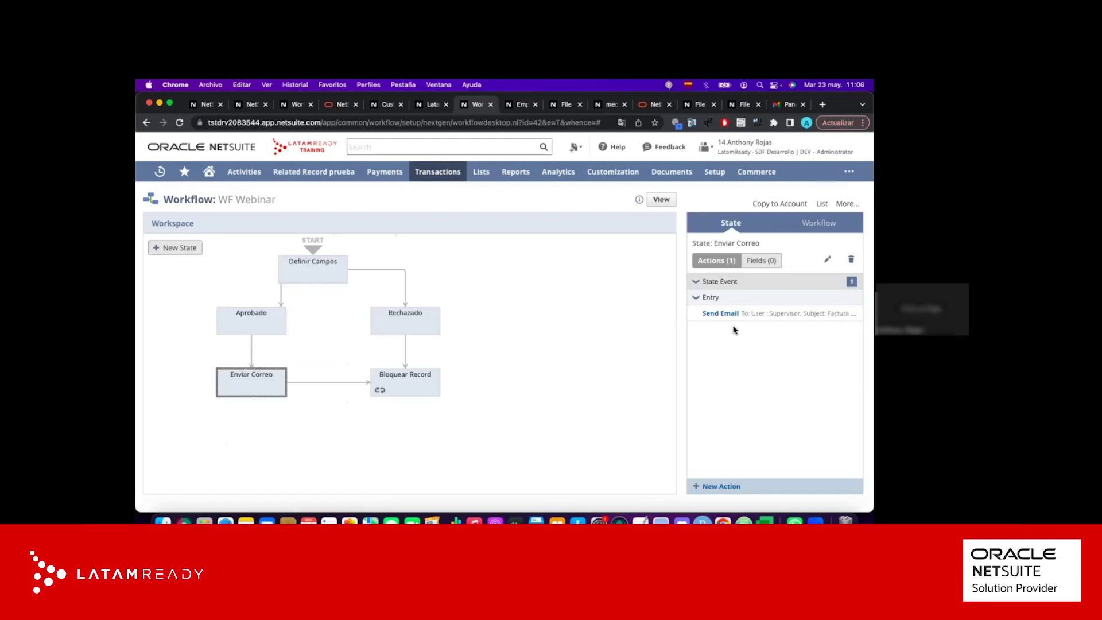
mouse_move(734, 315)
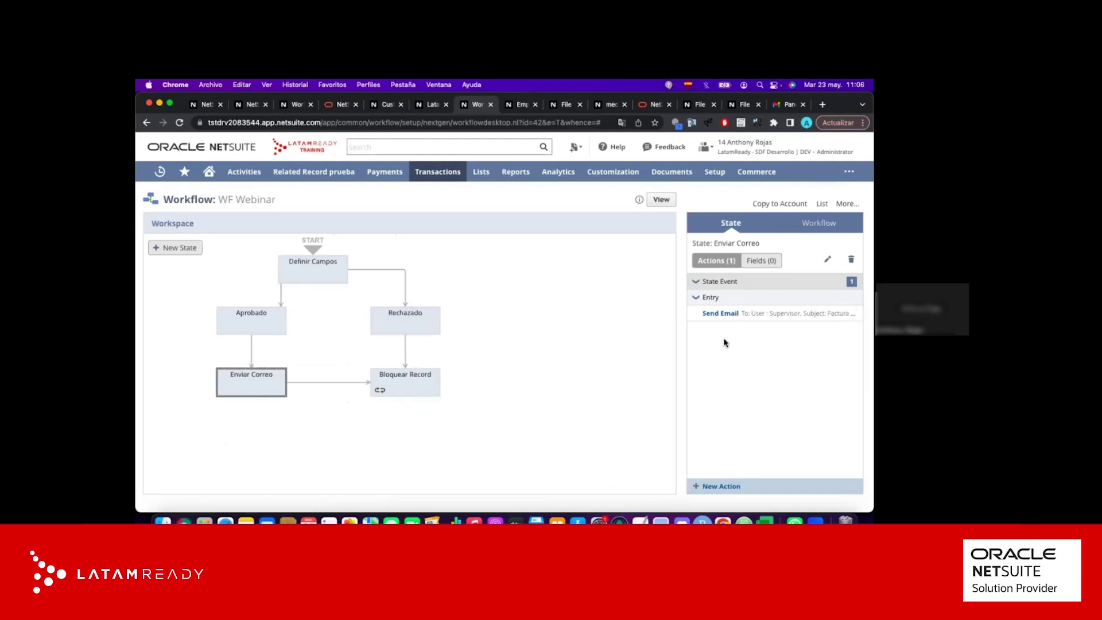